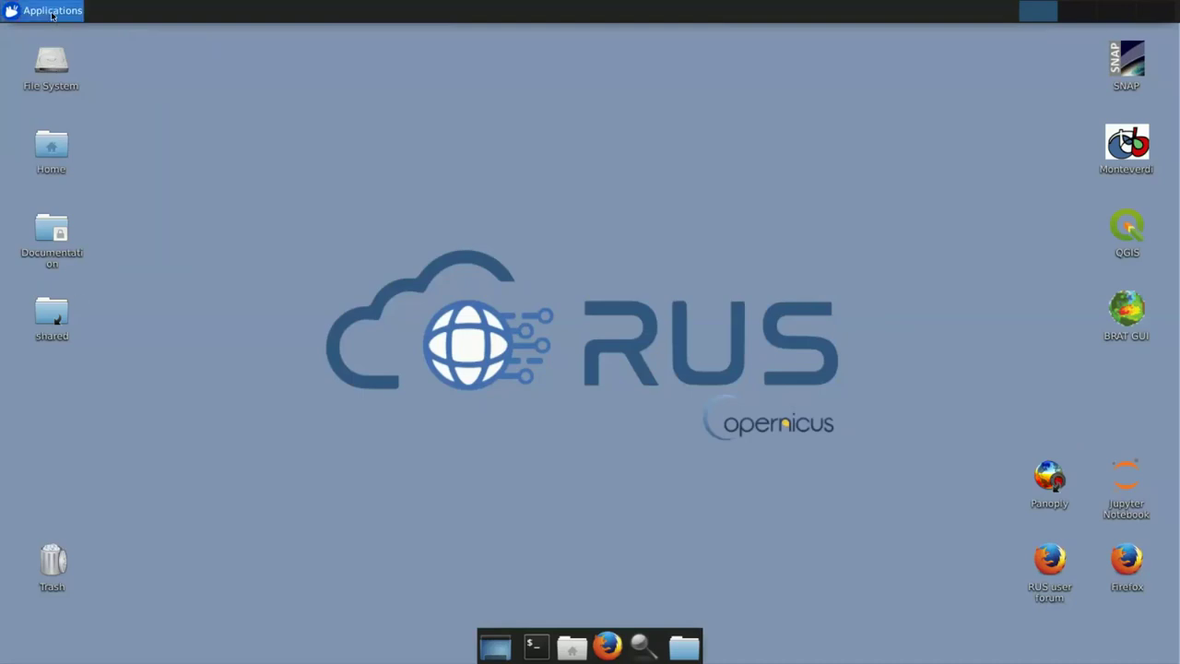
Launch the Firefox web browser and point out the Copernicus Open Access Hub address, scihub.copernicus.eu
click(52, 11)
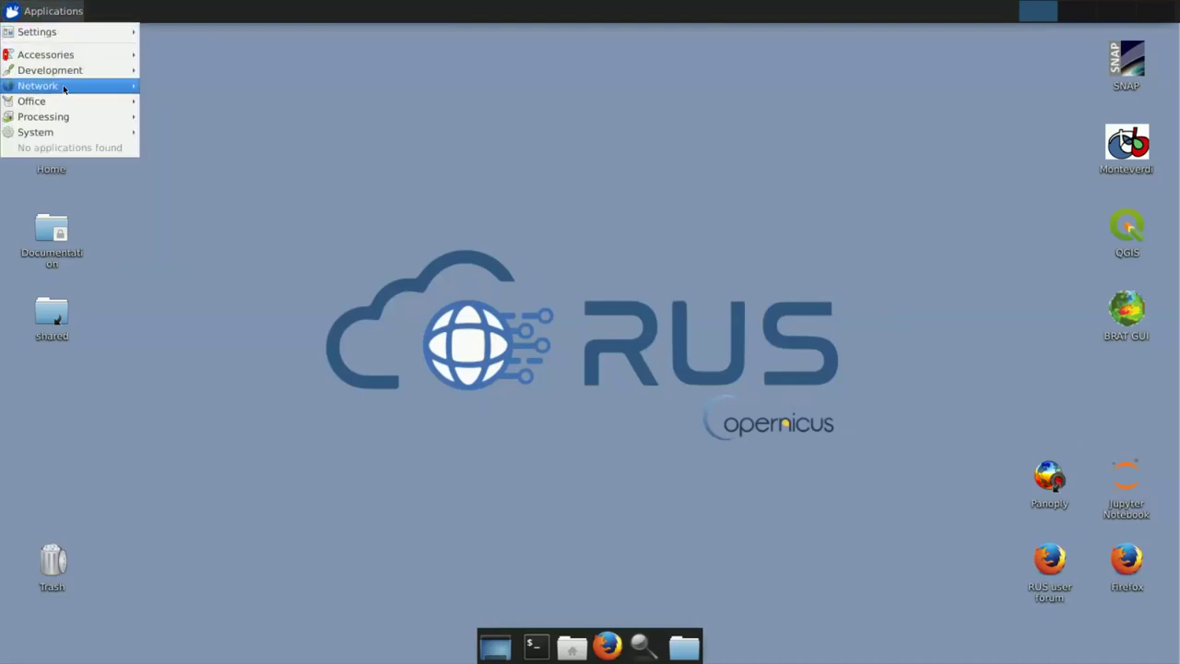
mouse_move(65, 88)
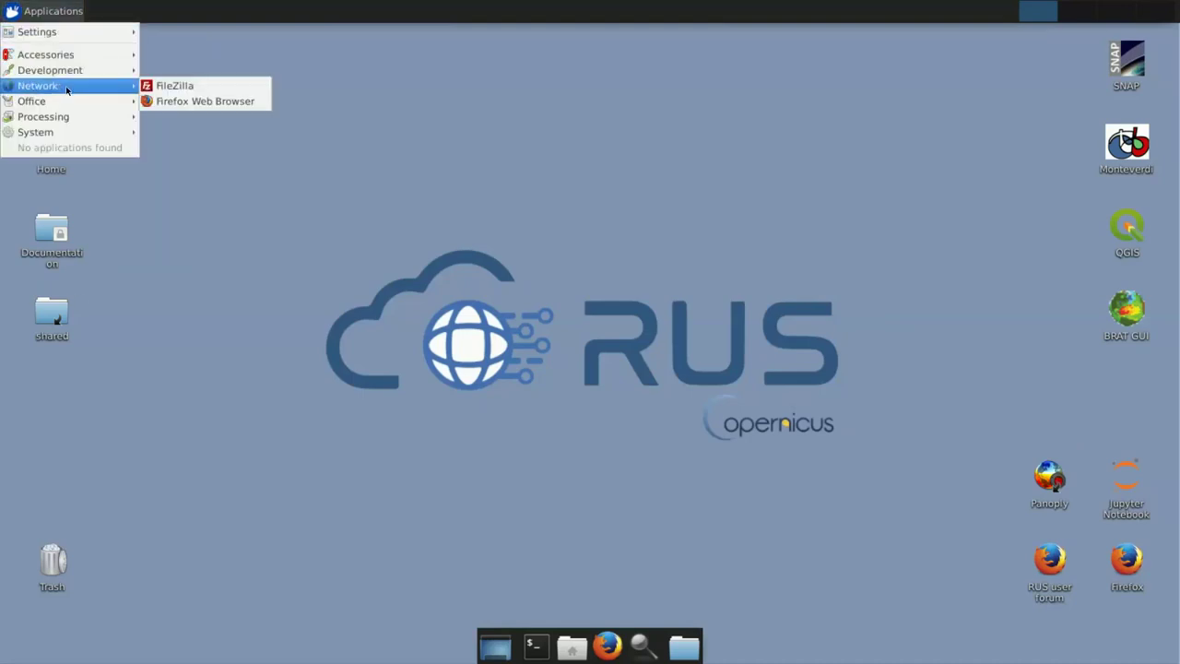
click(207, 101)
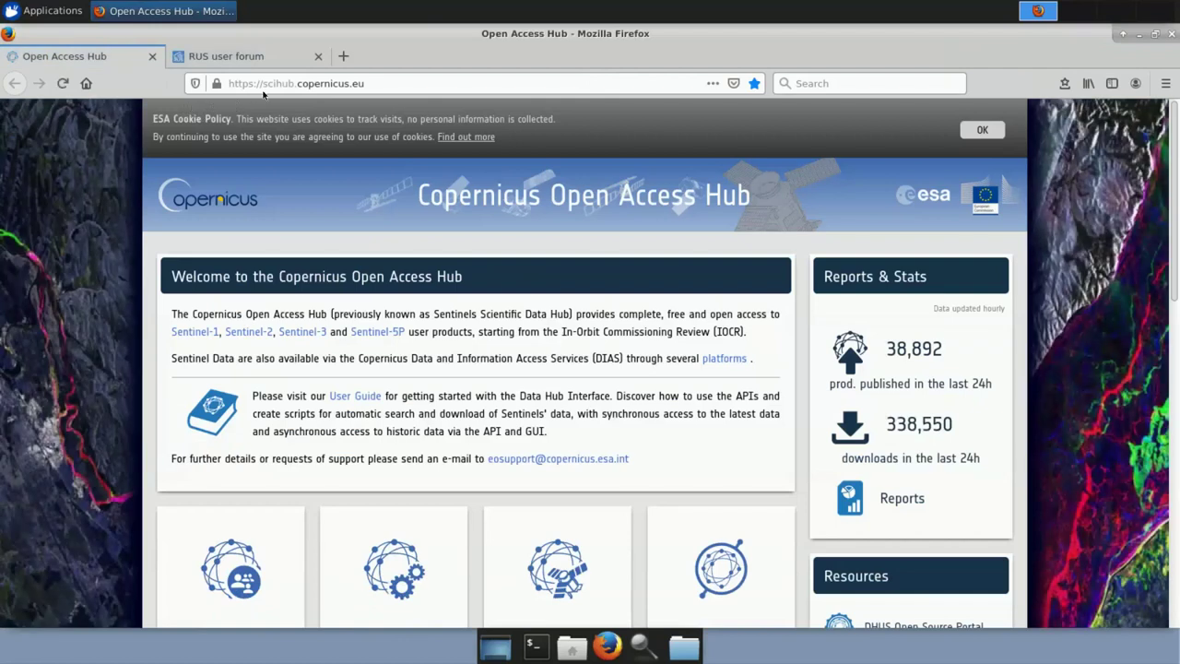
drag(263, 83, 404, 81)
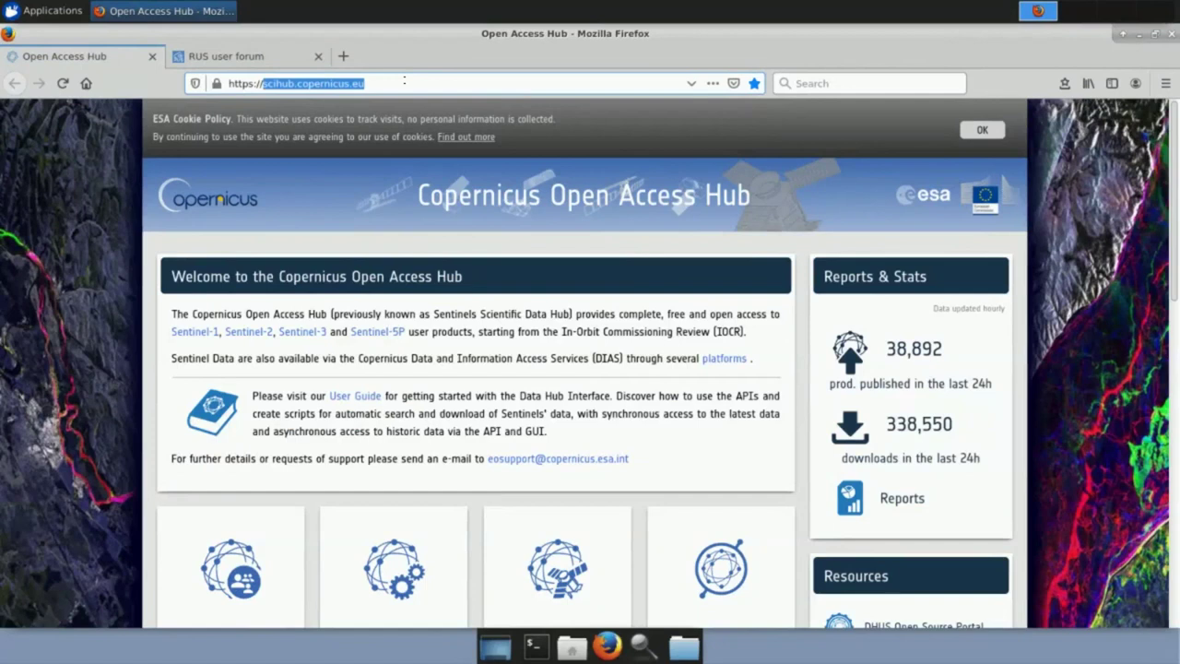
click(404, 81)
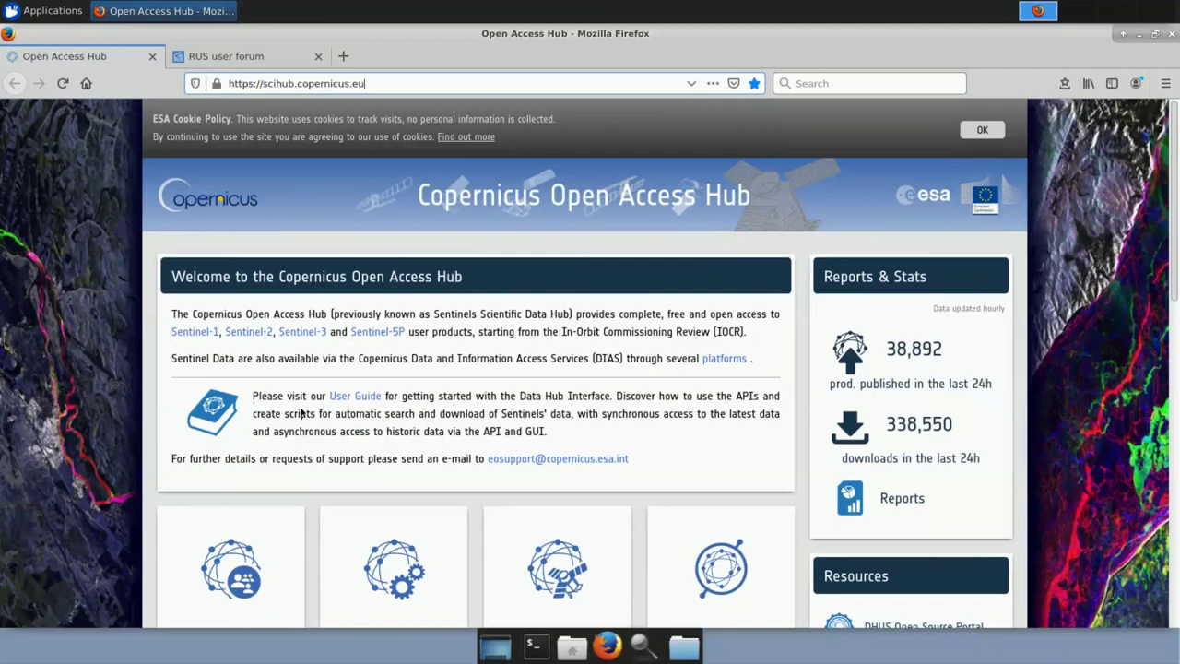
Enter the Open Hub, the interactive map interface giving access to all Sentinel missions' data
scroll(302, 414, down, 5)
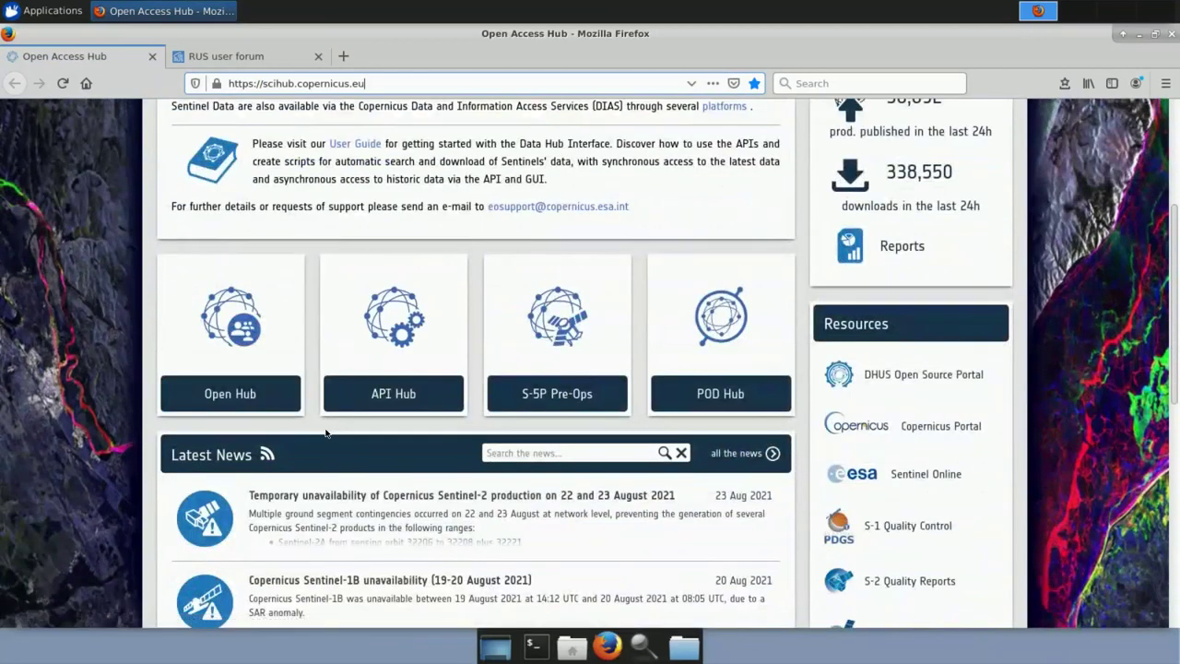
mouse_move(245, 300)
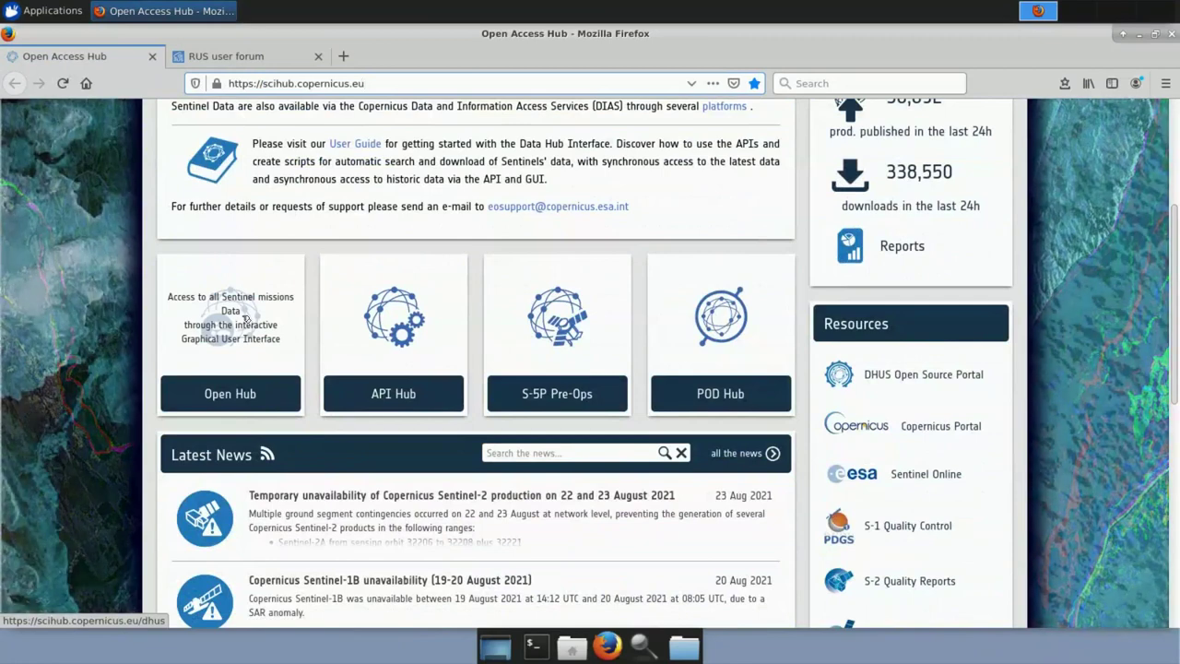
click(245, 319)
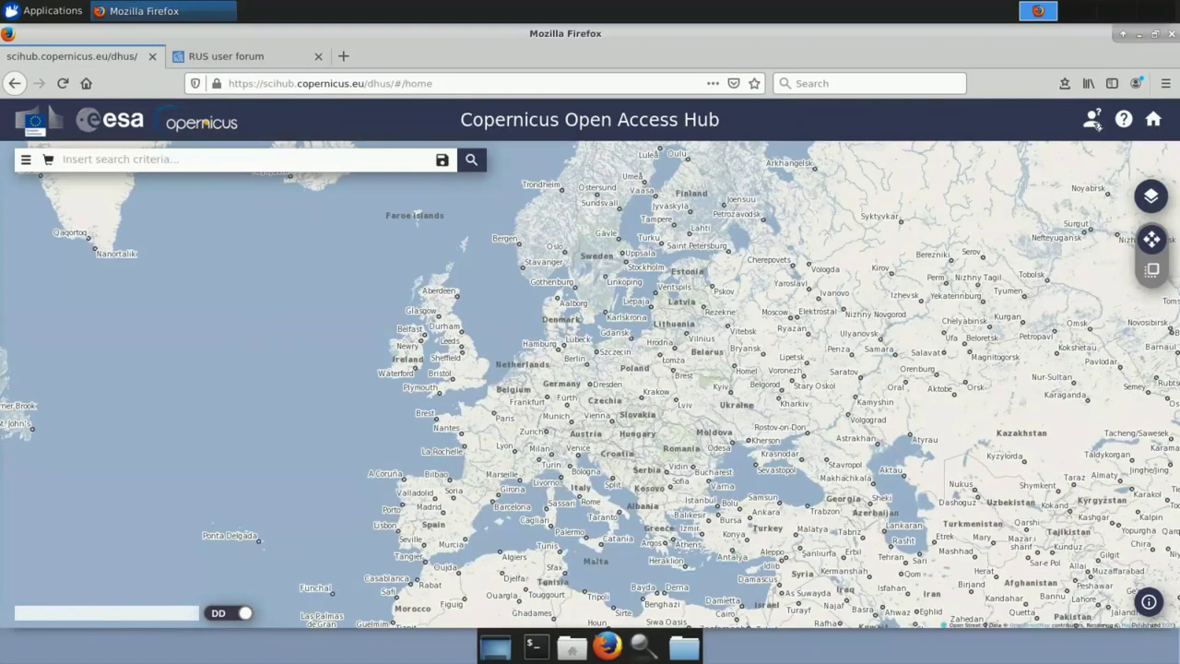
Open the new-account registration form and go through its name, username and password fields without filling them in
click(1094, 121)
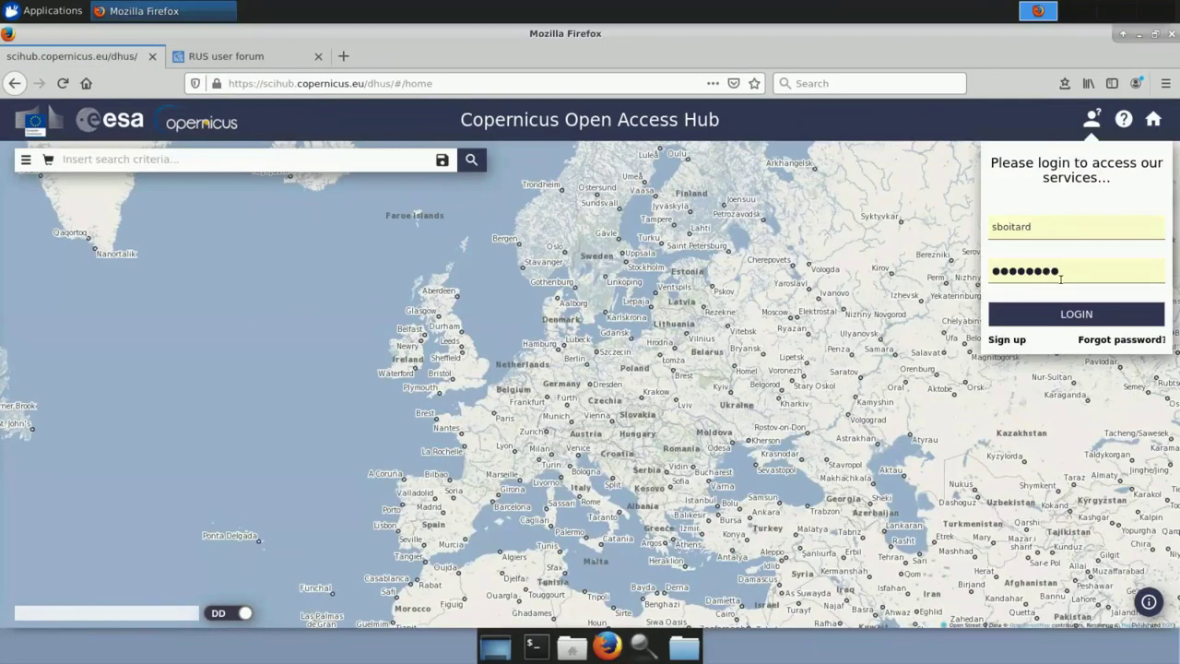
click(1007, 340)
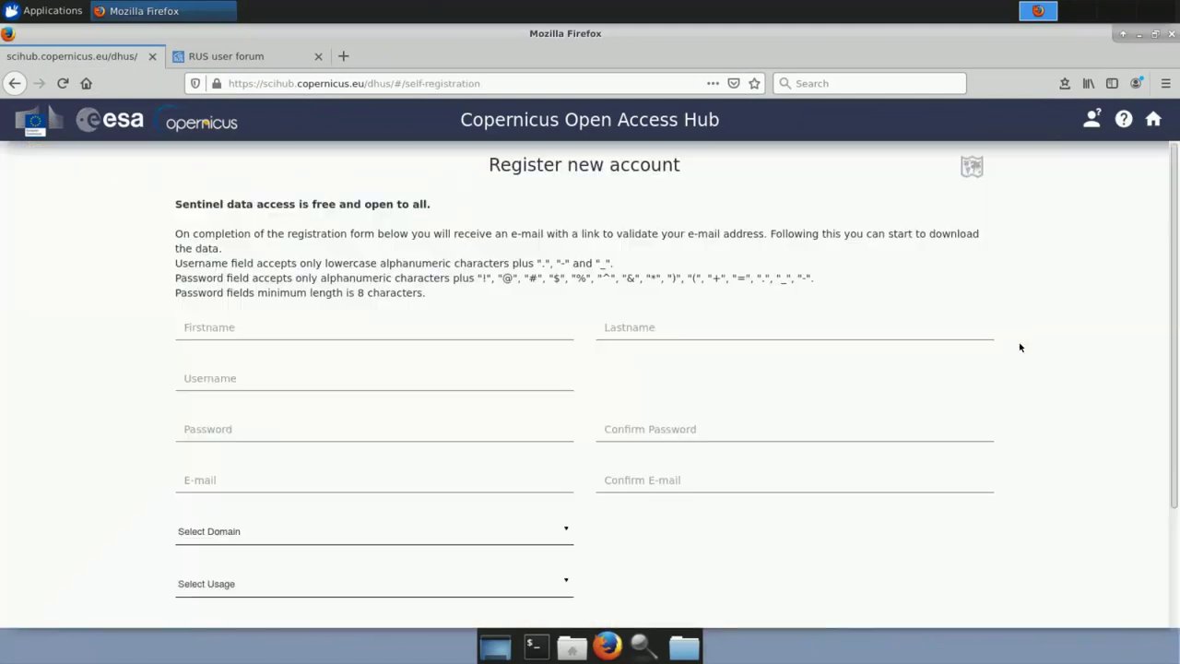
click(250, 330)
click(249, 383)
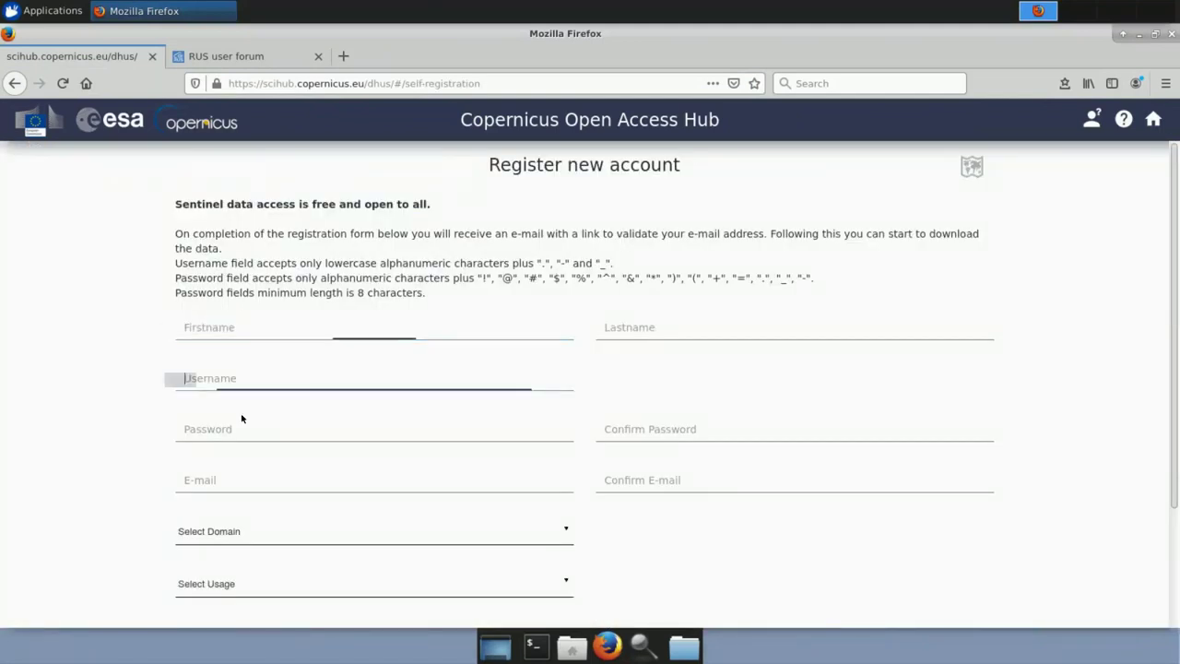
click(240, 435)
click(629, 327)
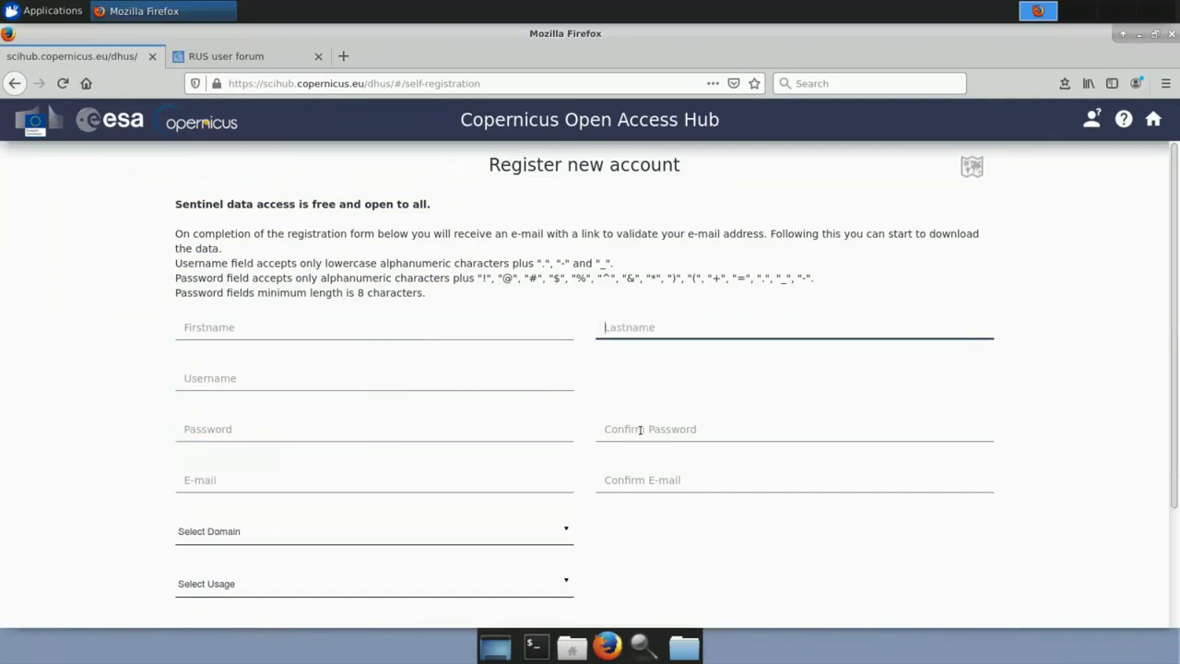
click(646, 438)
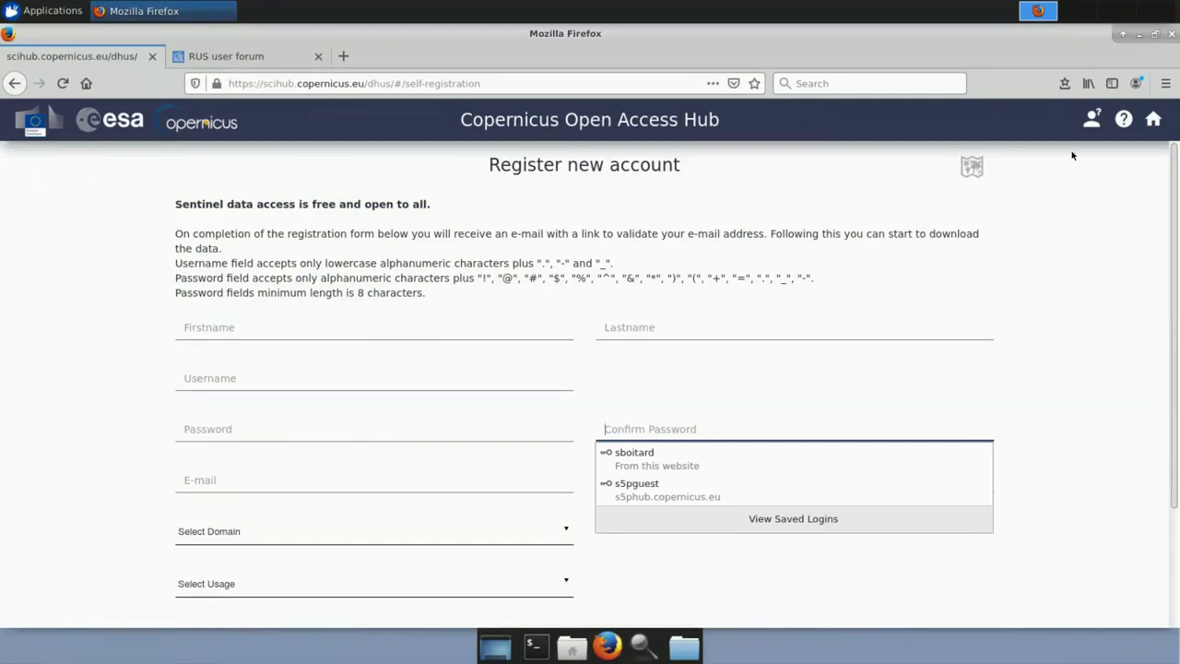
Log in to the hub with the saved account credentials
click(1092, 127)
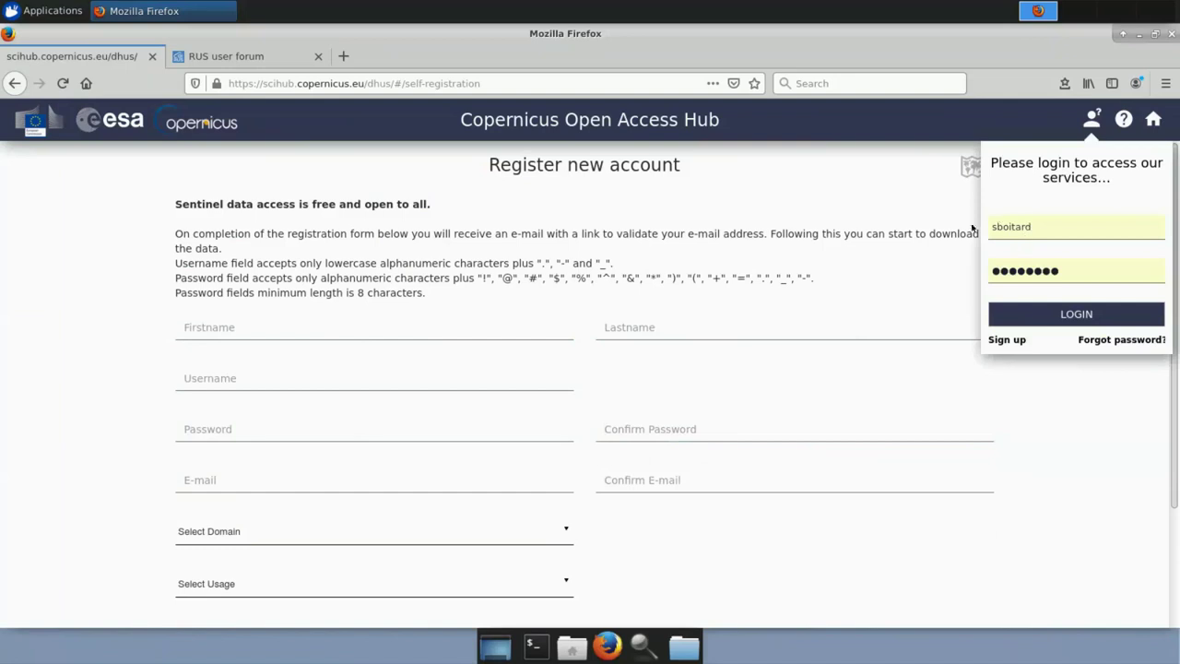
click(1064, 315)
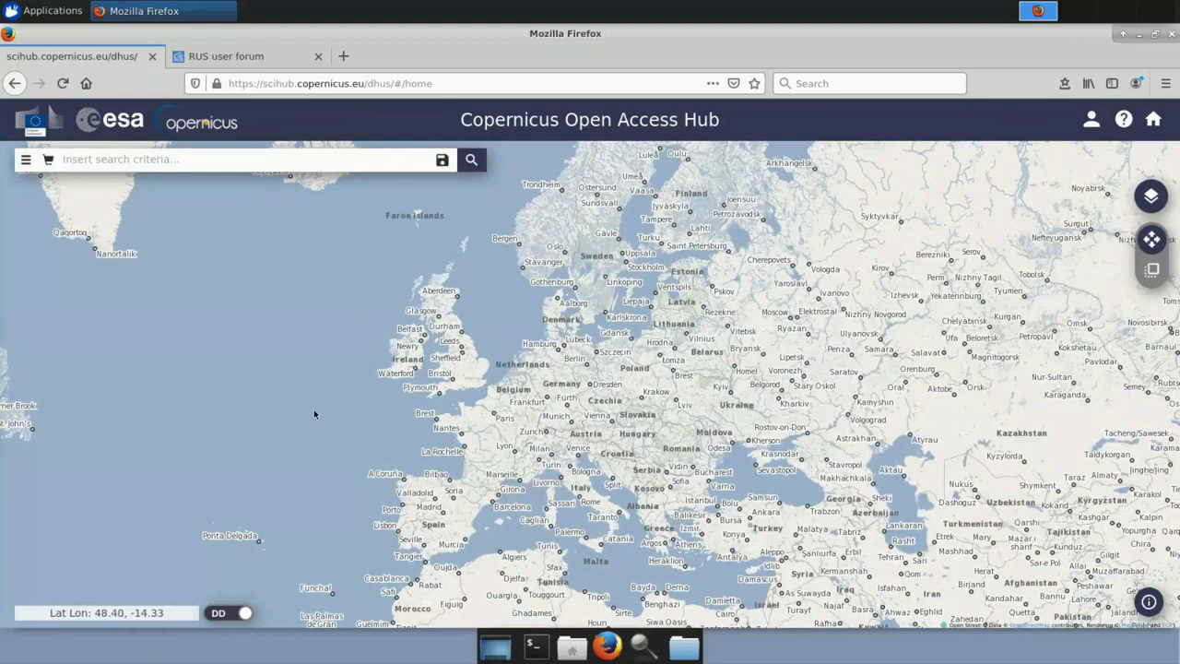
Draw a rectangular search area over the Lesser Antilles, from north of Dominica down to Grenada and including Barbados
drag(410, 378, 763, 238)
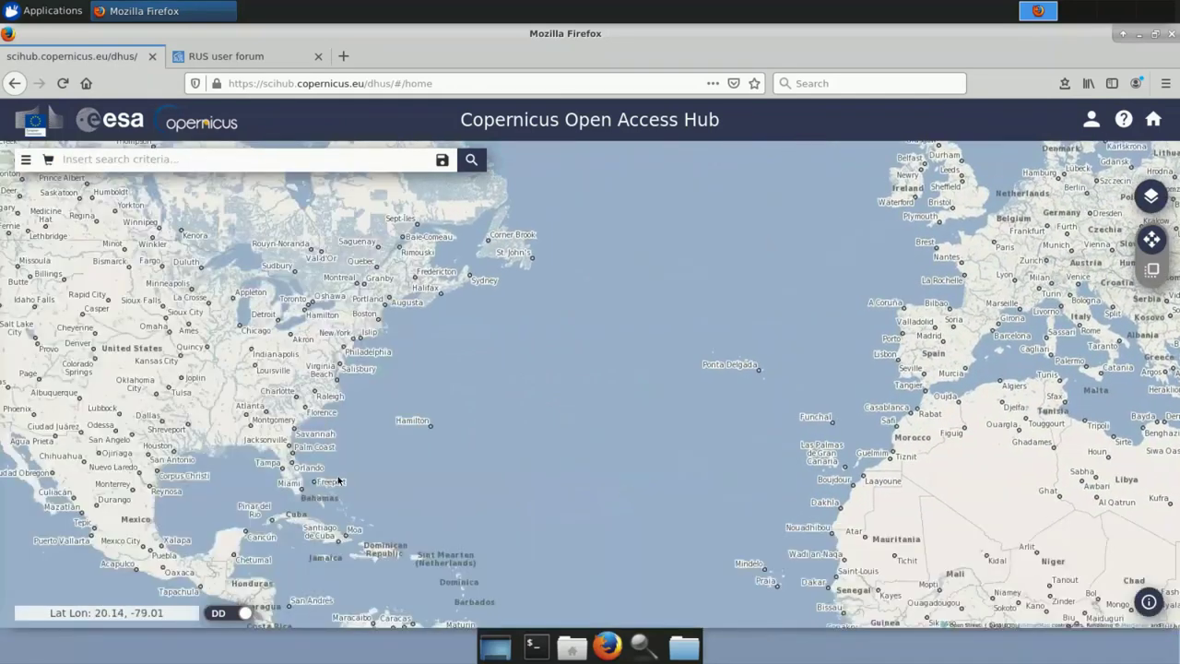
drag(339, 483, 334, 408)
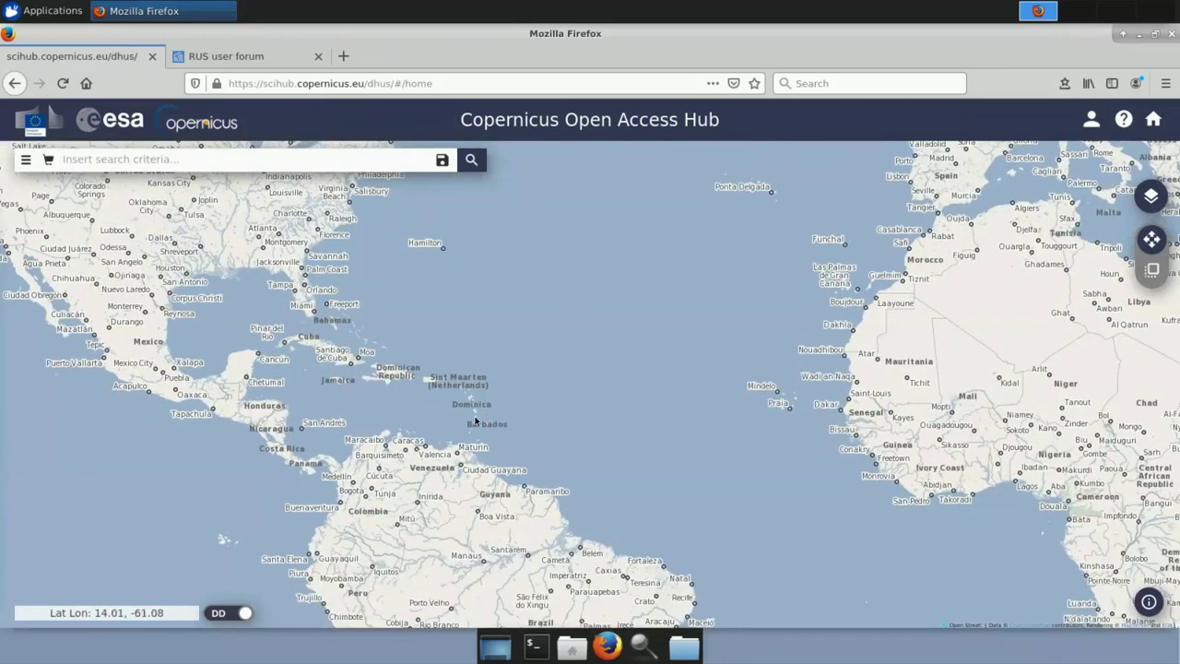
scroll(475, 421, up, 1)
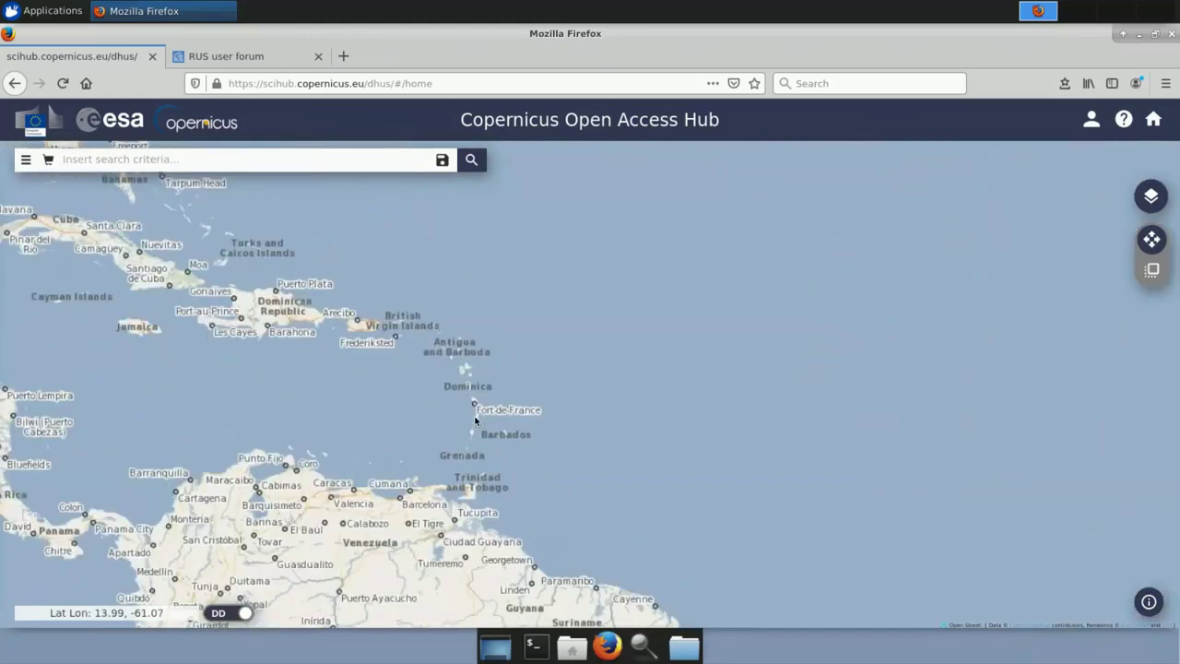
scroll(476, 421, down, 1)
scroll(476, 421, up, 1)
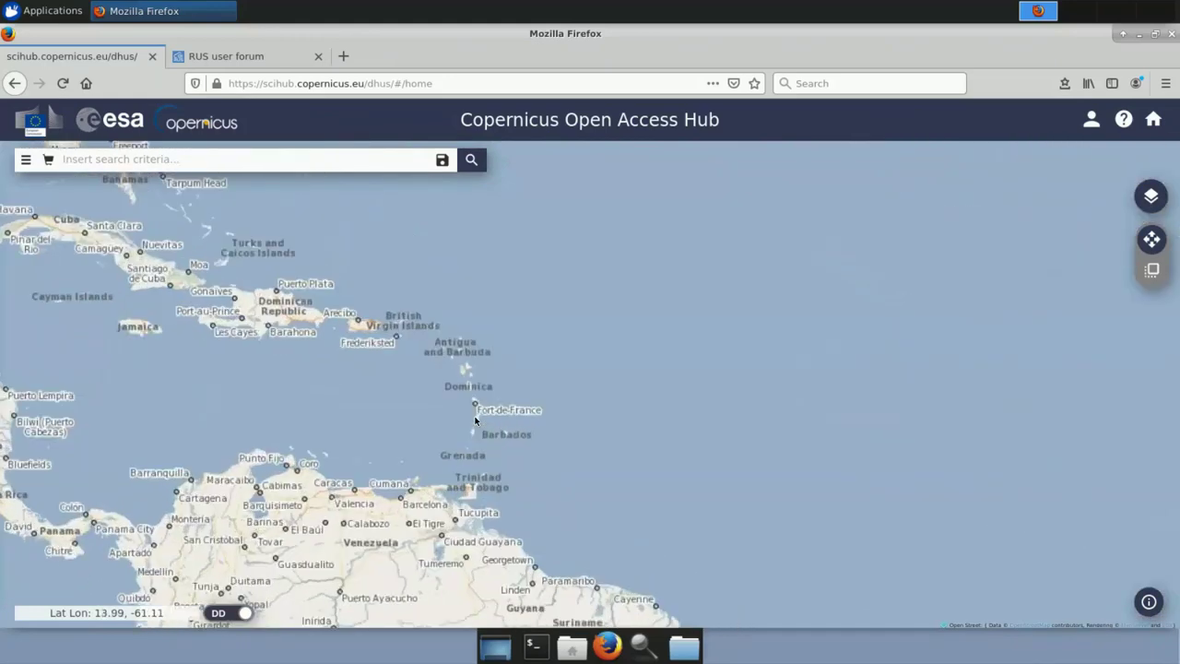
scroll(476, 421, up, 1)
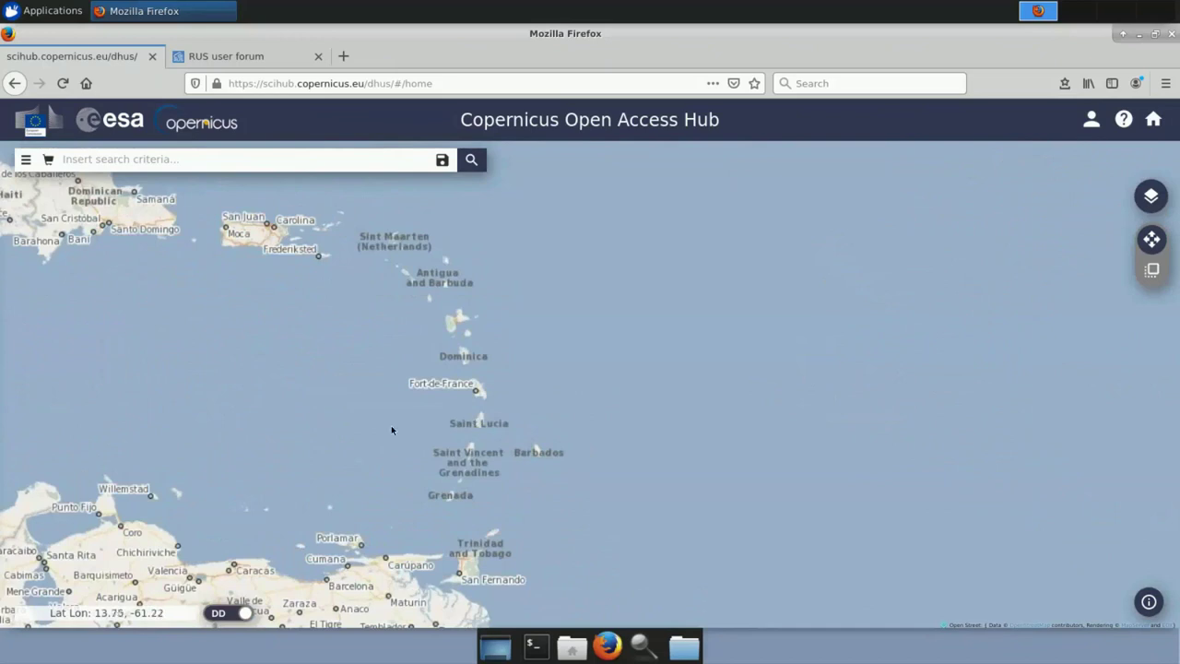
drag(464, 418, 493, 403)
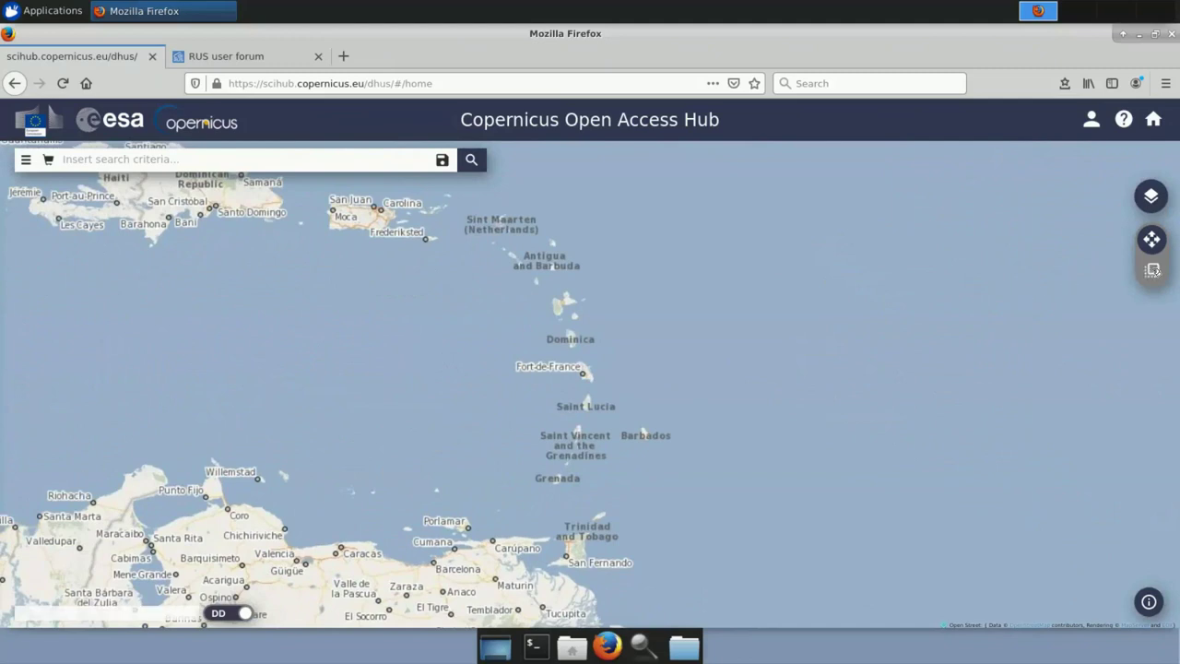
click(1160, 272)
click(1153, 271)
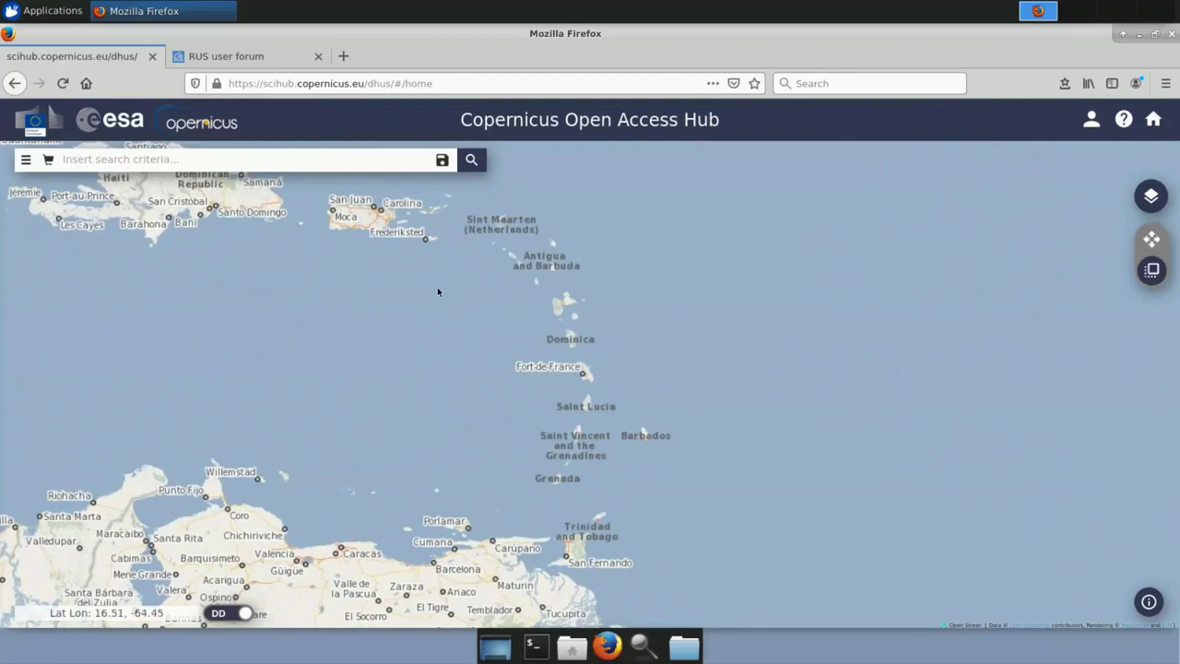
drag(411, 288, 755, 489)
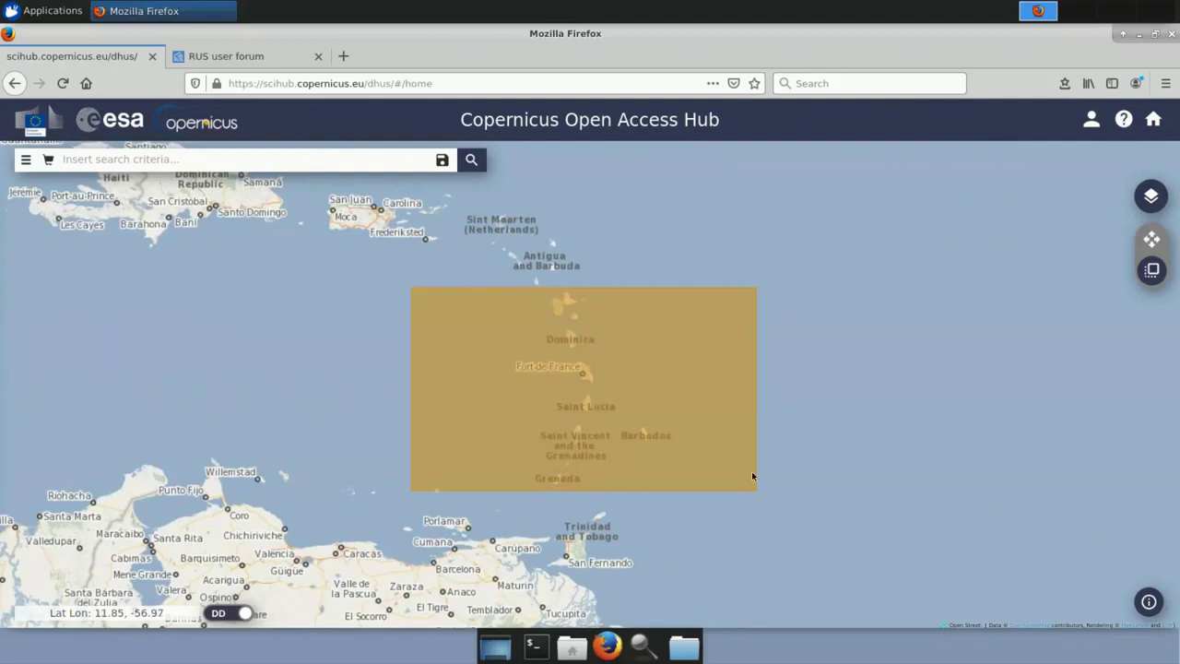
Open the advanced search criteria and set the start of the sensing period to 2018/06/20
click(26, 160)
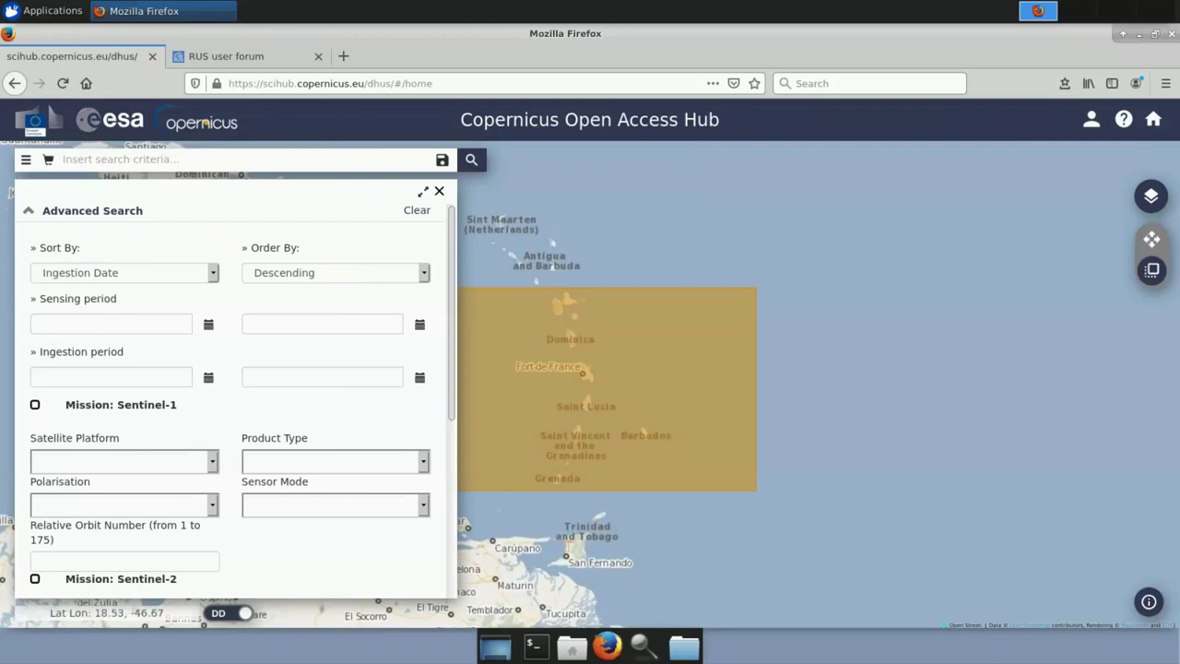
click(210, 325)
click(74, 351)
double_click(74, 354)
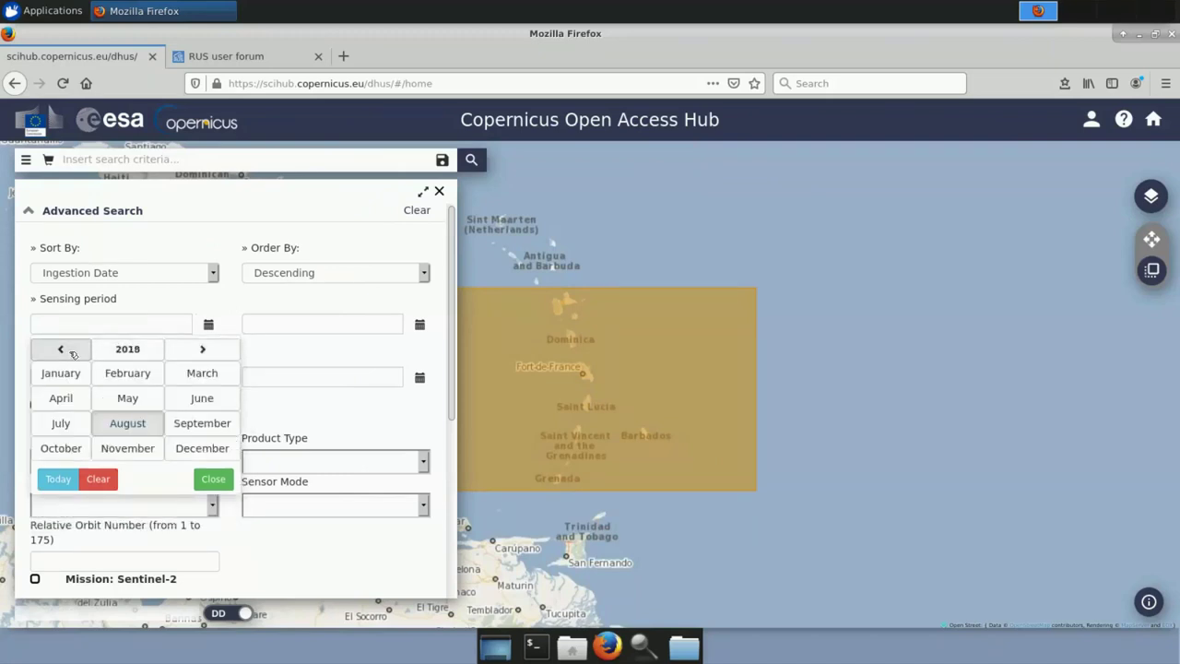
click(107, 352)
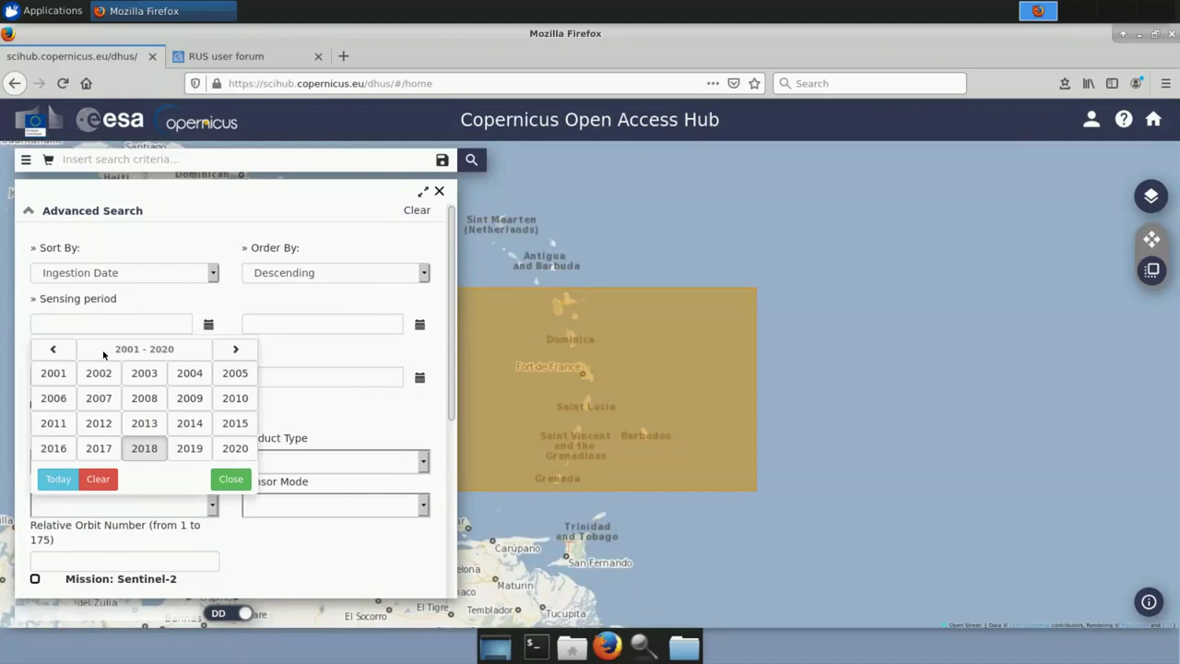
click(147, 452)
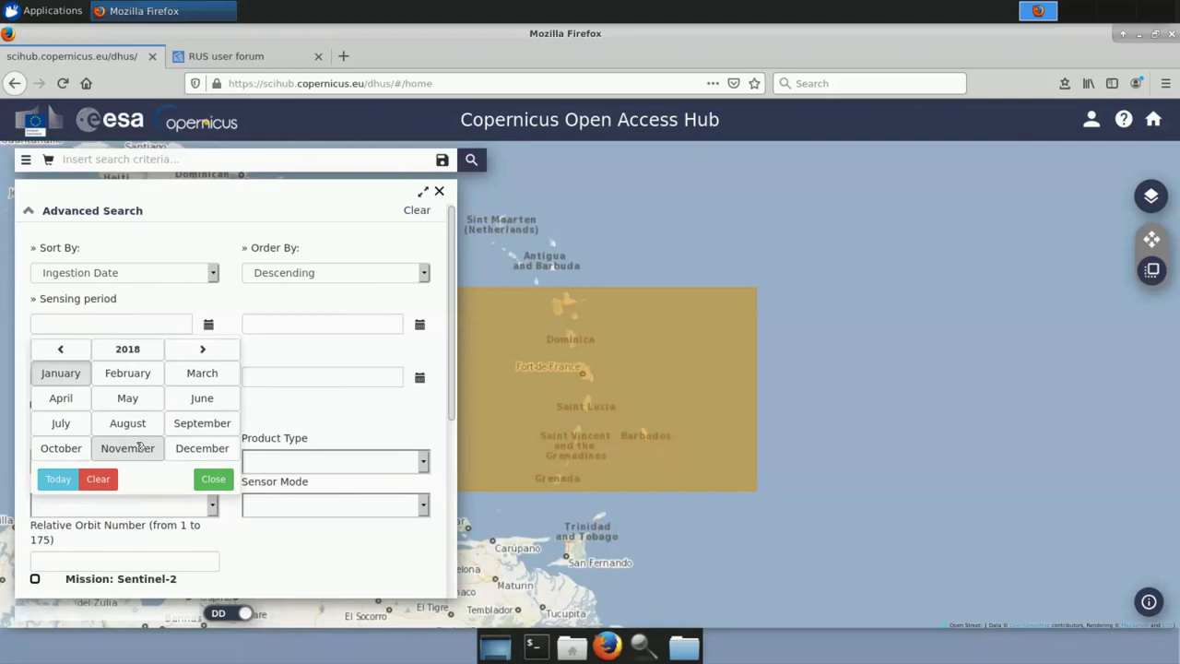
click(202, 397)
click(205, 431)
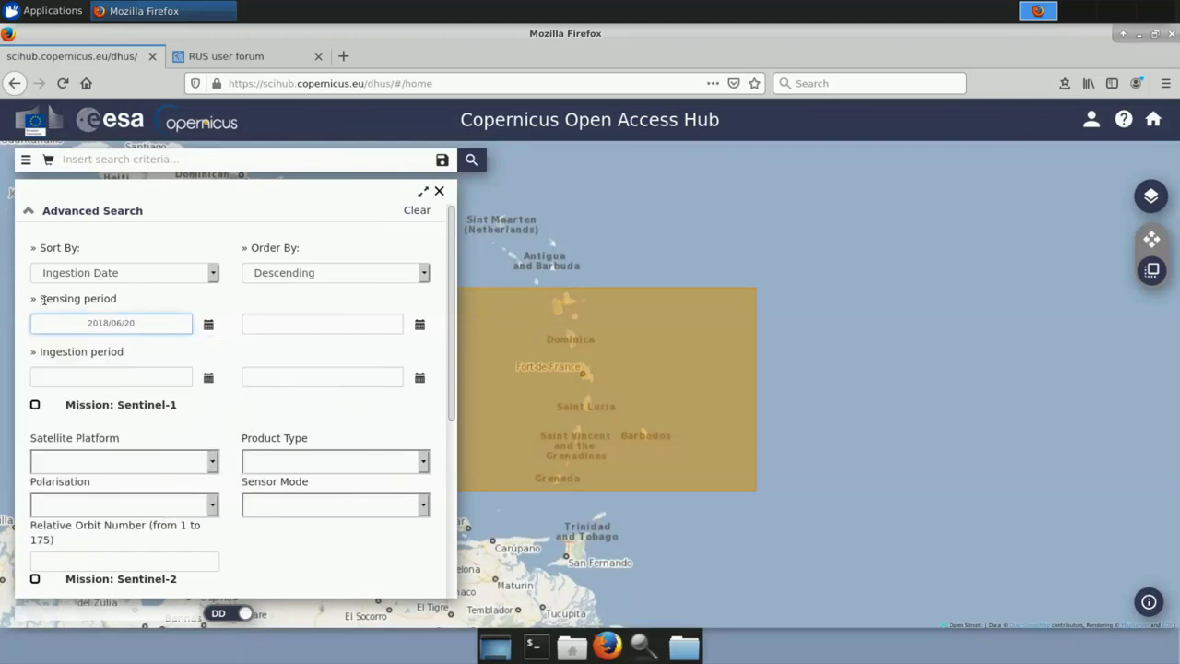
Set the end of the sensing period to 2018/06/20
click(419, 324)
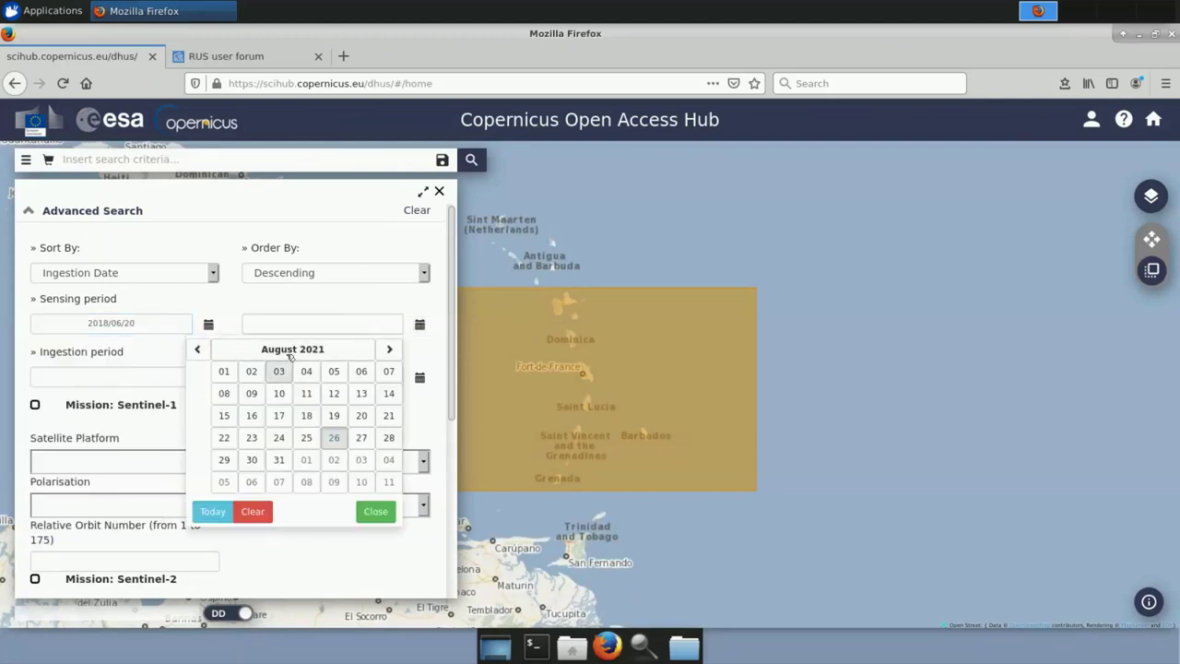
click(245, 356)
click(237, 357)
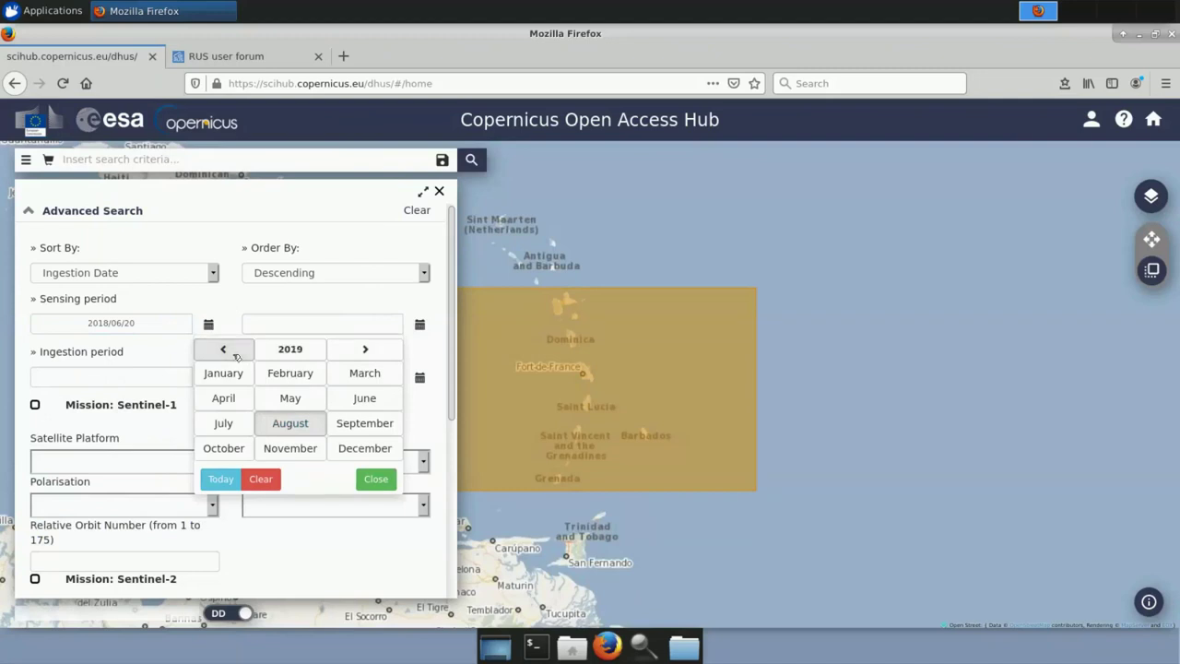
click(290, 349)
click(289, 450)
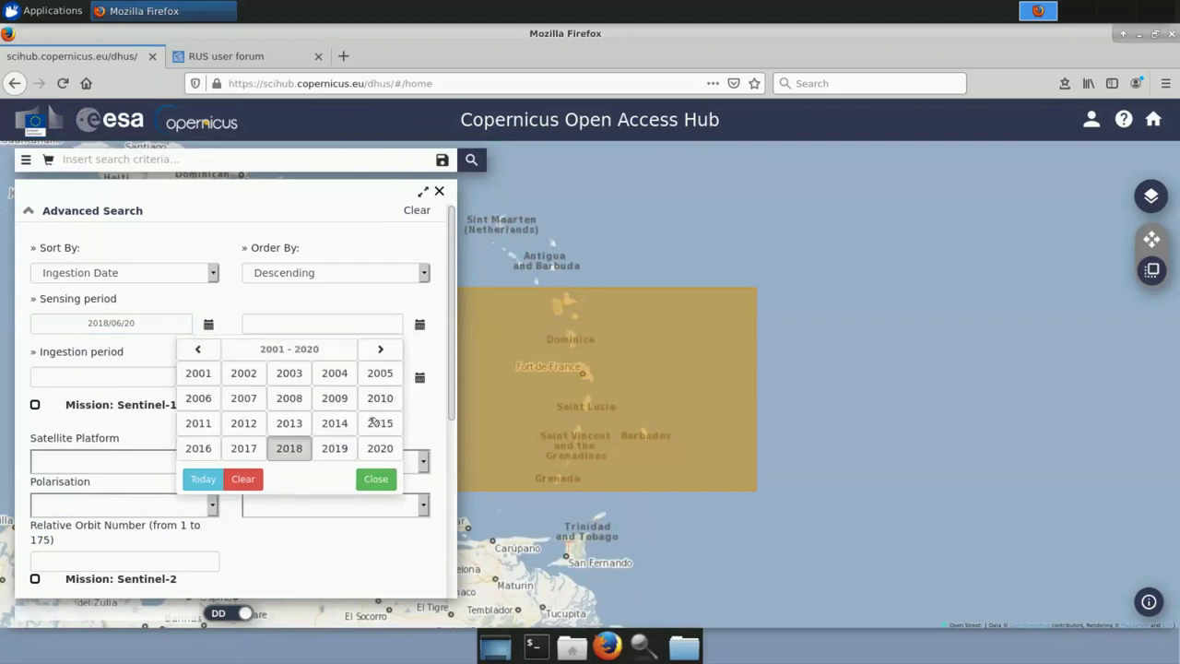
click(360, 397)
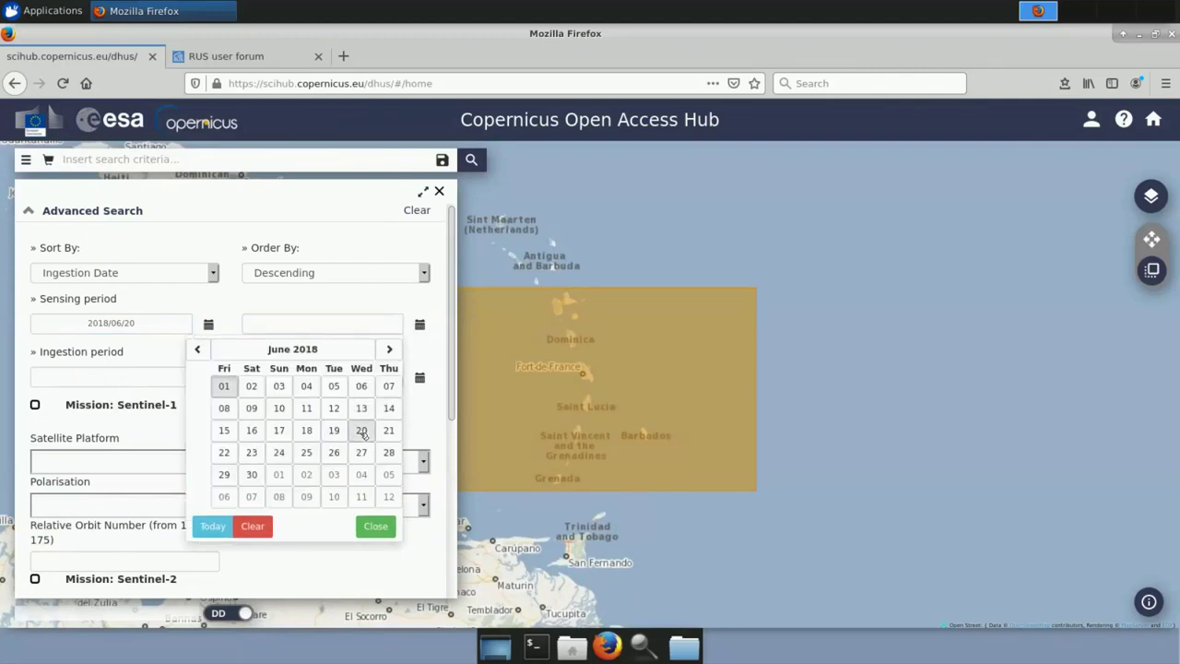
click(361, 431)
Restrict the search to the Sentinel-3 mission with product type OL_1_EFR___
scroll(243, 426, down, 2)
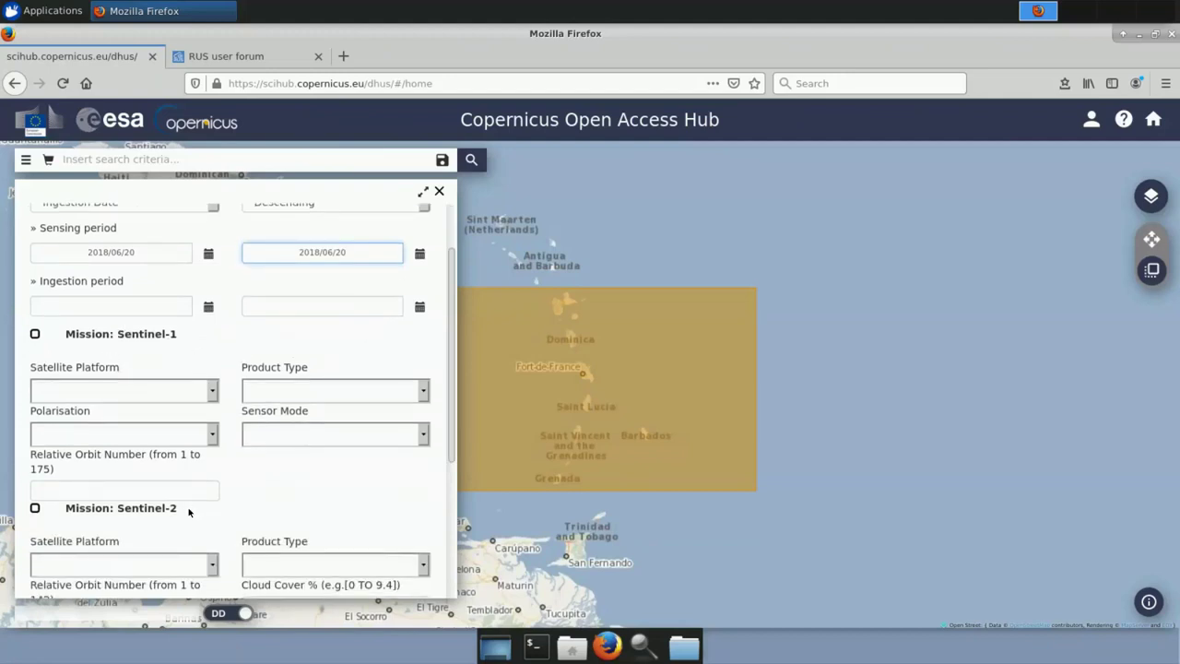
scroll(235, 513, down, 6)
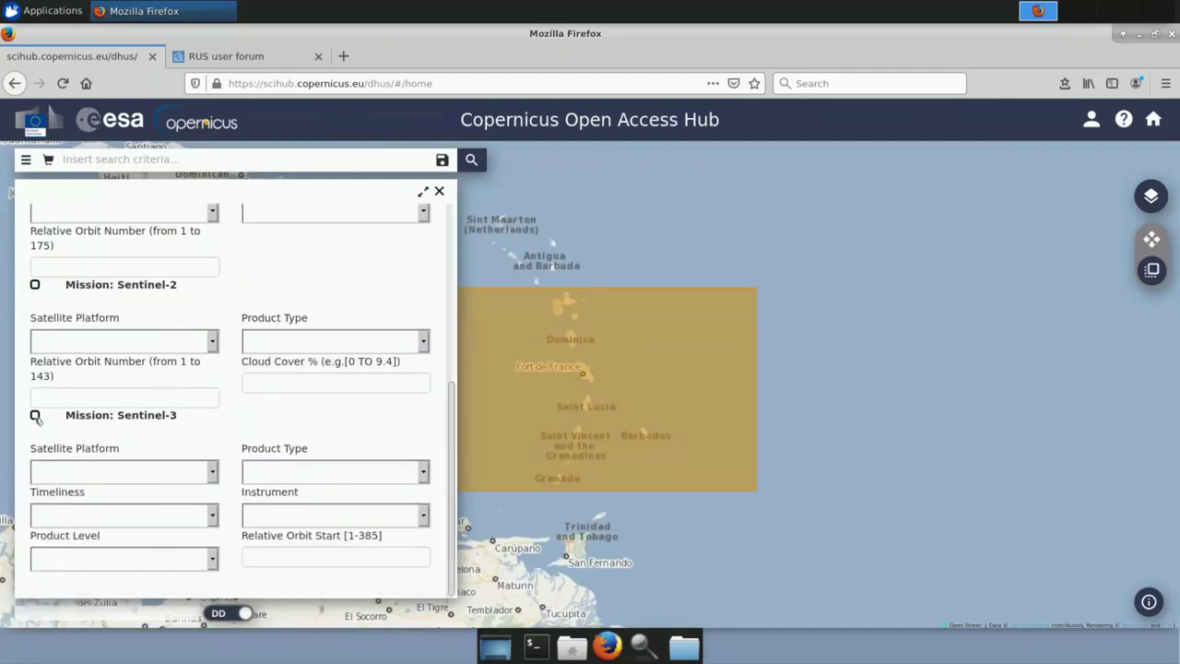
click(35, 415)
click(215, 477)
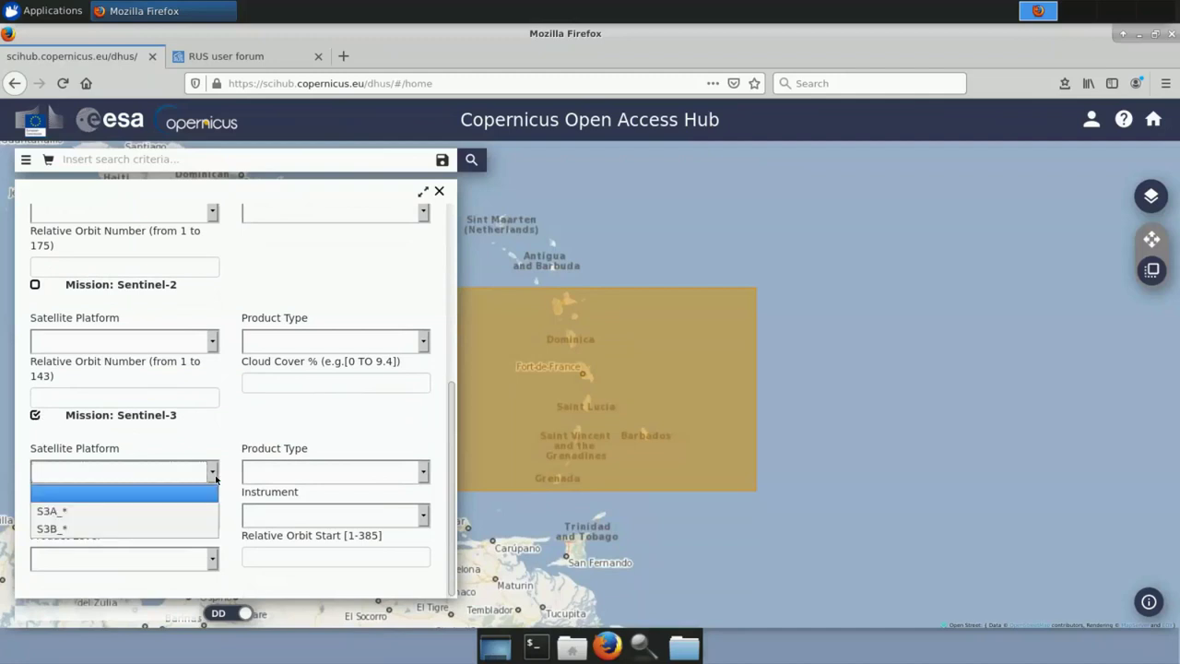
click(79, 498)
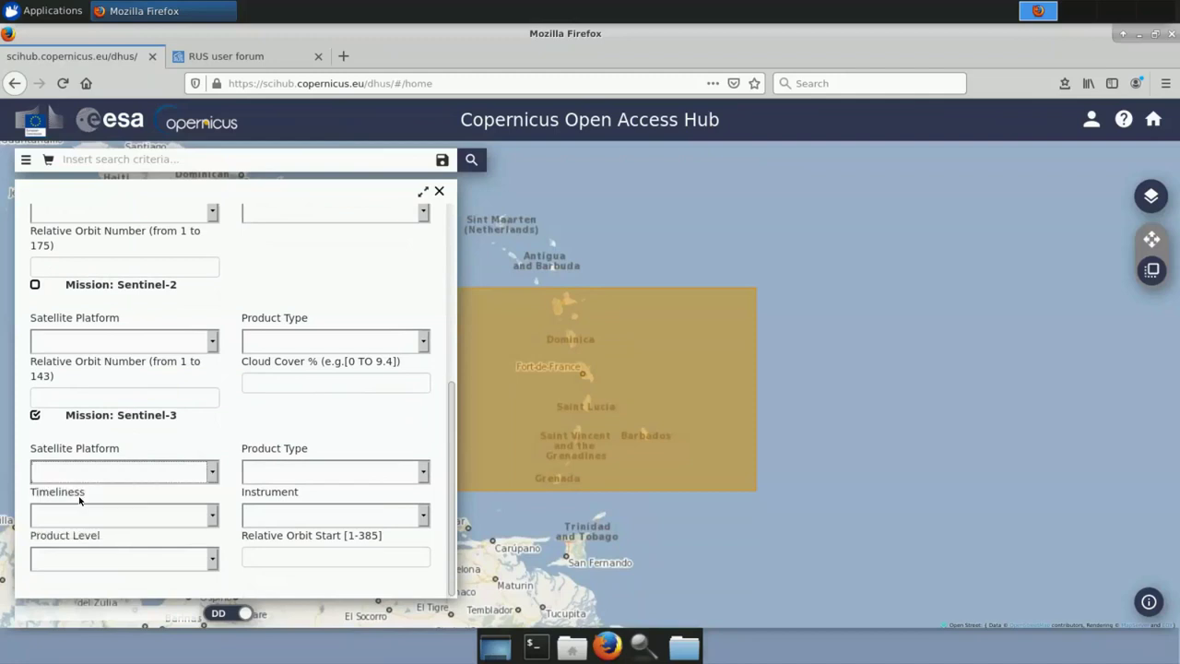
click(425, 473)
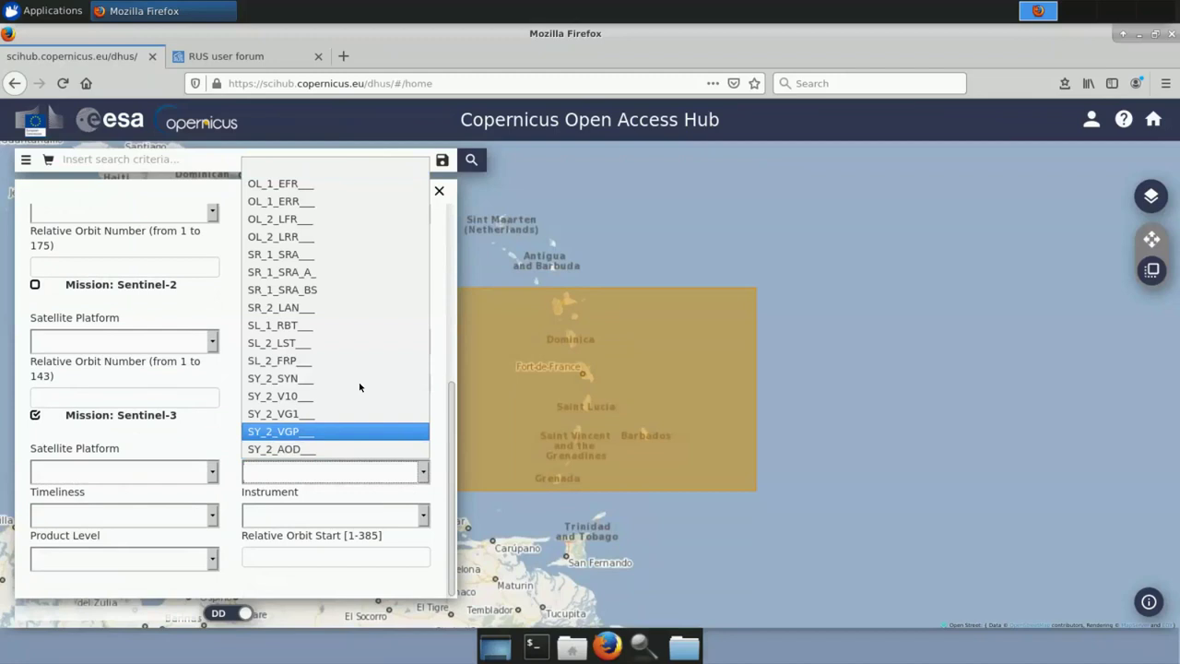
click(279, 190)
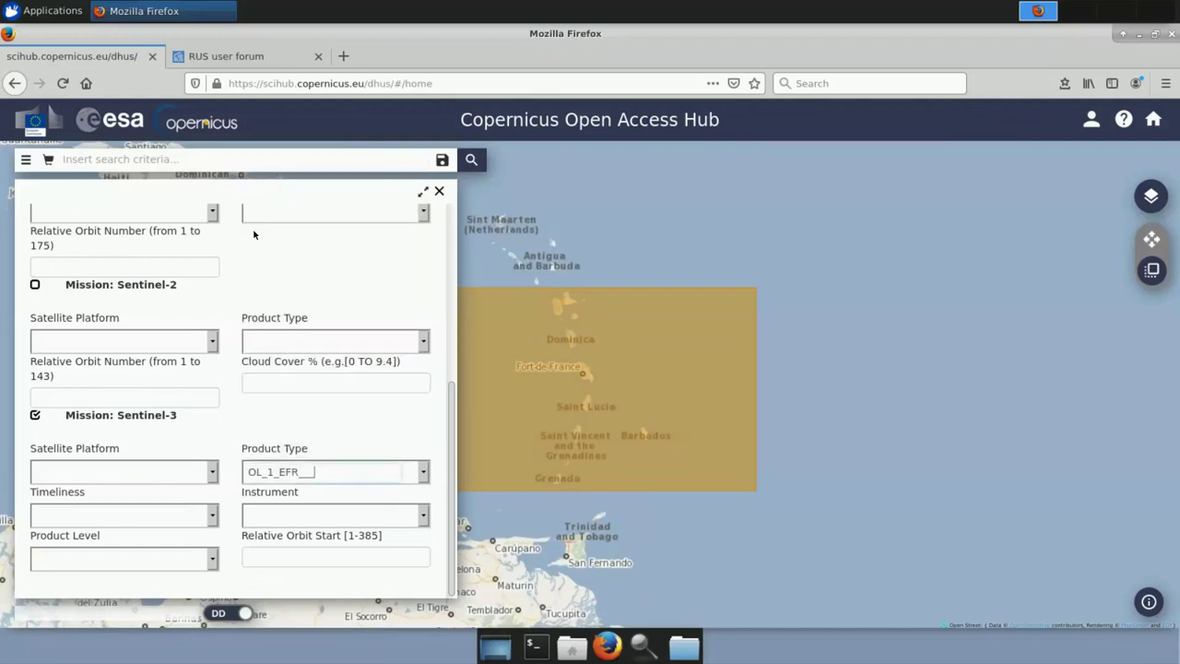
click(426, 519)
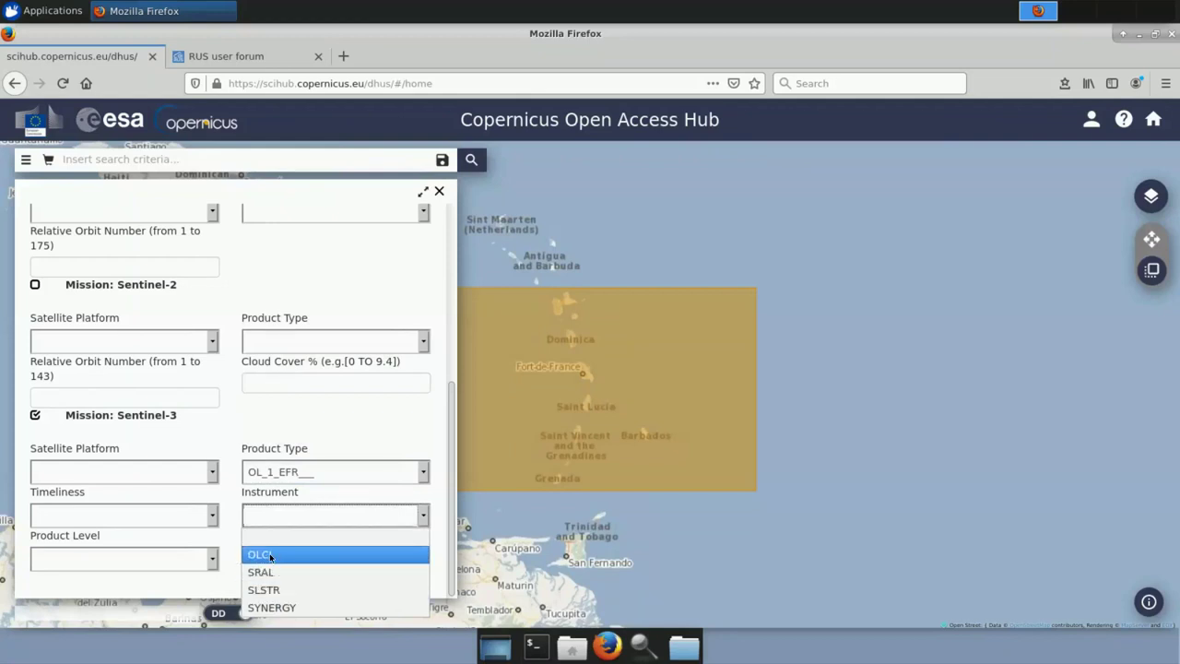
click(237, 497)
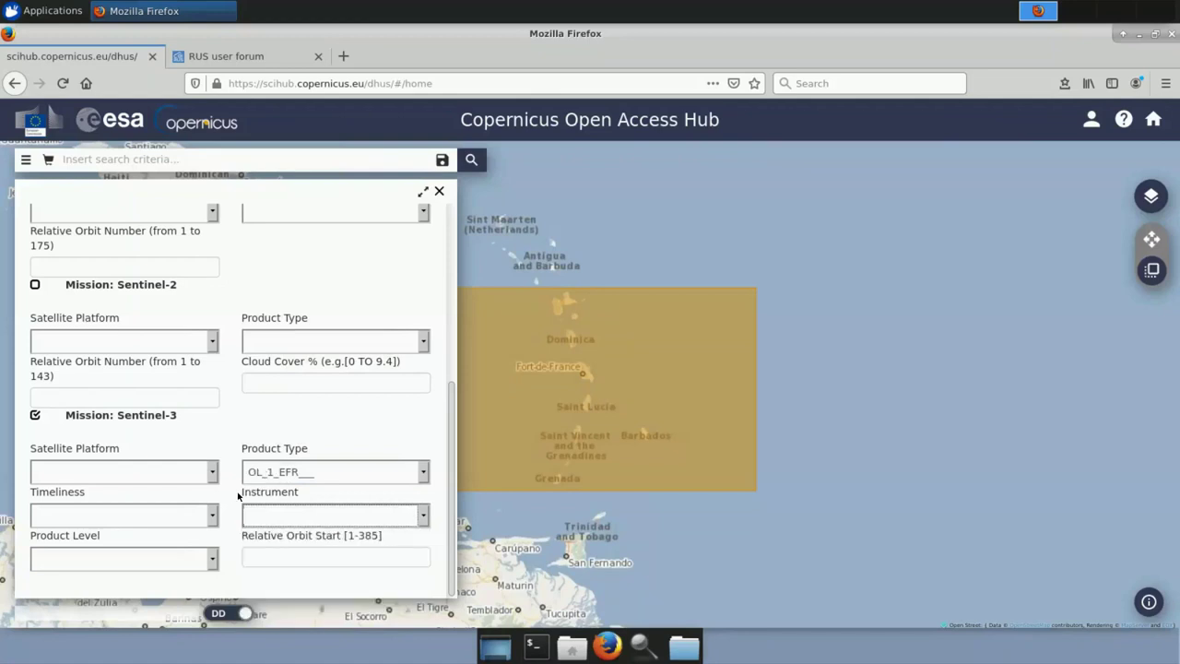
click(213, 564)
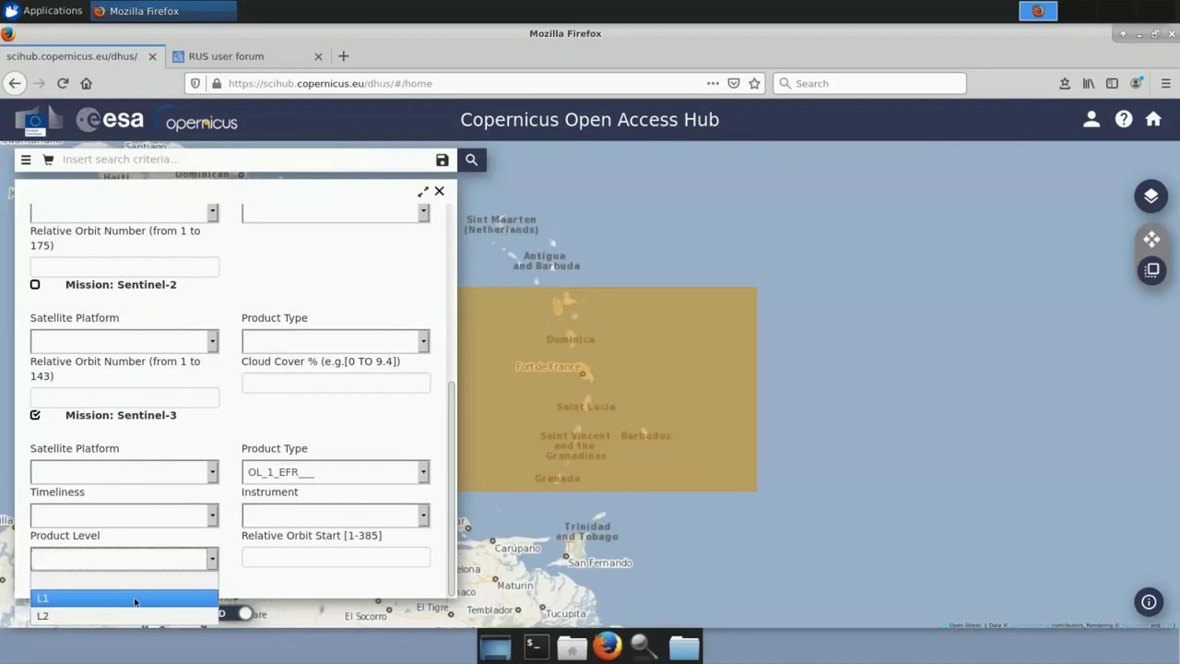
click(139, 582)
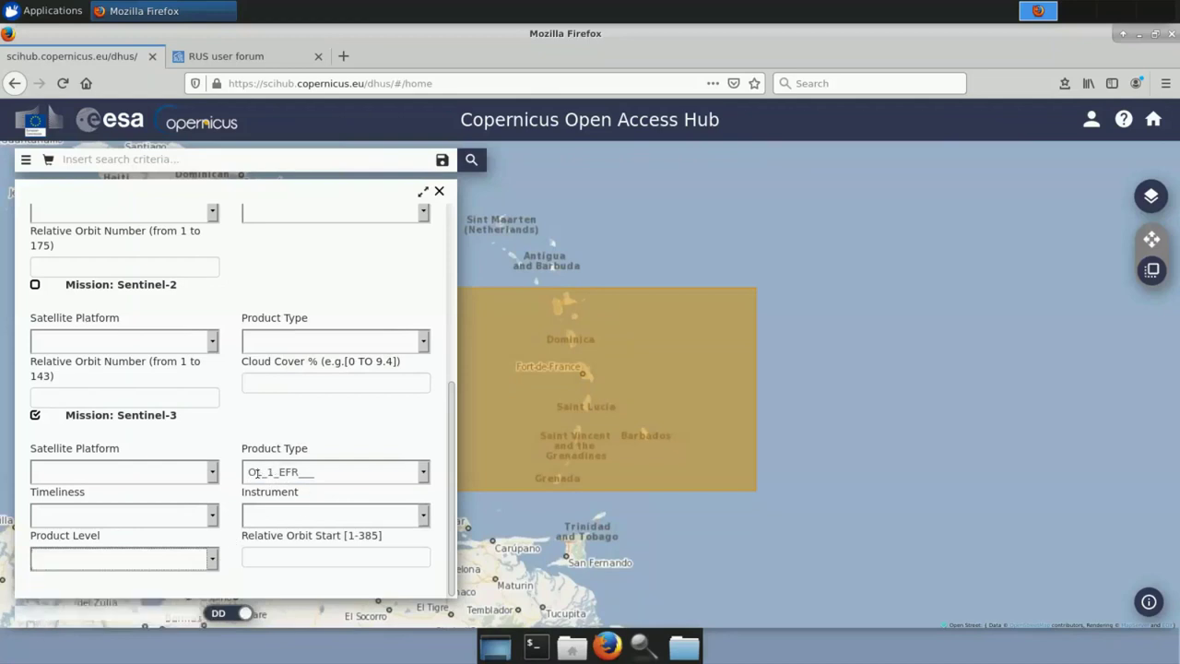
click(212, 515)
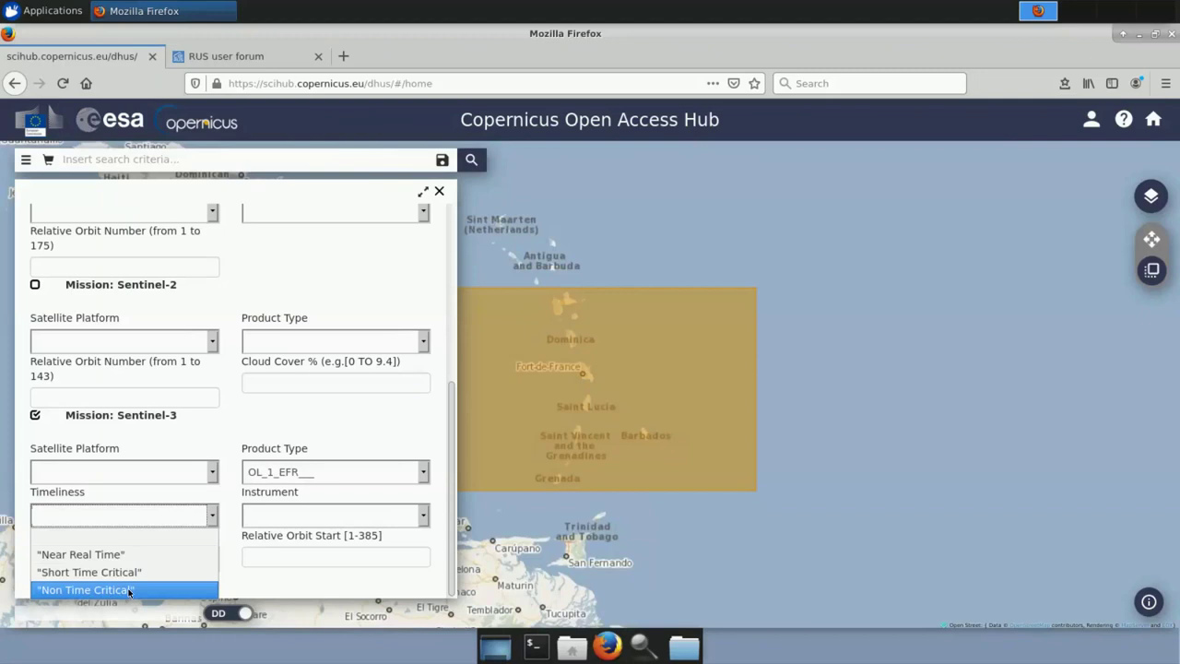
click(211, 521)
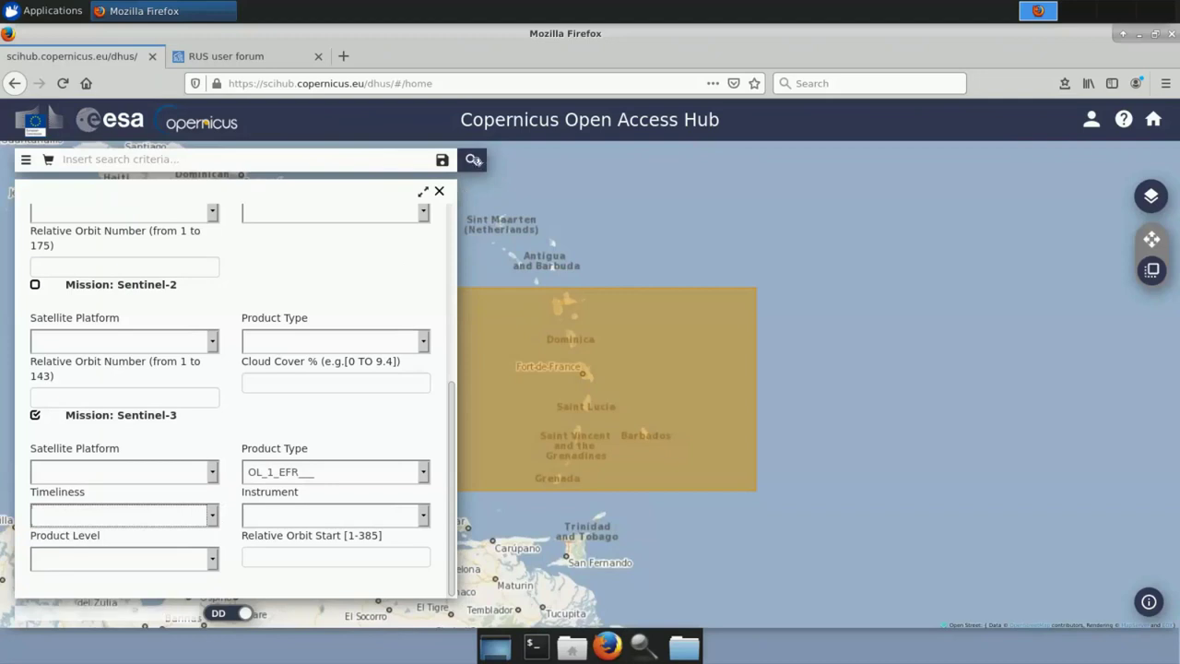
Run the search with the entered criteria and display the product footprints on the map
click(473, 159)
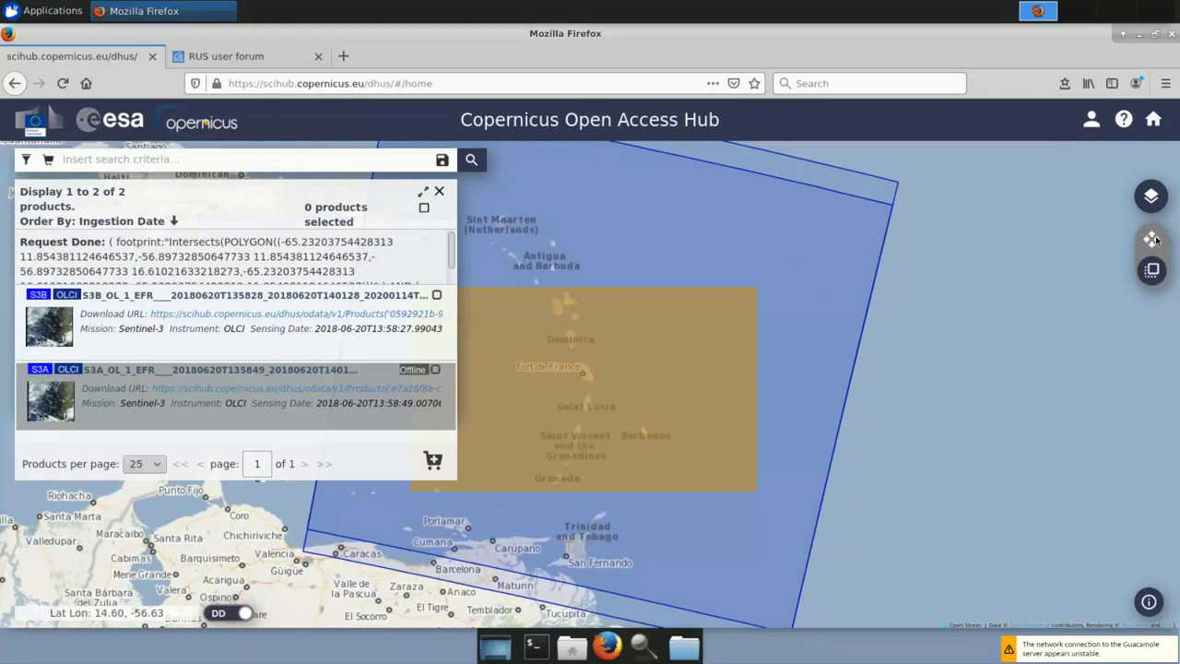
scroll(1024, 319, down, 2)
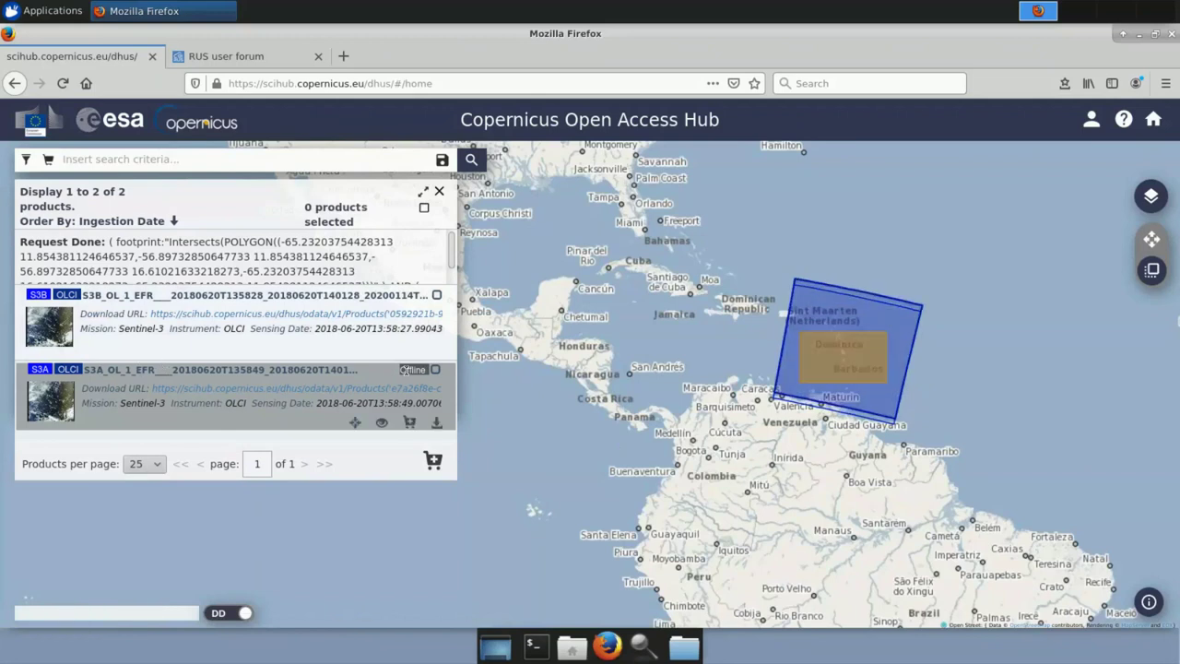
Request retrieval of the offline S3A OL_1_EFR product from the search results, retrying the download request if needed
click(438, 423)
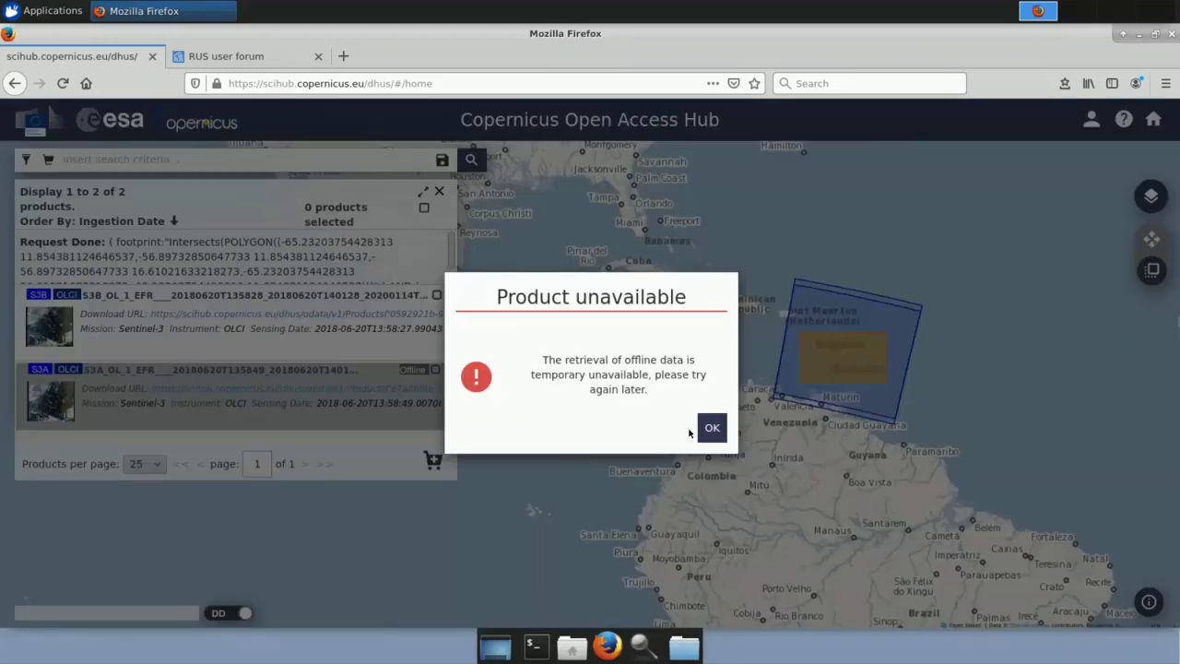
click(707, 428)
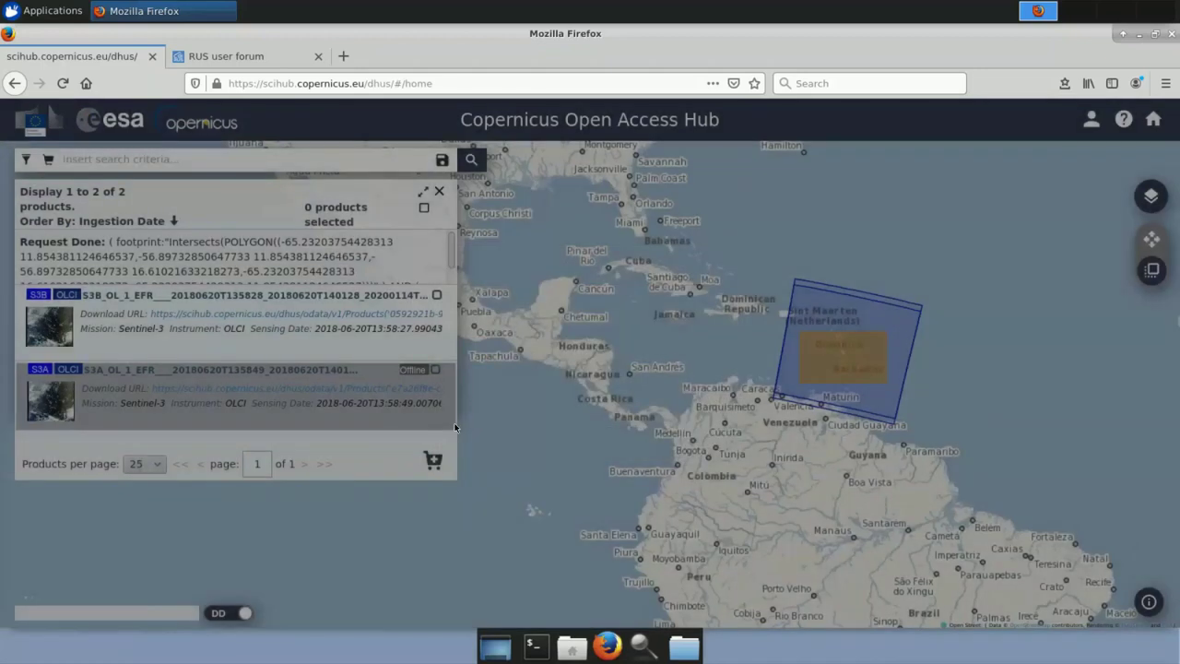
click(438, 422)
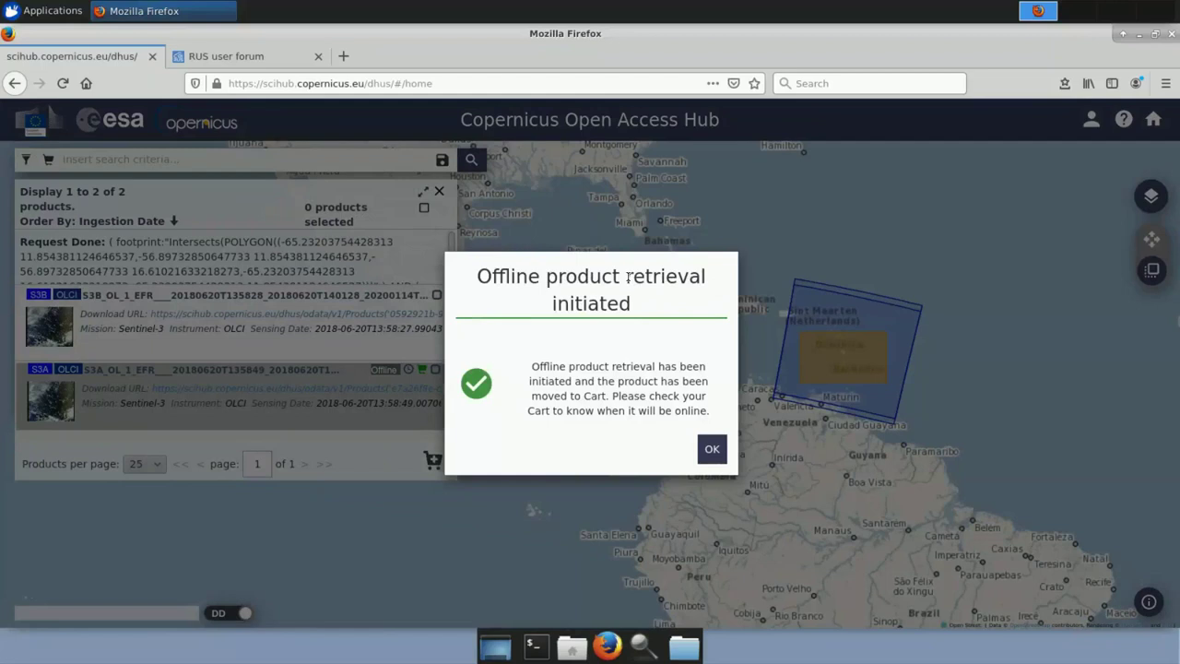
drag(535, 370, 623, 381)
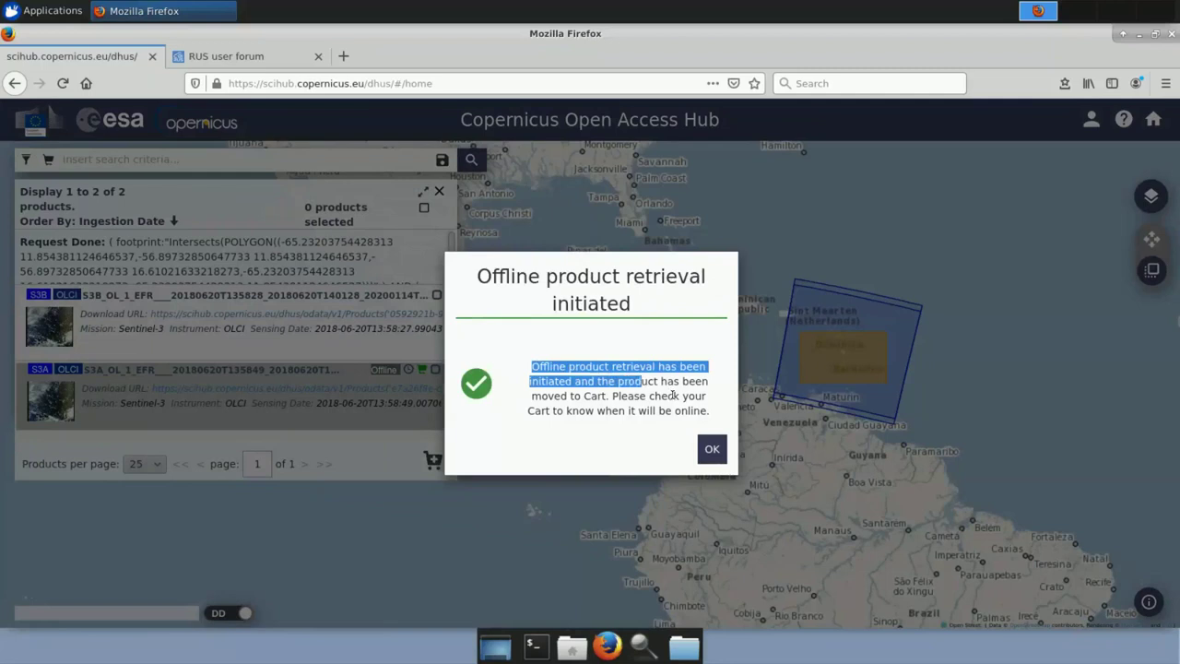
click(712, 449)
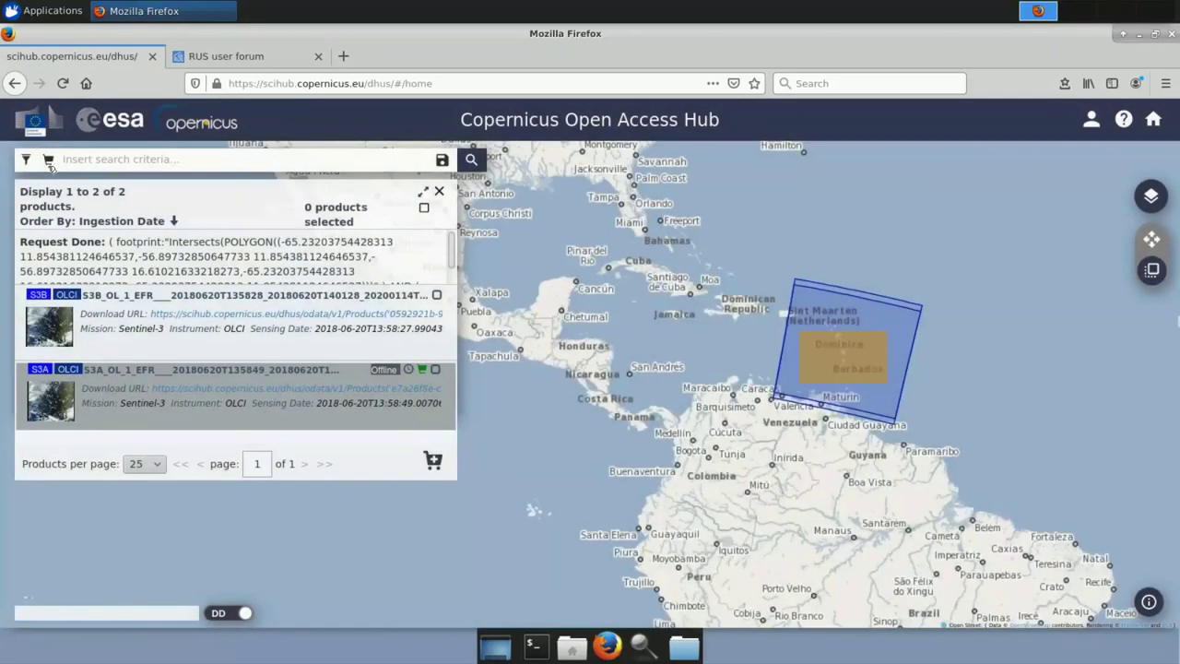
Check the requested S3A product in the cart and return to the list of search results
click(49, 160)
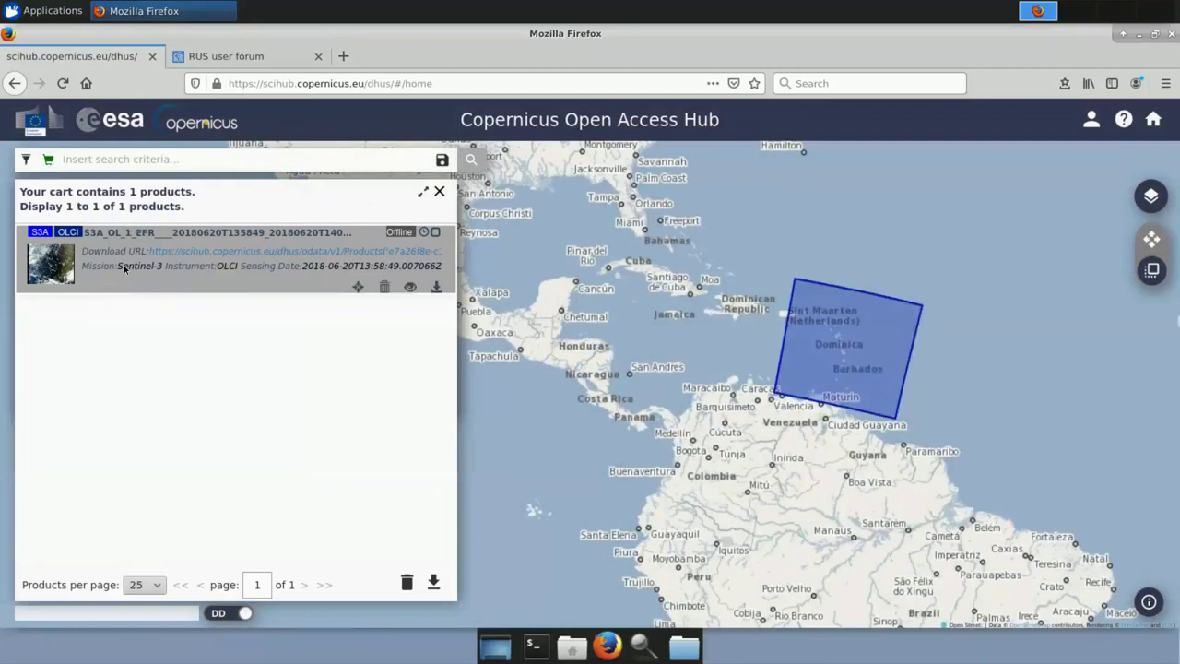
click(30, 161)
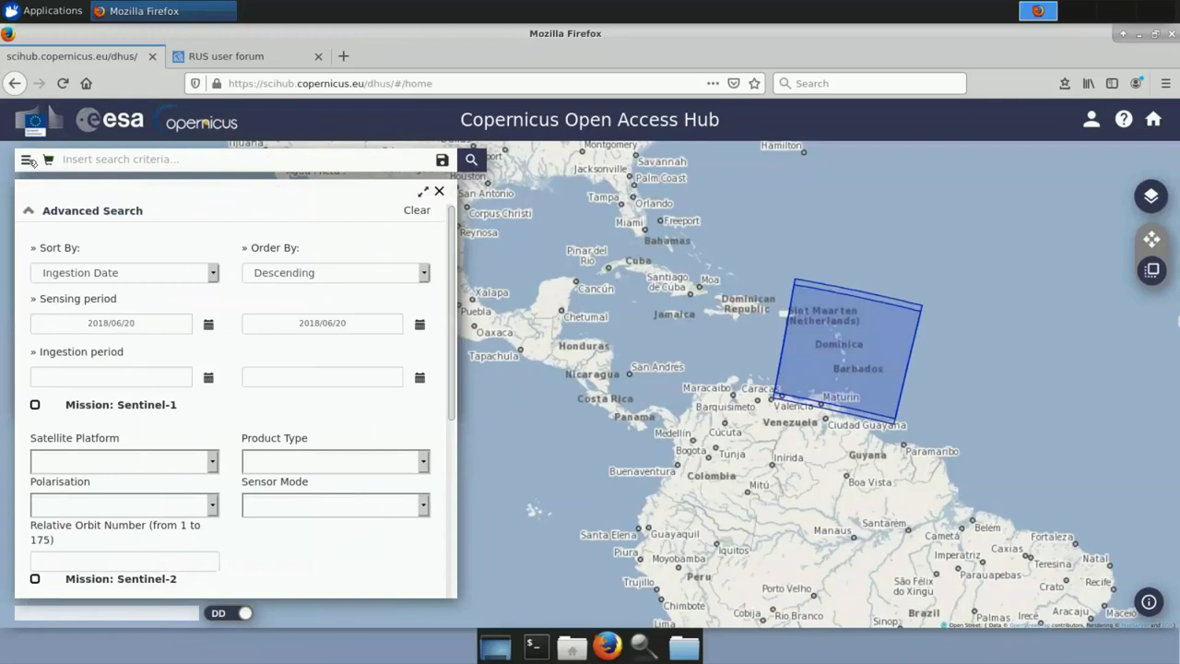
click(27, 160)
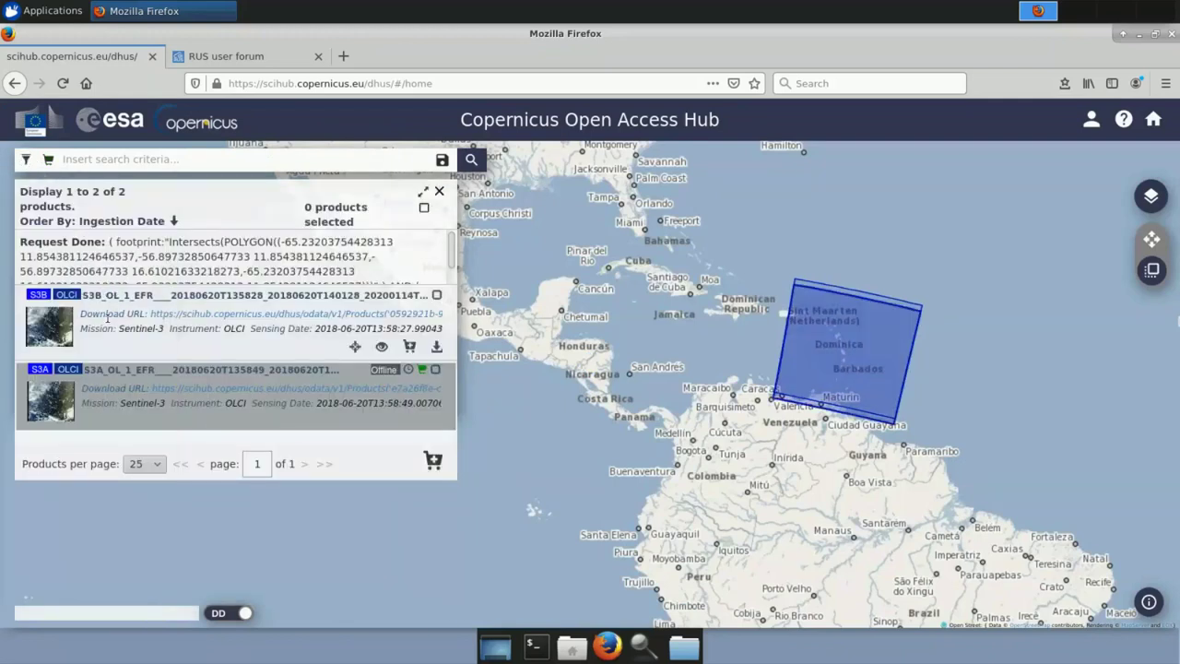
click(438, 347)
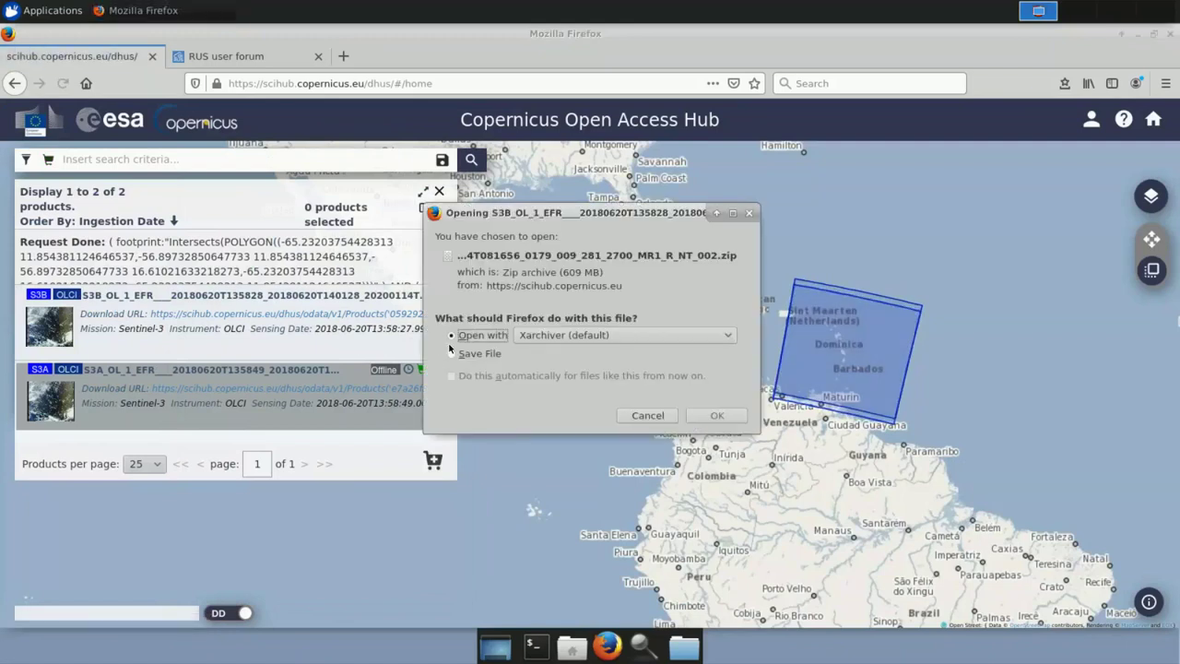
click(466, 356)
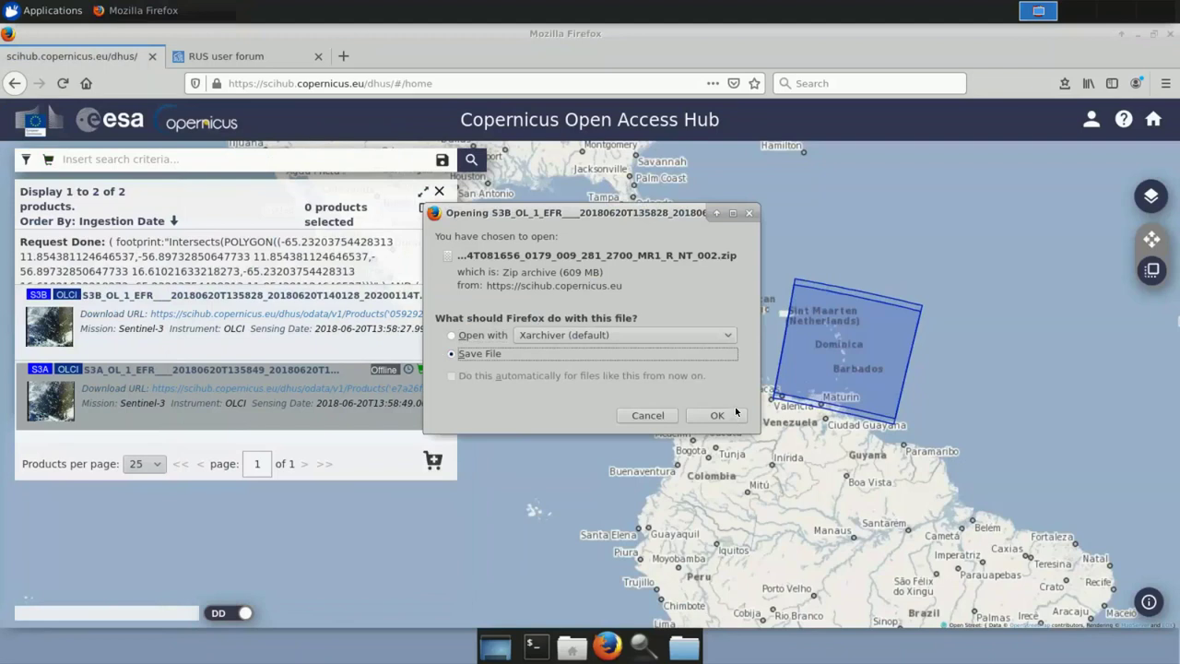
click(751, 214)
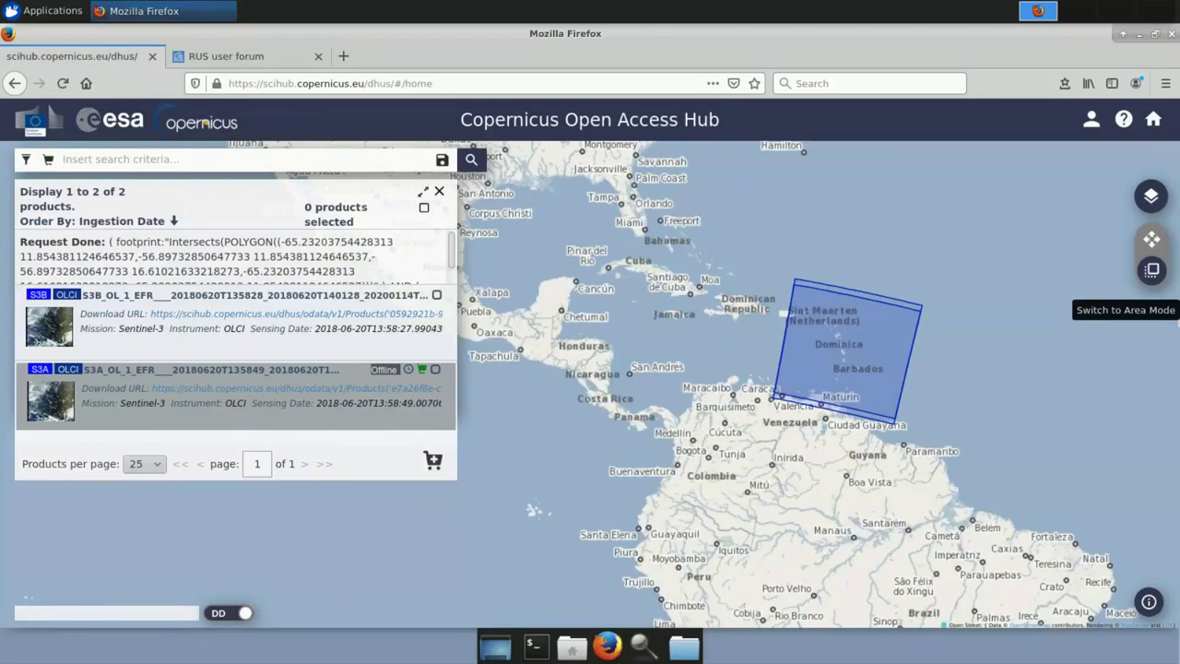
Switch to the file manager in the home folder and select the S3A and S3B OL_1_EFR zip archives
click(1138, 34)
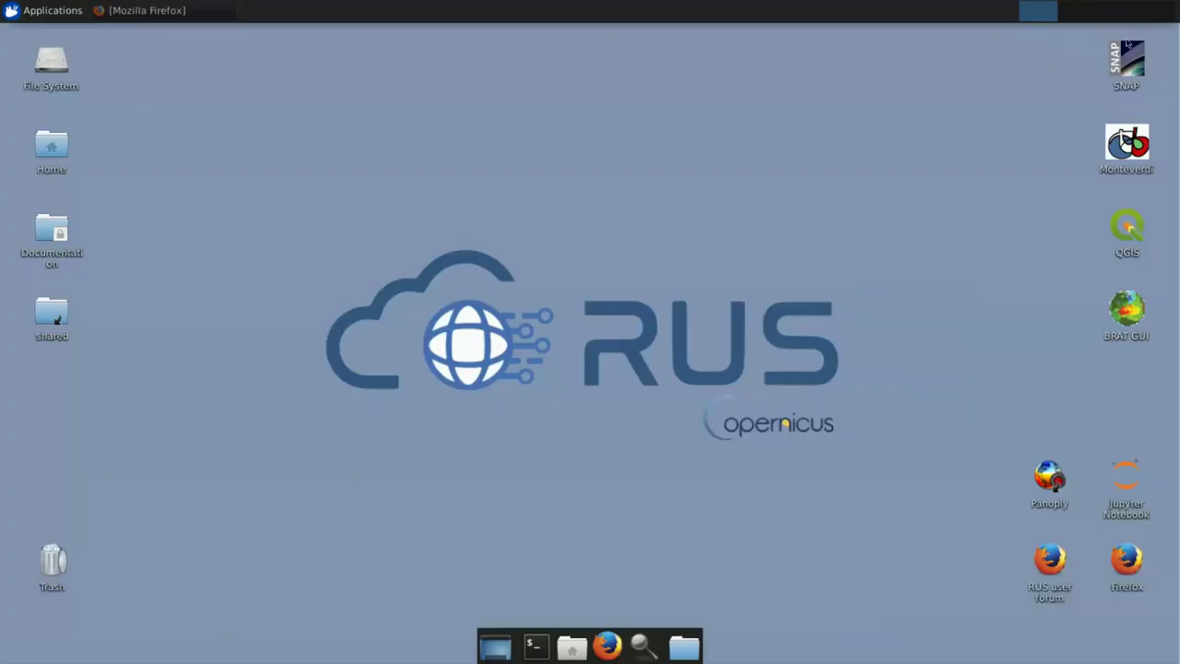
double_click(51, 148)
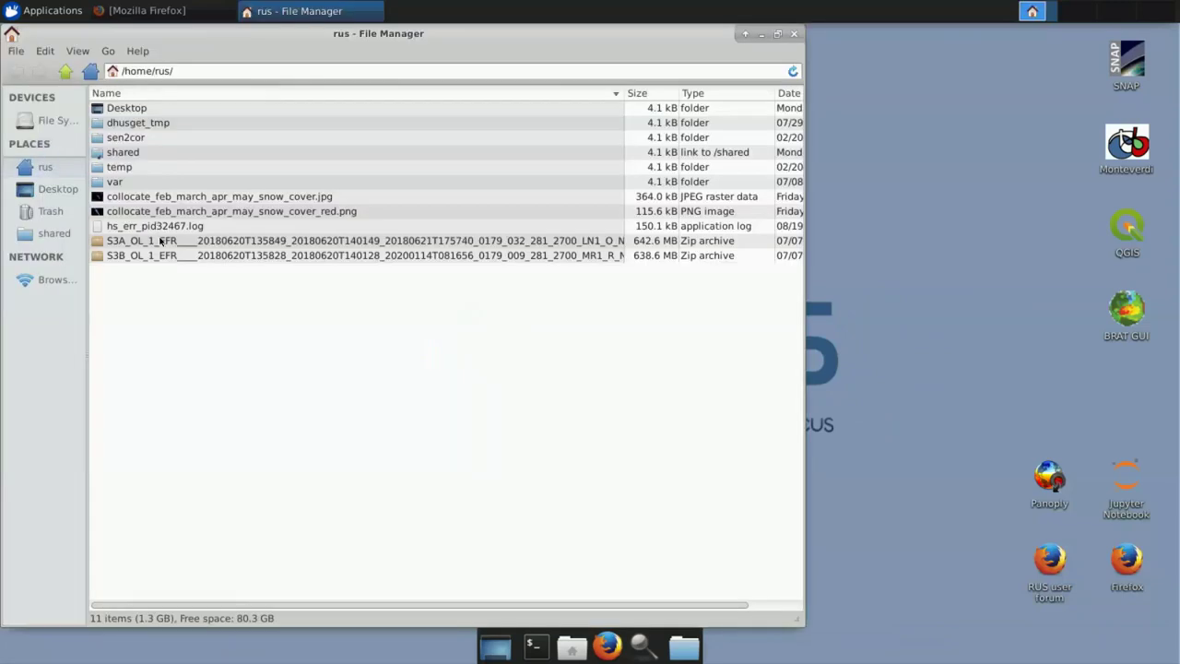
drag(621, 93, 773, 94)
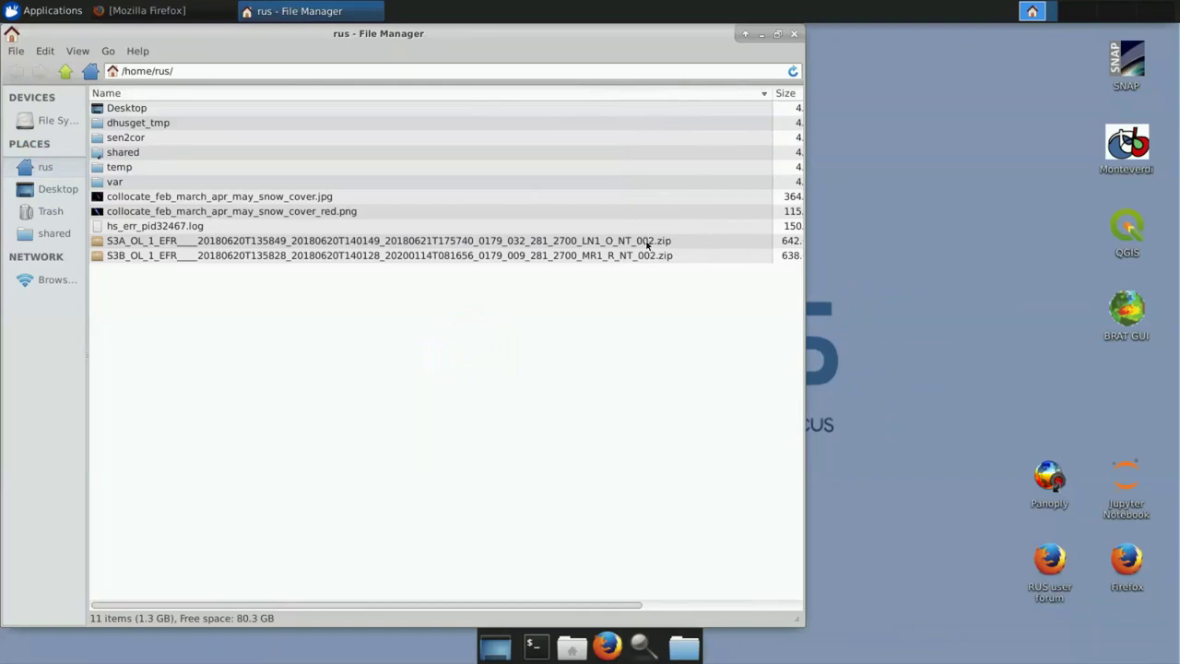
click(648, 243)
shift+click(640, 260)
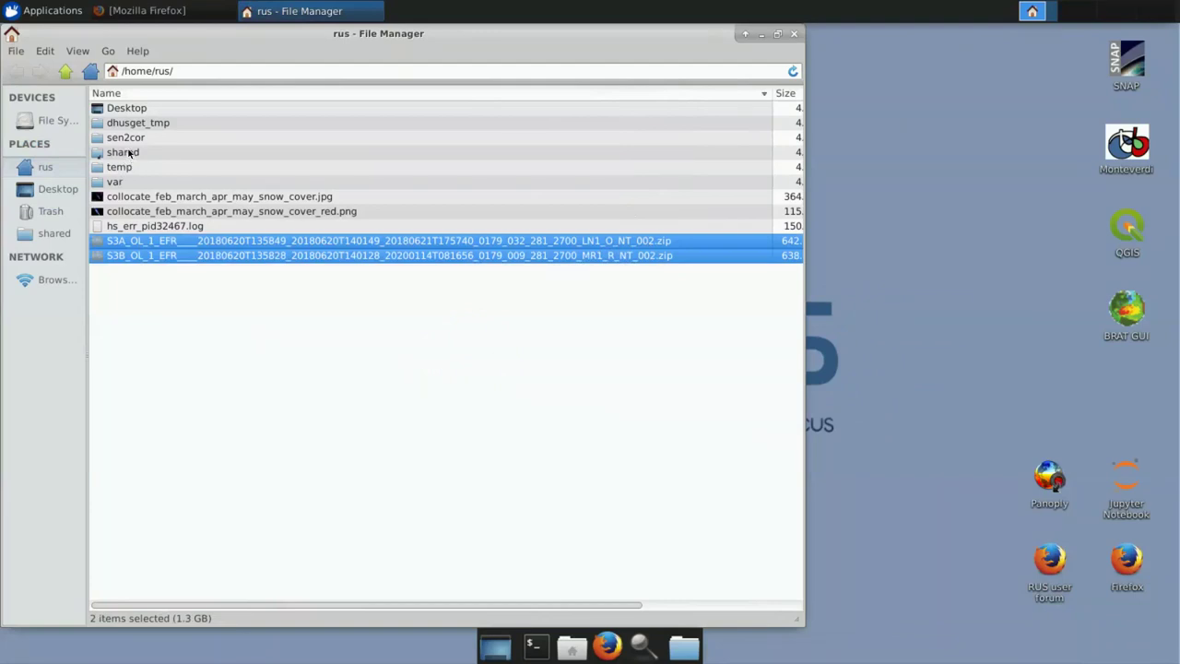
Open the Original folder inside shared/Training/OCEA08_SargassumMapping_Caribbean
double_click(129, 155)
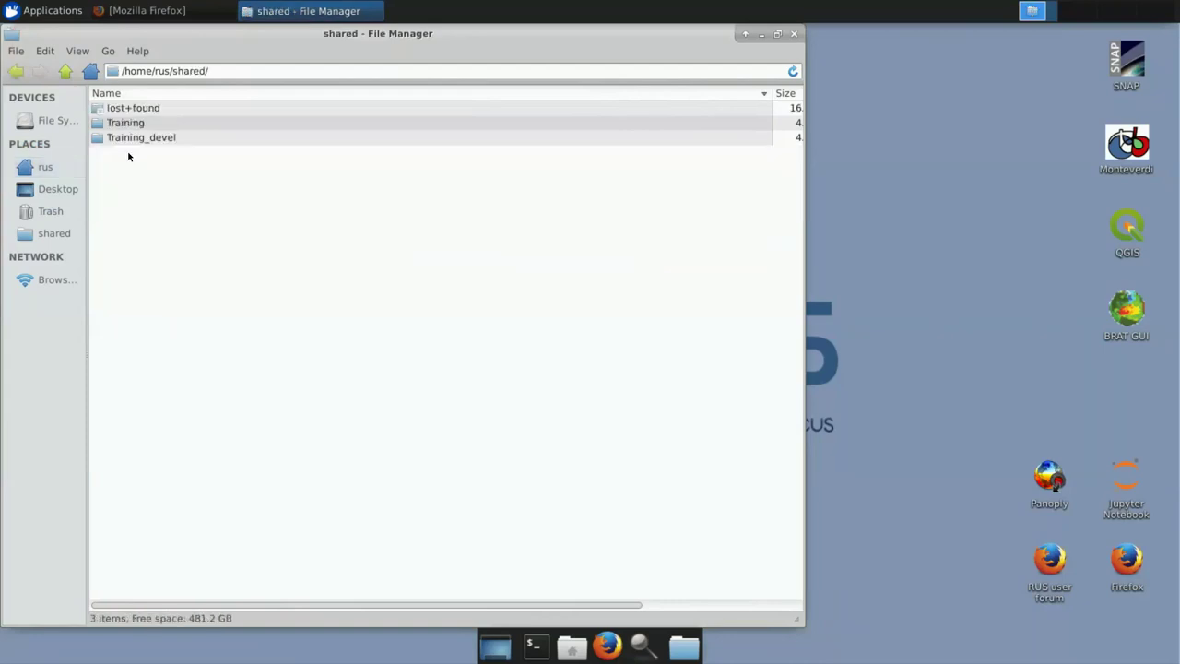
double_click(127, 124)
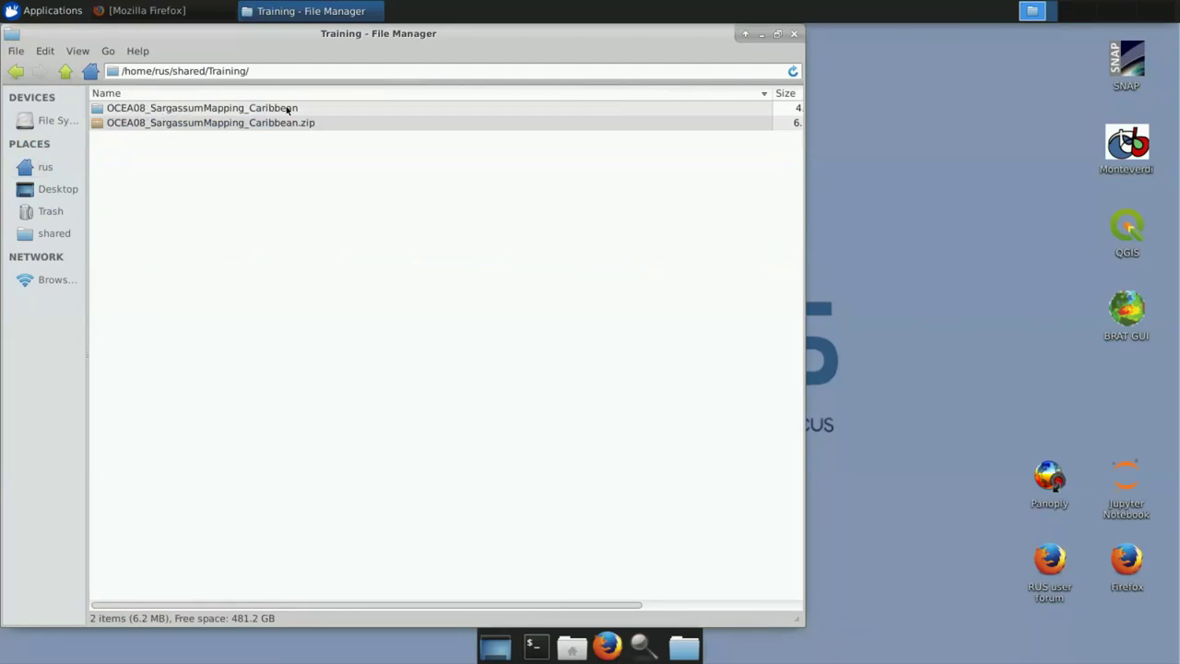
double_click(225, 111)
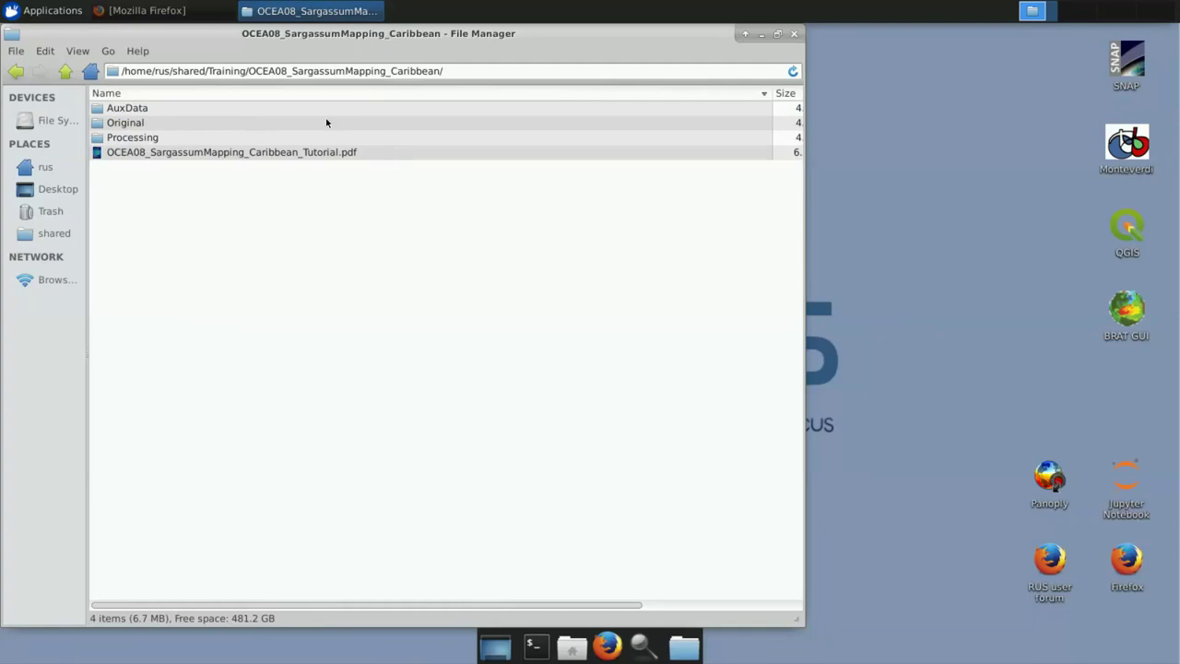
click(139, 126)
double_click(139, 124)
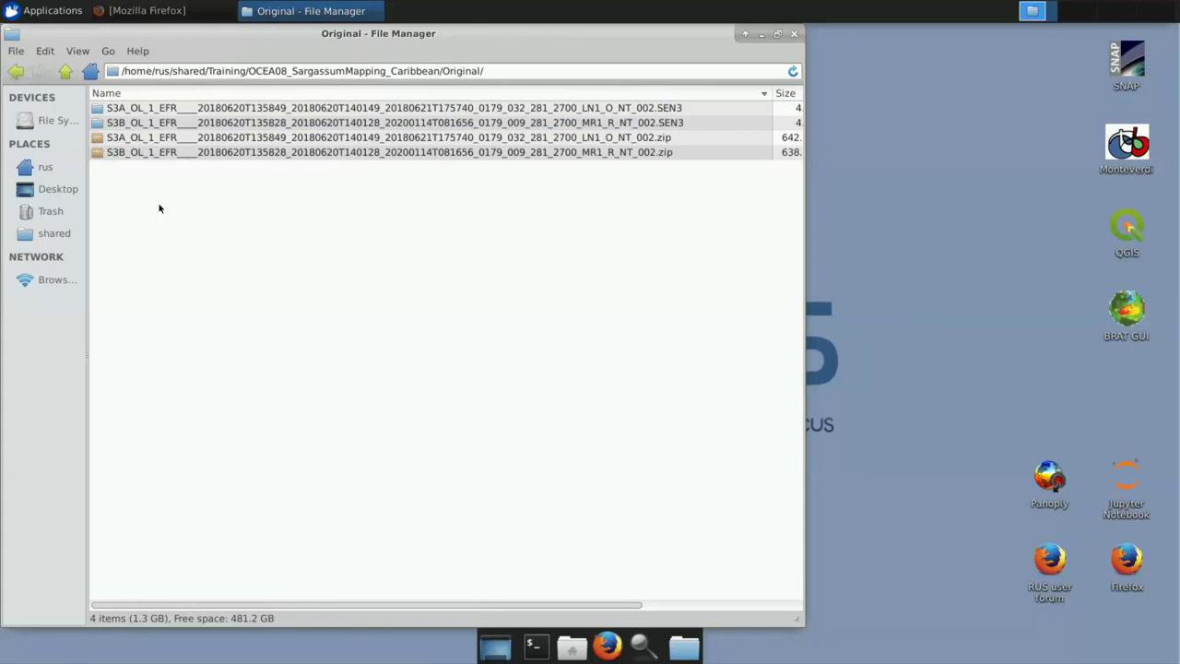
click(157, 140)
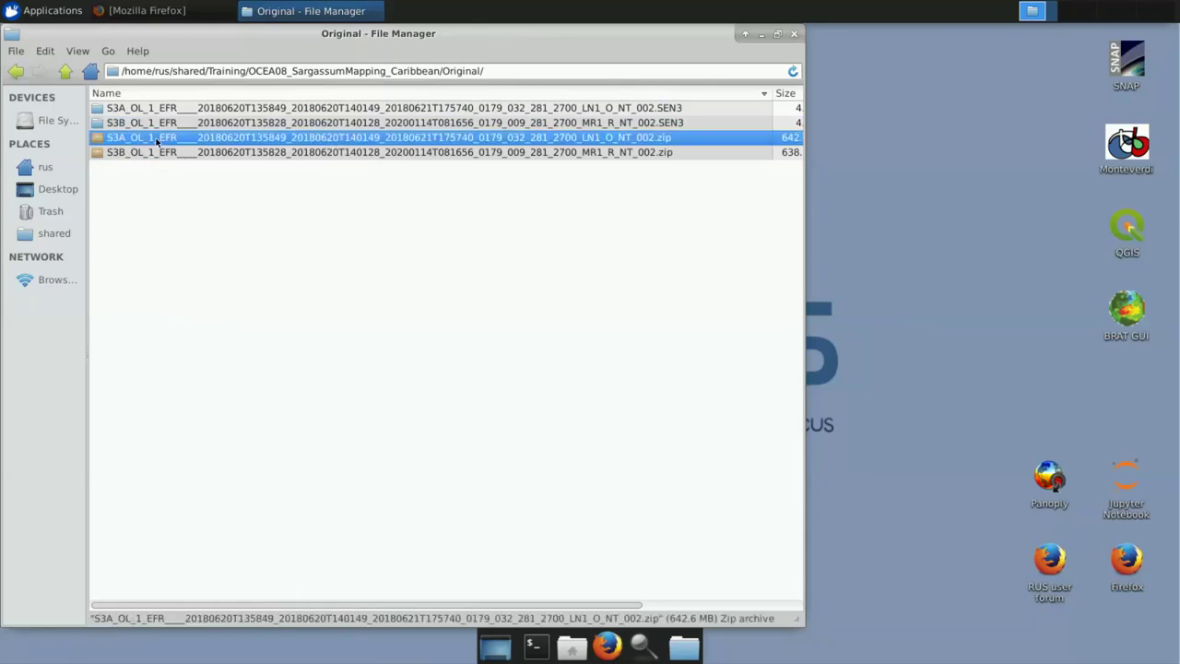
right_click(157, 140)
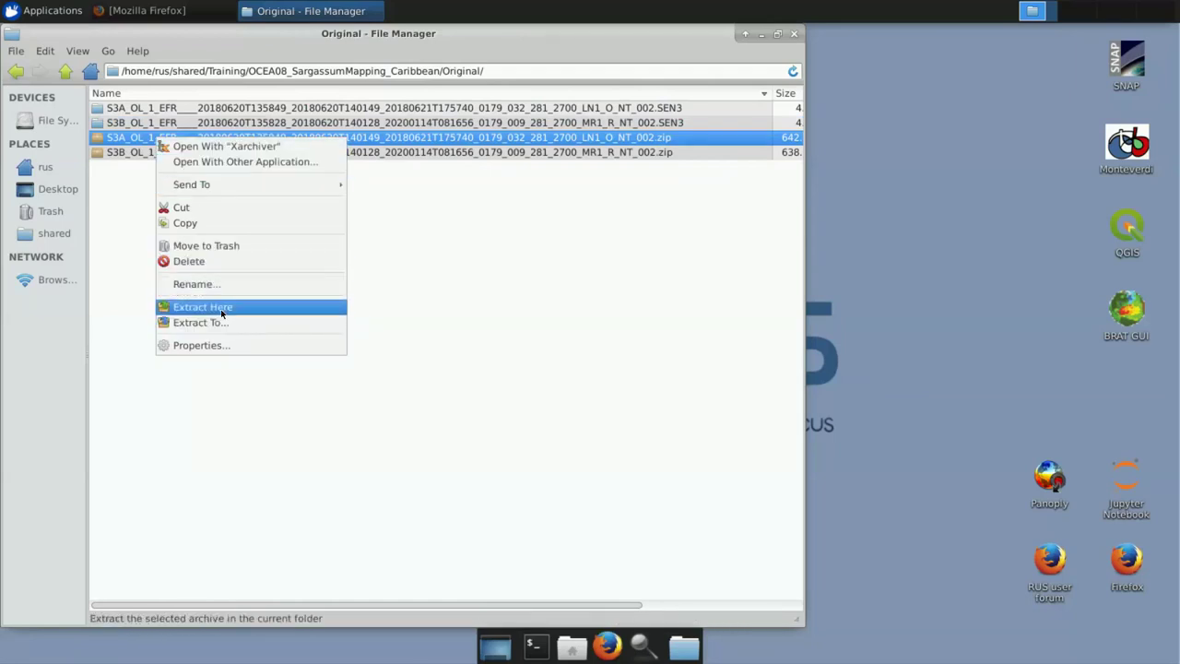
click(472, 264)
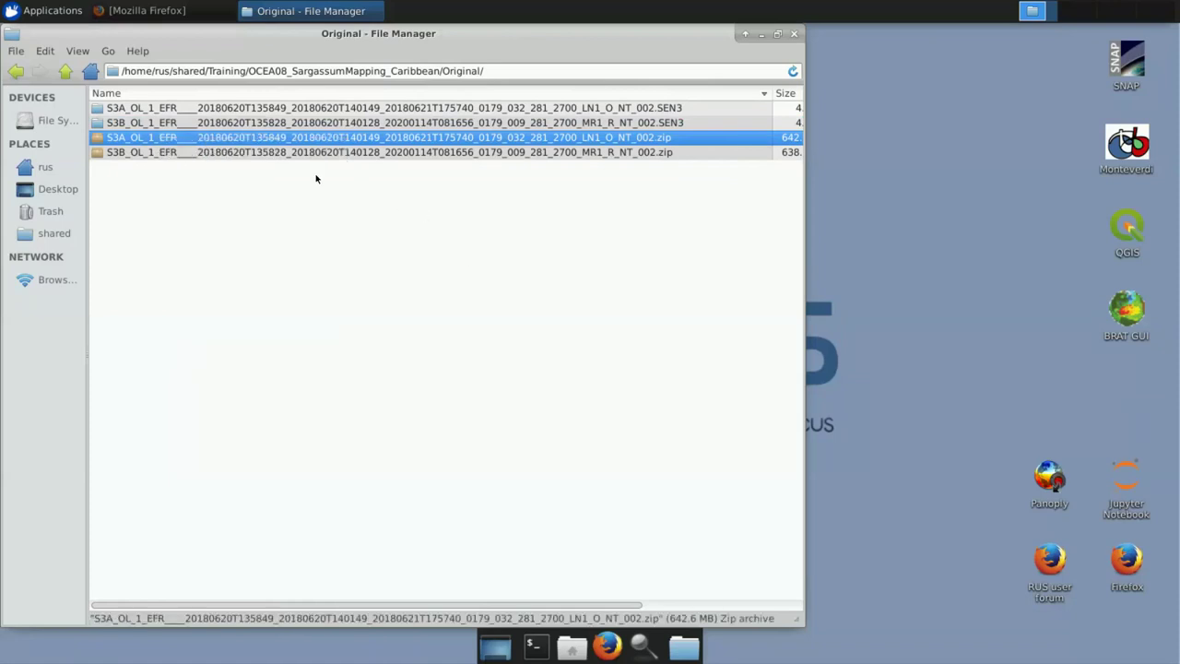
Open the extracted S3A .SEN3 folder and examine the Oa01 to Oa21 radiance files and the xfdumanifest.xml file
double_click(132, 109)
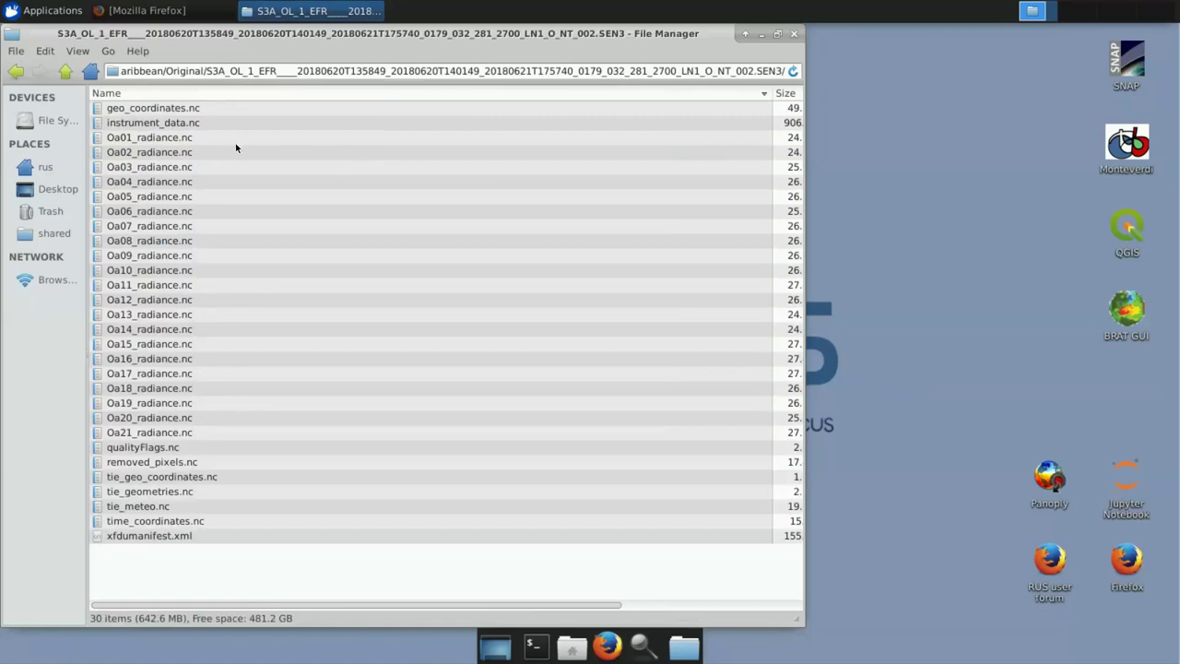
click(157, 138)
click(177, 434)
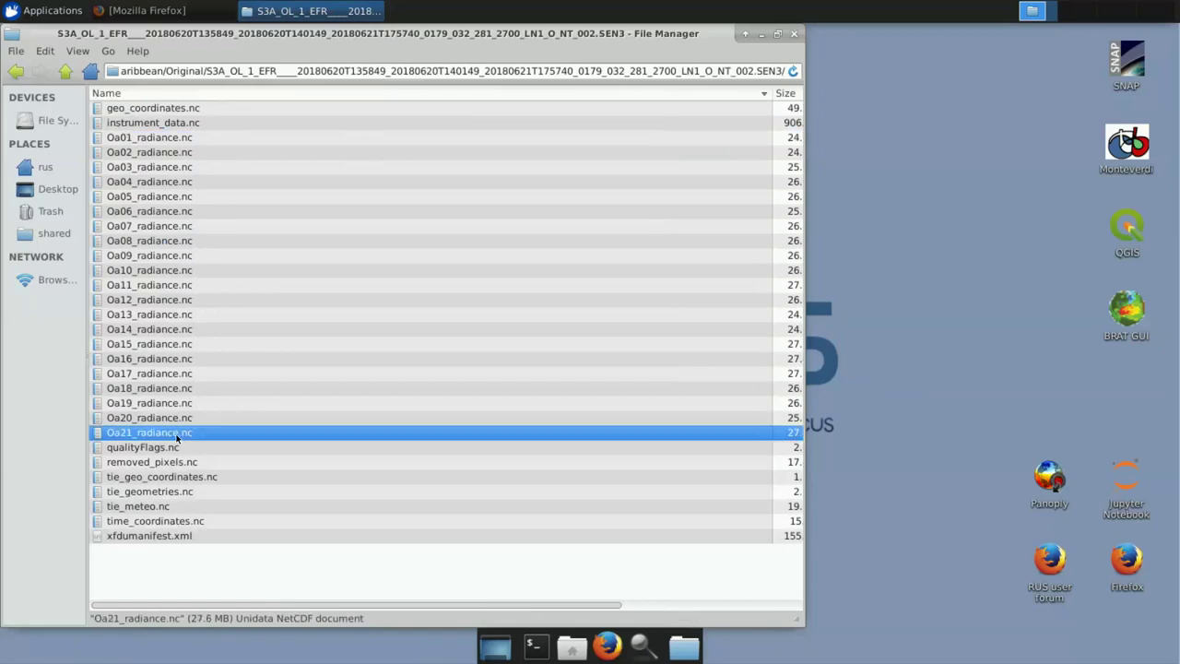
click(108, 538)
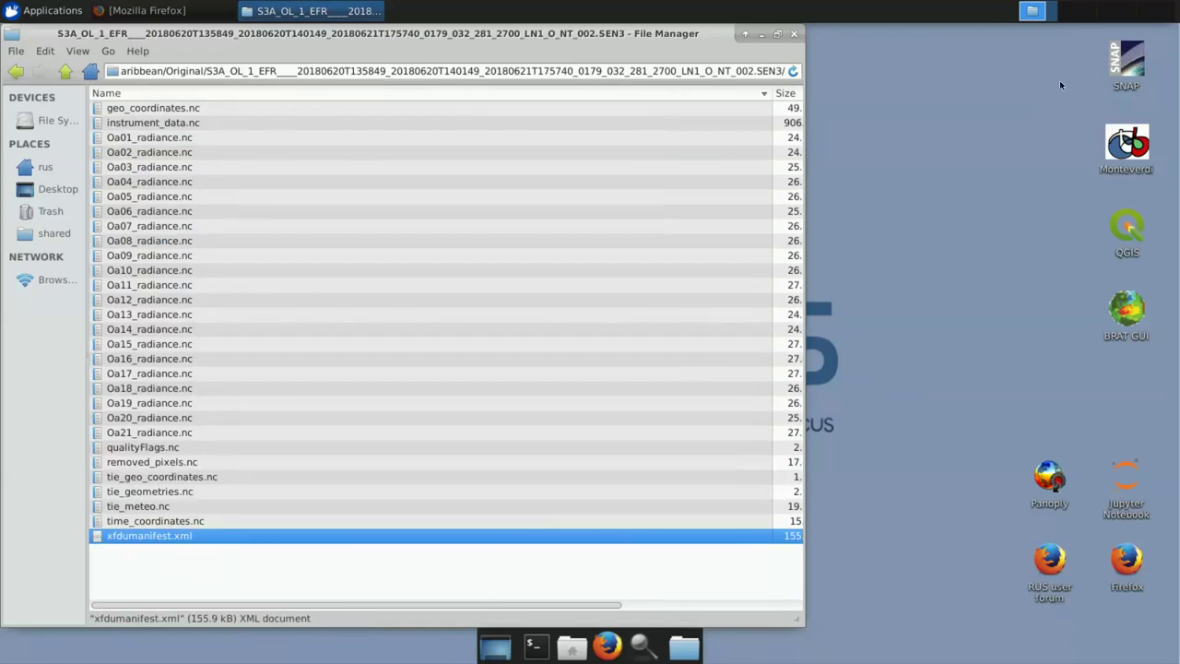
Switch from the file manager to SNAP, dismiss the version update message and show the Product Explorer
click(762, 35)
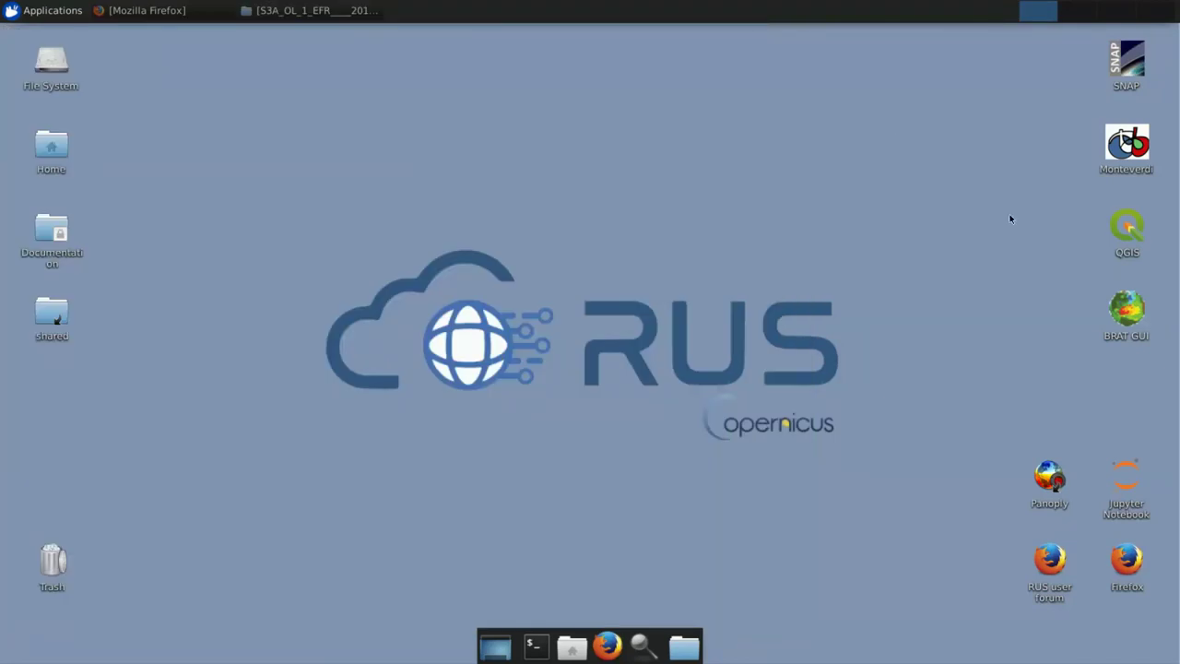
double_click(1125, 60)
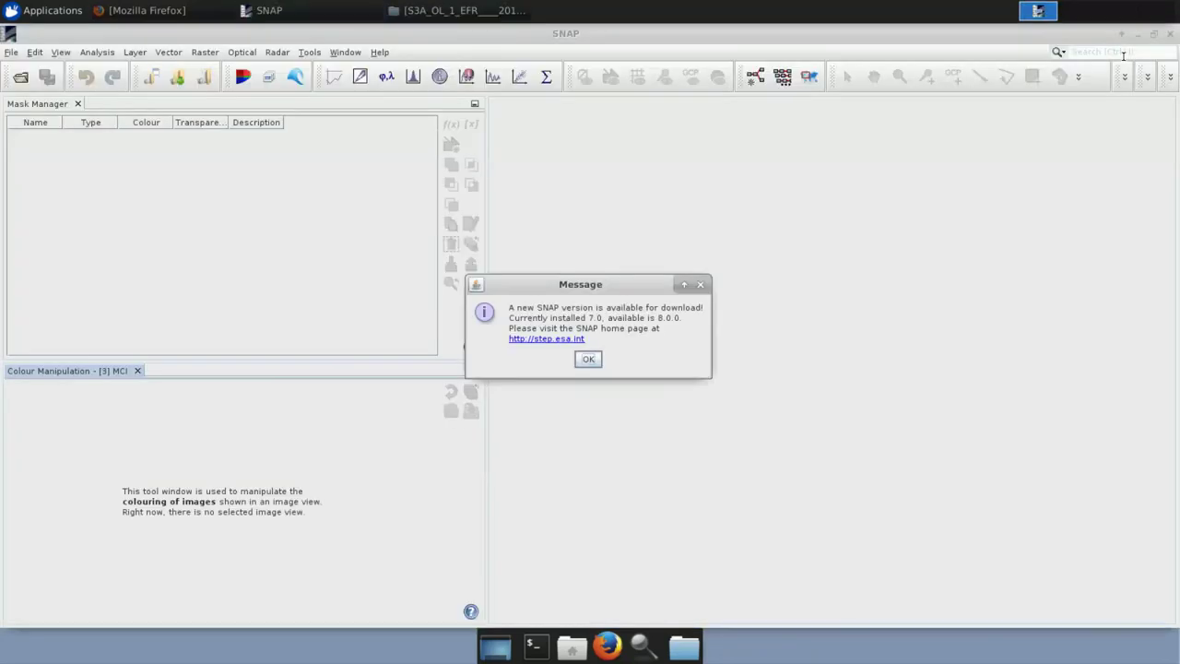
click(701, 285)
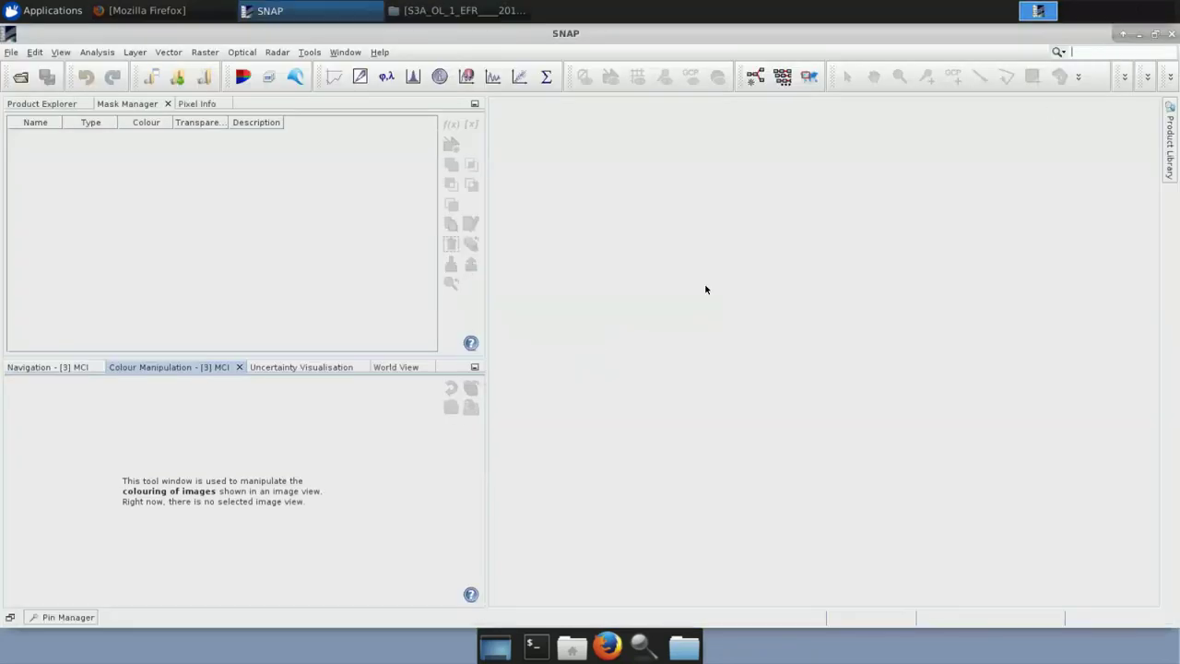
click(41, 107)
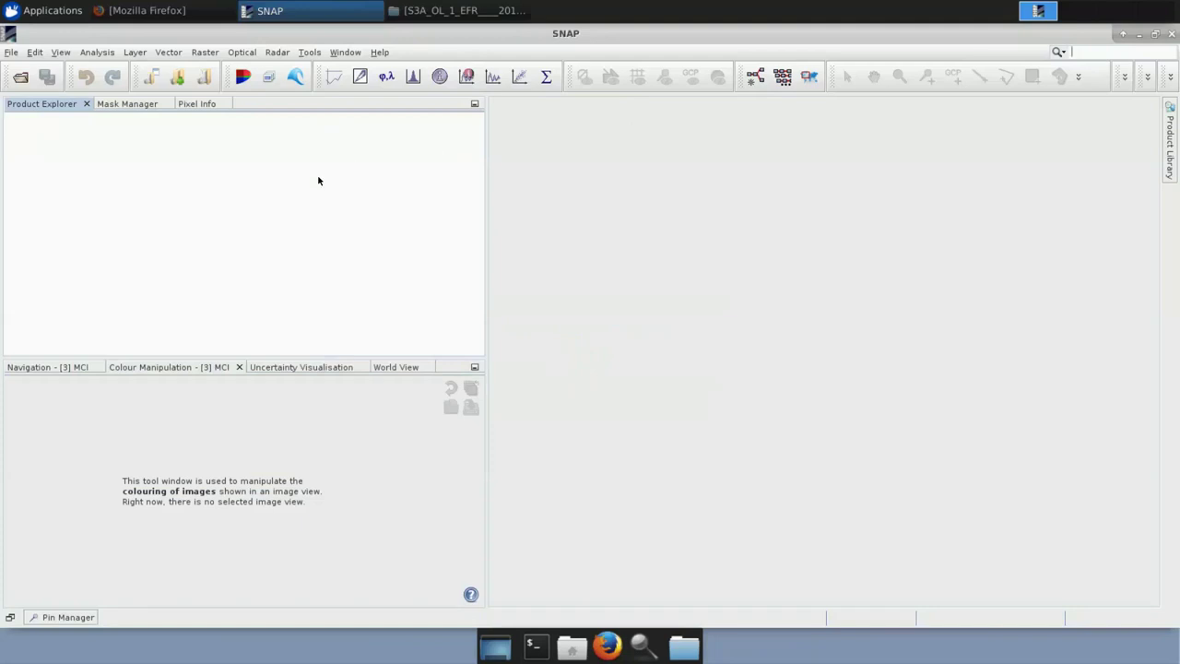
Open the S3A OL_1_EFR product through xfdumanifest.xml in its .SEN3 folder inside Original, and select it in the Product Explorer
click(11, 52)
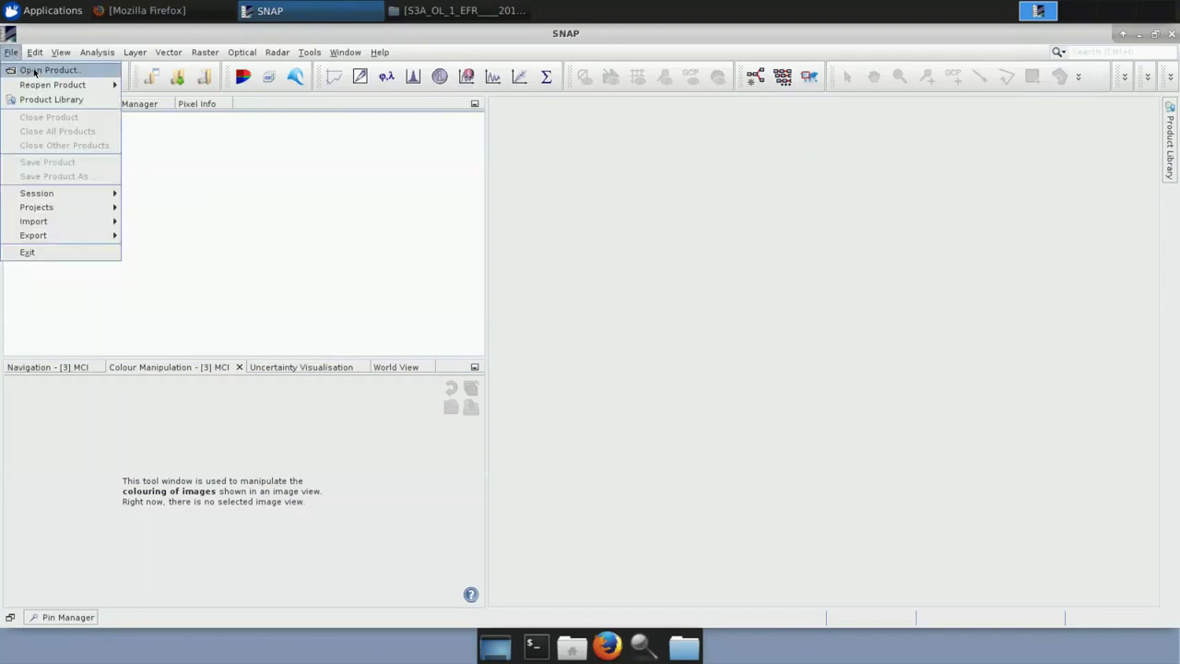
click(34, 71)
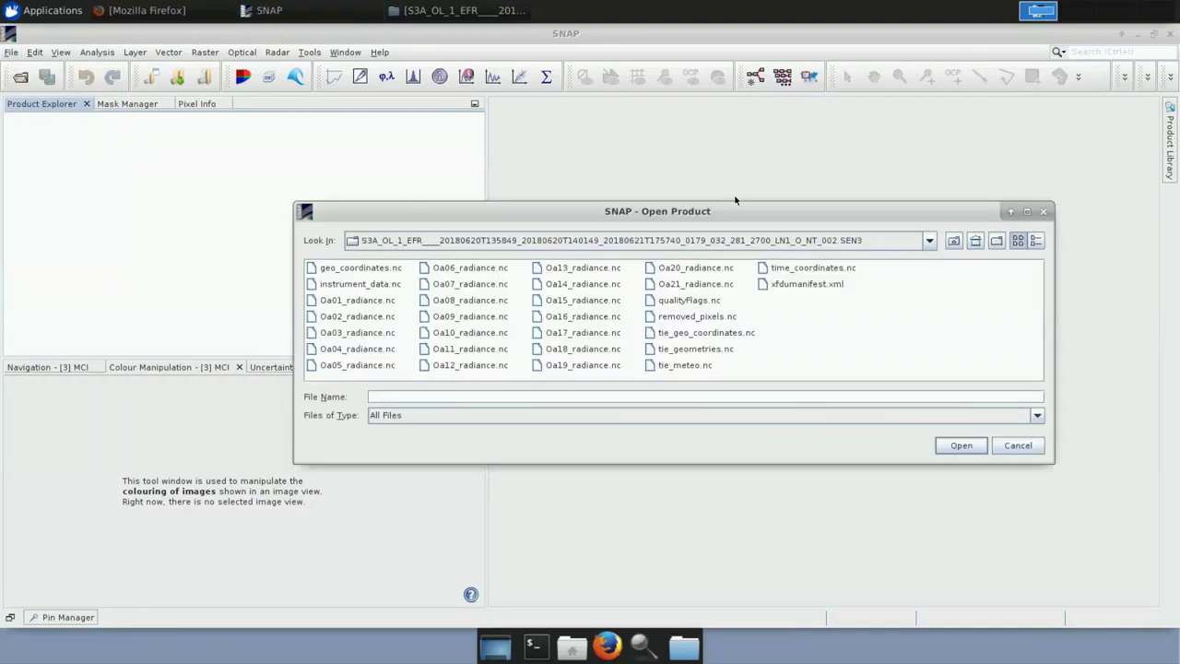
click(953, 241)
click(954, 241)
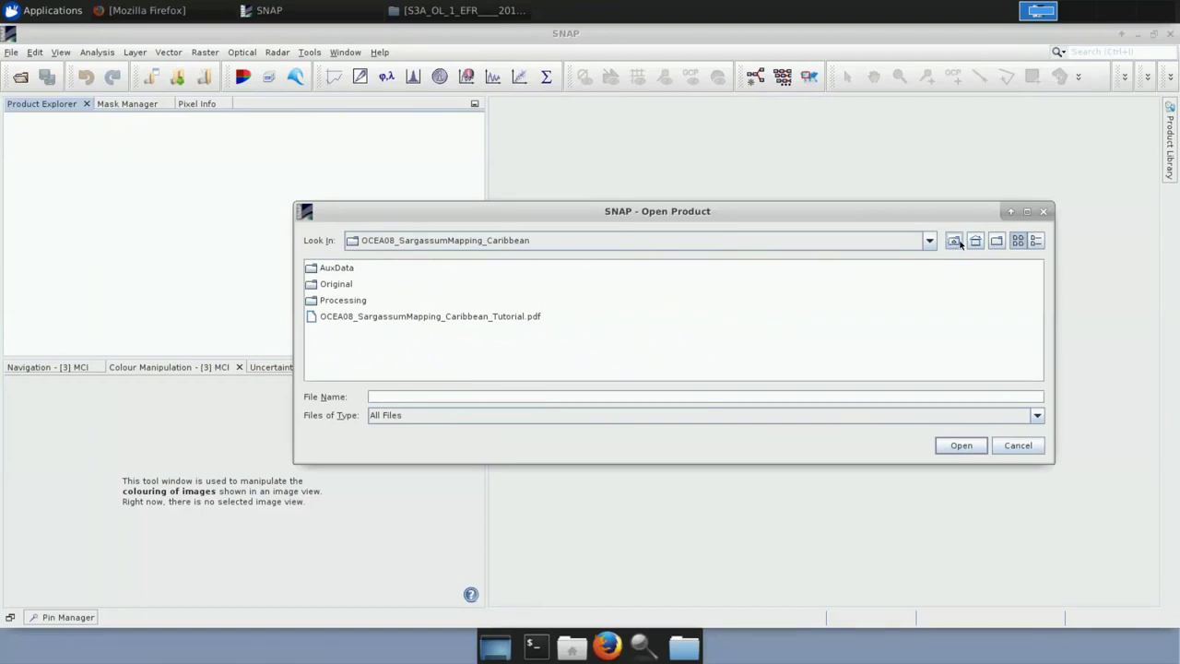
click(953, 240)
double_click(397, 270)
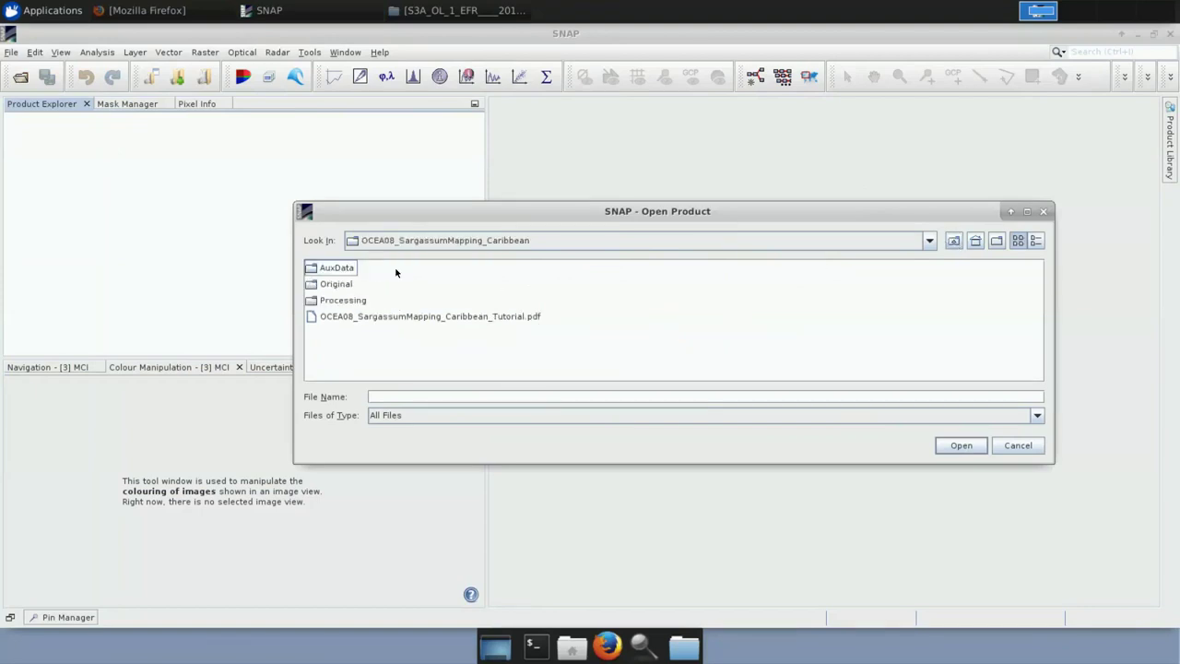
double_click(339, 285)
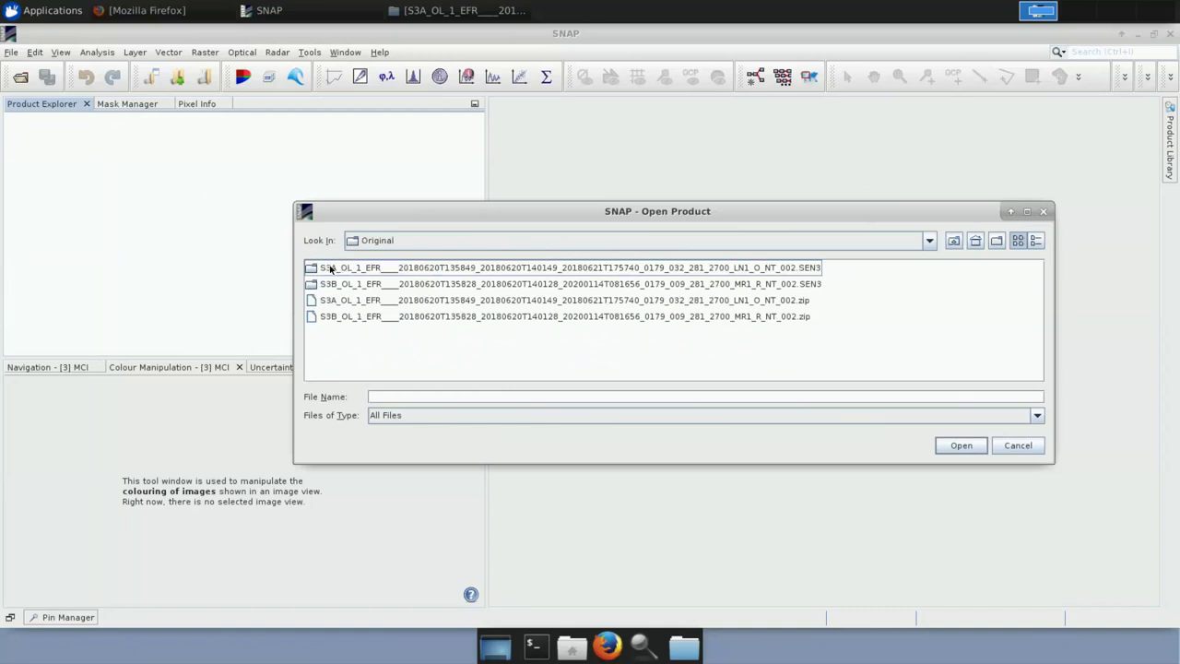
double_click(429, 270)
click(826, 286)
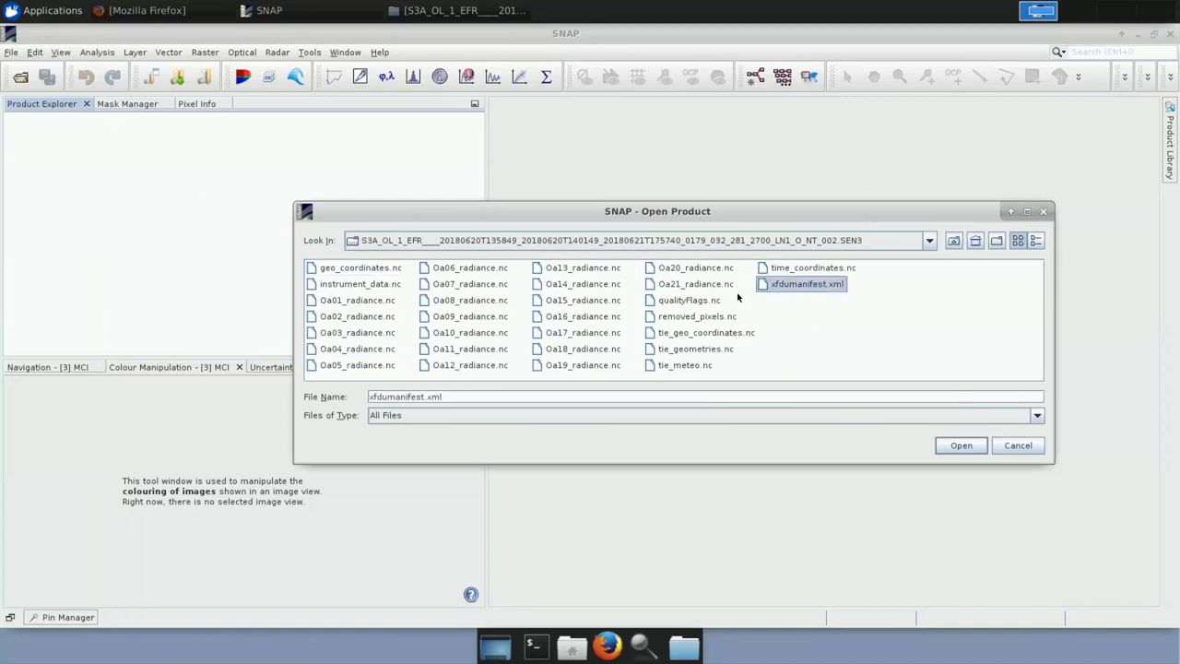
click(961, 446)
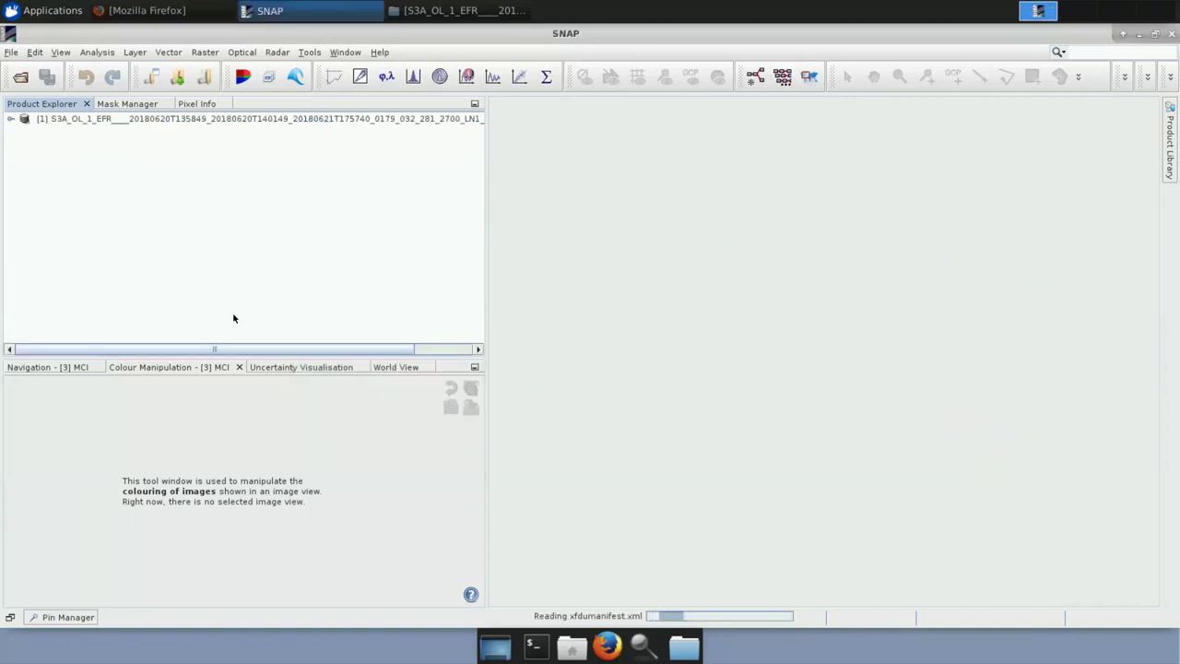
click(53, 121)
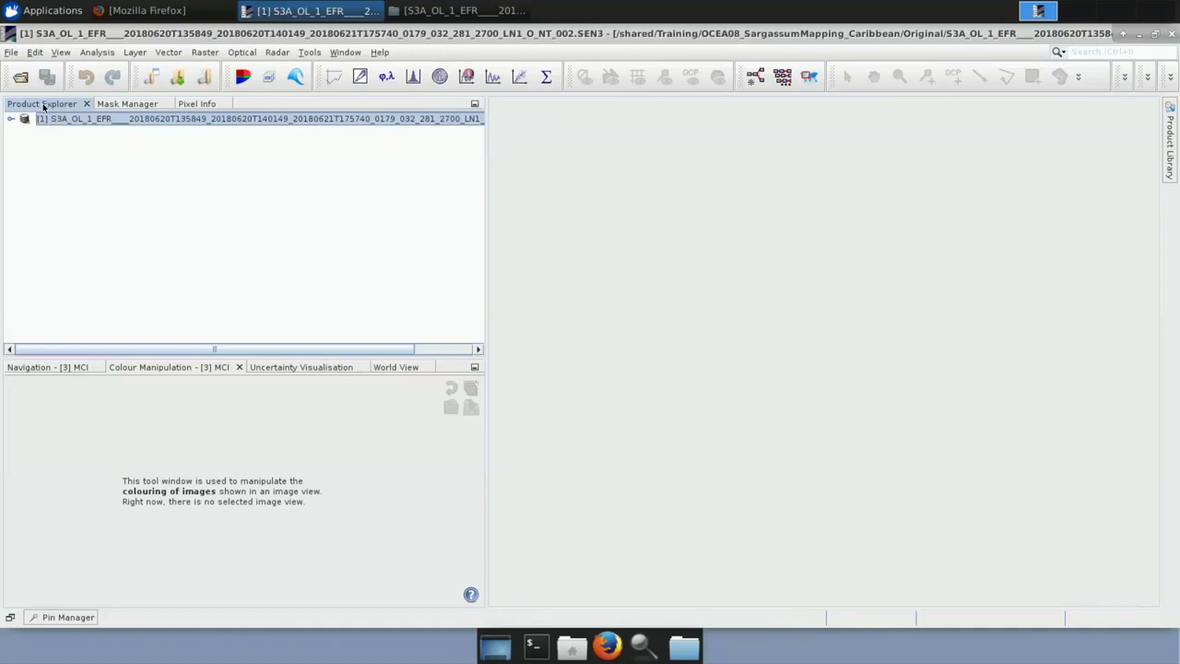
Load the S3B OL_1_EFR product into SNAP using xfdumanifest.xml from its .SEN3 folder in the file manager, then return to SNAP
click(407, 10)
click(65, 71)
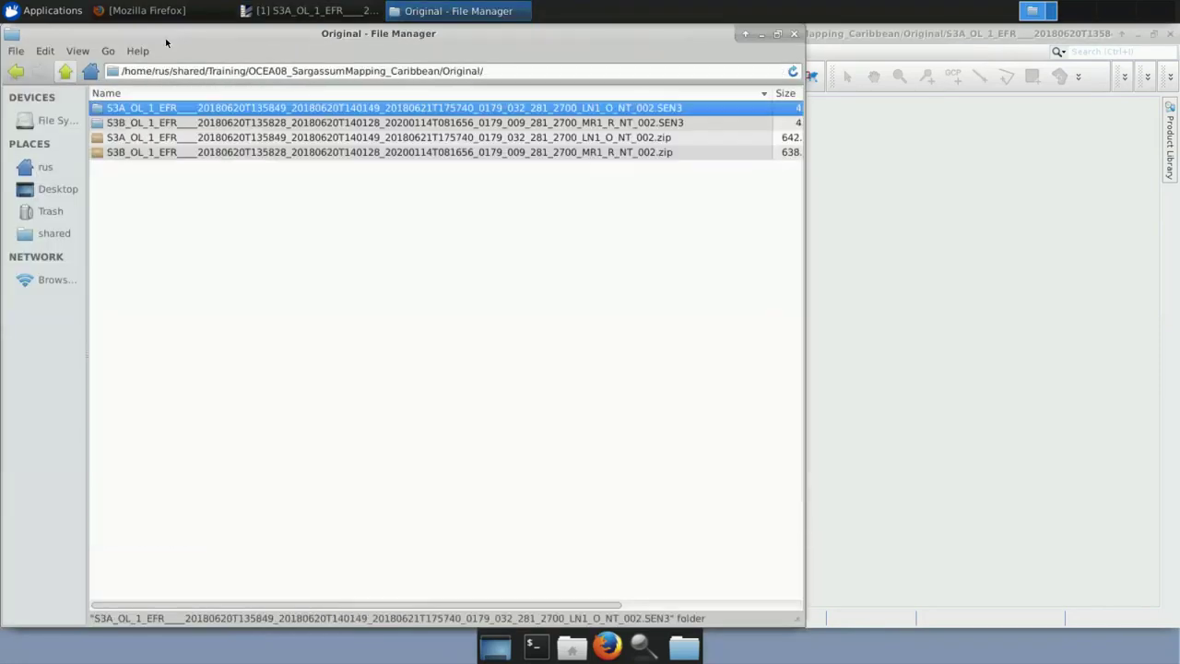
drag(465, 34, 926, 34)
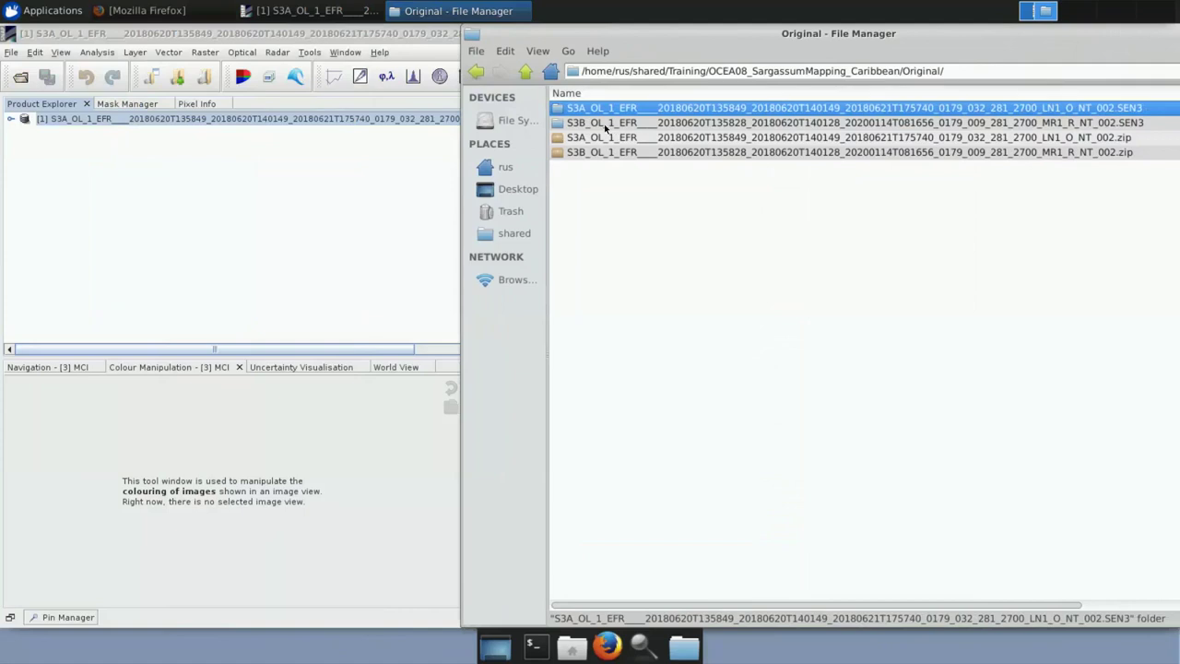
double_click(606, 124)
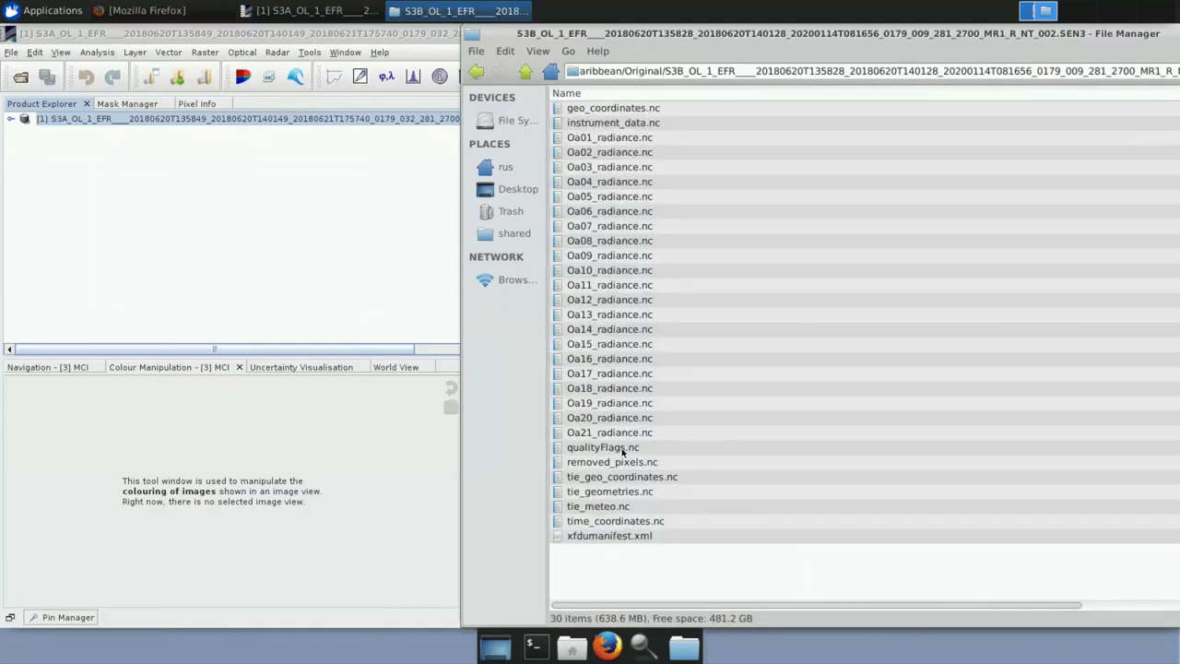
drag(633, 542, 135, 176)
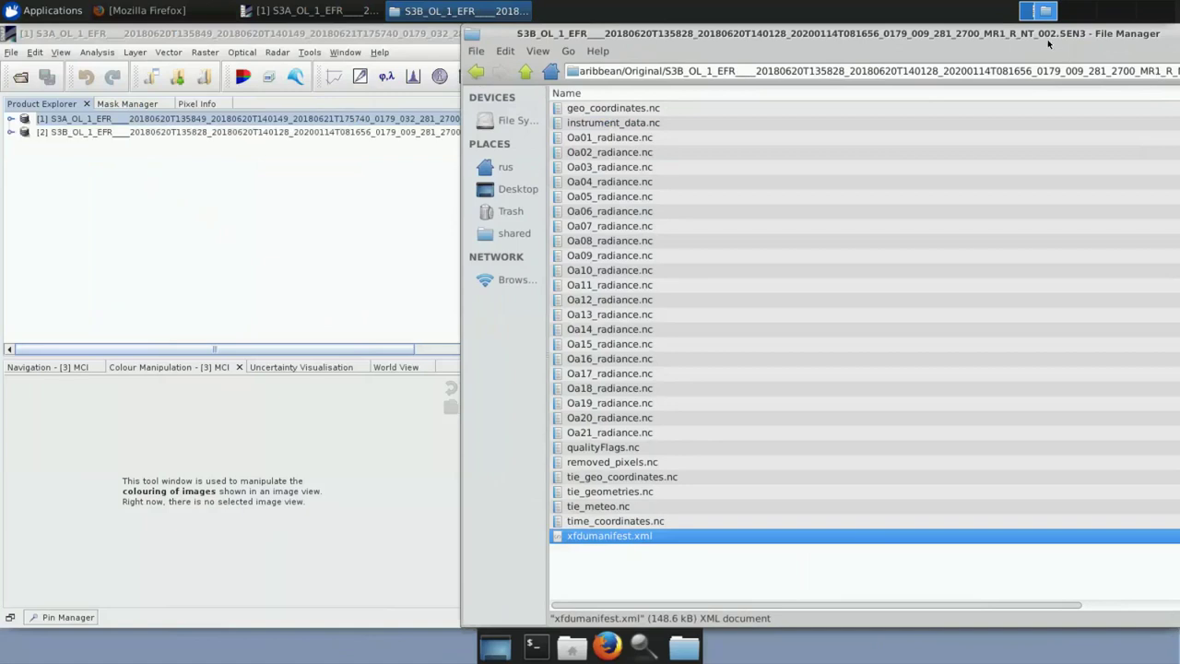
drag(843, 52, 626, 65)
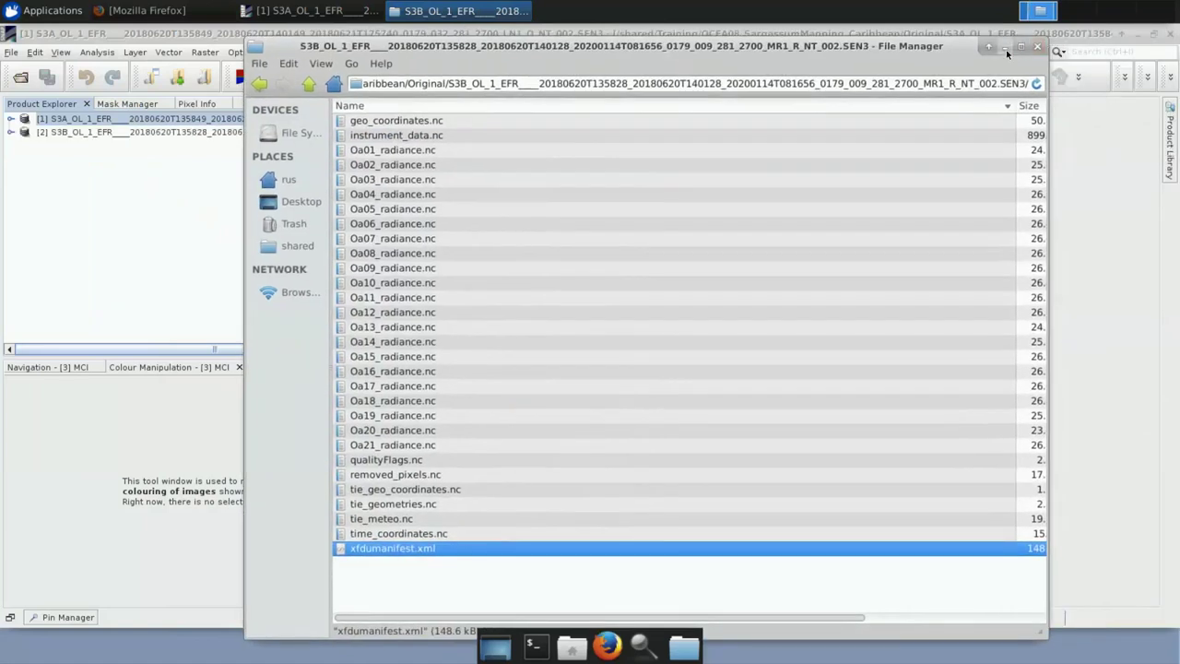
click(1006, 49)
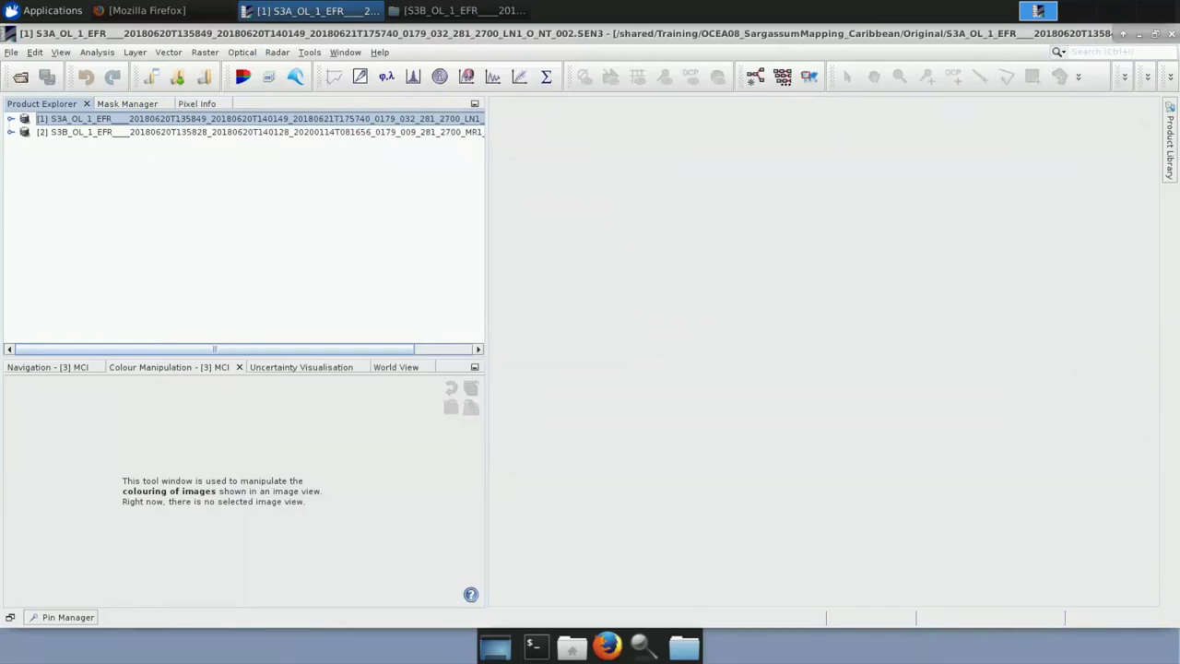
Expand the S3A product's Bands folder and its Oa*_radiance group
click(10, 120)
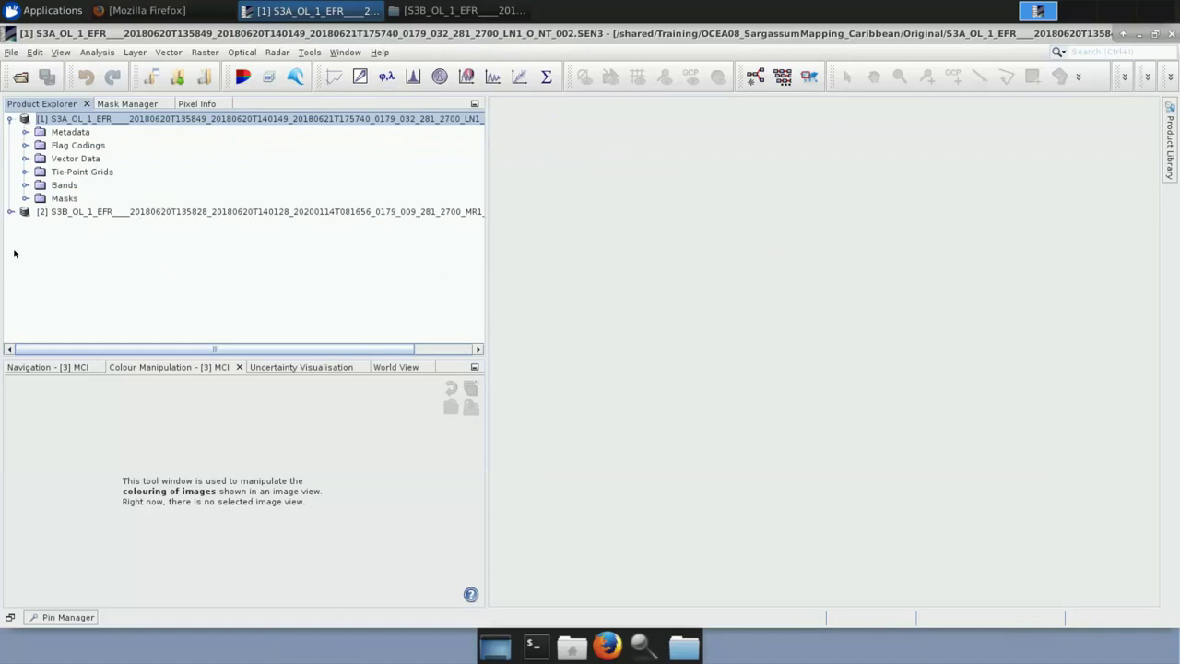
click(26, 186)
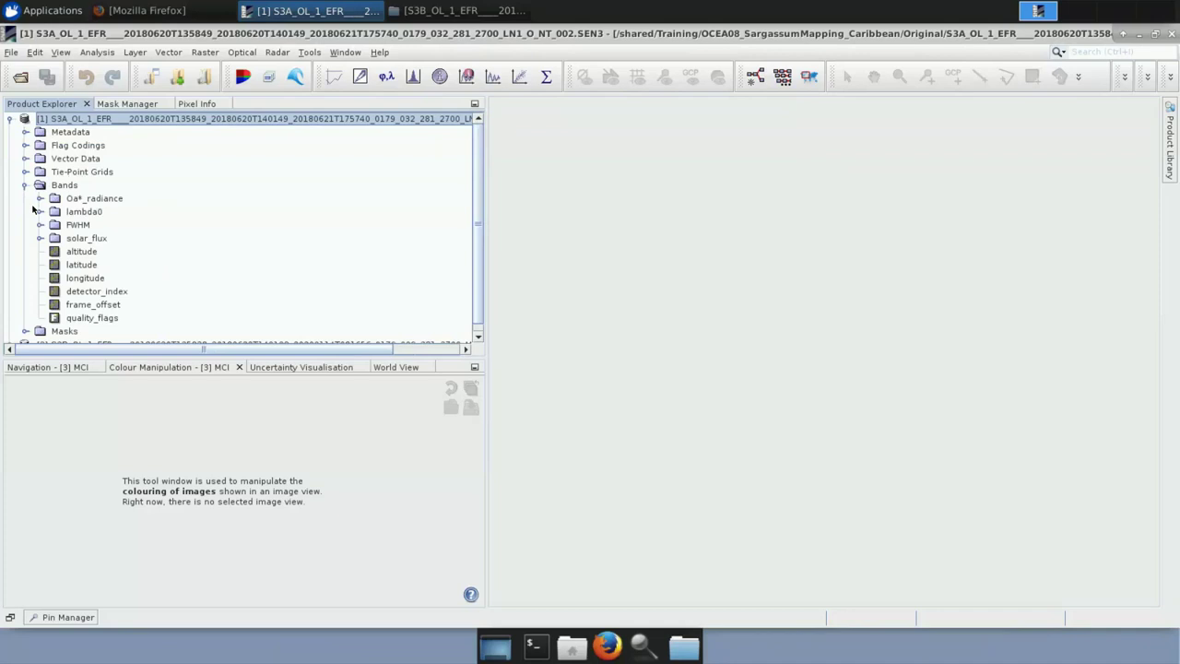
click(39, 200)
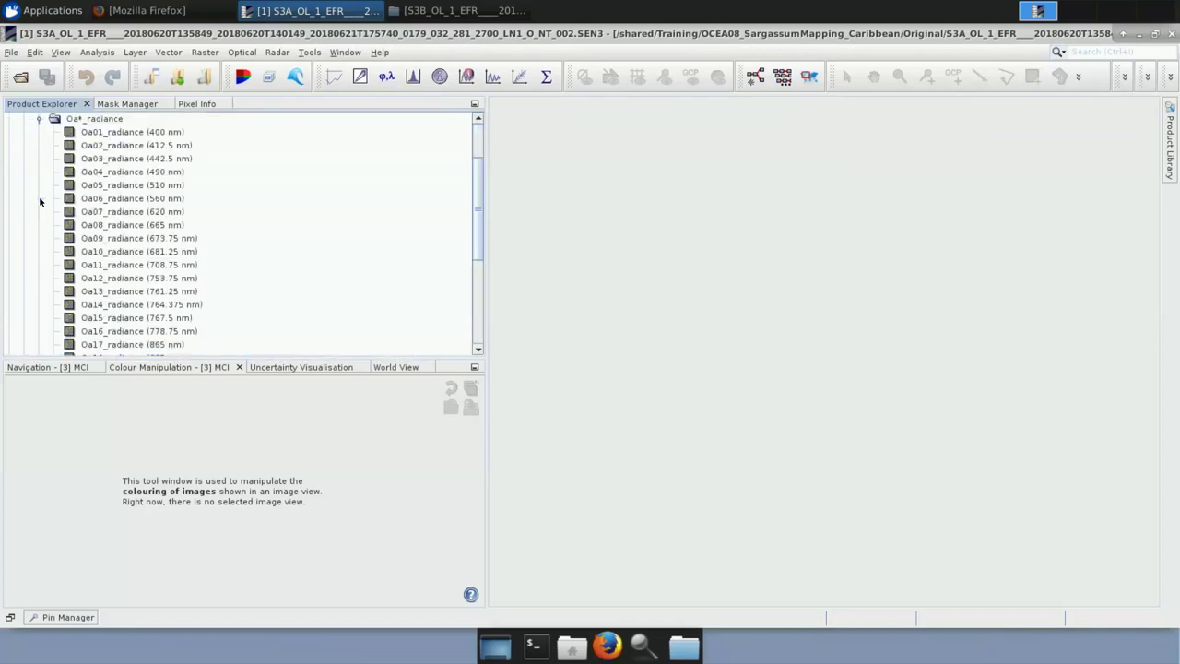
Examine the S3A product's radiance bands with their wavelengths, along with its other bands and the Masks folder
click(118, 135)
click(112, 148)
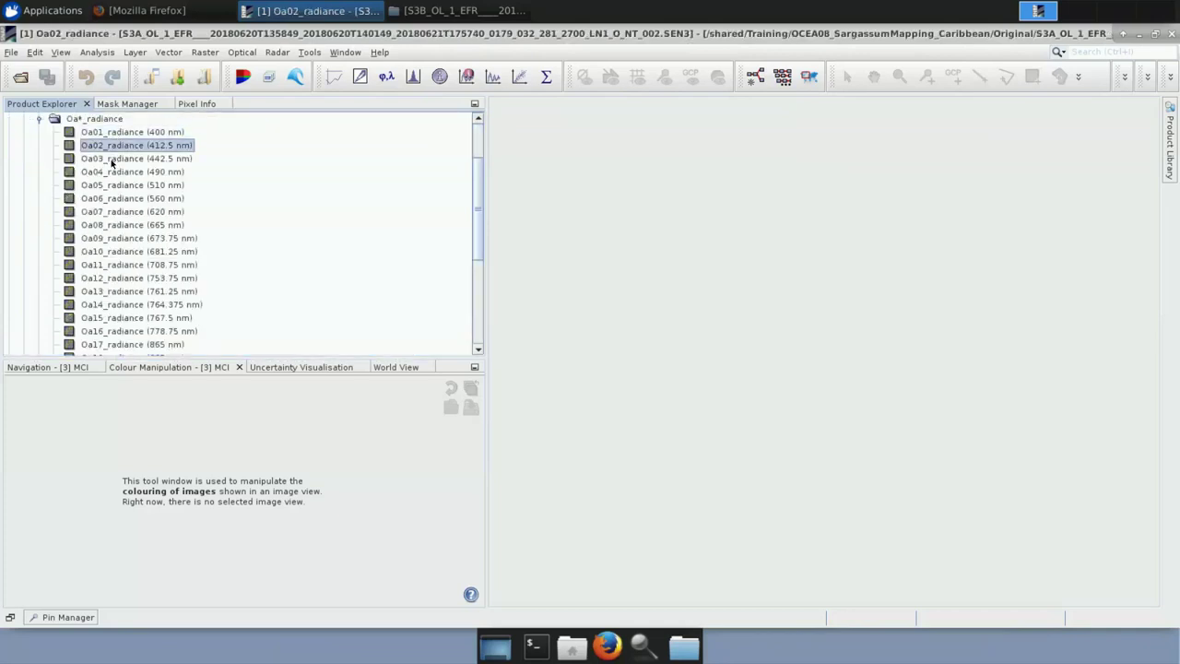
click(114, 161)
click(123, 173)
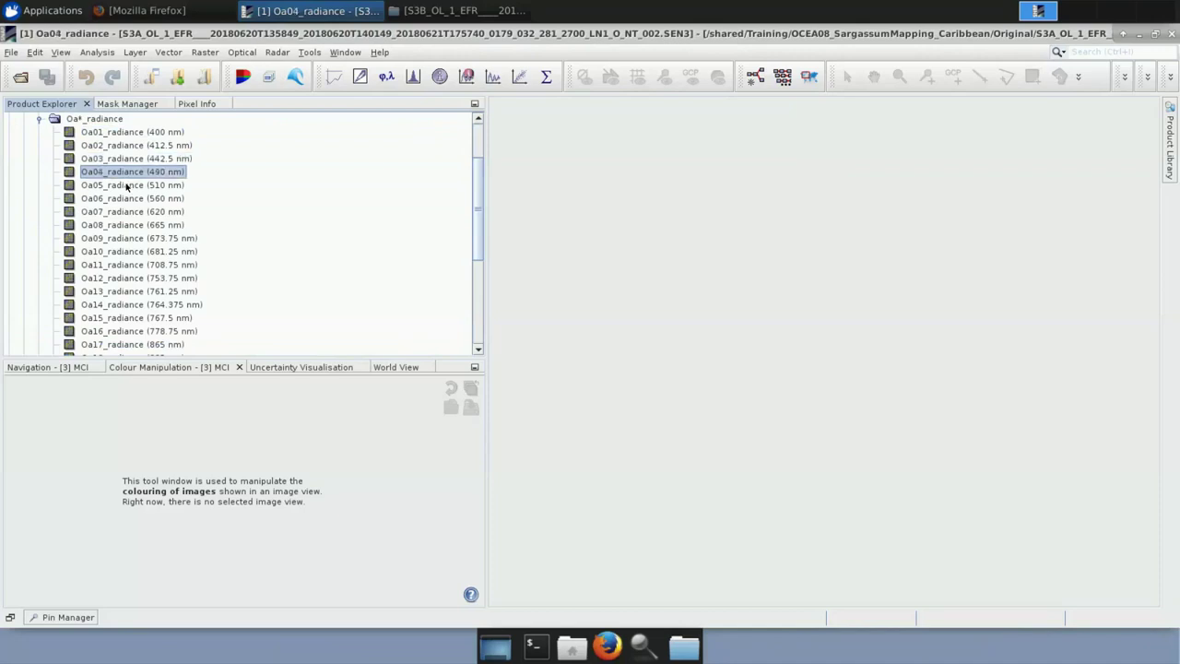
click(127, 186)
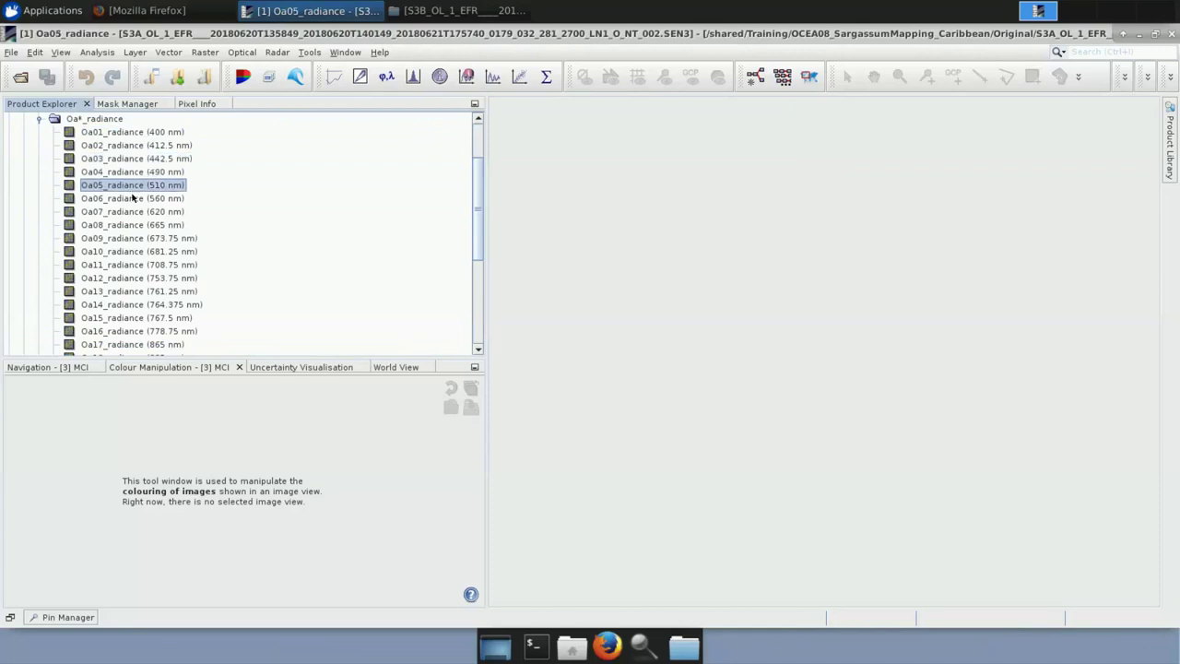
click(136, 134)
scroll(131, 313, down, 3)
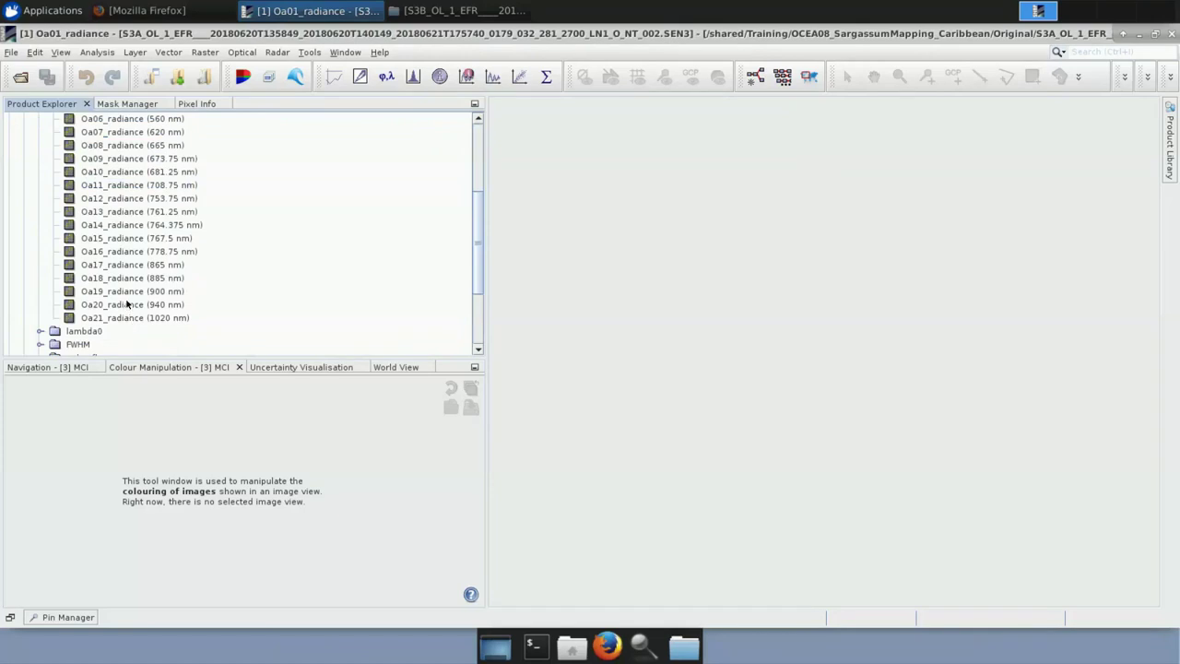
mouse_move(126, 304)
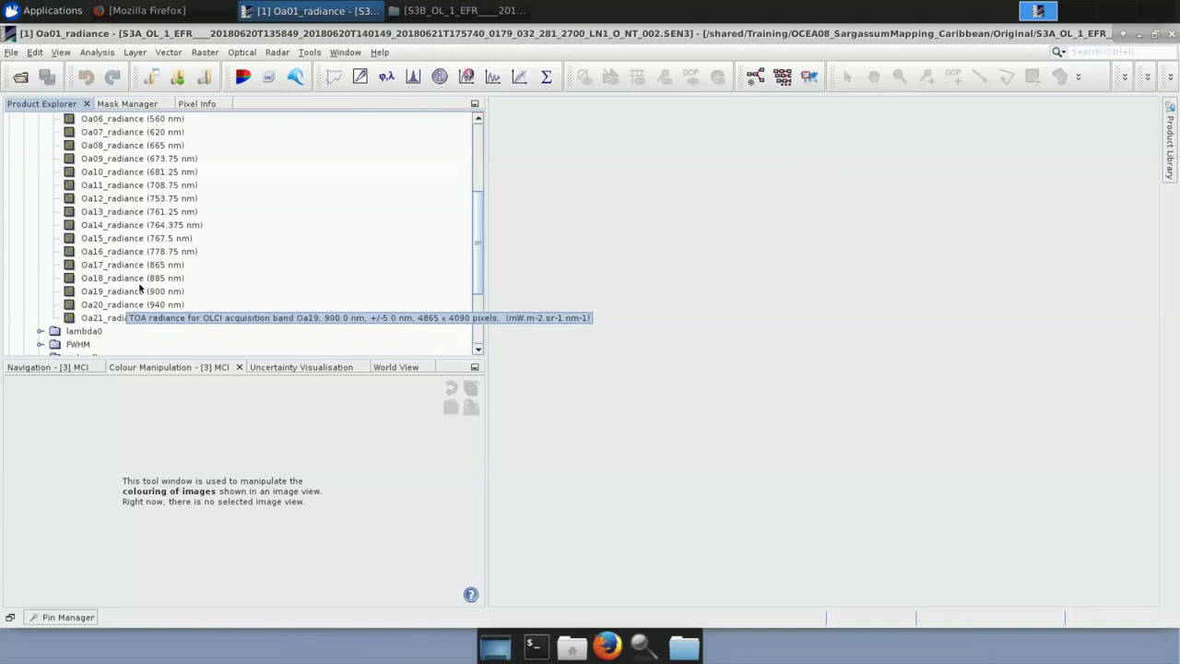
scroll(141, 261, down, 3)
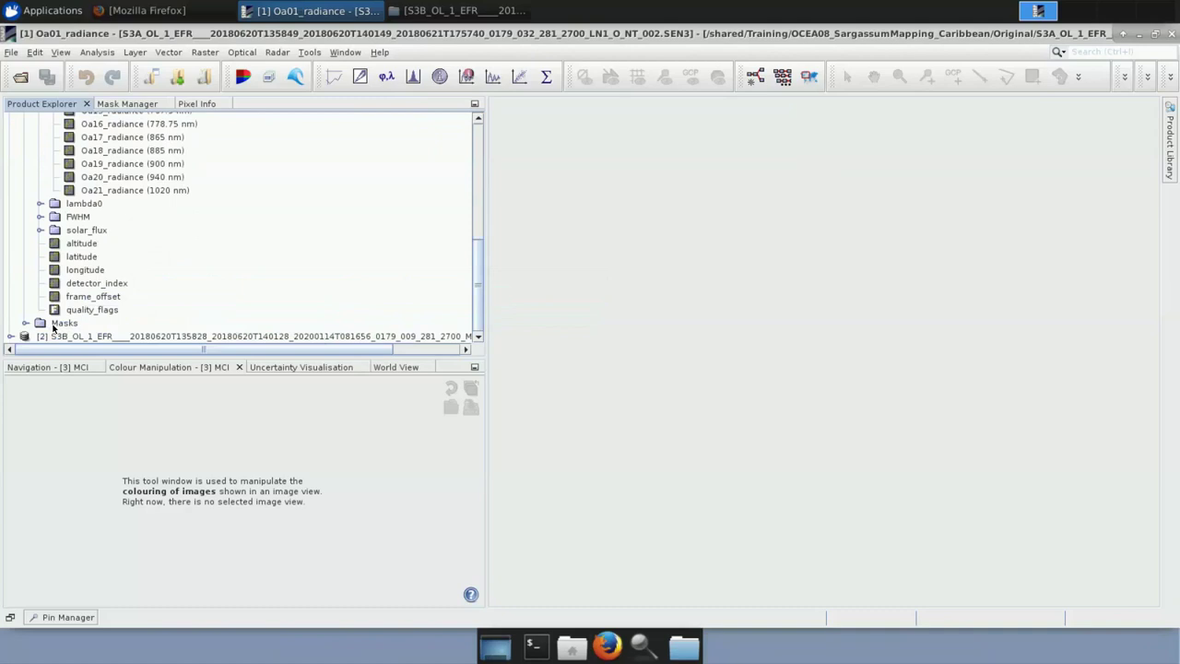
scroll(85, 250, up, 6)
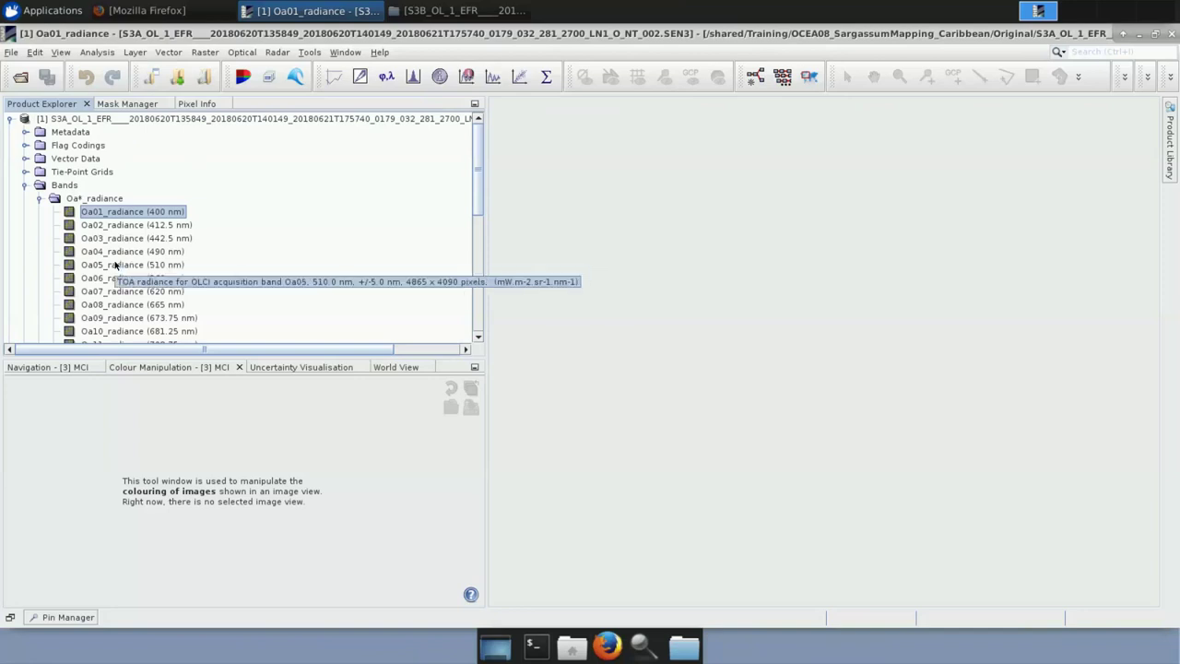
scroll(109, 258, down, 2)
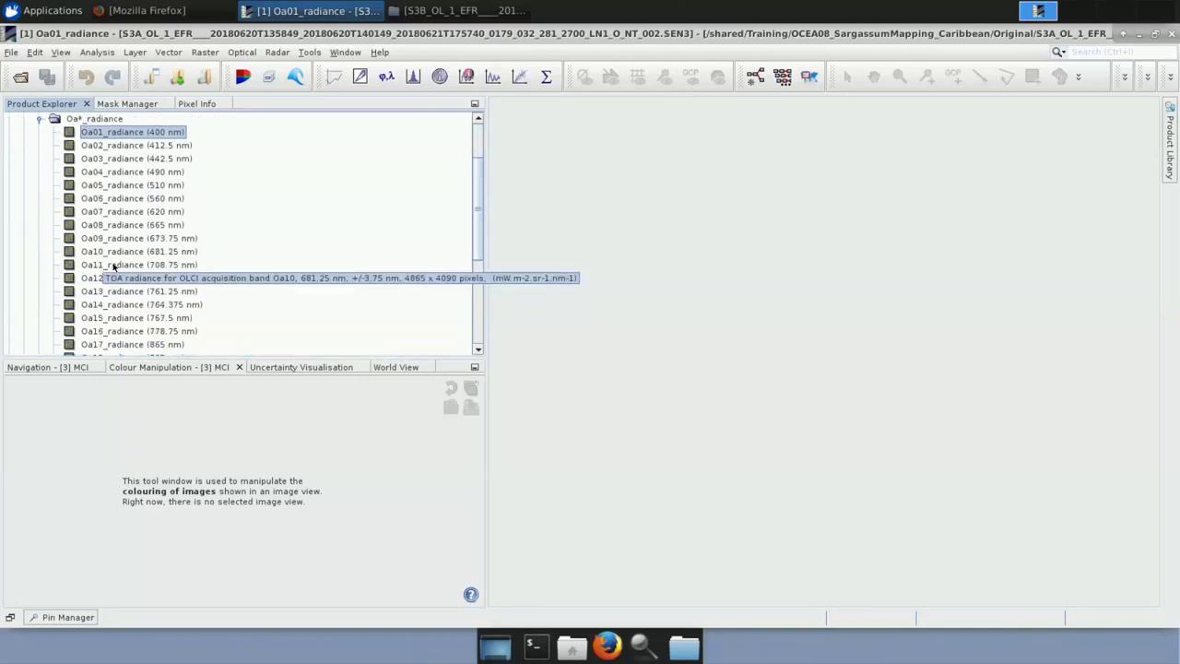
Review the properties of the S3A product's Oa11_radiance (708.75 nm) band, including its name, description and unit, and close them
right_click(110, 265)
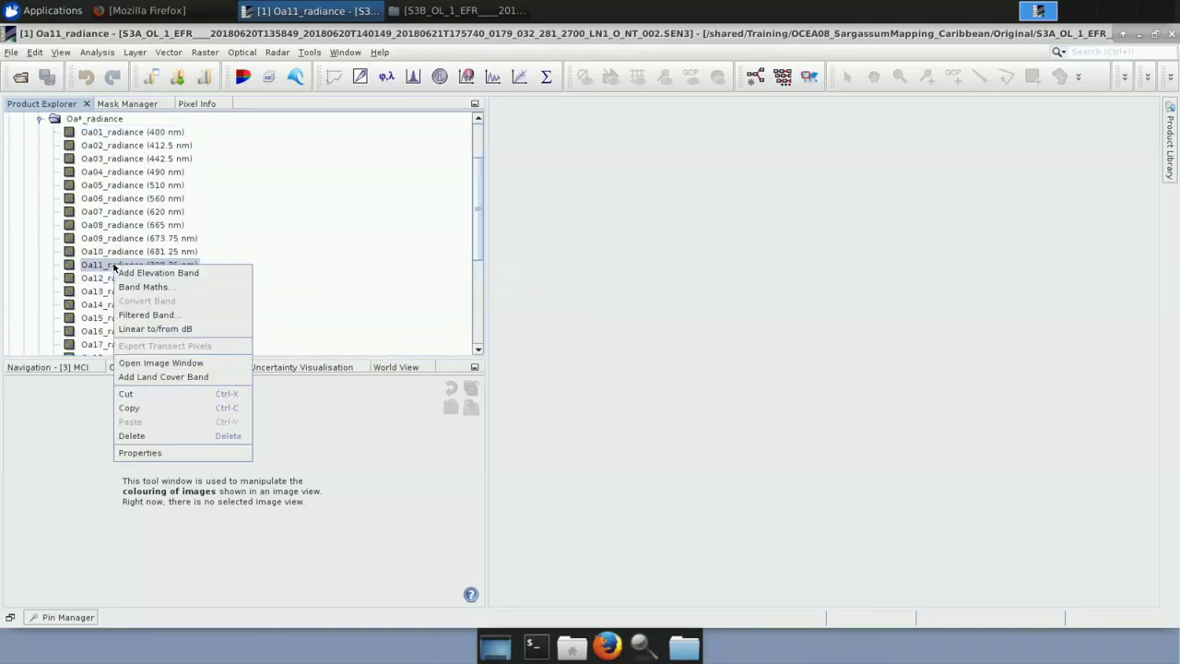
click(148, 454)
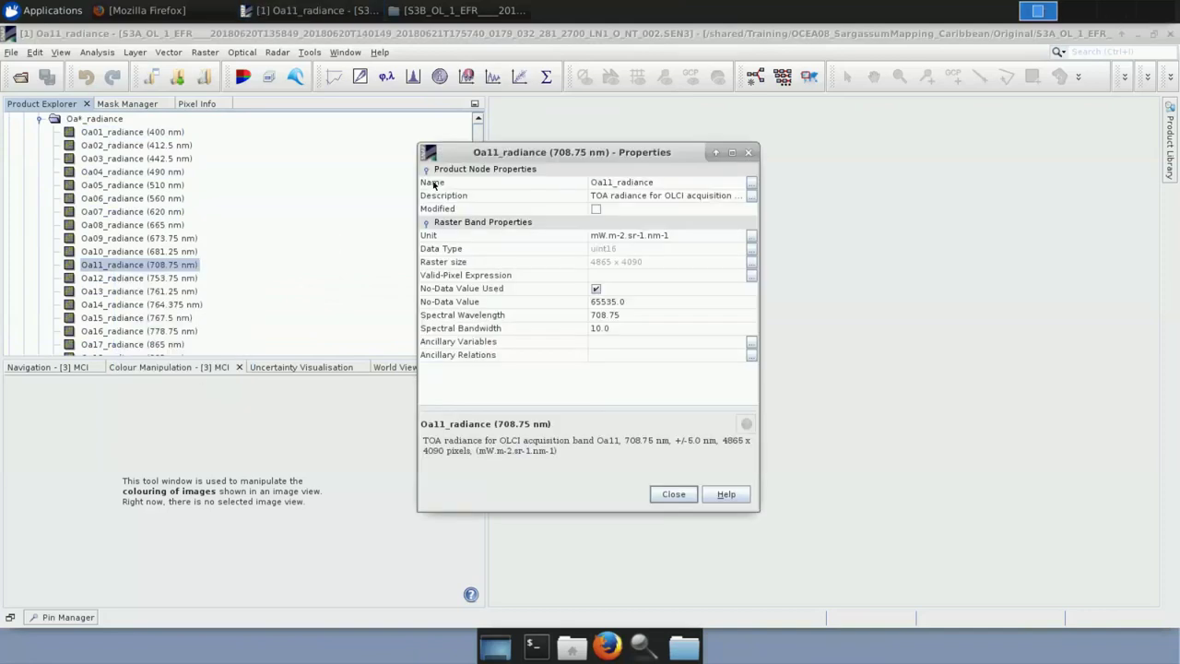
click(601, 187)
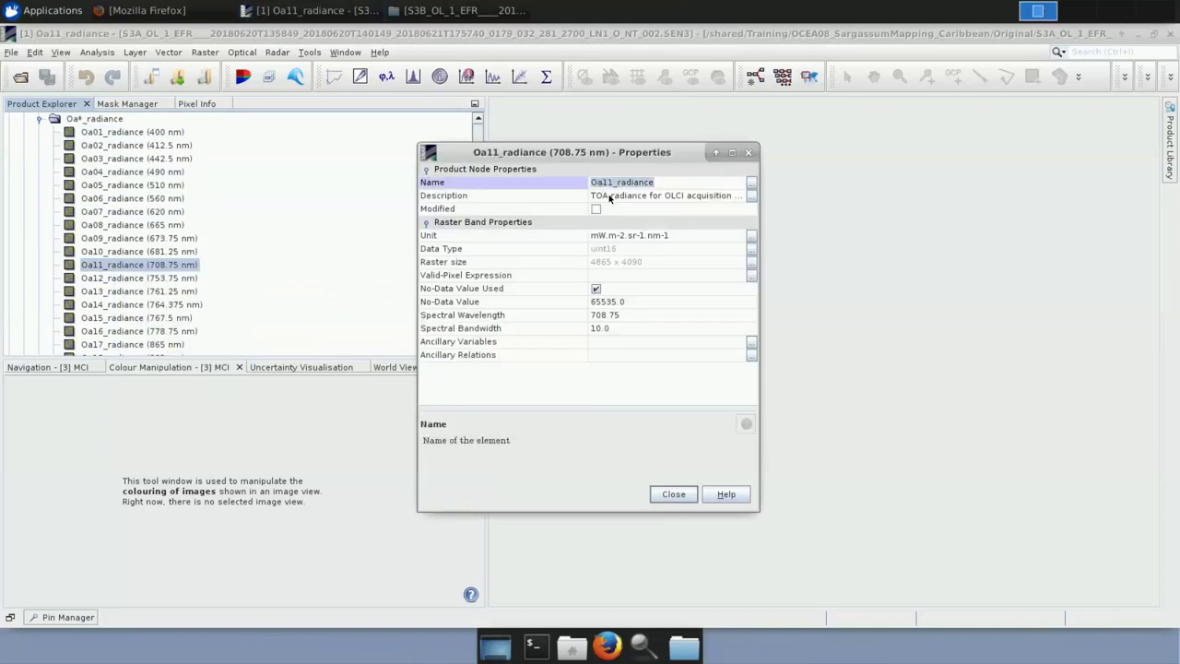
click(609, 196)
click(609, 196)
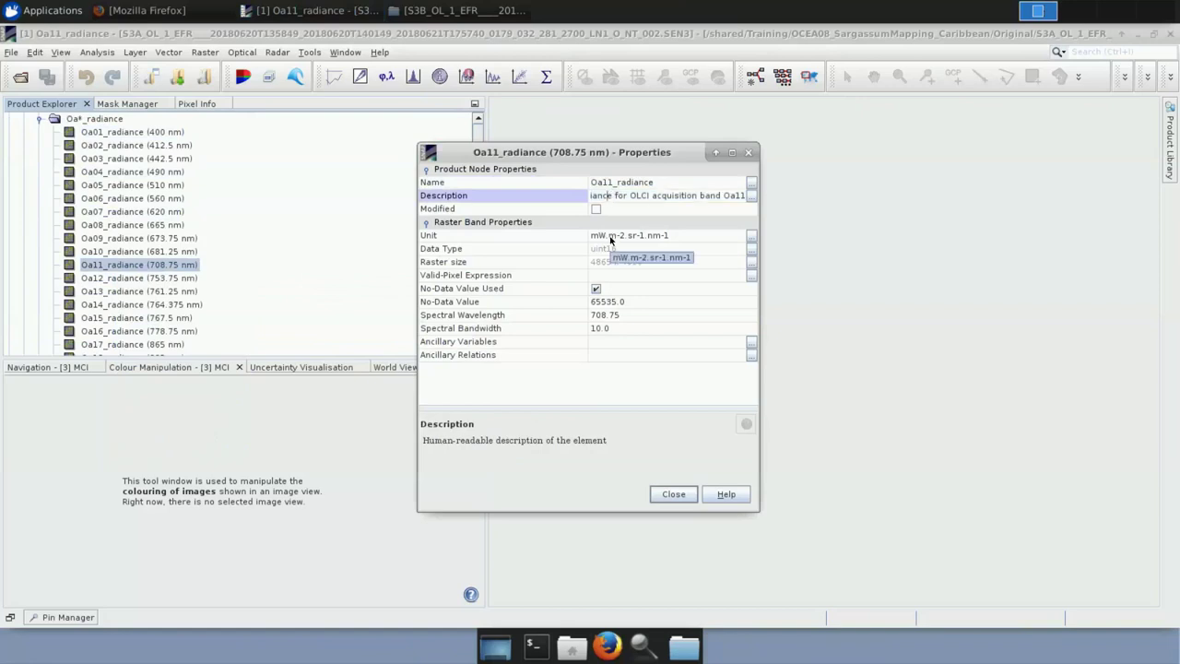
click(674, 495)
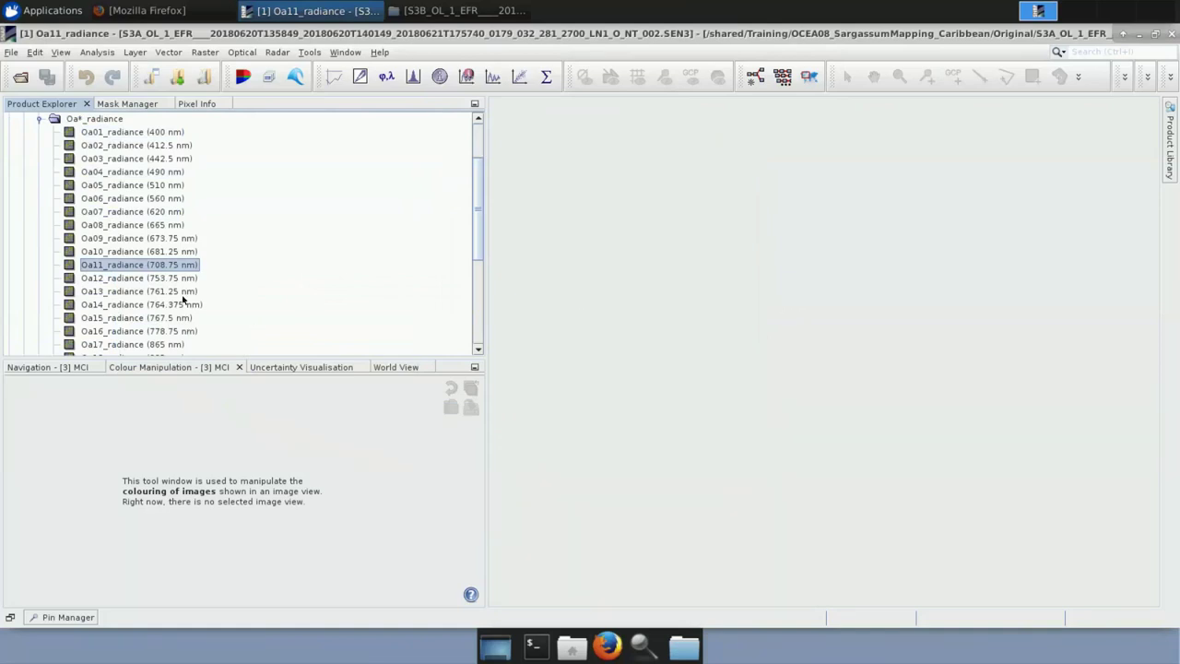
Collapse the S3A product's radiance group and Bands folder, and open the RGB image channel selection for that product
click(39, 119)
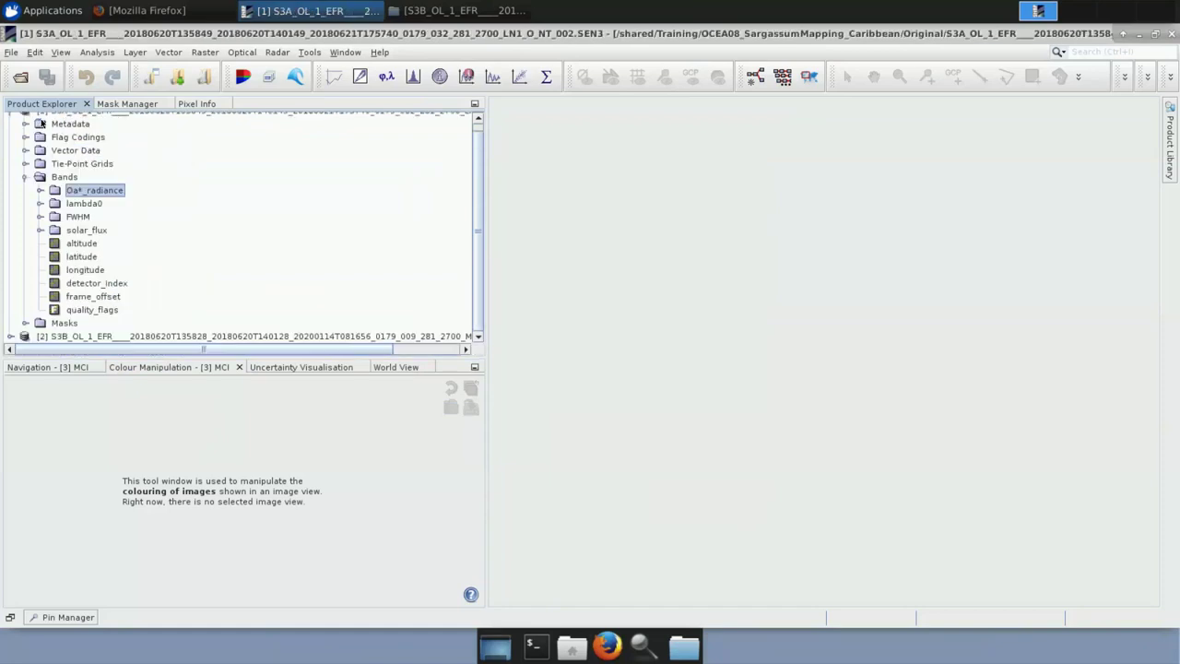
click(25, 177)
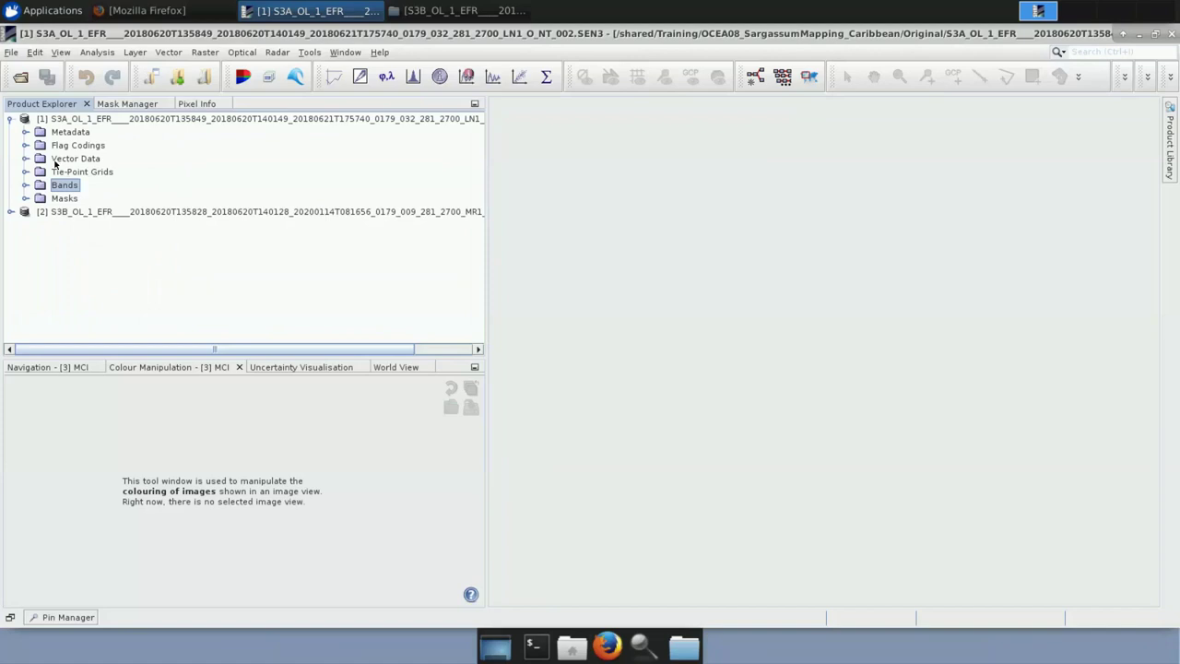
click(140, 121)
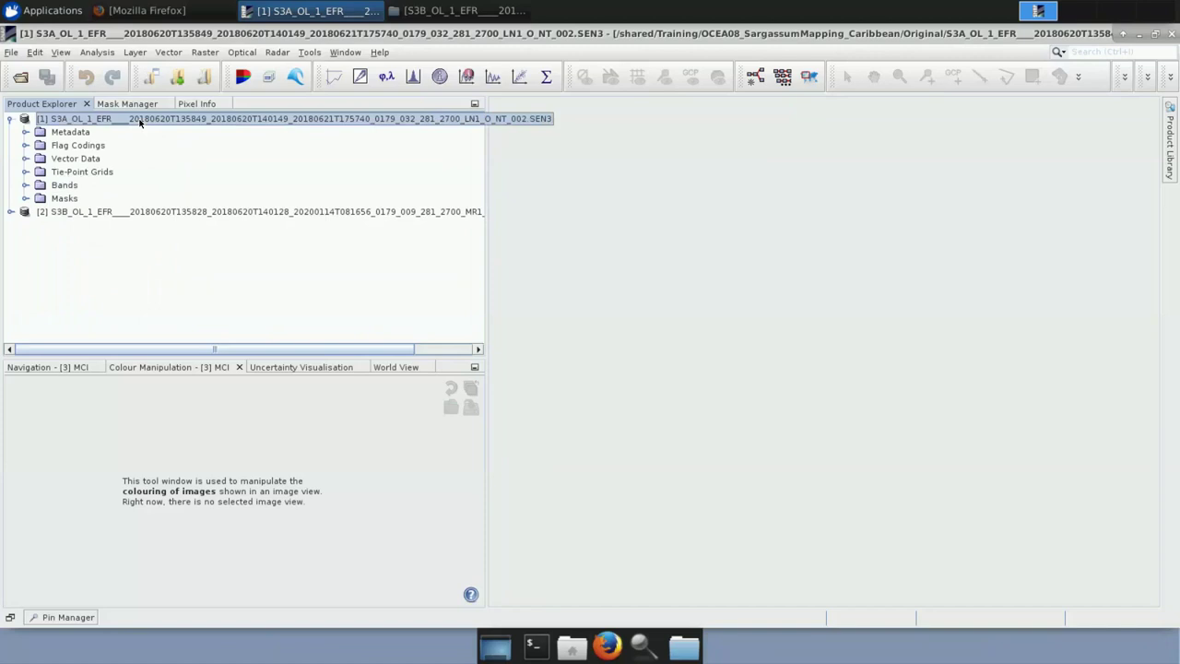
right_click(140, 123)
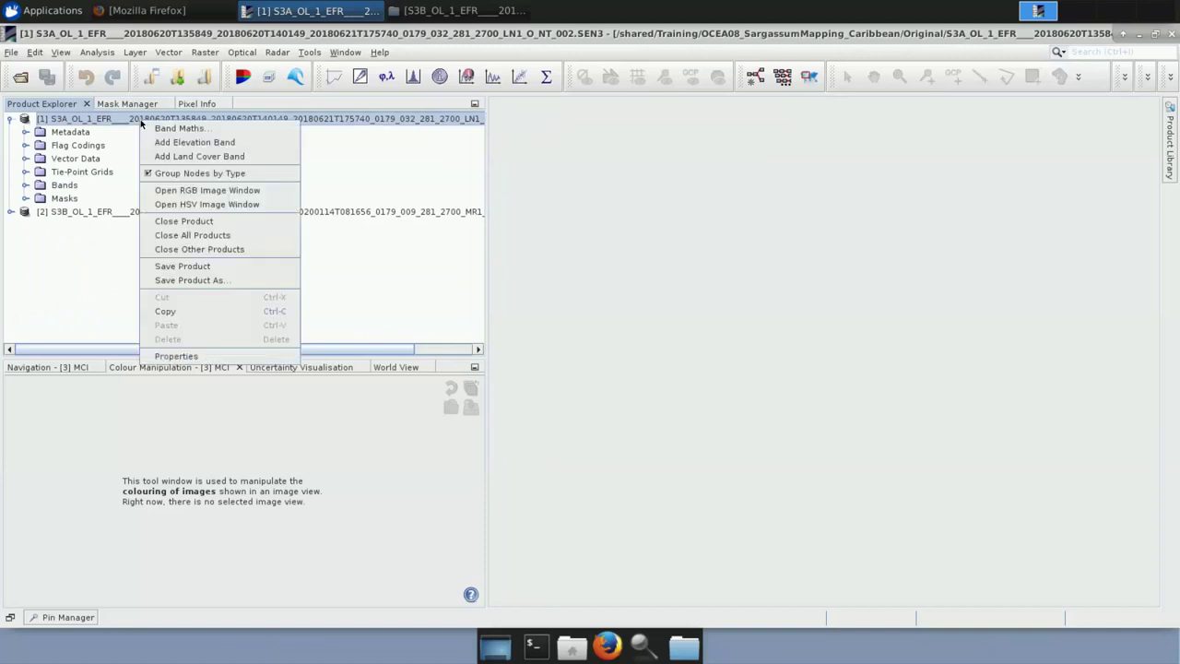
click(195, 190)
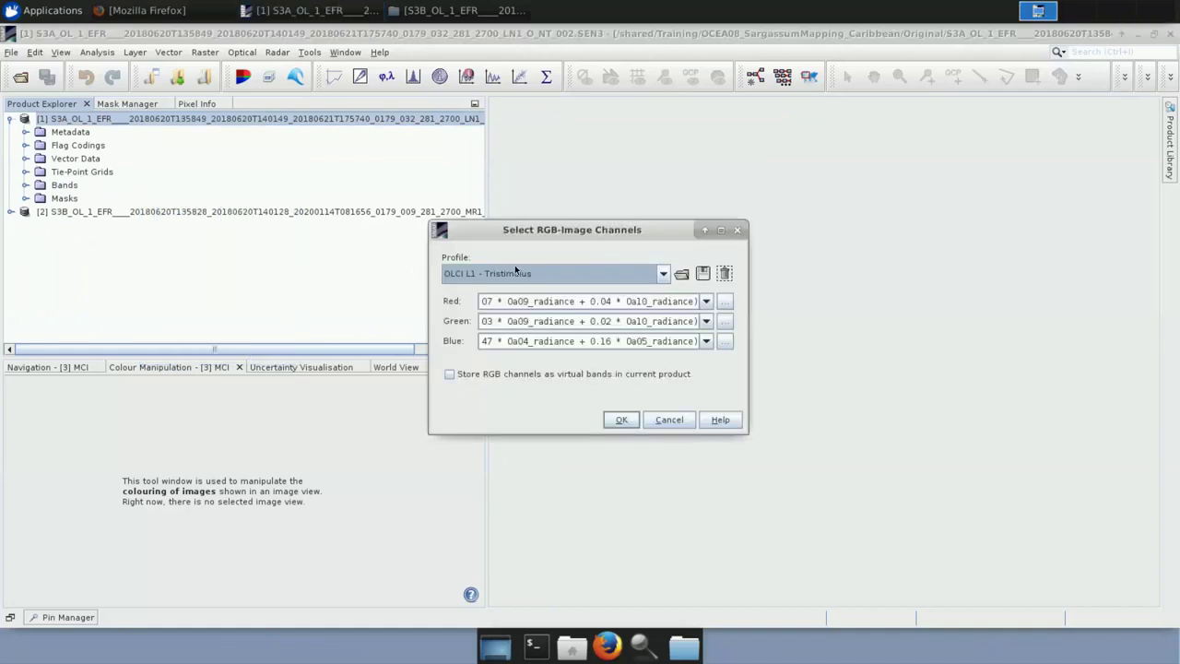
Create the S3A RGB image with Oa08_radiance as red, Oa06_radiance as green and Oa04_radiance as blue
click(707, 301)
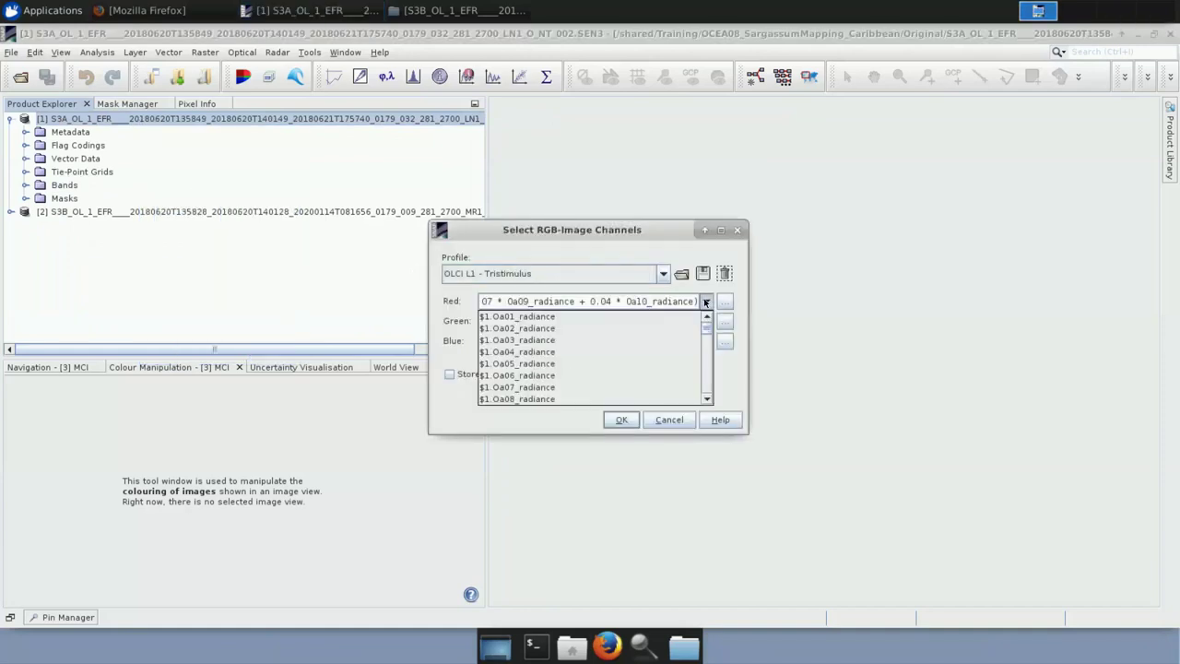
click(536, 399)
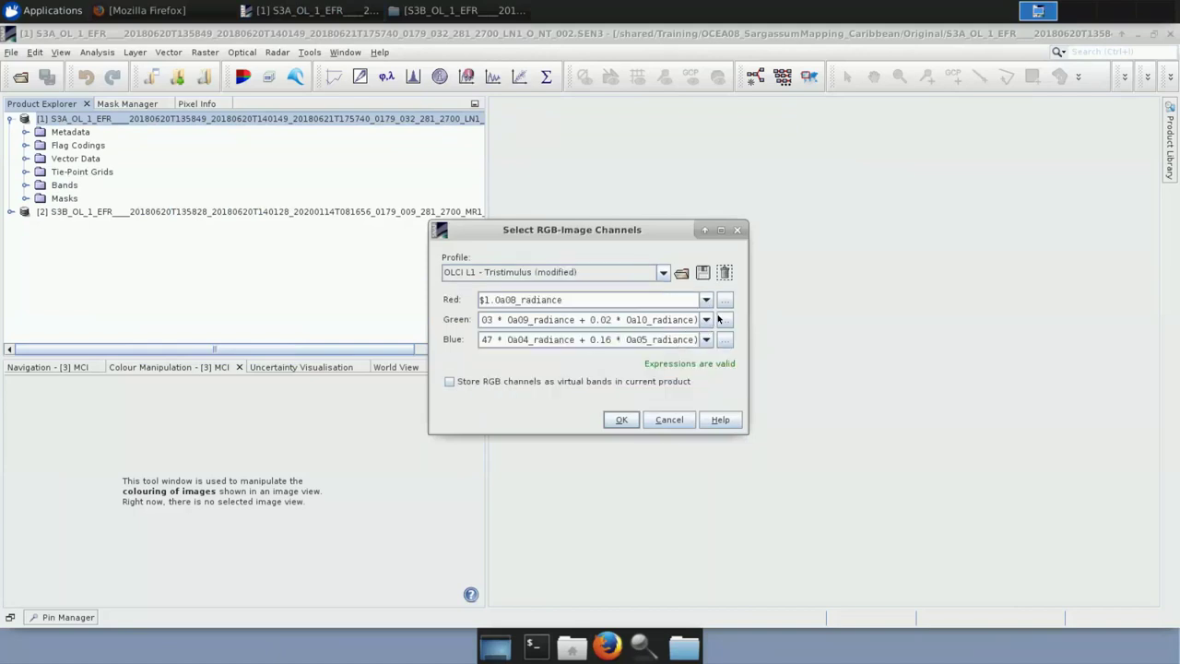
click(707, 320)
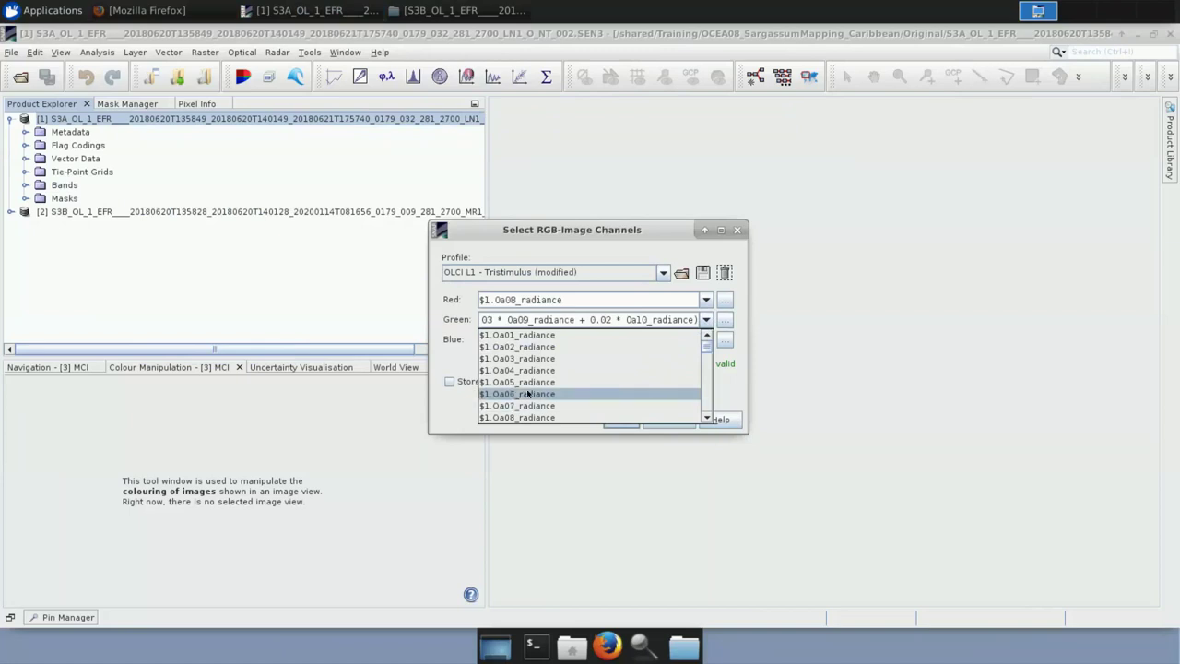
click(522, 394)
click(707, 340)
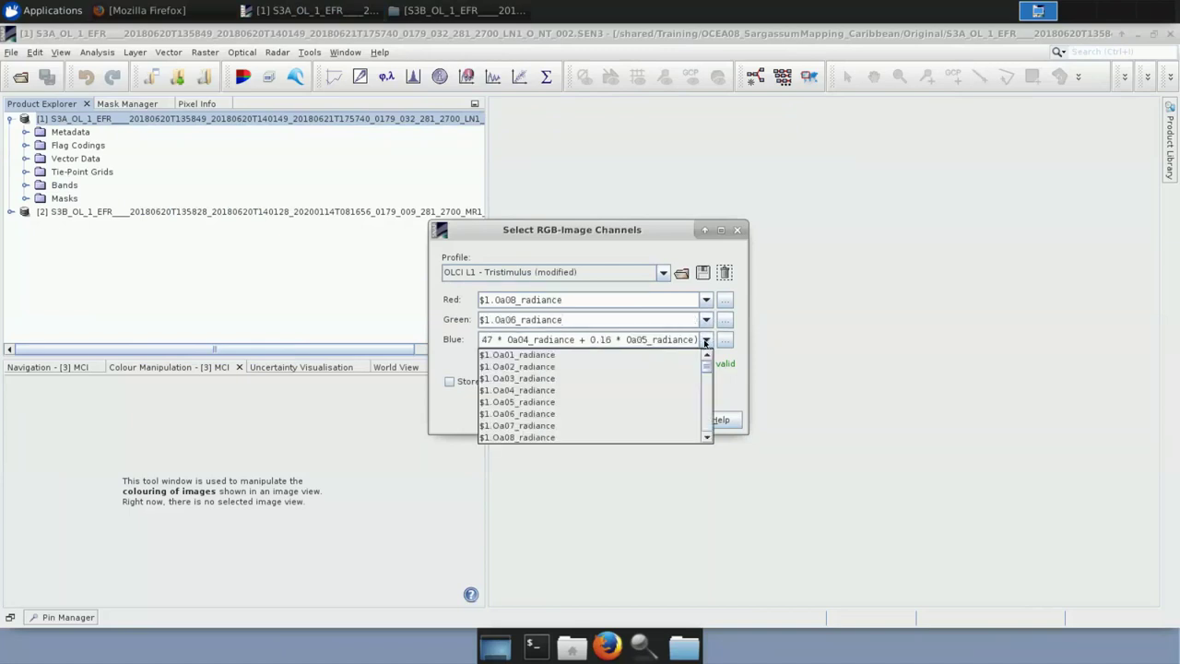
click(531, 396)
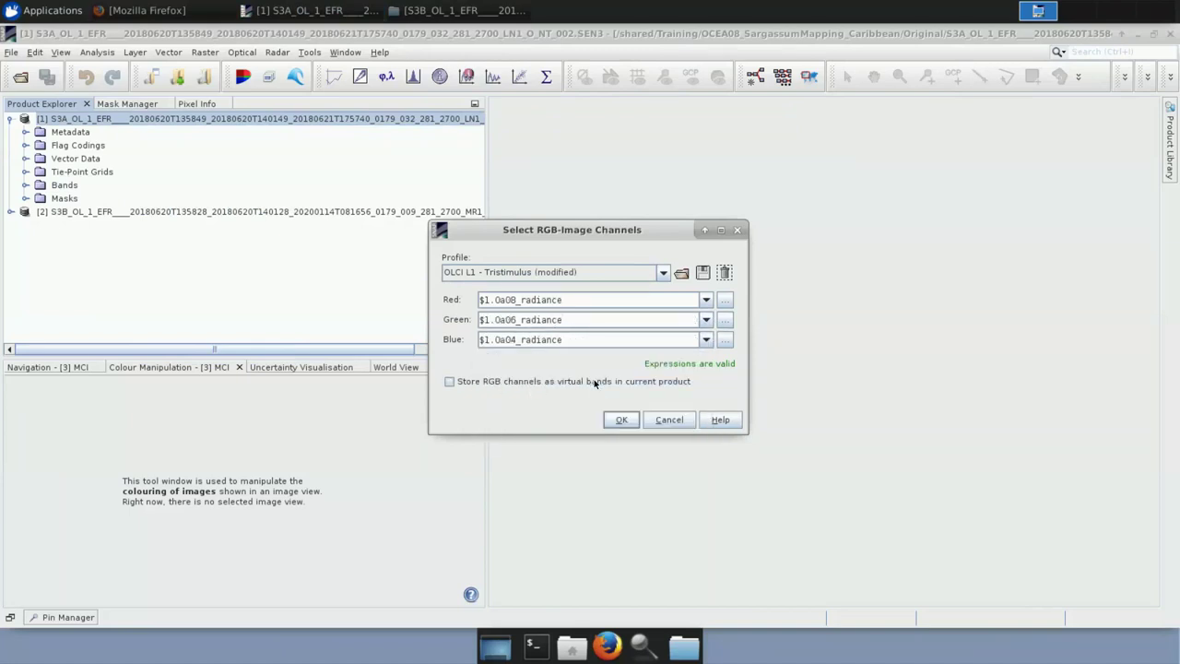
click(621, 420)
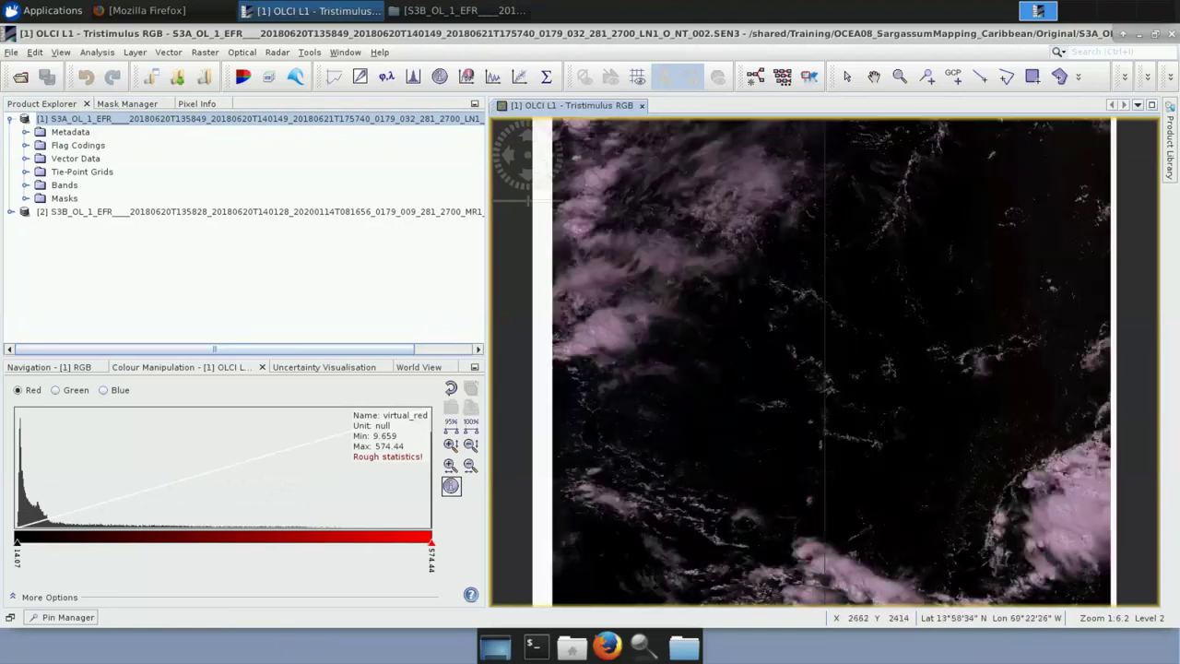
Create an RGB image of the S3B product with Oa08_radiance as red, Oa06_radiance as green and Oa04_radiance as blue
click(97, 215)
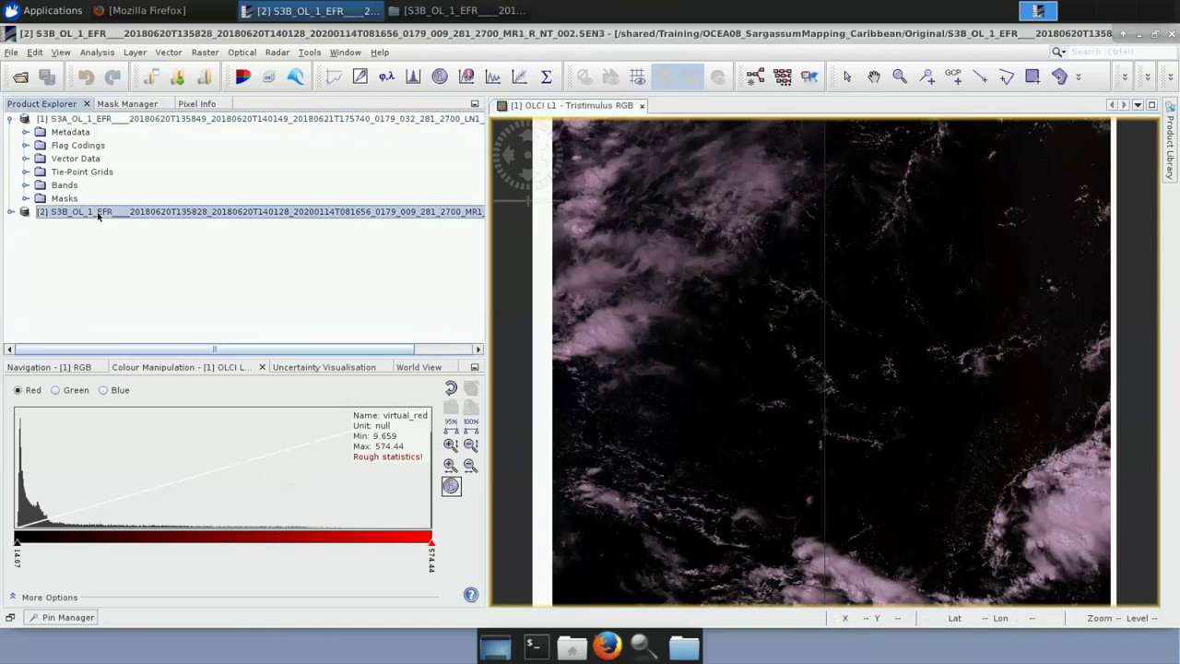
right_click(98, 215)
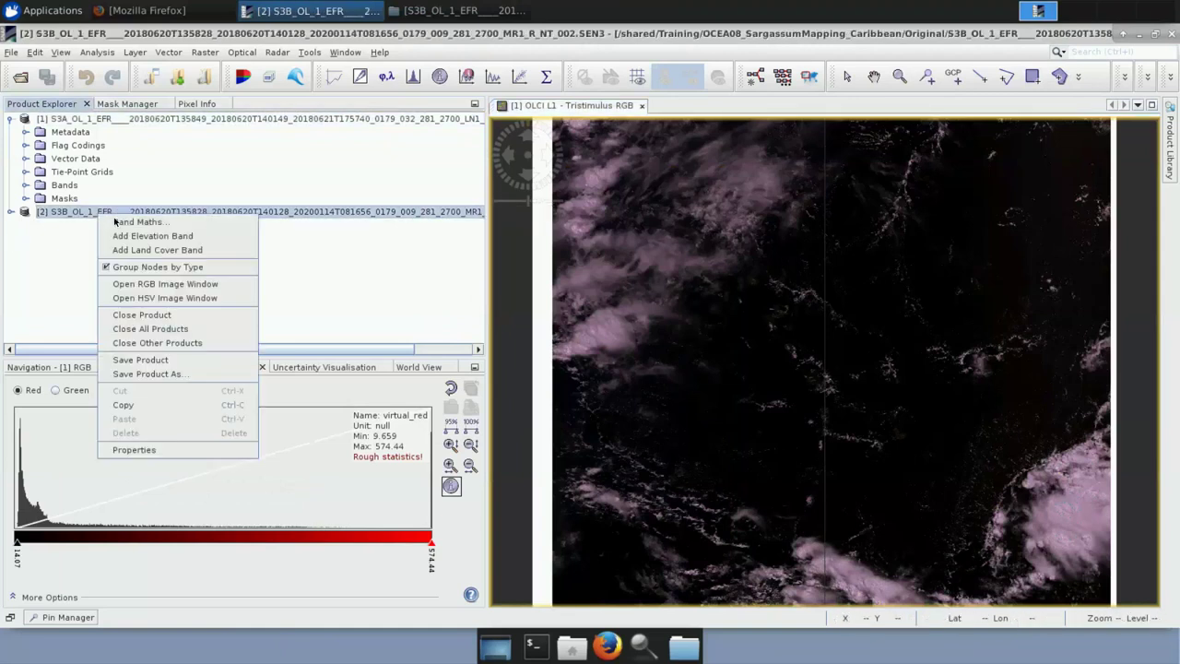
click(138, 284)
click(706, 301)
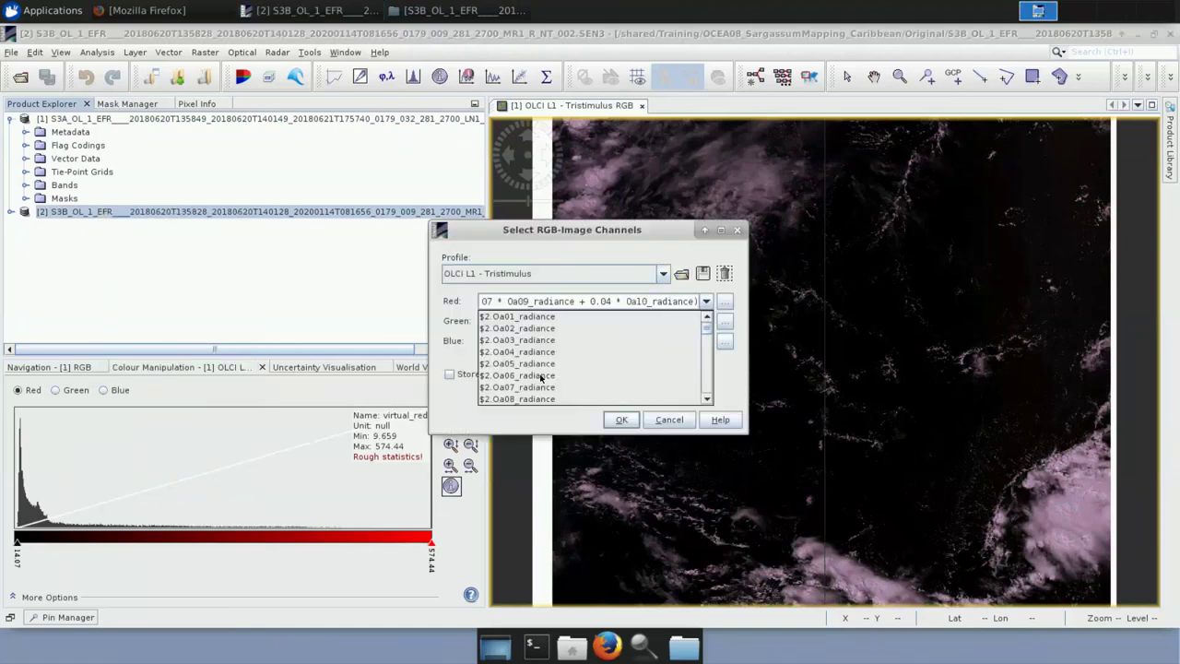
click(521, 398)
click(706, 320)
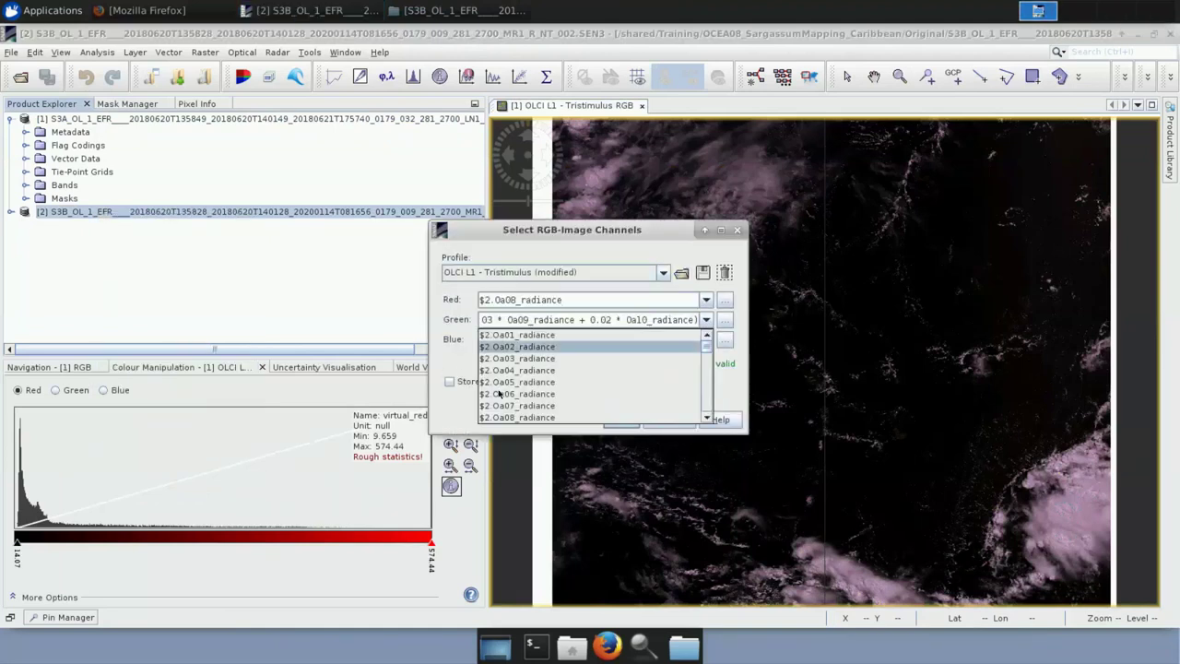
click(509, 394)
click(706, 339)
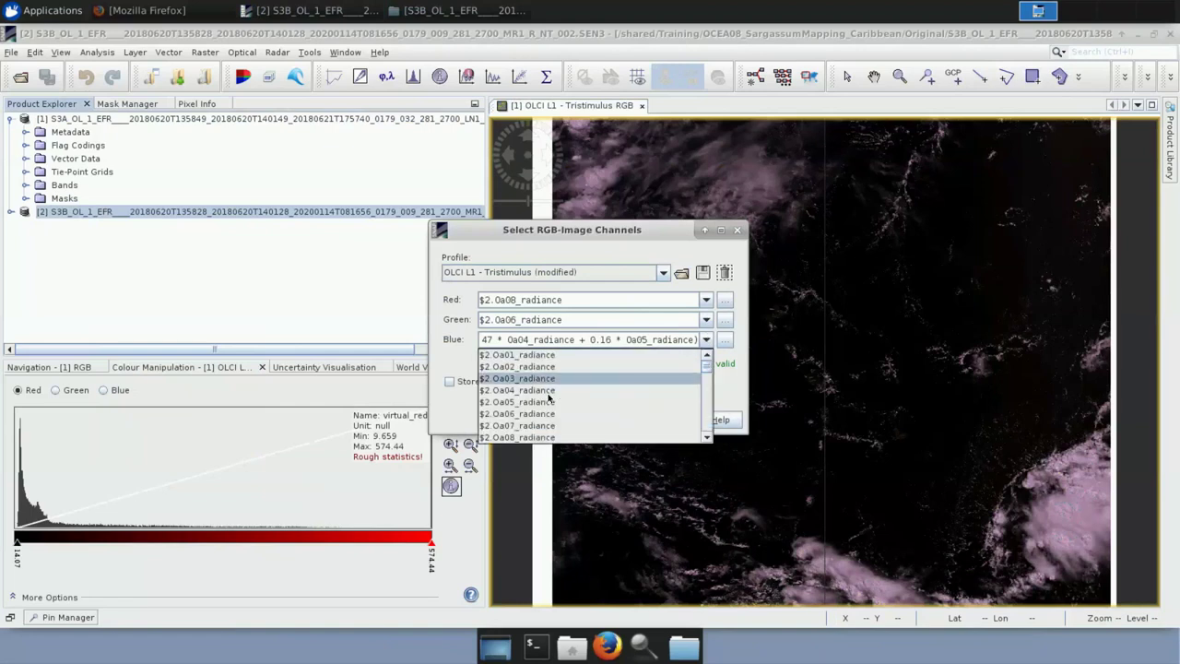
click(547, 391)
click(625, 421)
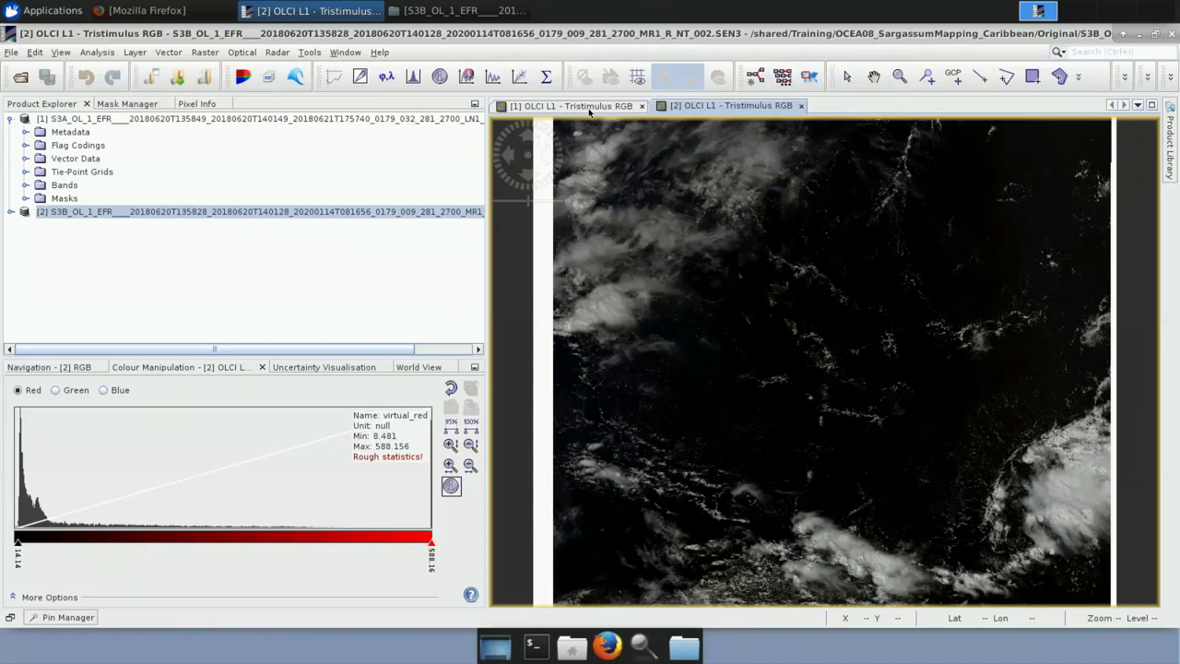
Tile the two RGB image windows side by side and show the Navigation view for the S3A image
click(345, 53)
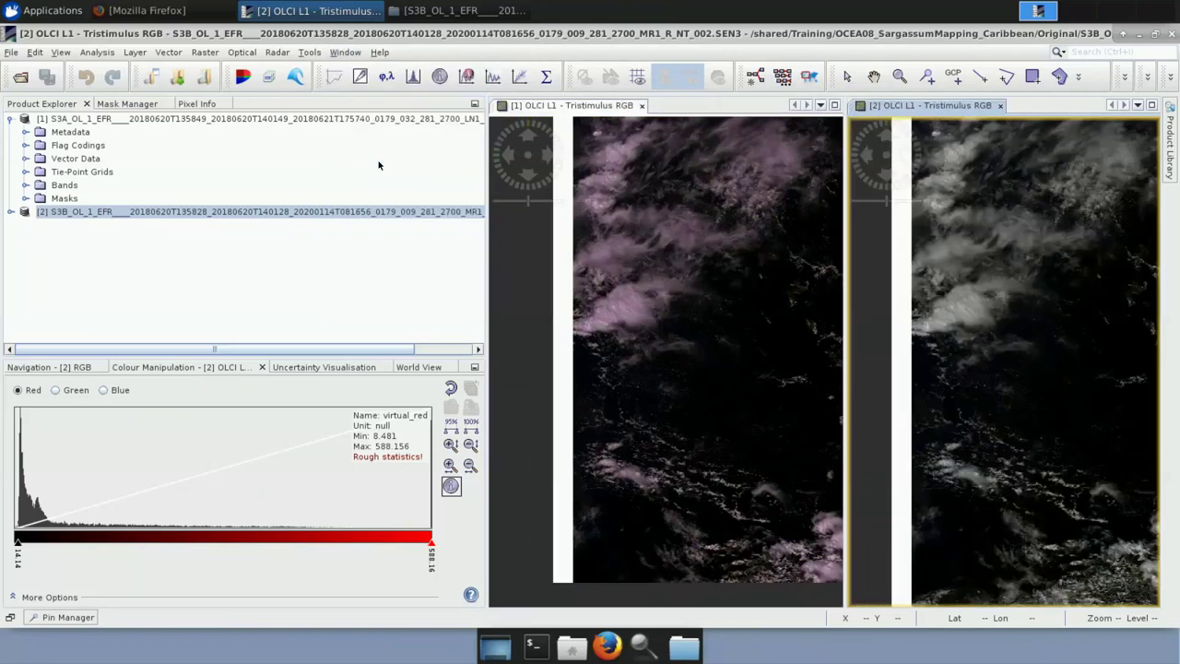
click(559, 110)
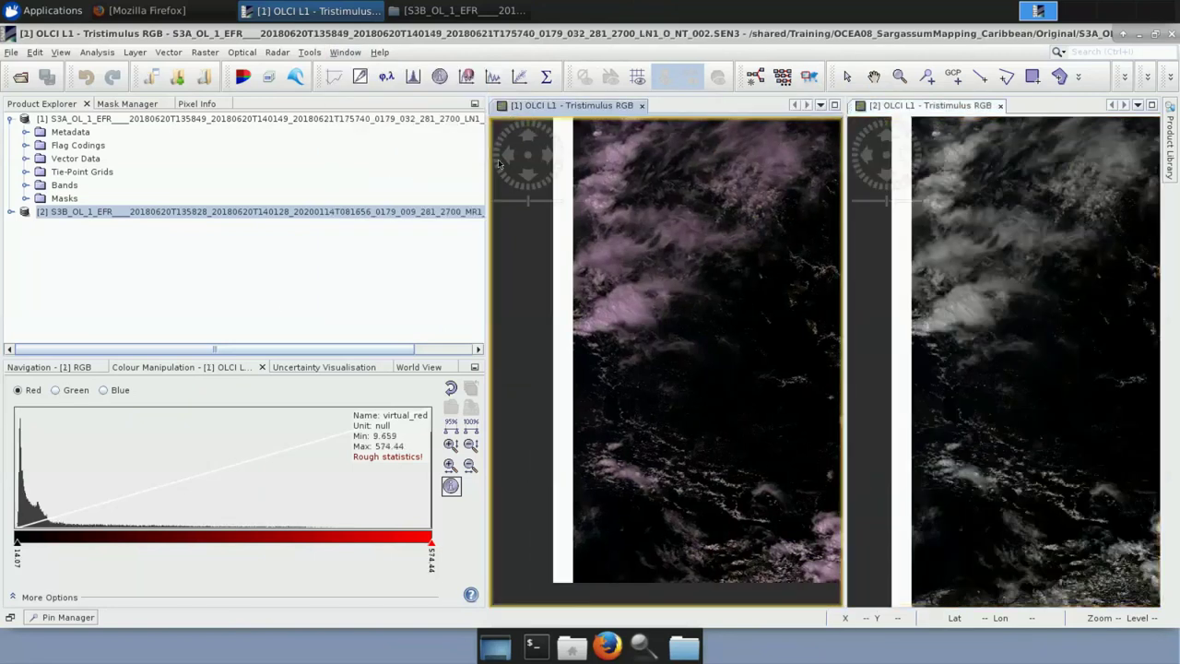
click(74, 367)
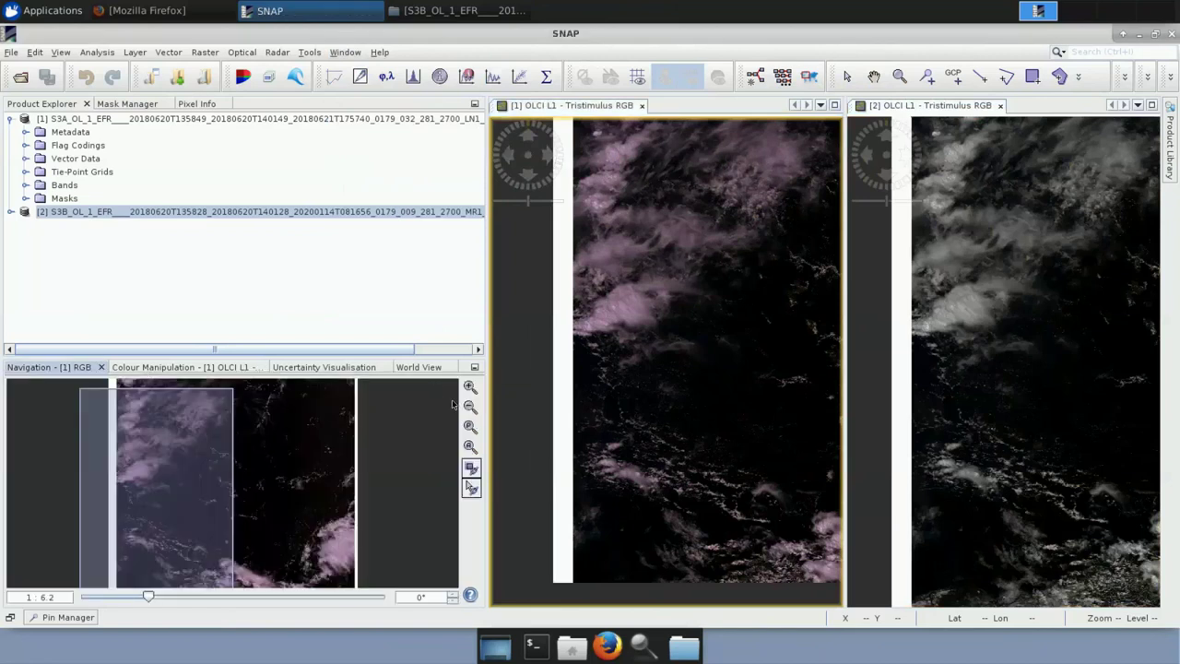
Pan and zoom around the S3A RGB image on its own, with view and cursor synchronisation switched off
click(874, 75)
drag(730, 295, 579, 258)
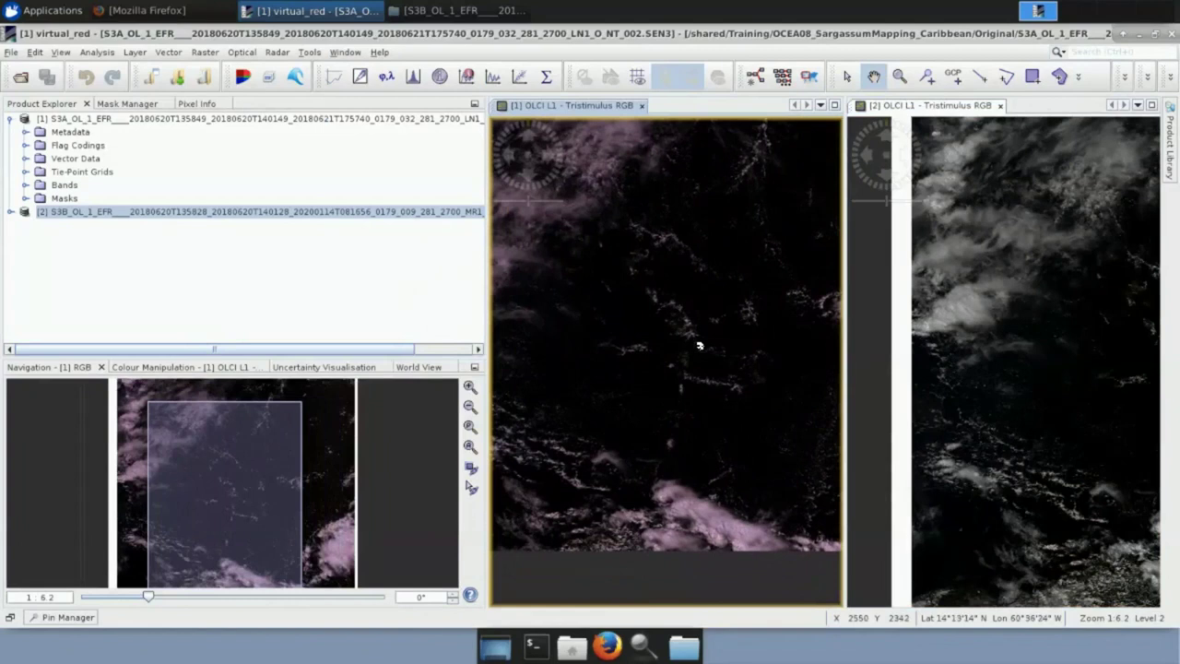
scroll(688, 353, down, 2)
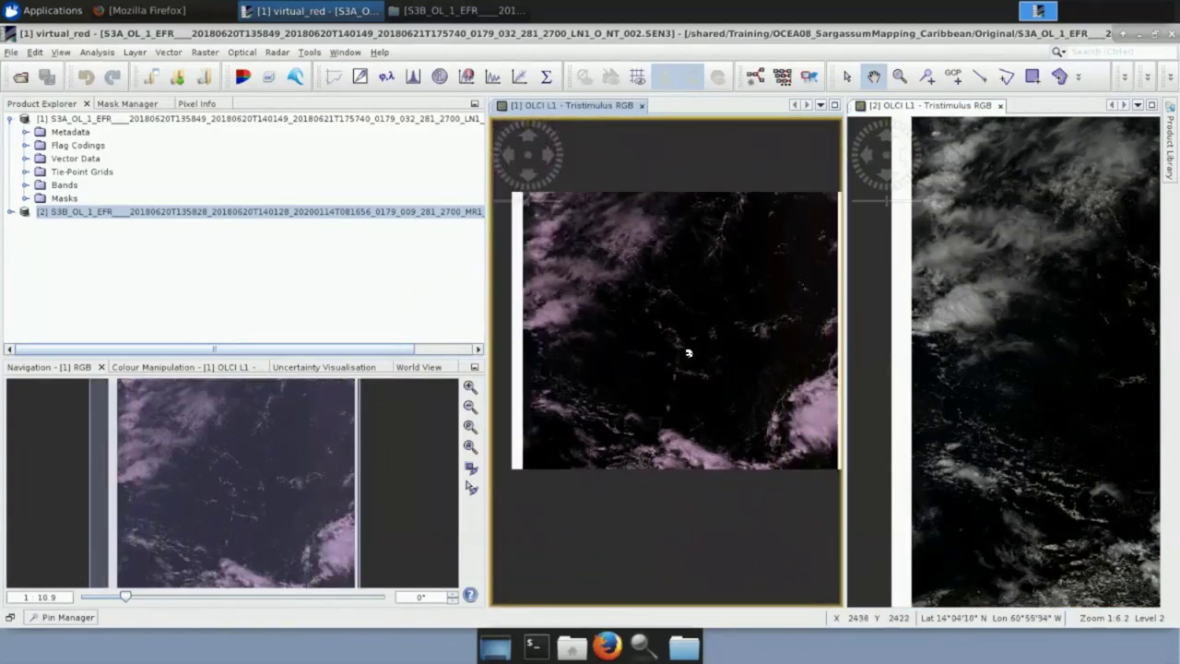
scroll(688, 353, up, 8)
scroll(647, 398, down, 3)
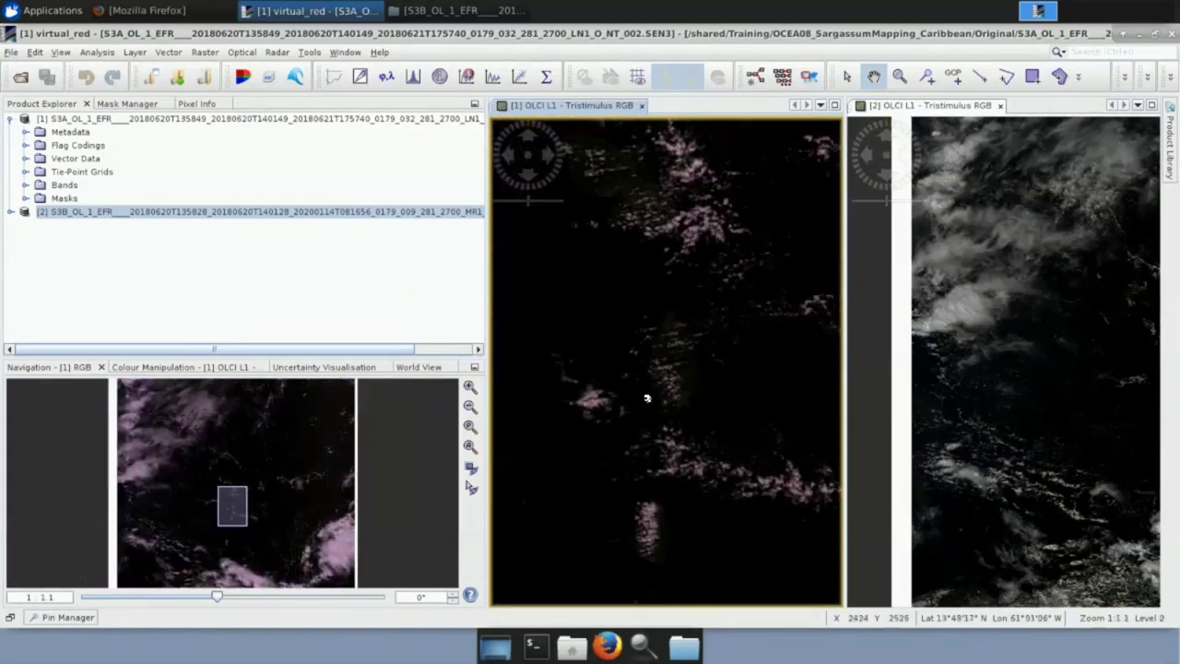
scroll(648, 399, down, 4)
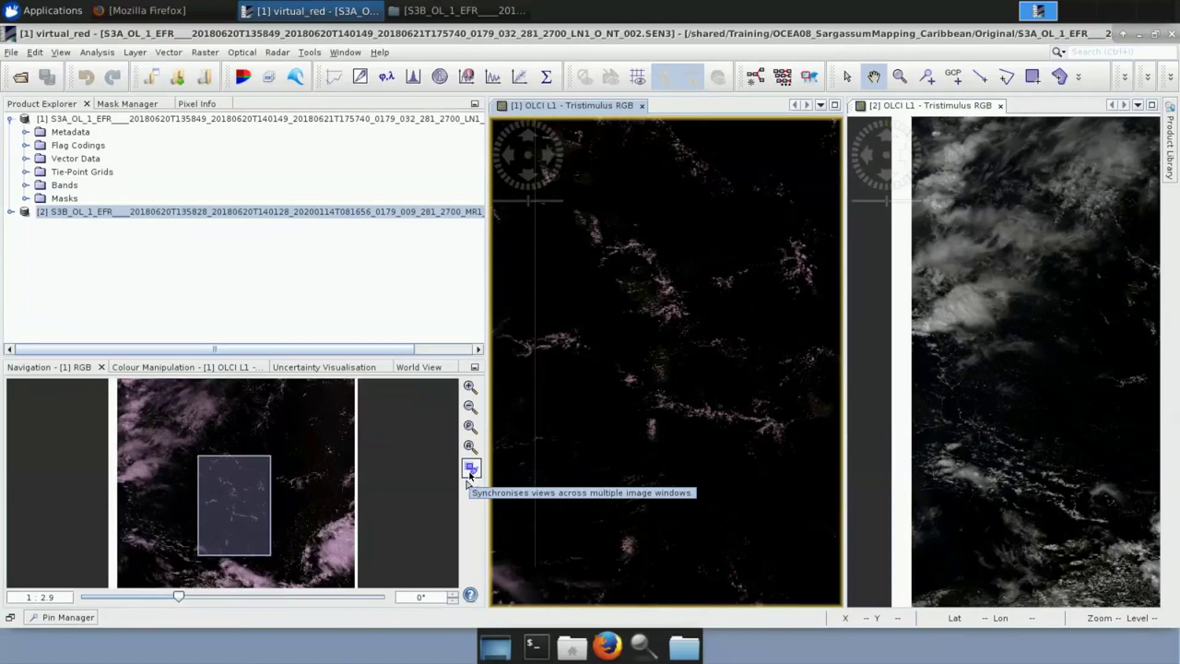
Synchronise views and cursor positions across the S3A and S3B image windows, and pan and zoom both images together
click(470, 469)
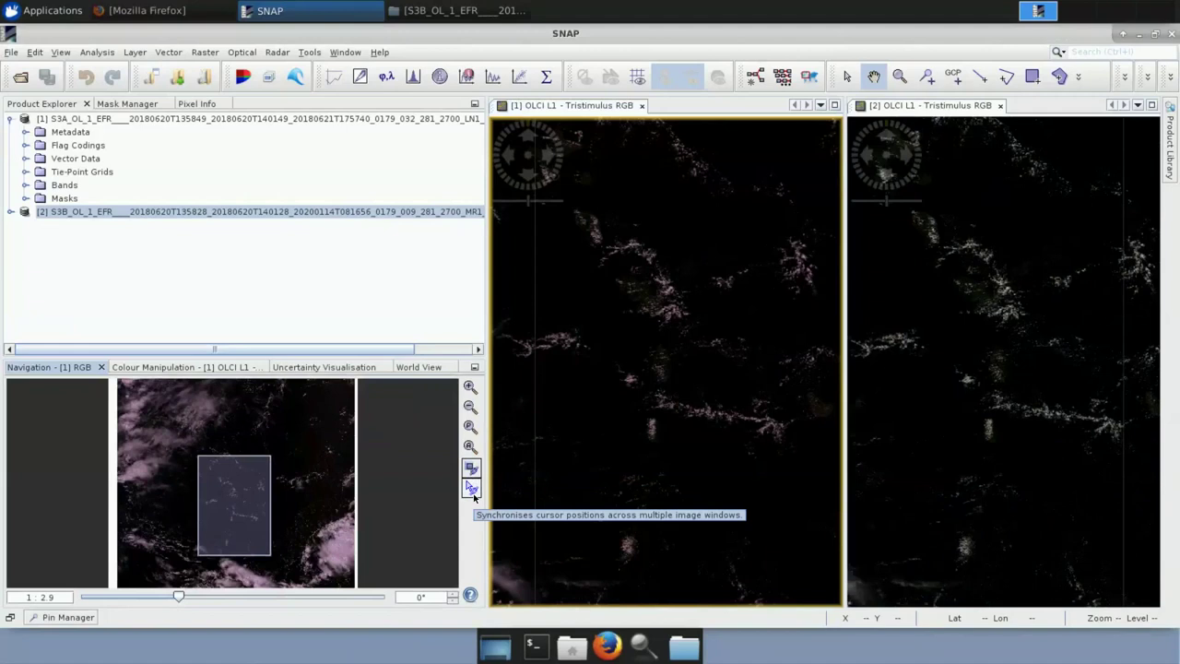
click(473, 496)
mouse_move(601, 443)
mouse_down()
mouse_move(670, 420)
mouse_move(656, 360)
mouse_move(563, 408)
mouse_move(434, 369)
mouse_move(431, 315)
mouse_move(595, 384)
mouse_move(627, 508)
mouse_move(595, 533)
mouse_move(672, 495)
mouse_up()
scroll(673, 493, down, 4)
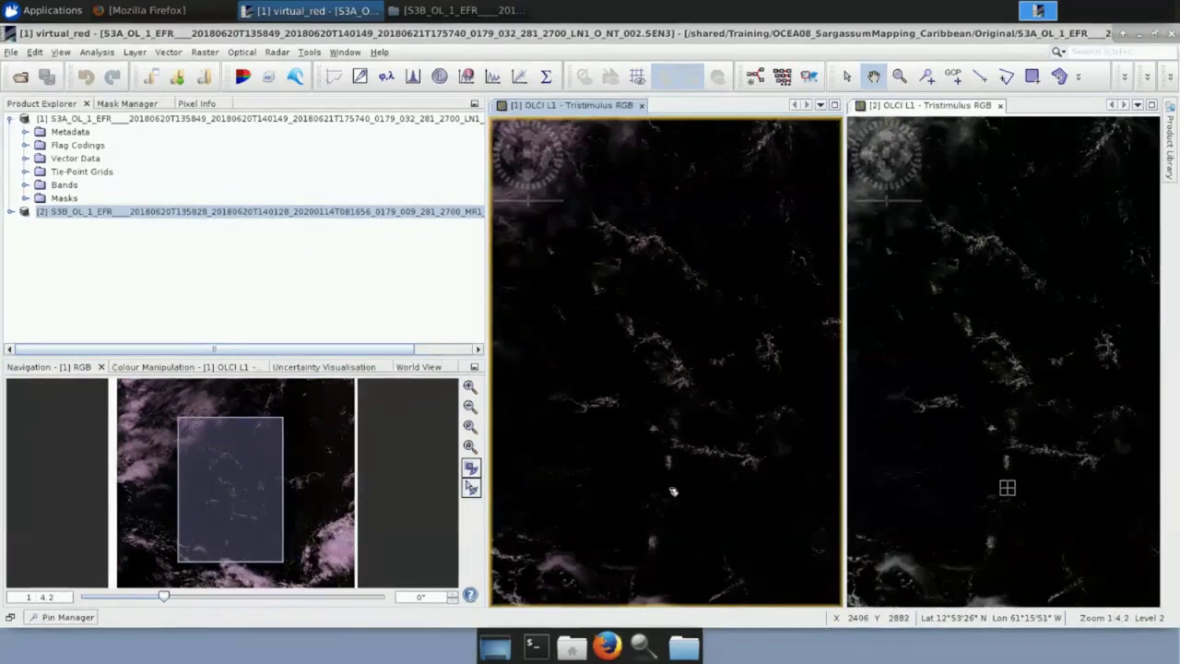
scroll(674, 483, up, 3)
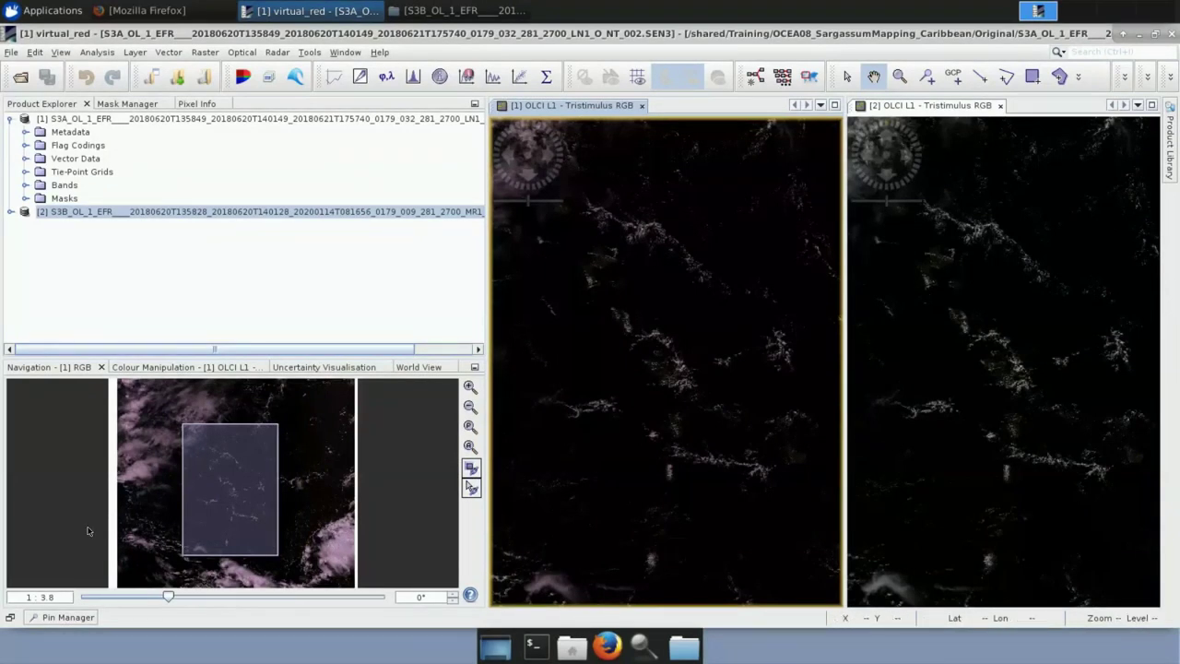
Show the World View and zoom in on the footprints of both products over the Caribbean
click(415, 367)
drag(213, 496, 276, 482)
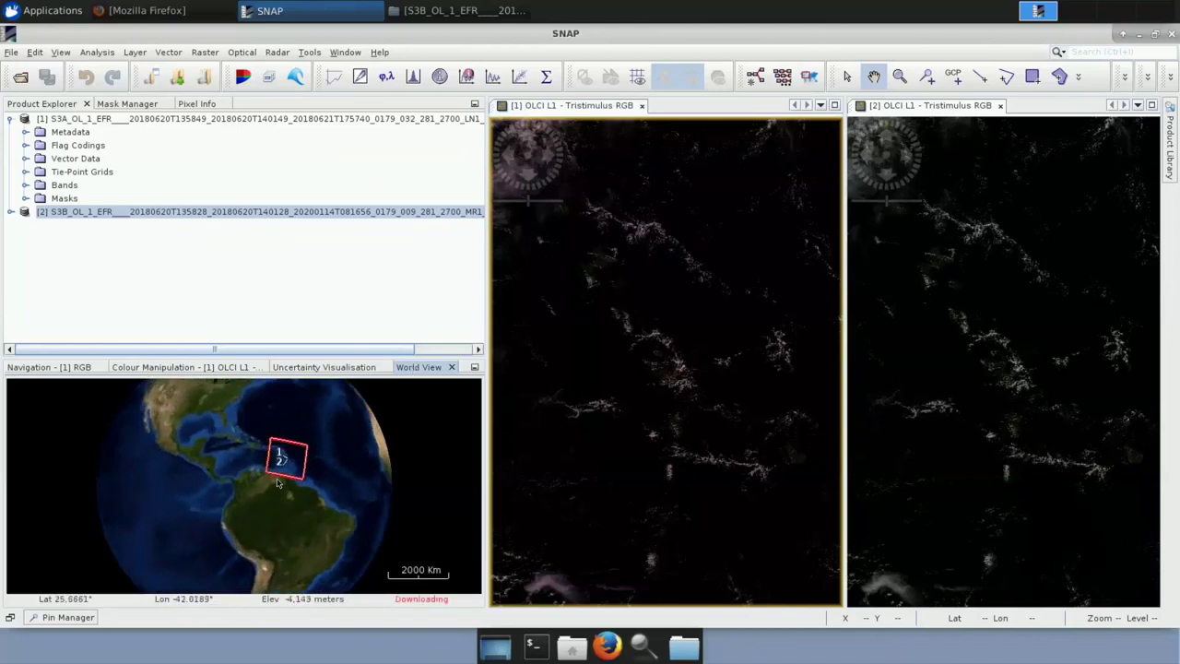
scroll(435, 445, up, 5)
drag(434, 445, 247, 478)
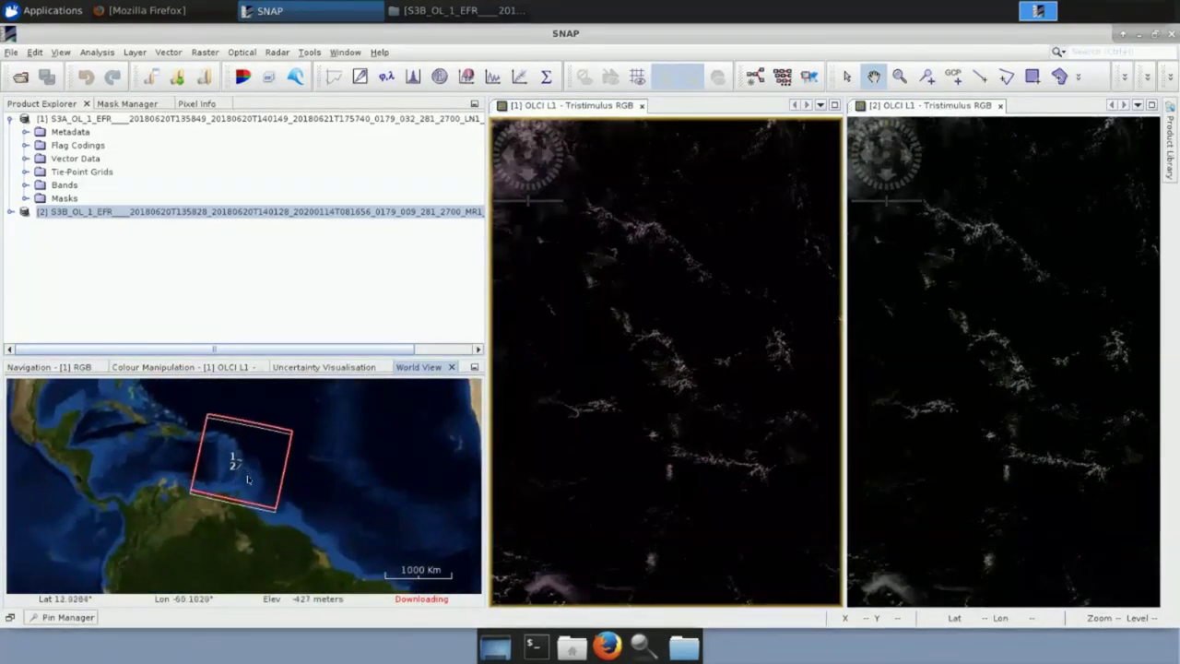
scroll(247, 478, up, 3)
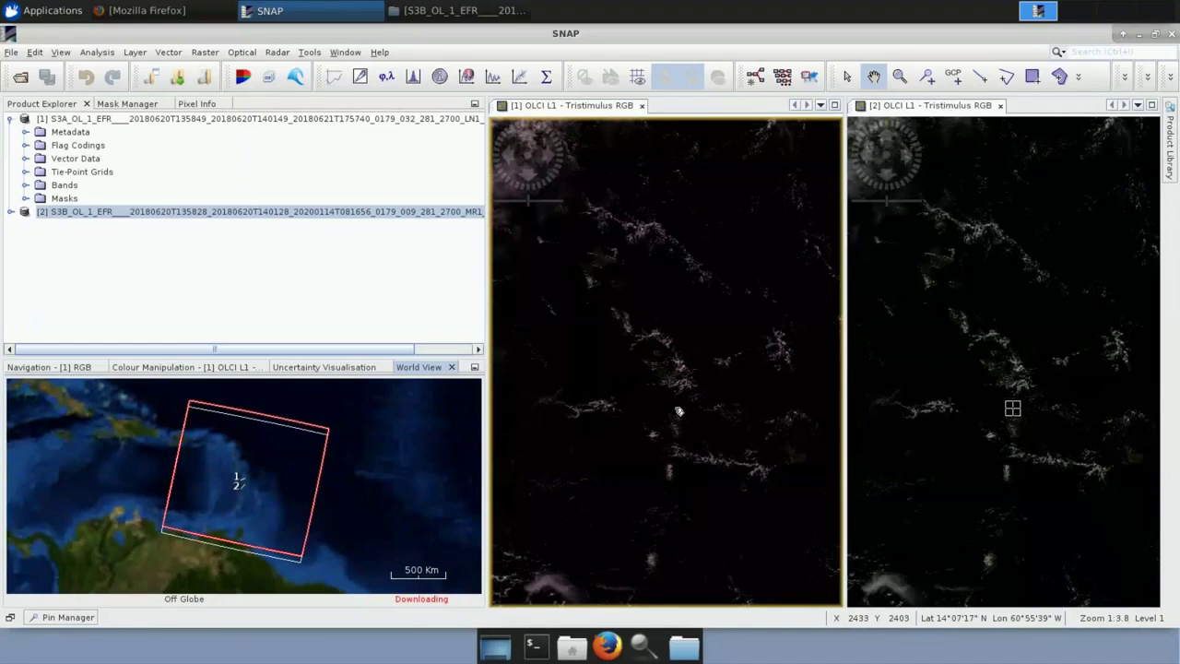
Review the S3A RGB image's channel histograms in Colour Manipulation and lower the red channel's maximum to about 60.55
click(189, 368)
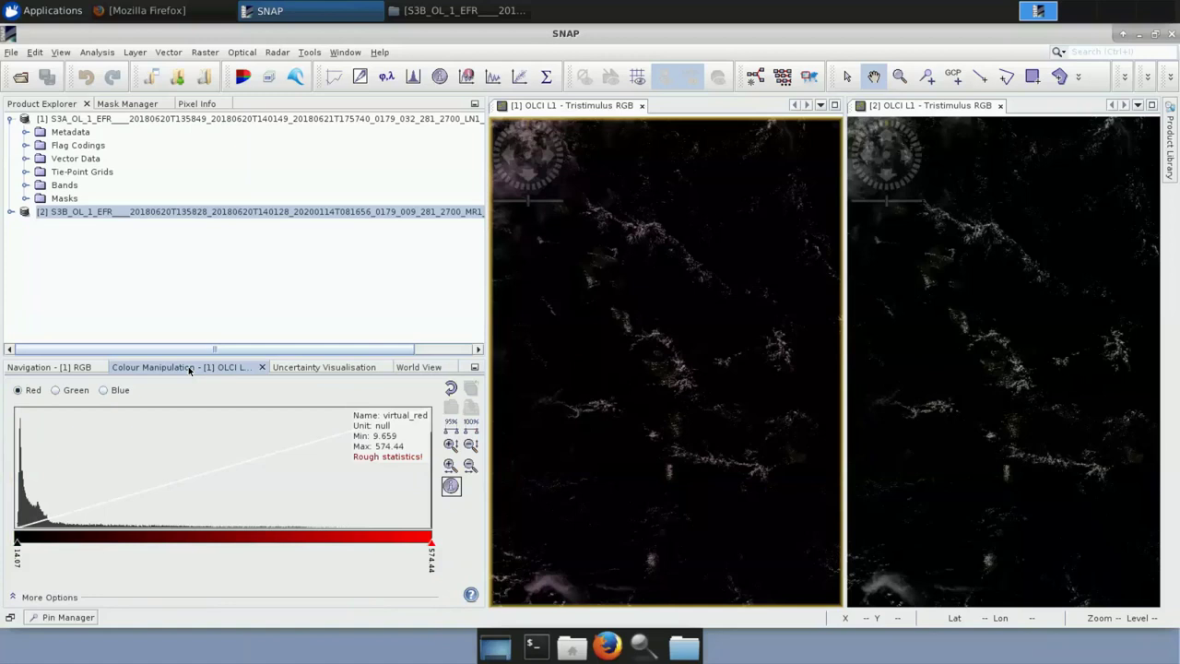
click(78, 390)
click(102, 391)
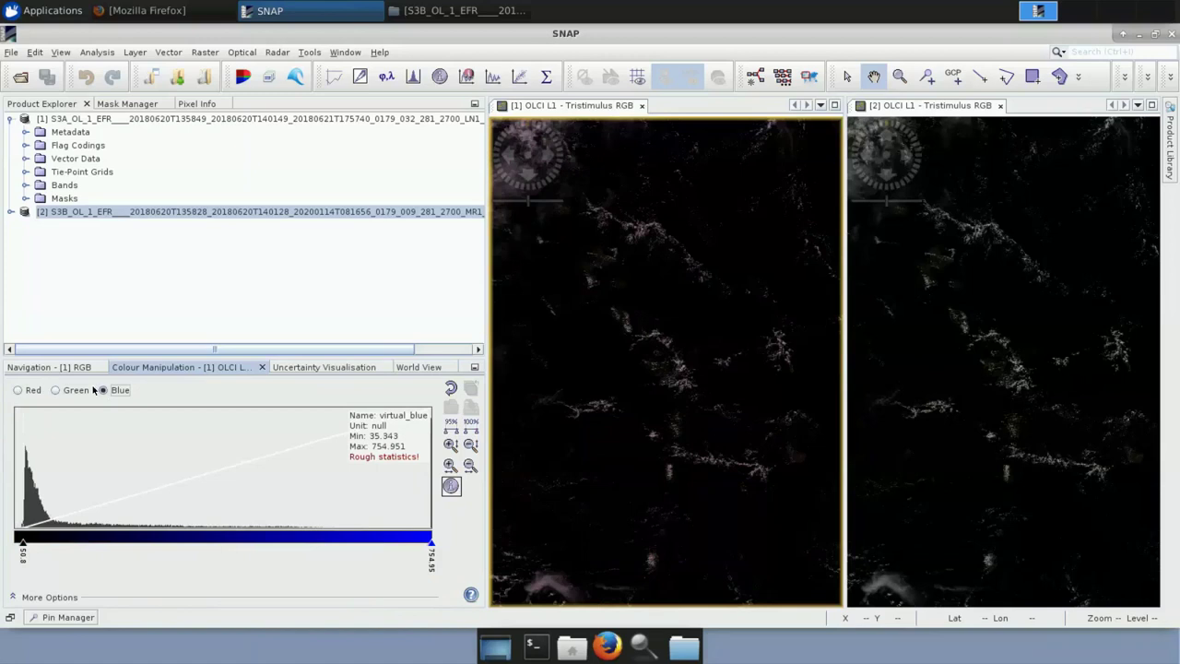
click(76, 390)
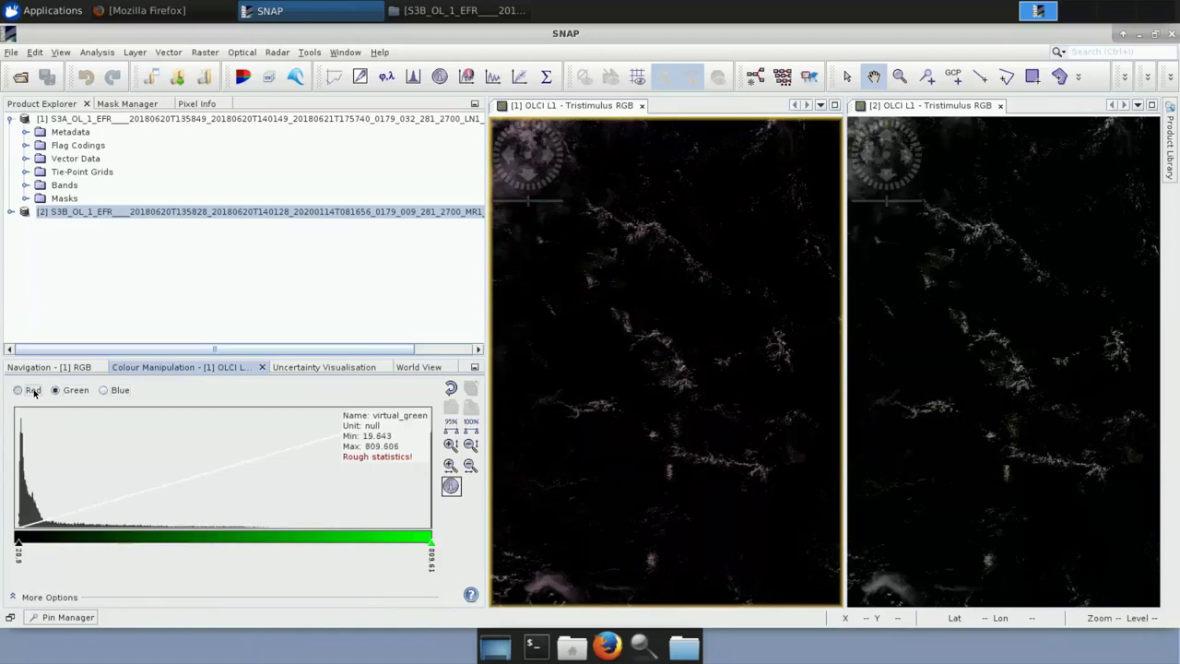
click(33, 391)
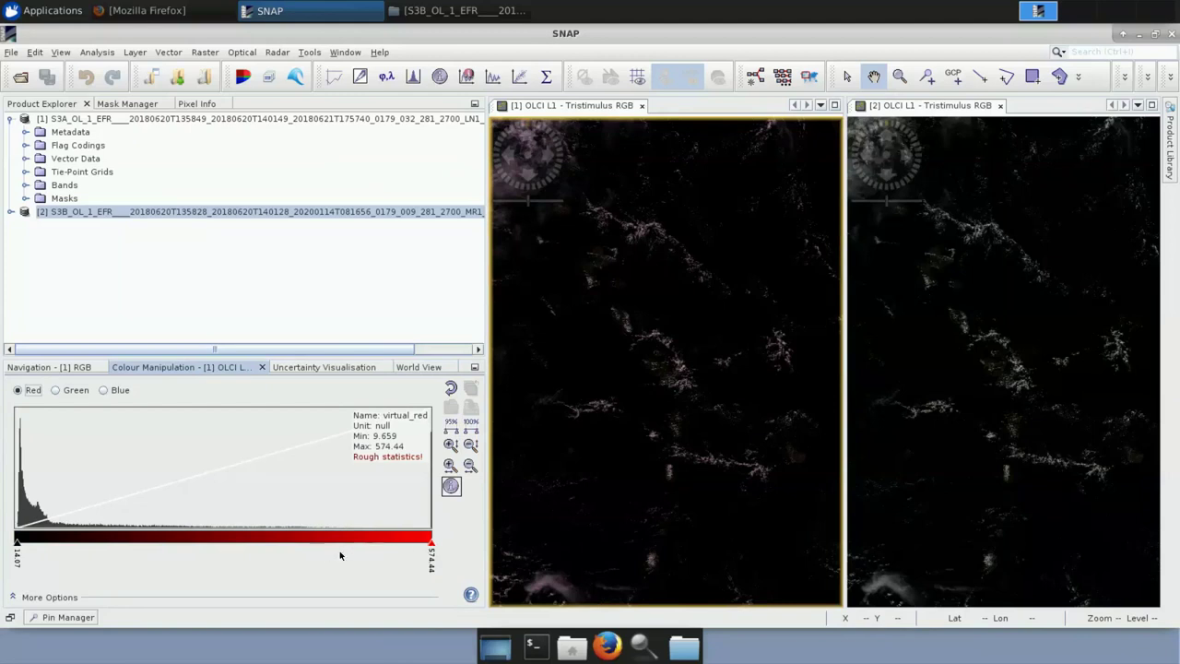
drag(430, 545, 314, 544)
drag(218, 556, 51, 552)
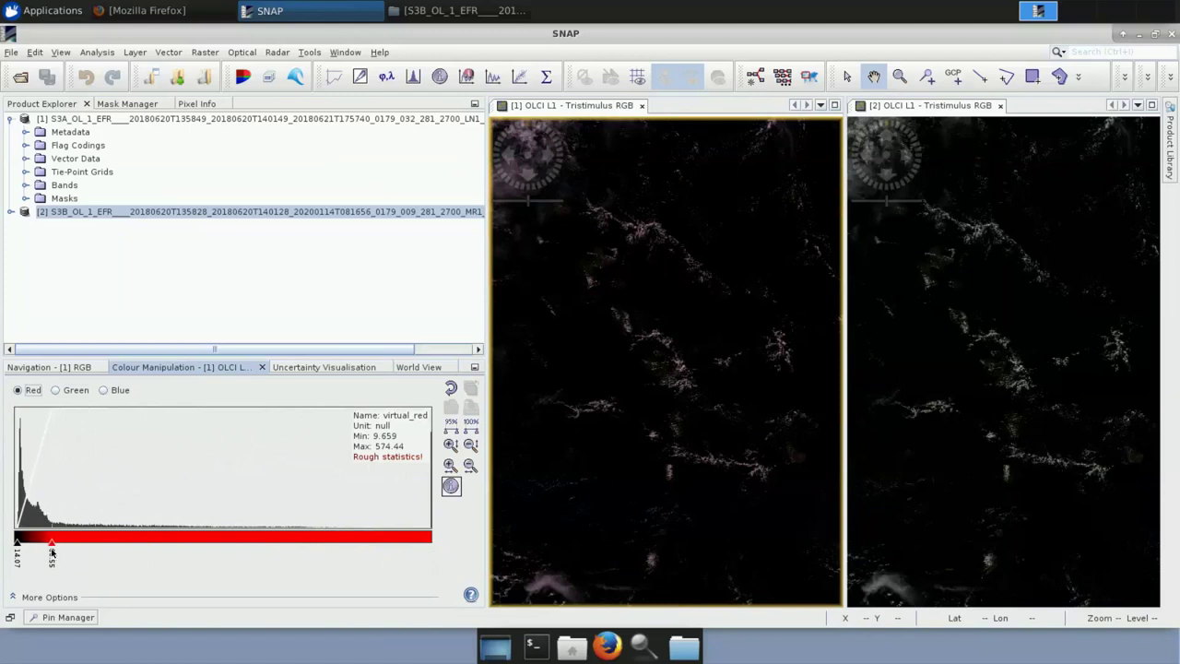
drag(51, 552, 53, 552)
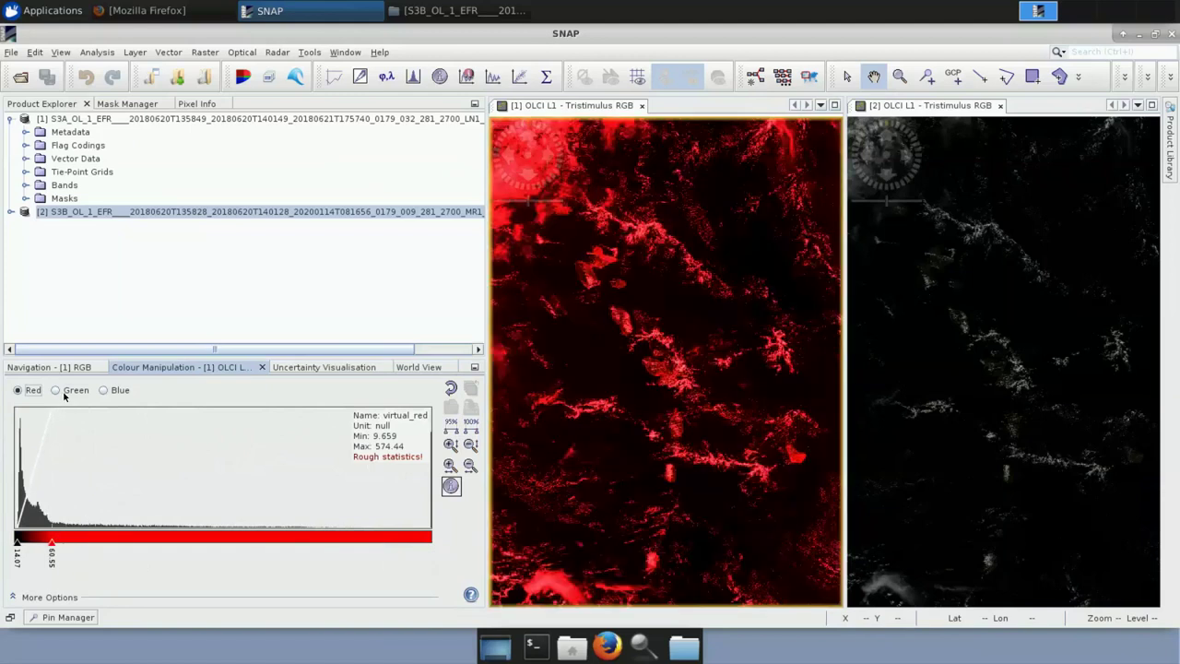
Lower the S3A RGB image's green channel maximum to about 78.26 and its blue channel maximum to about 101.46
click(56, 390)
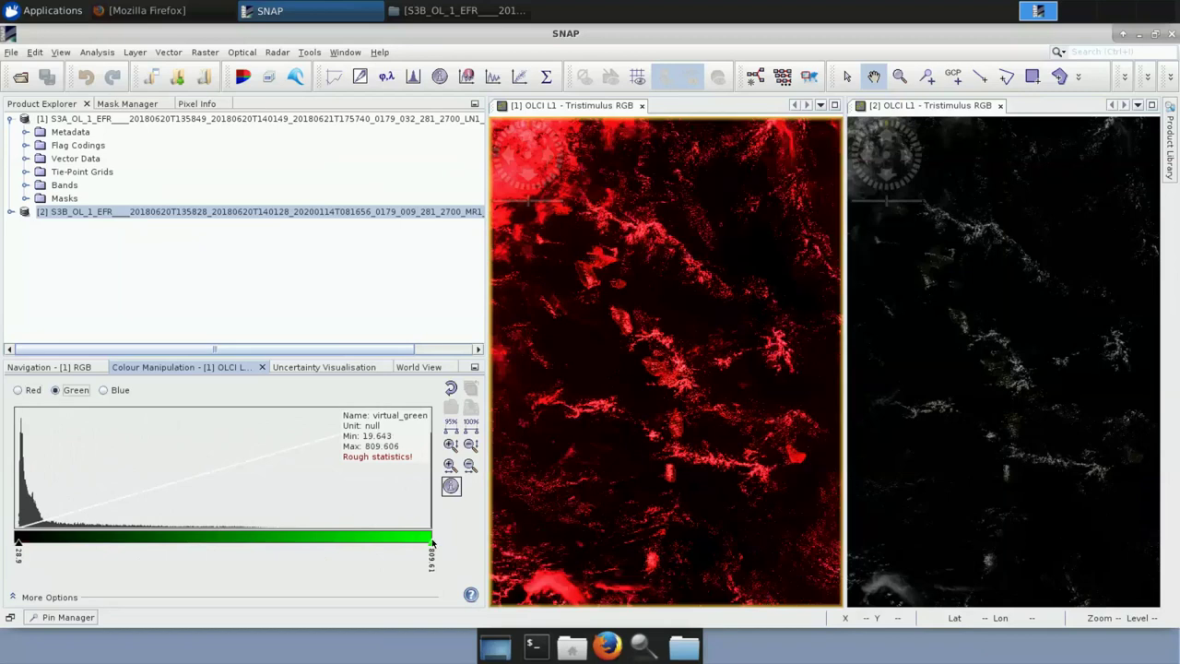
drag(303, 548, 44, 551)
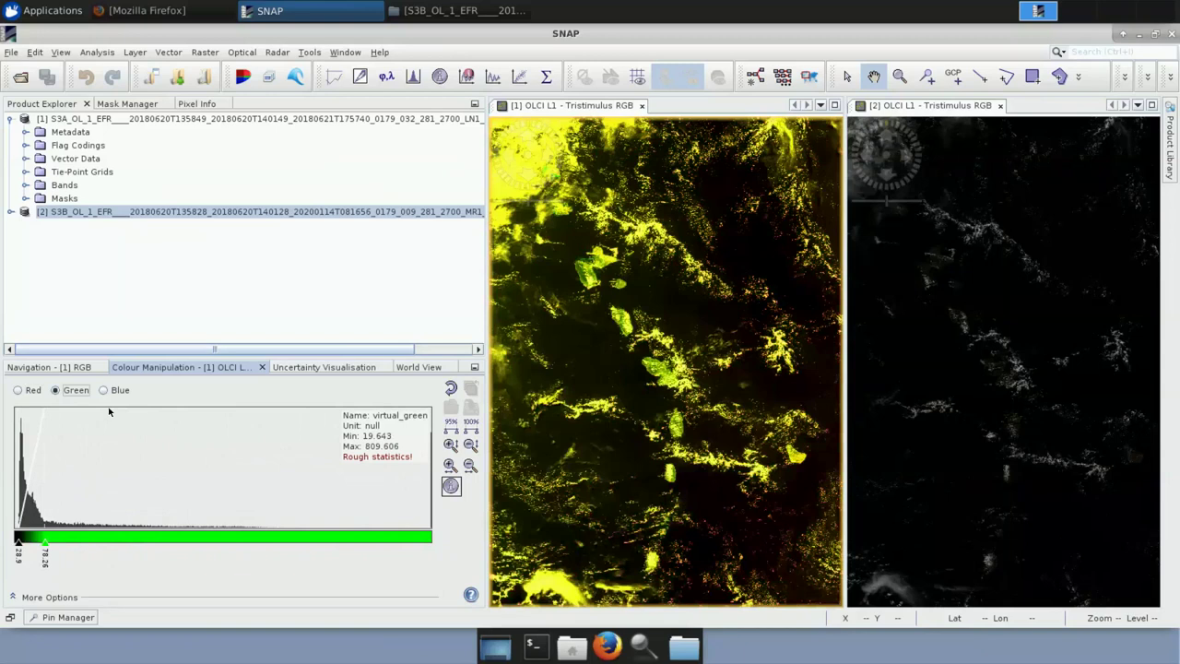
click(103, 390)
drag(395, 551, 53, 551)
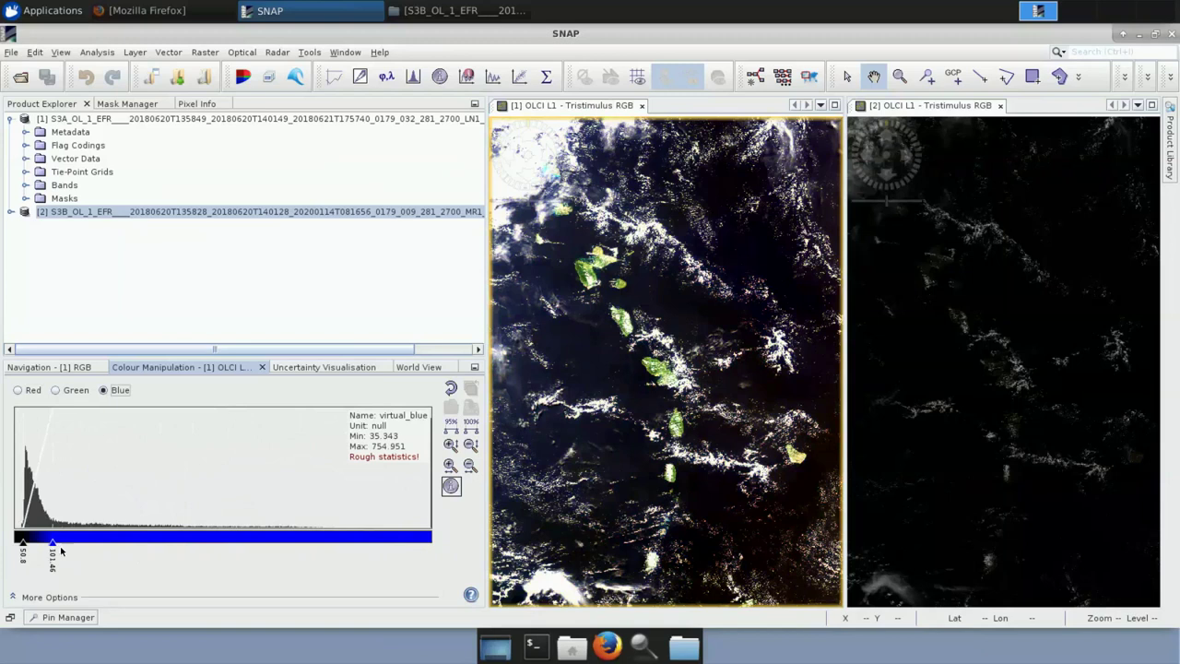
Switch to the S3B RGB image and set its blue channel maximum to 103
click(898, 108)
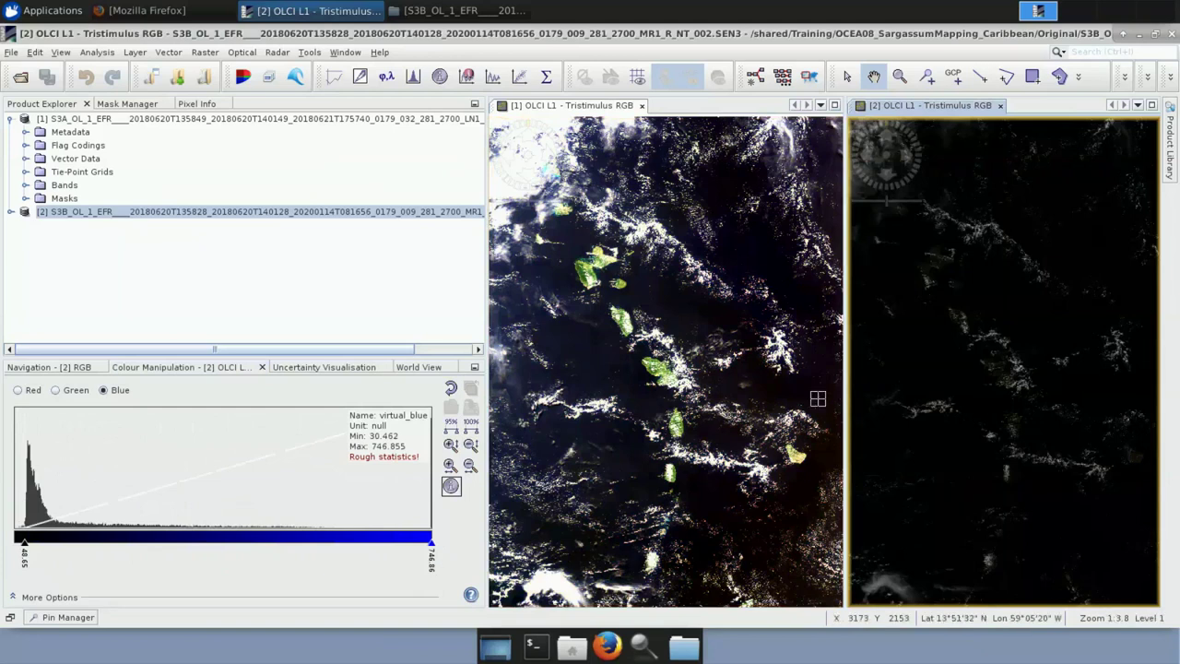
click(431, 560)
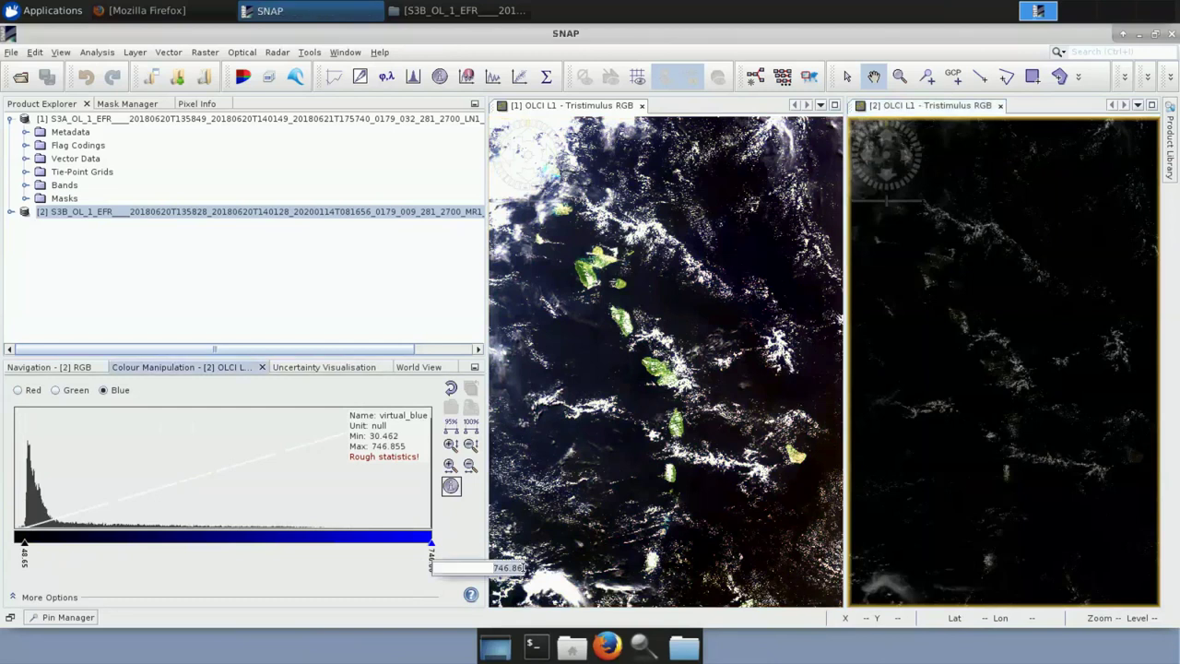
text(103)
key(Return)
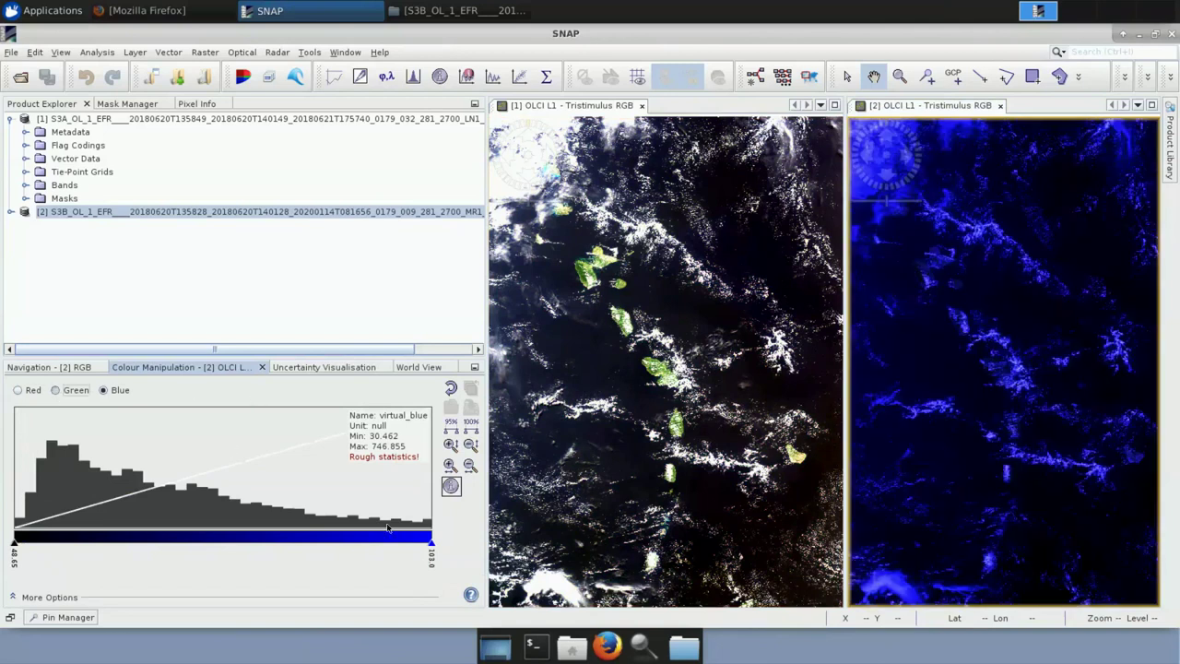
Set the S3B RGB image's green channel maximum to 72 and its red channel maximum to 54
click(56, 390)
click(433, 559)
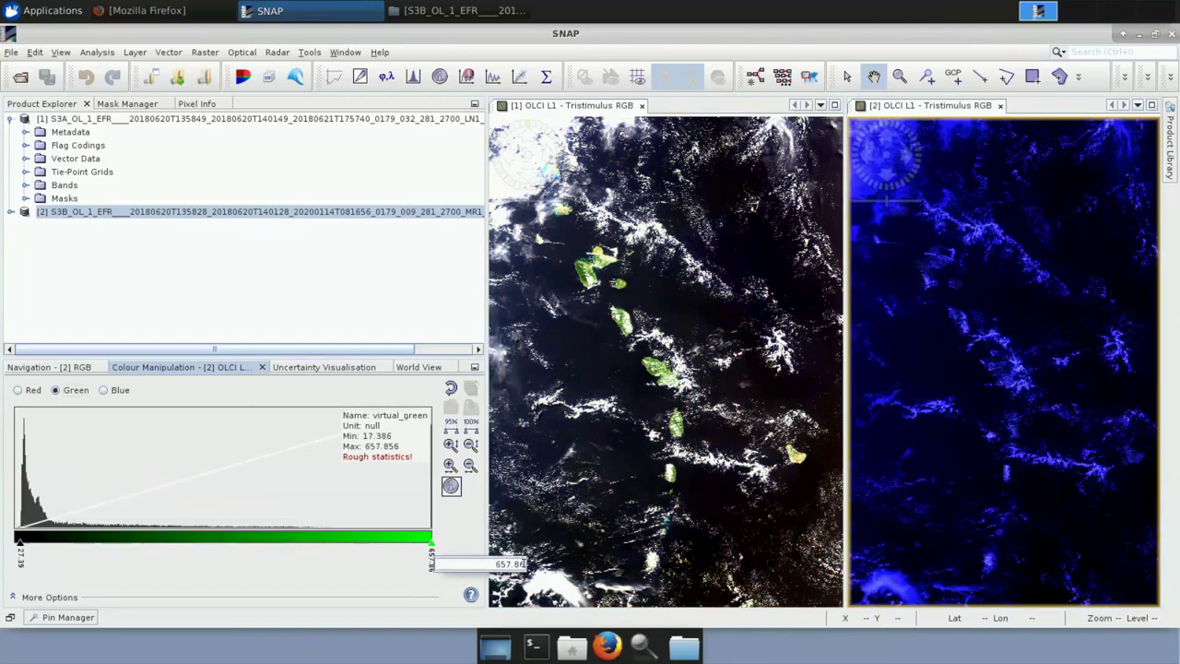
text(72)
key(Return)
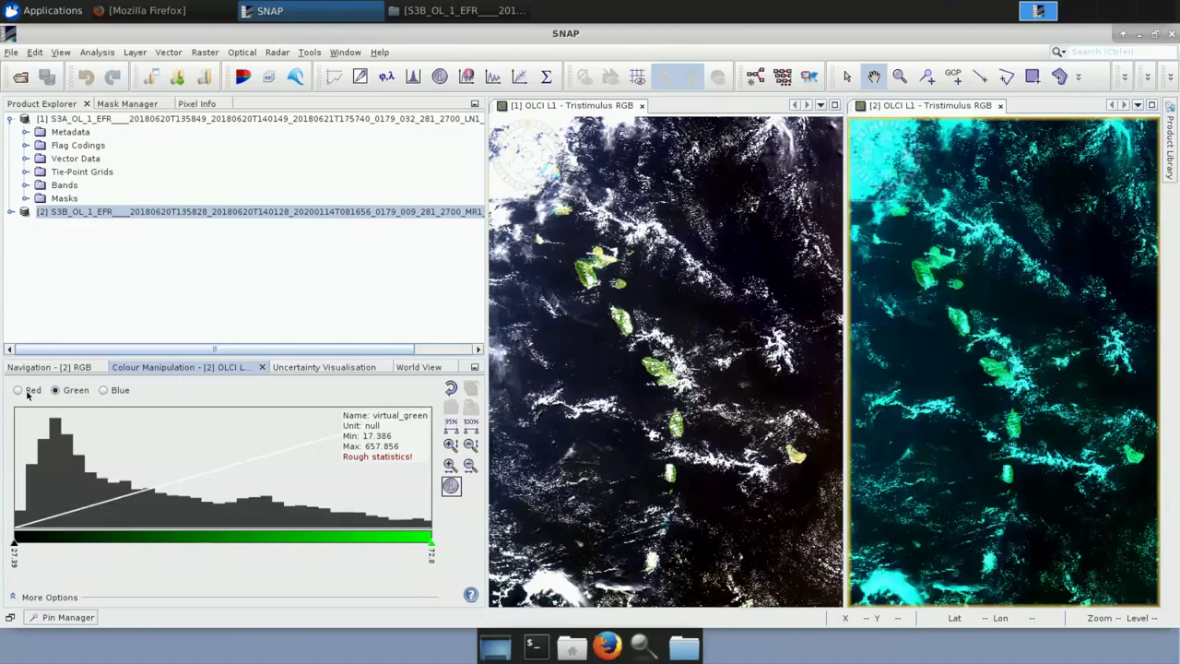
click(27, 390)
click(432, 557)
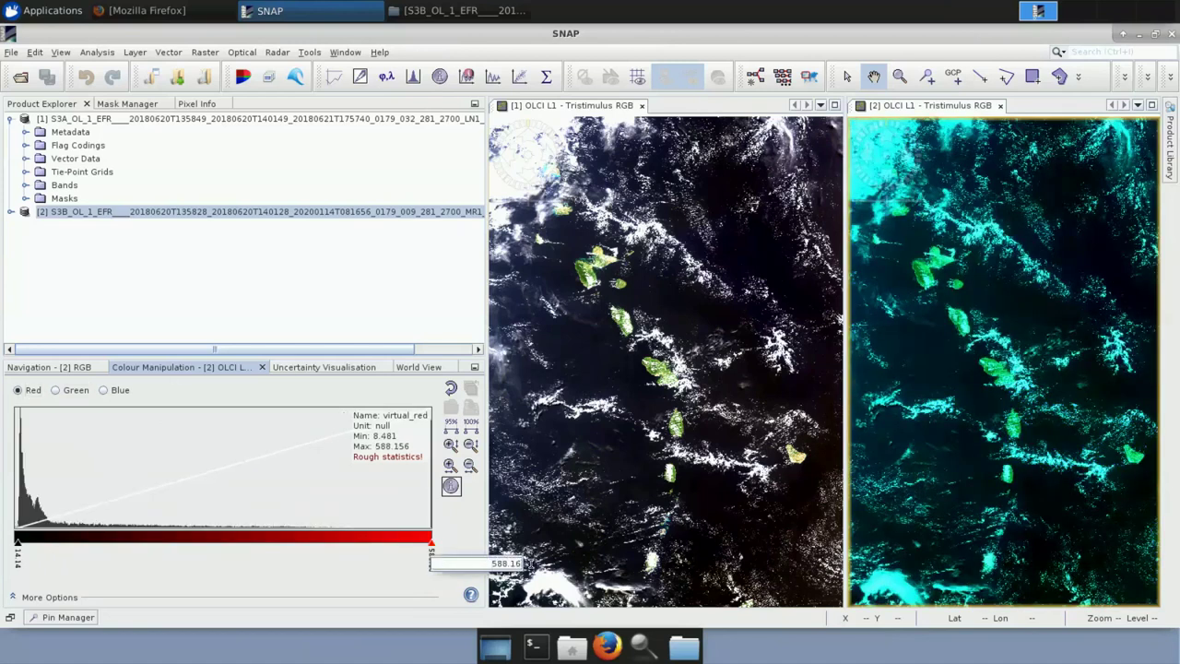
text(54)
key(Return)
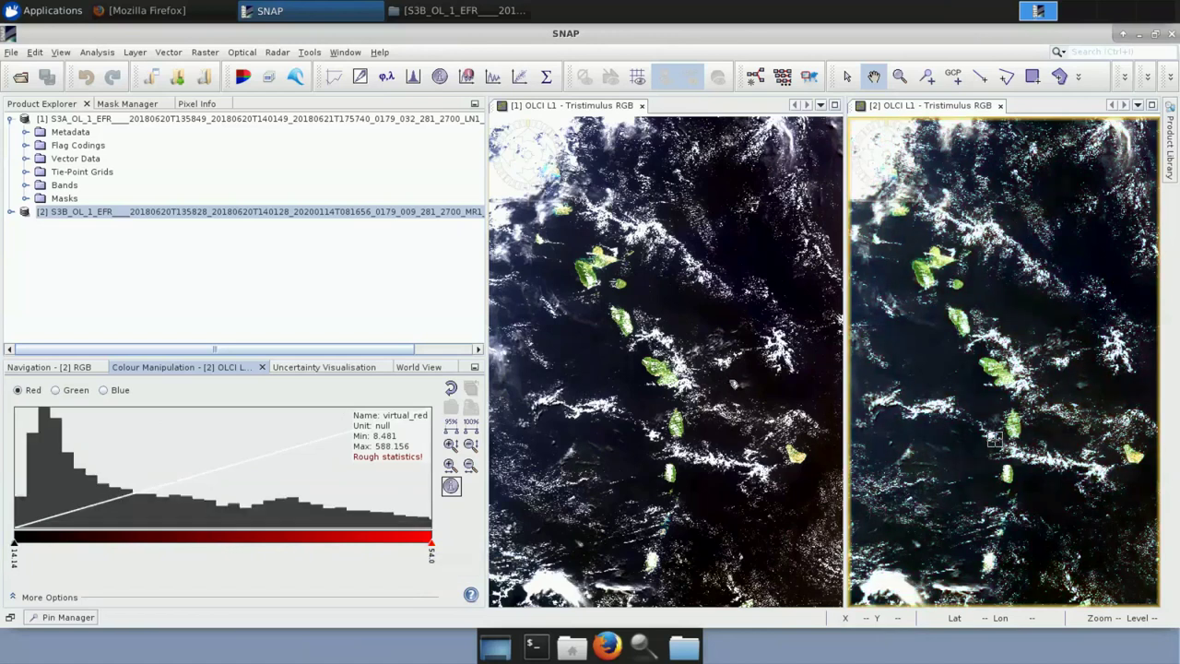
Zoom out and pan across the synchronised S3A and S3B images to compare clouds and brightness over the full scenes
scroll(691, 383, down, 5)
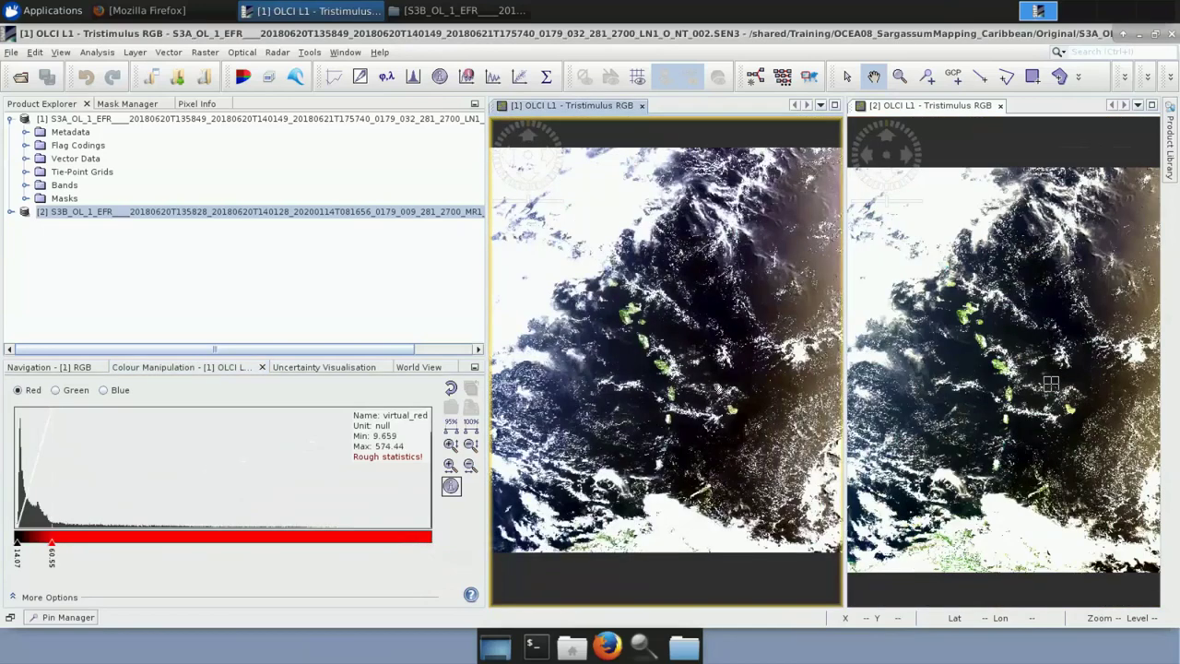
scroll(1051, 384, down, 3)
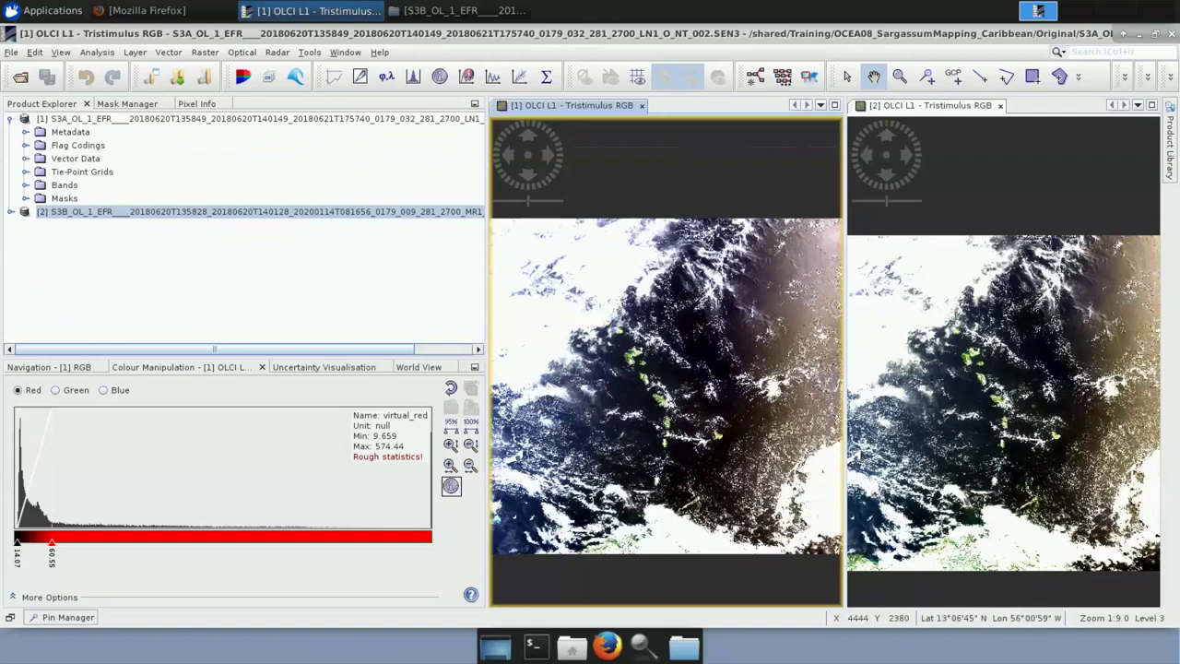
drag(558, 367, 566, 369)
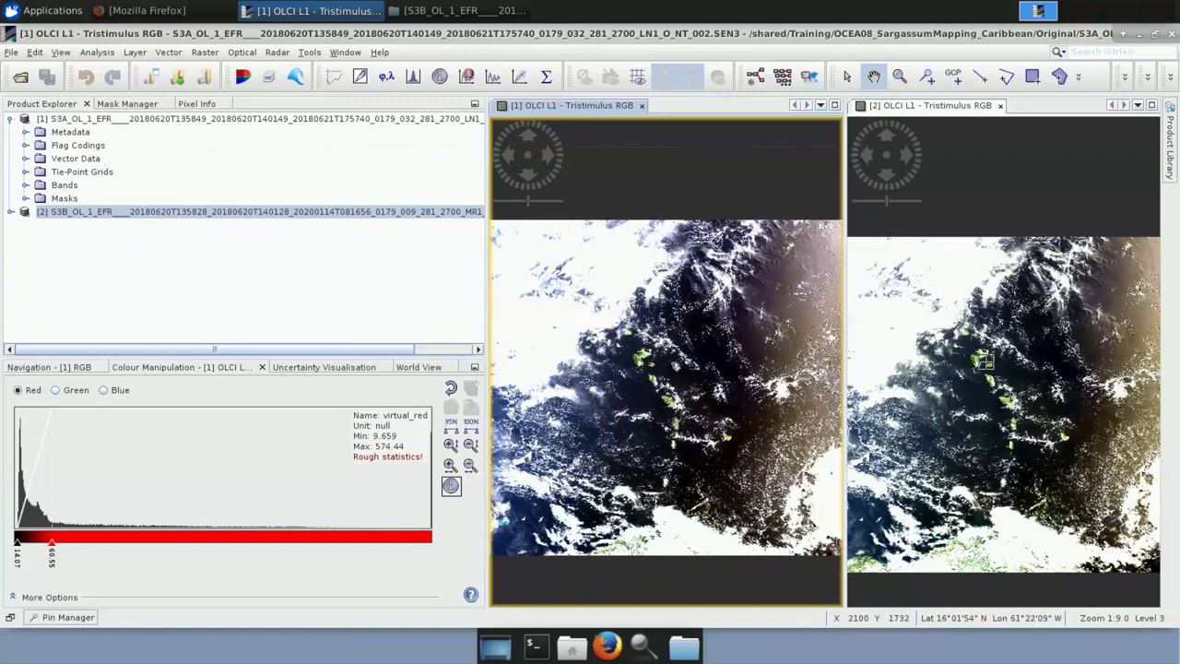
drag(685, 461, 770, 477)
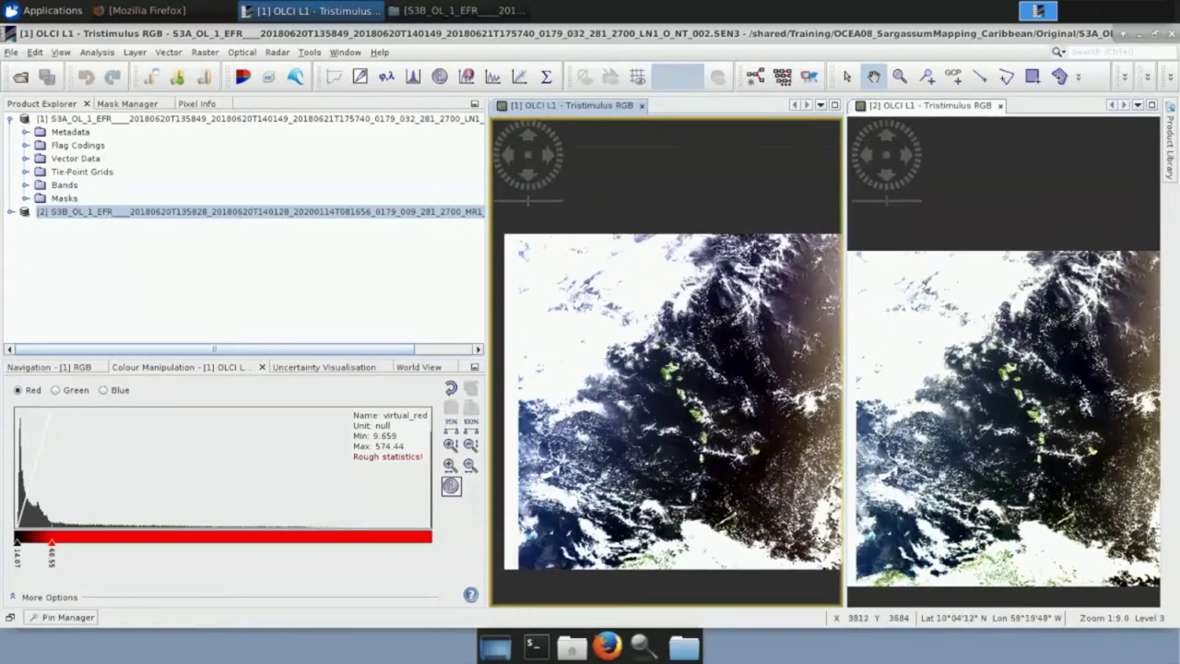
drag(1056, 493, 977, 492)
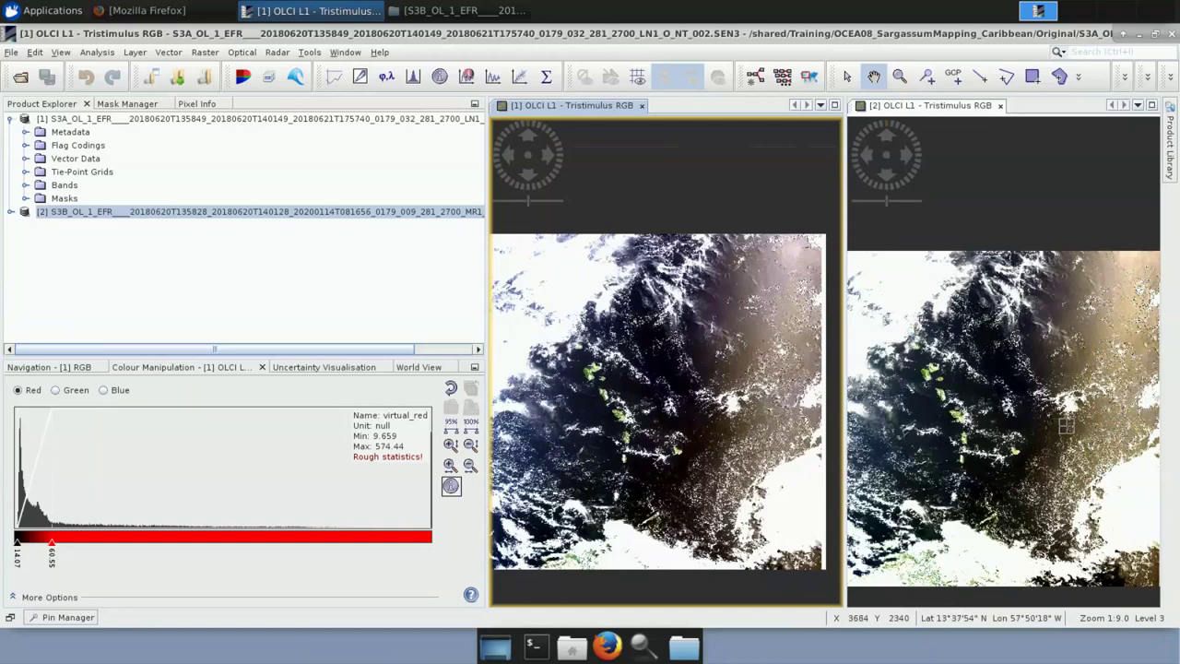
drag(725, 426, 797, 419)
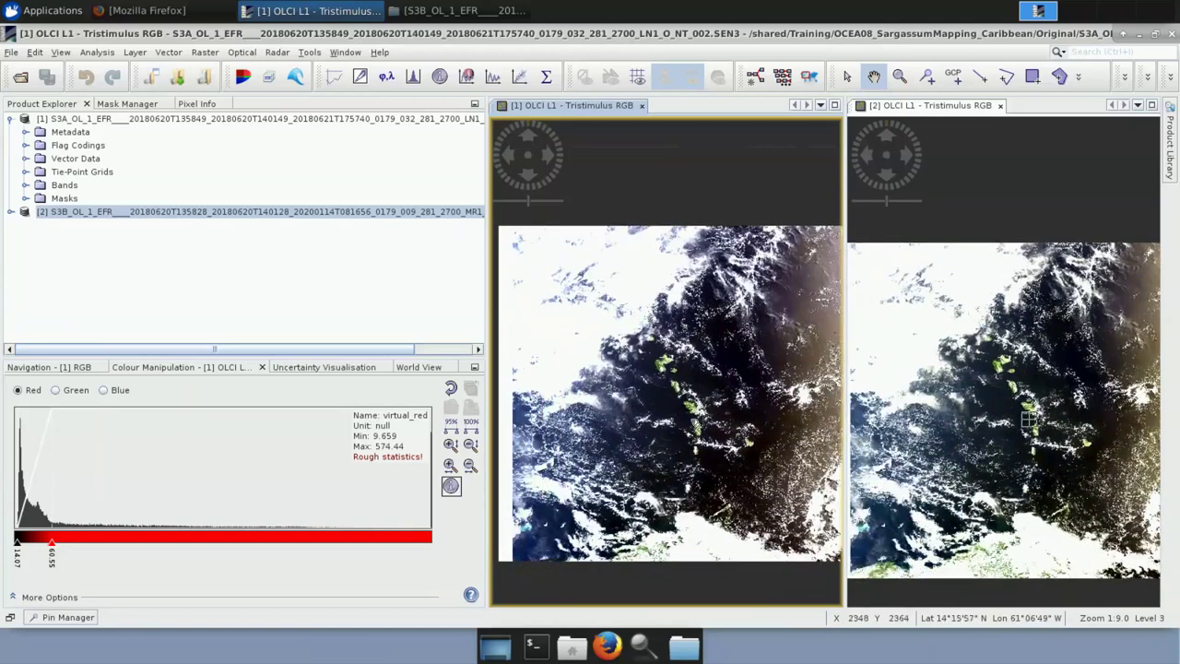
Zoom in on the Caribbean island chain in both images and examine the water west of the islands for Sargassum
scroll(695, 424, up, 3)
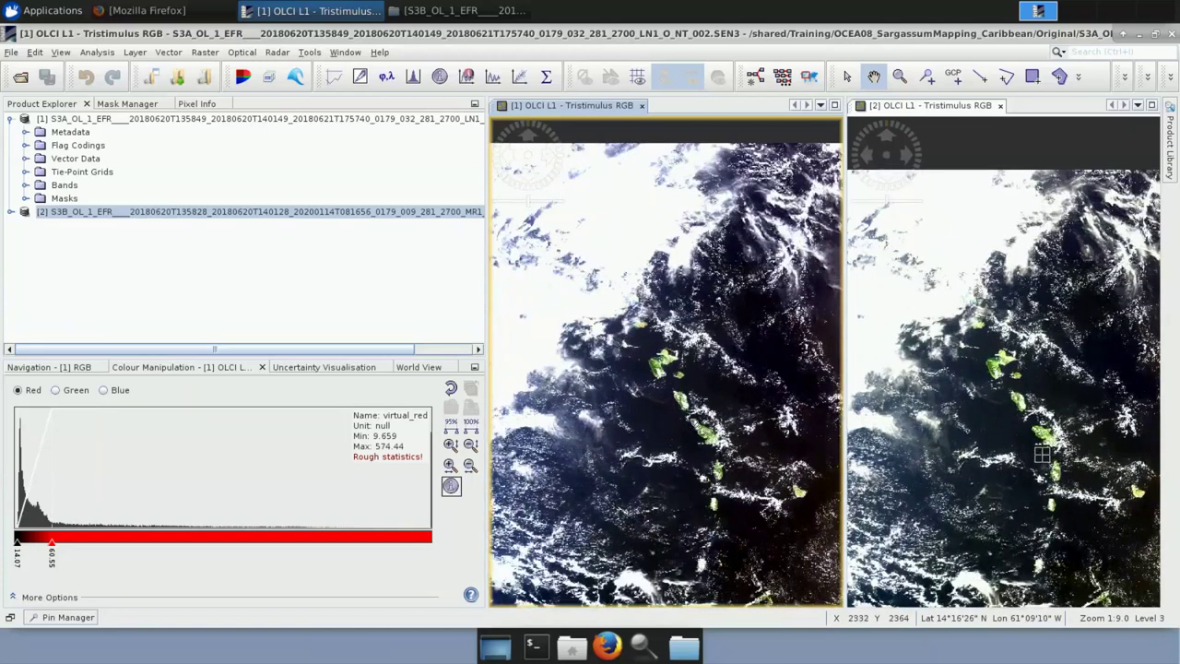
scroll(687, 453, up, 1)
drag(694, 474, 612, 320)
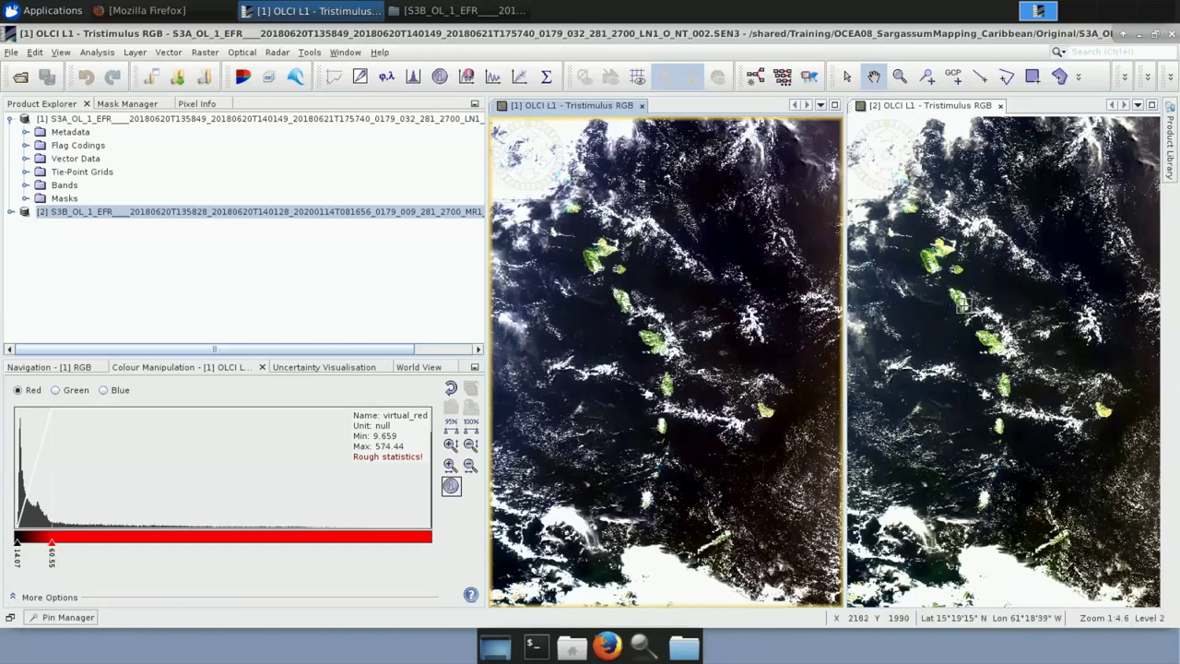
scroll(962, 305, up, 4)
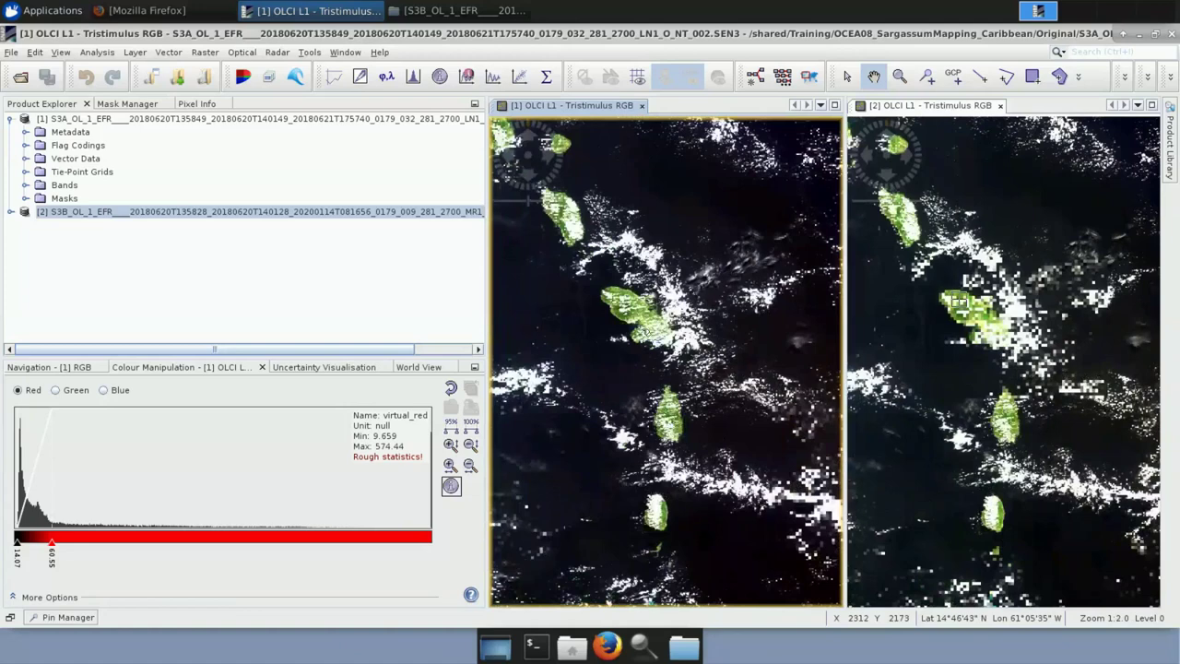
scroll(962, 304, up, 3)
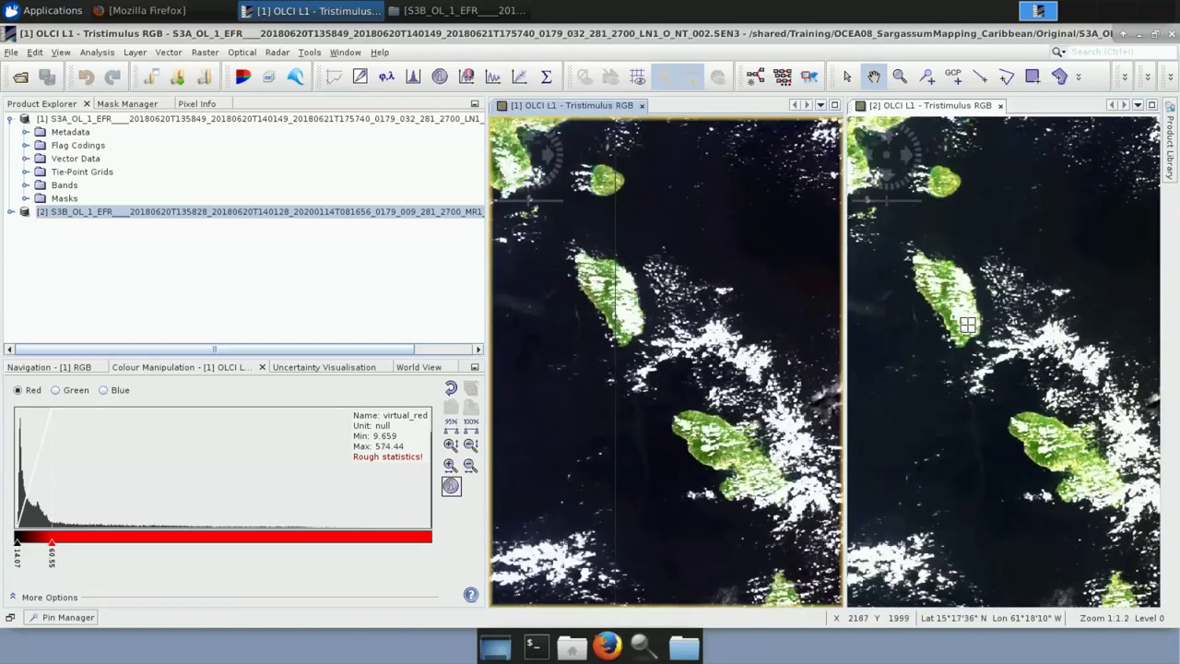
drag(635, 325, 741, 380)
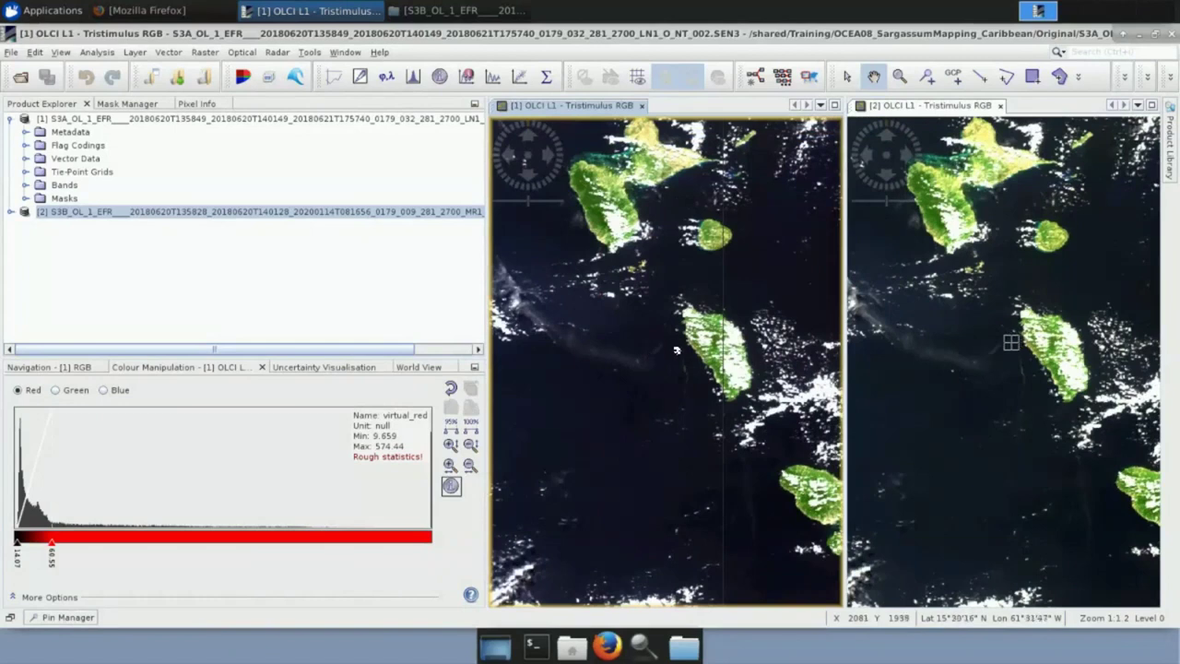
scroll(682, 364, up, 1)
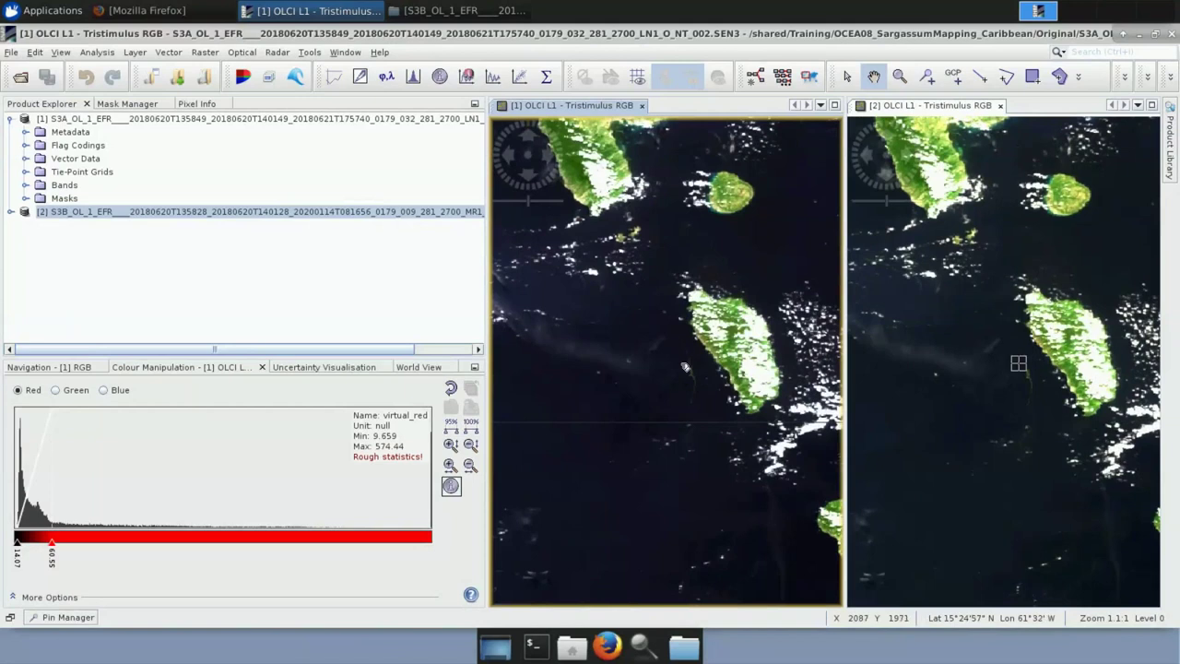
drag(671, 395, 653, 363)
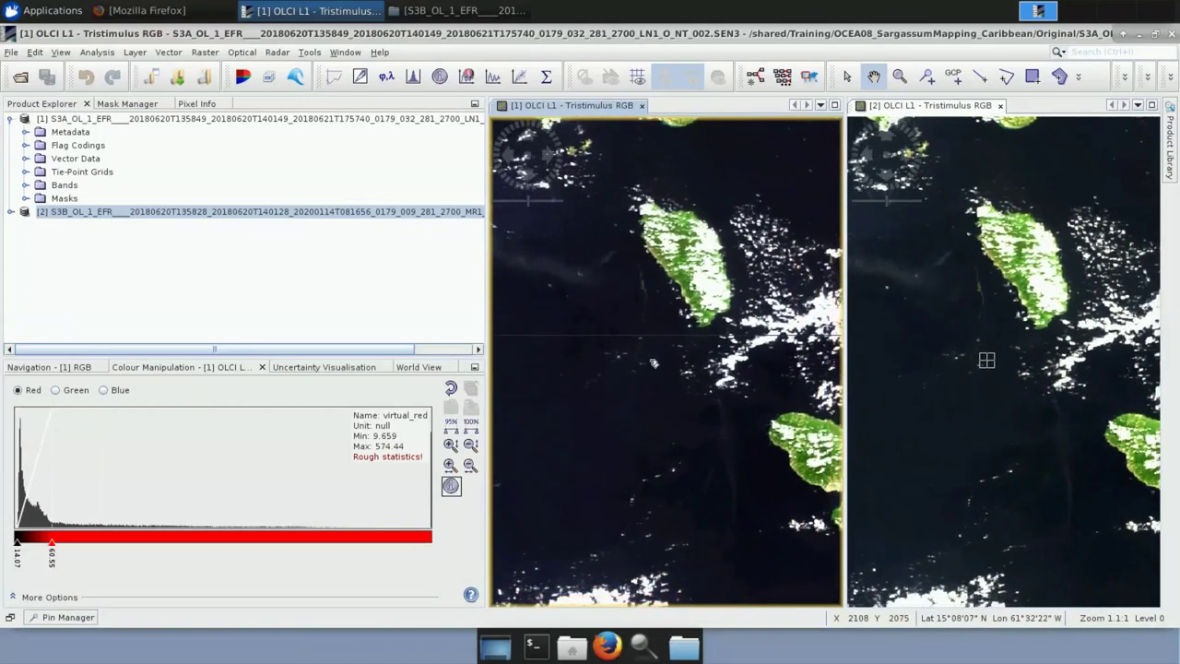
scroll(653, 364, down, 2)
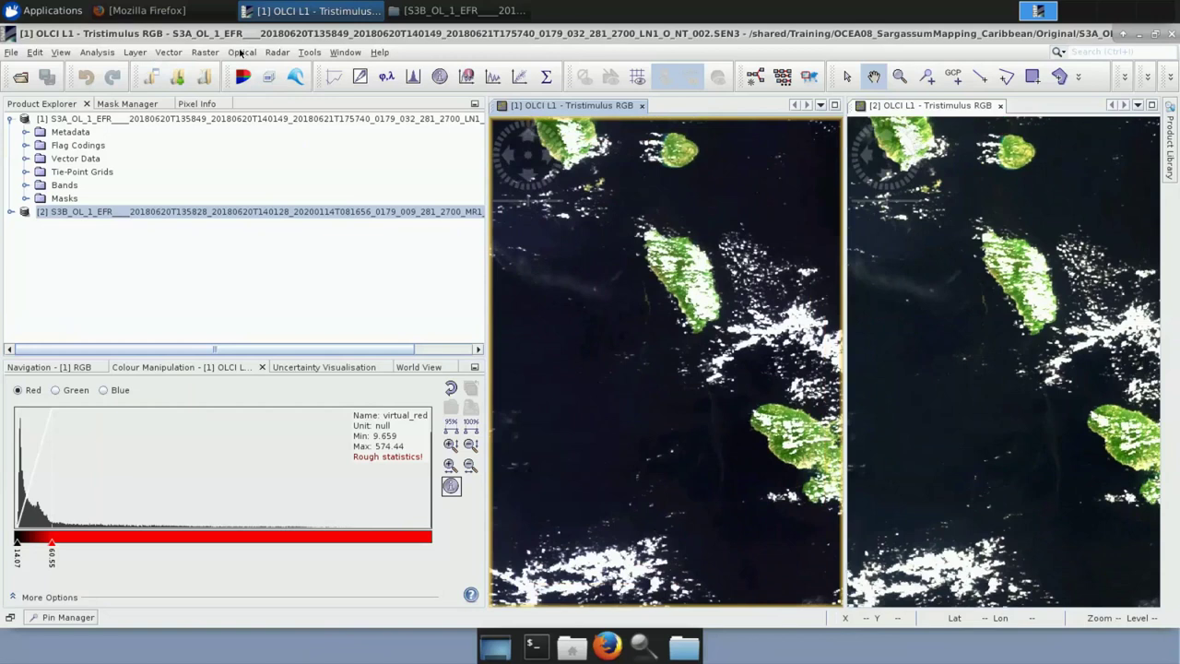
Open the Spectrum View, dismiss its tip, and display the Oa*_radiance spectrum for water pixels beside the island in the S3A image
click(241, 53)
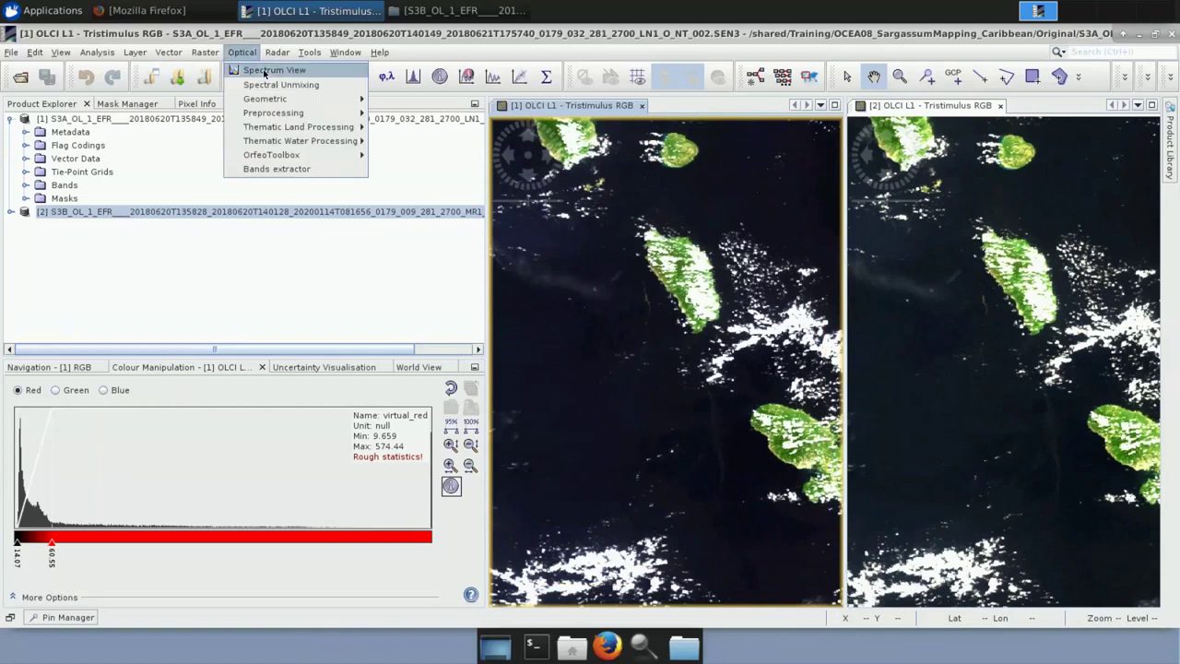
click(264, 71)
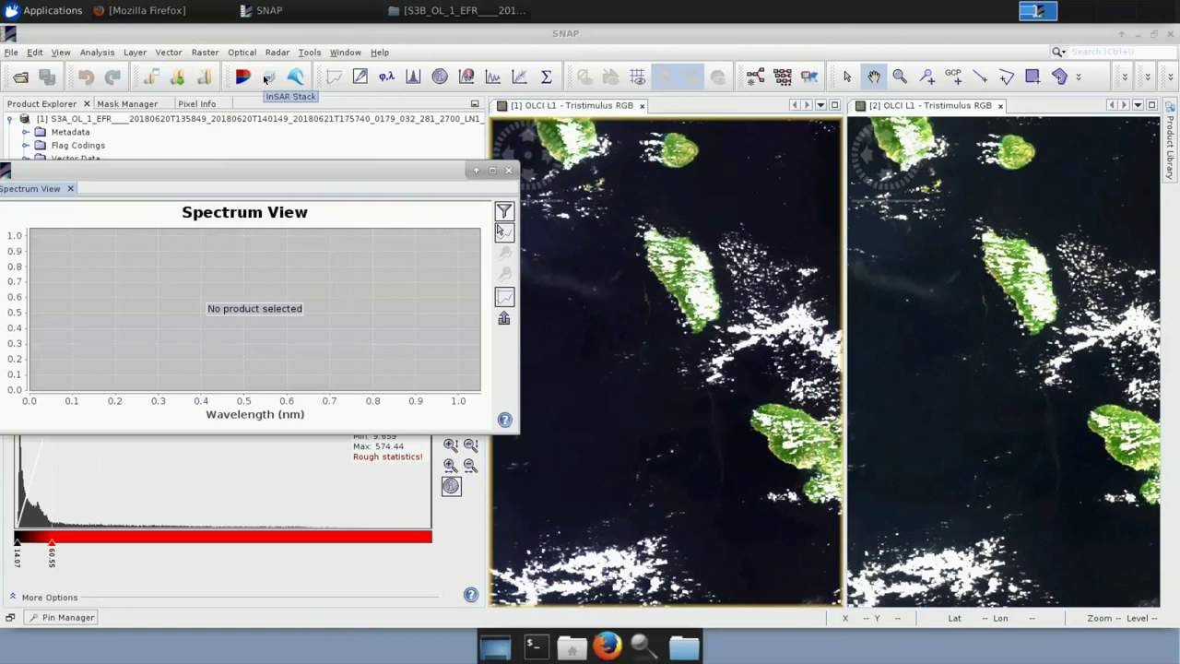
drag(338, 178, 347, 191)
click(510, 244)
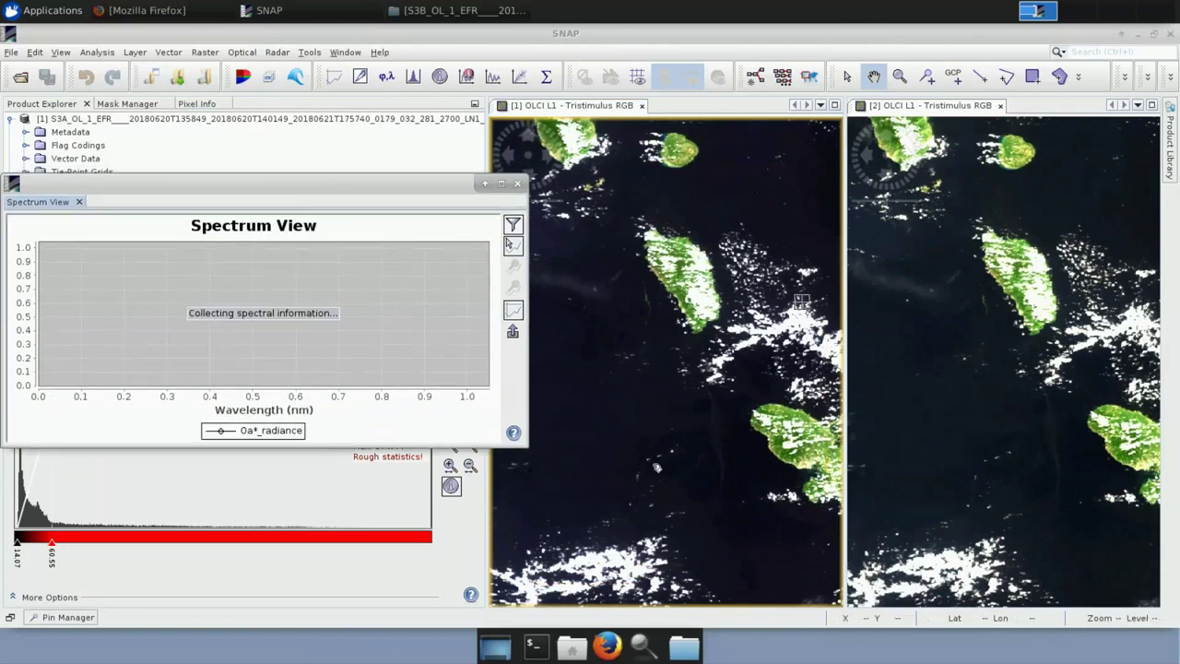
click(334, 363)
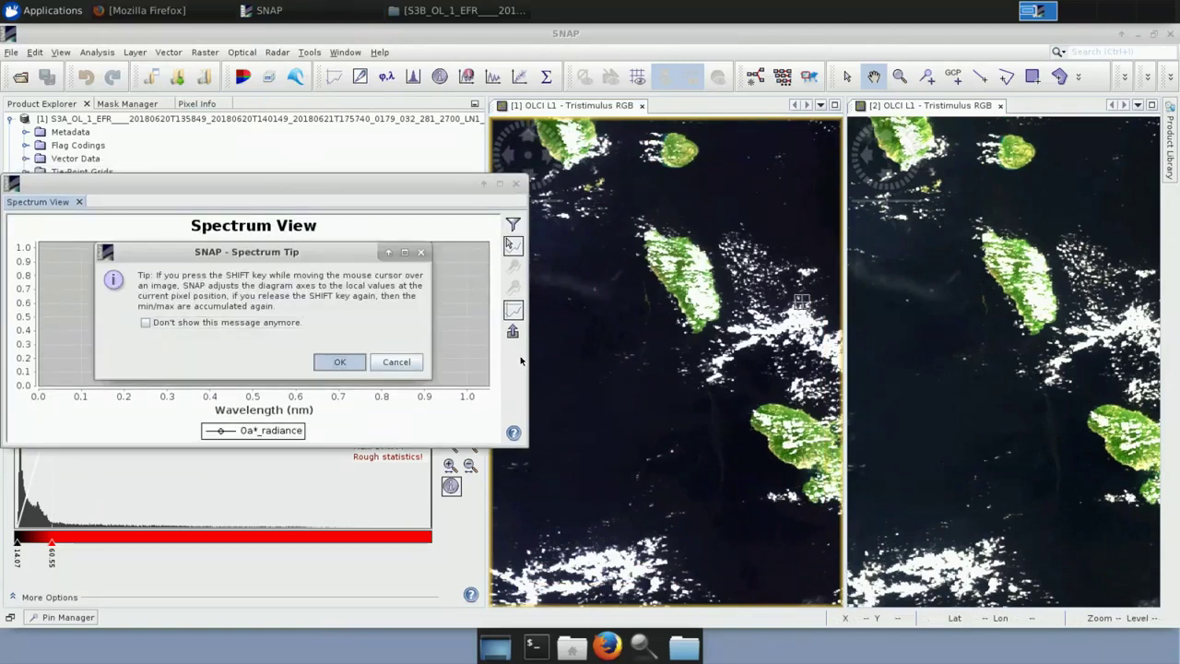
click(595, 361)
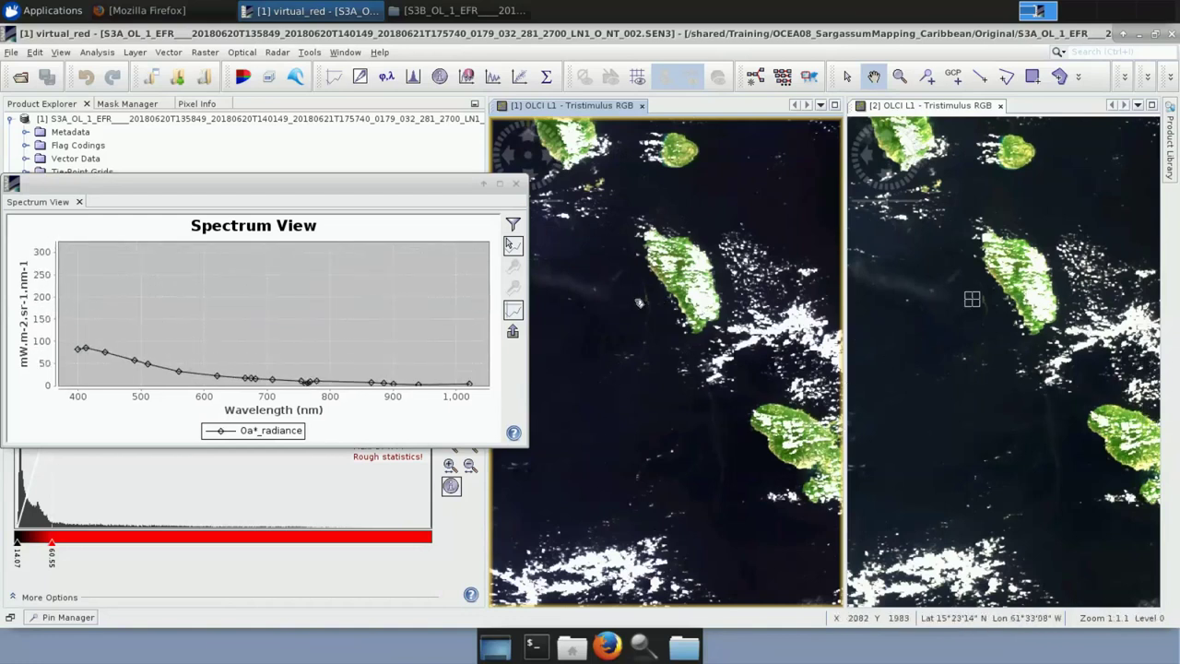
Place two pins in the S3A image, one on open water west of the island and one on the streak beside its coast
scroll(639, 303, up, 3)
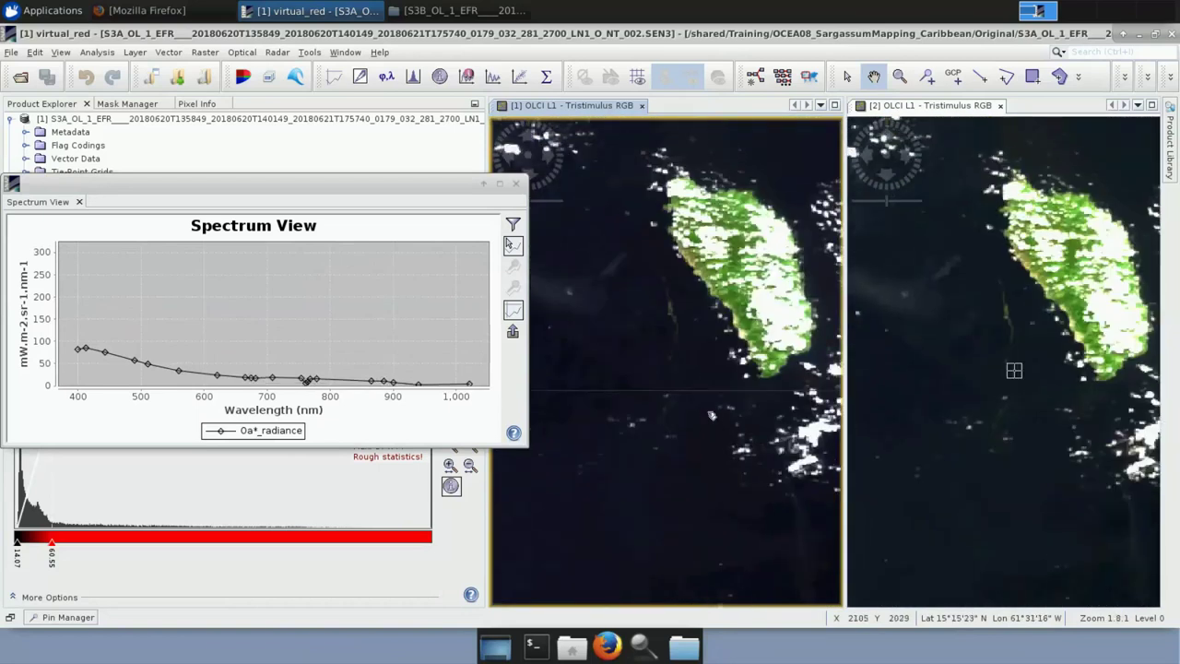
drag(711, 415, 741, 454)
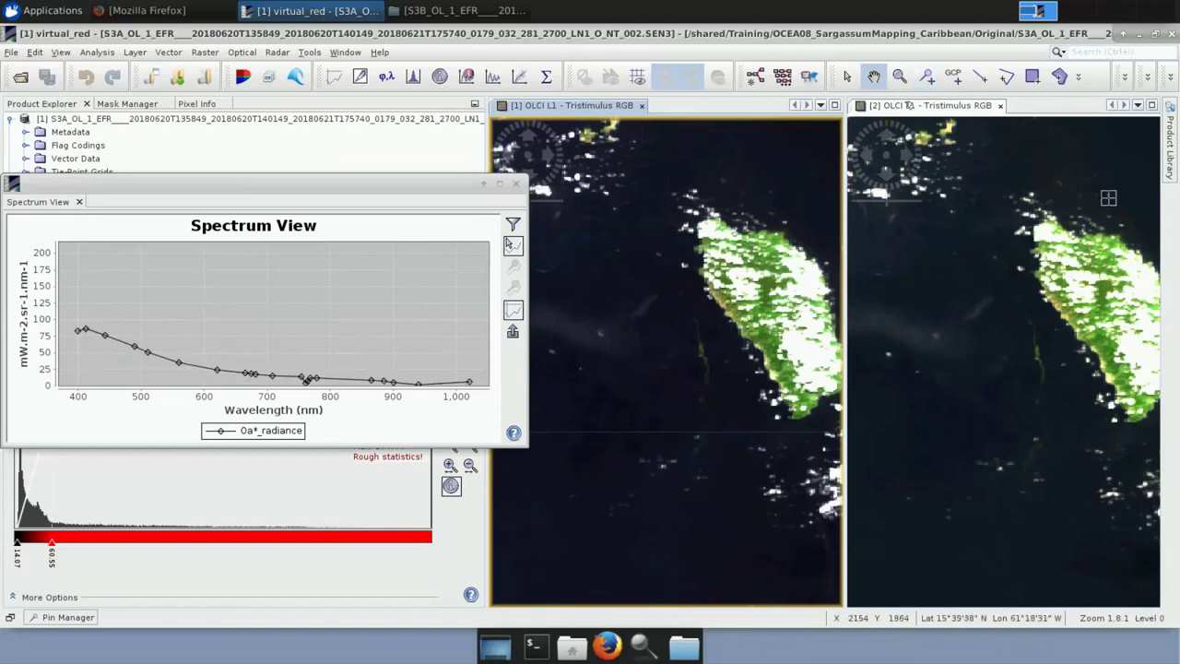
click(926, 76)
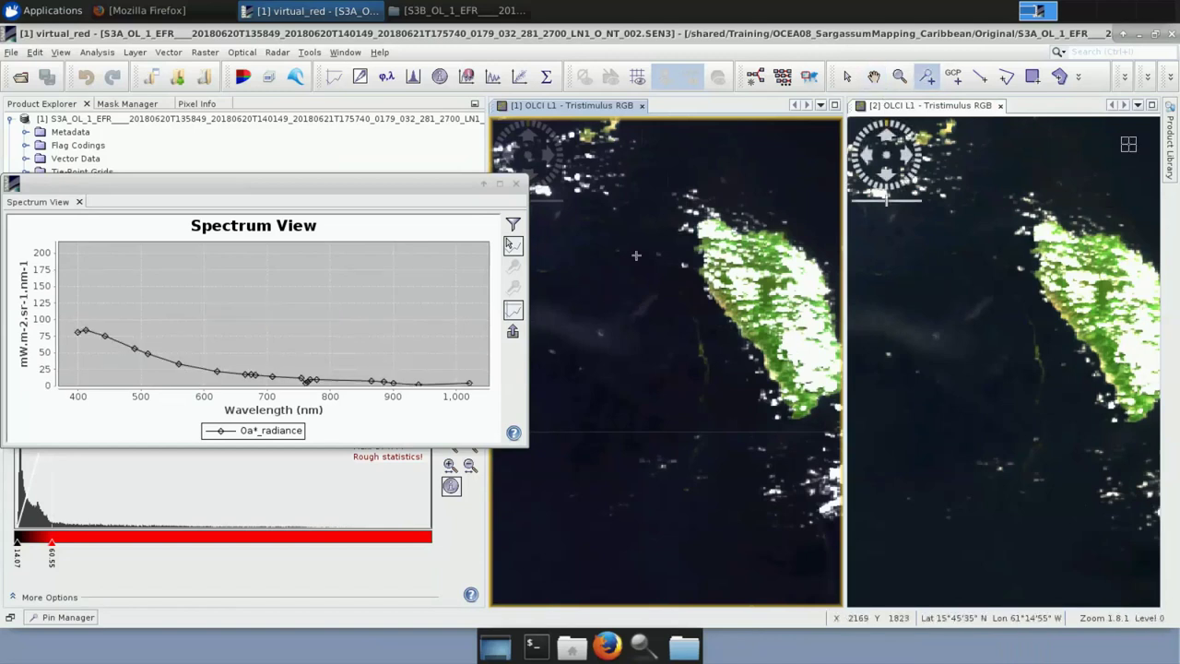
click(595, 281)
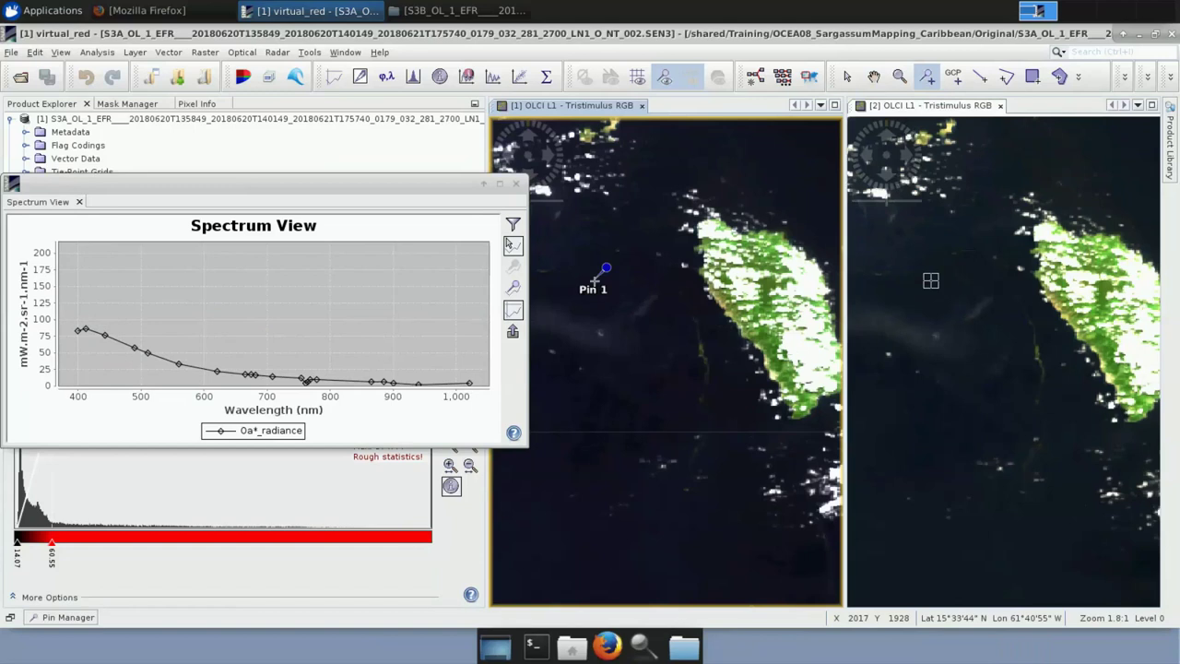
click(701, 349)
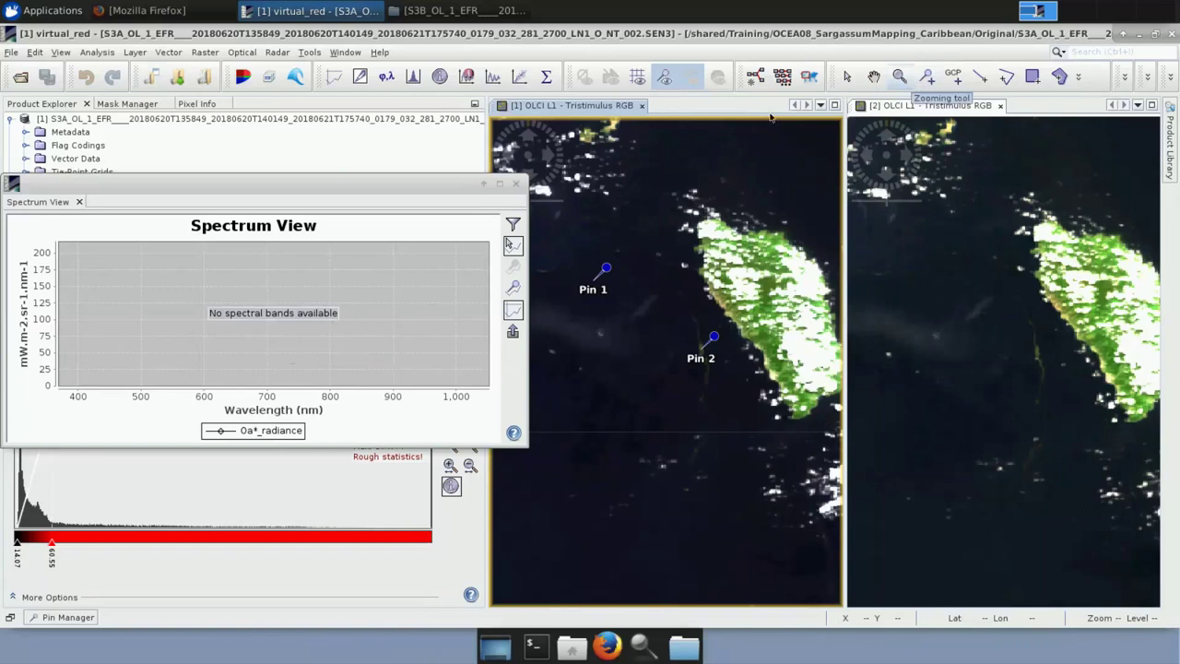
Show the spectra of all pins in the Spectrum View and turn off the spectrum at the cursor position
drag(415, 188, 439, 217)
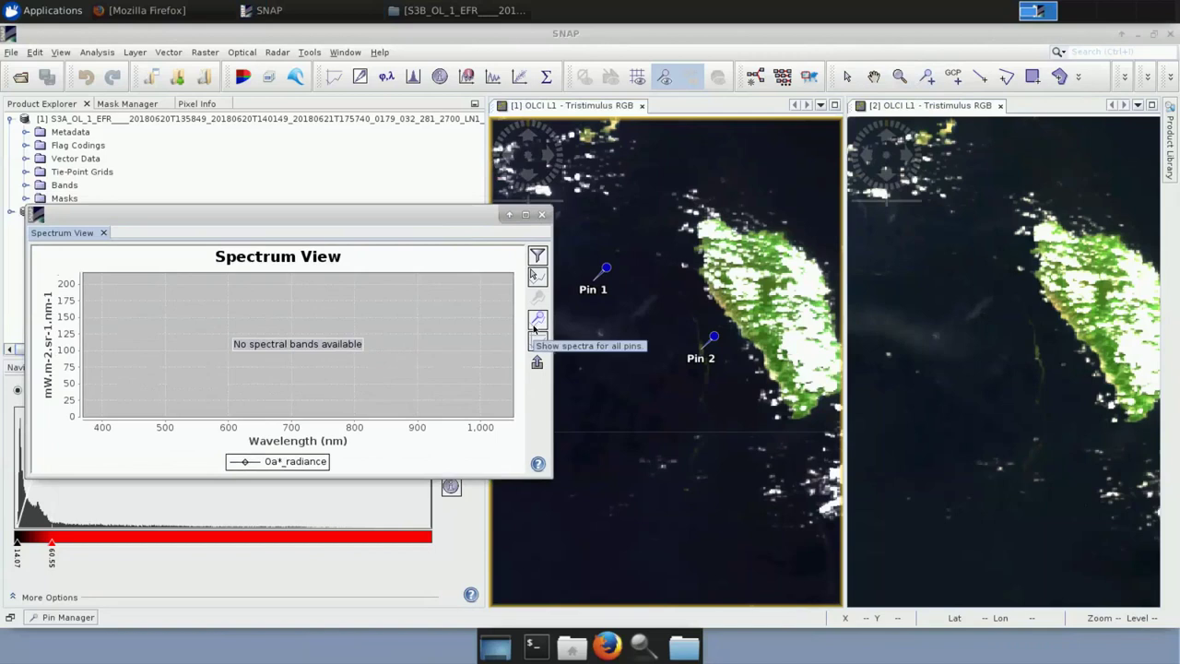
click(535, 322)
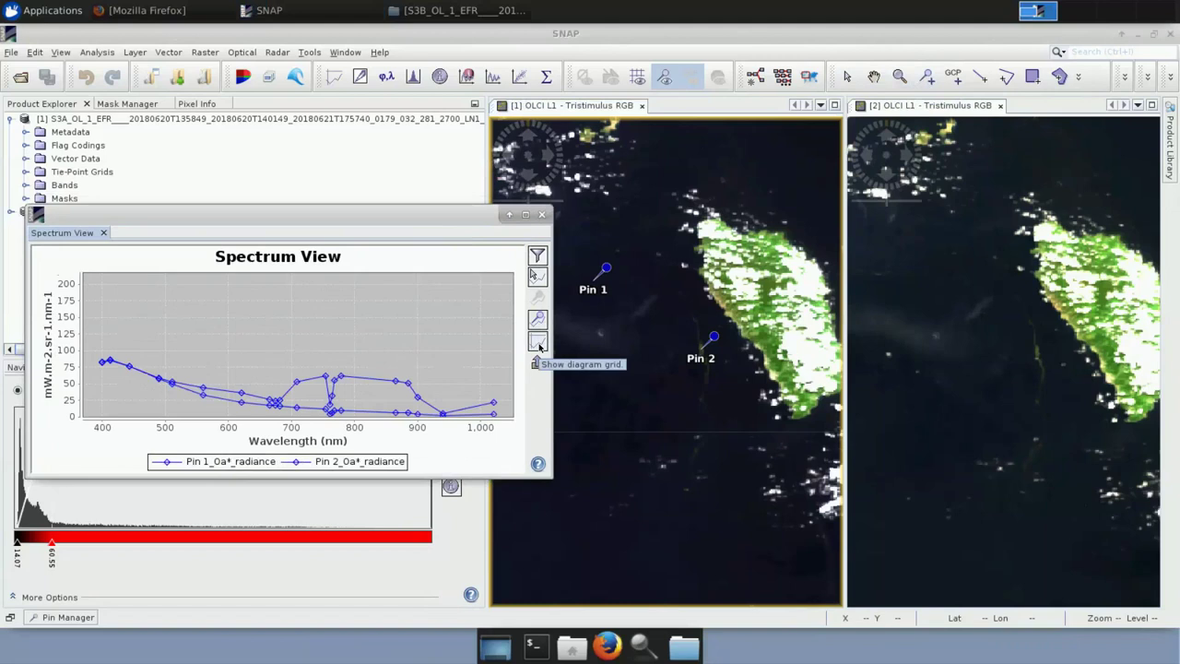
click(541, 278)
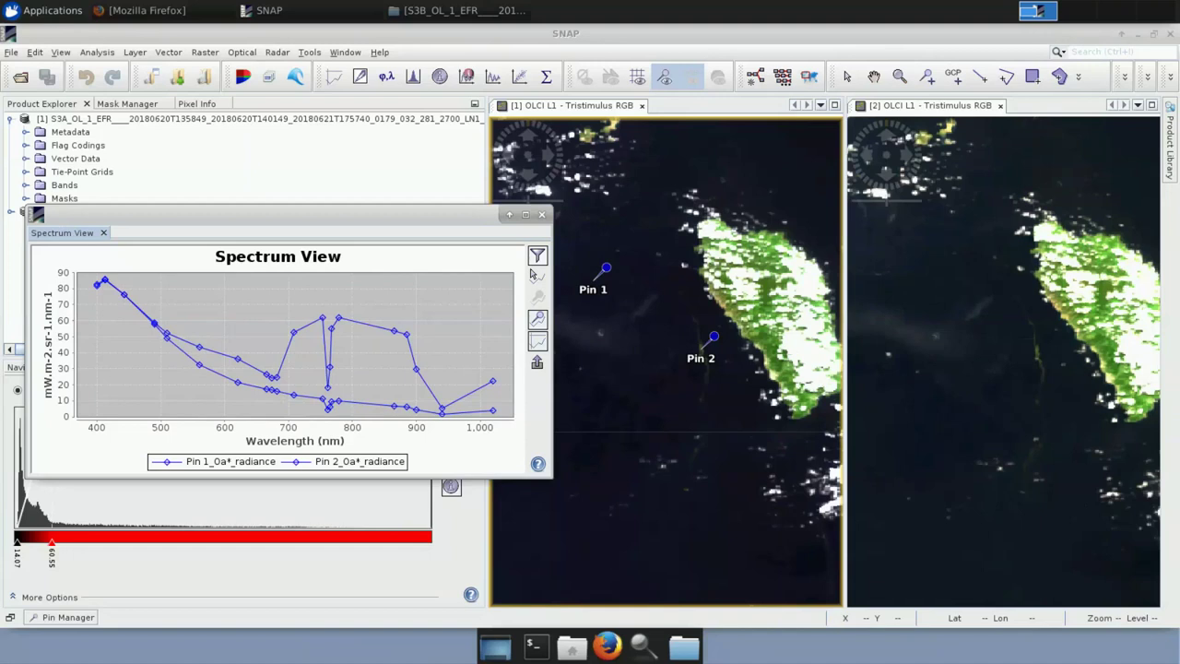
Review the spectrum chart's Title, Plot and Other properties and its save dialog, leaving both without changes
right_click(187, 284)
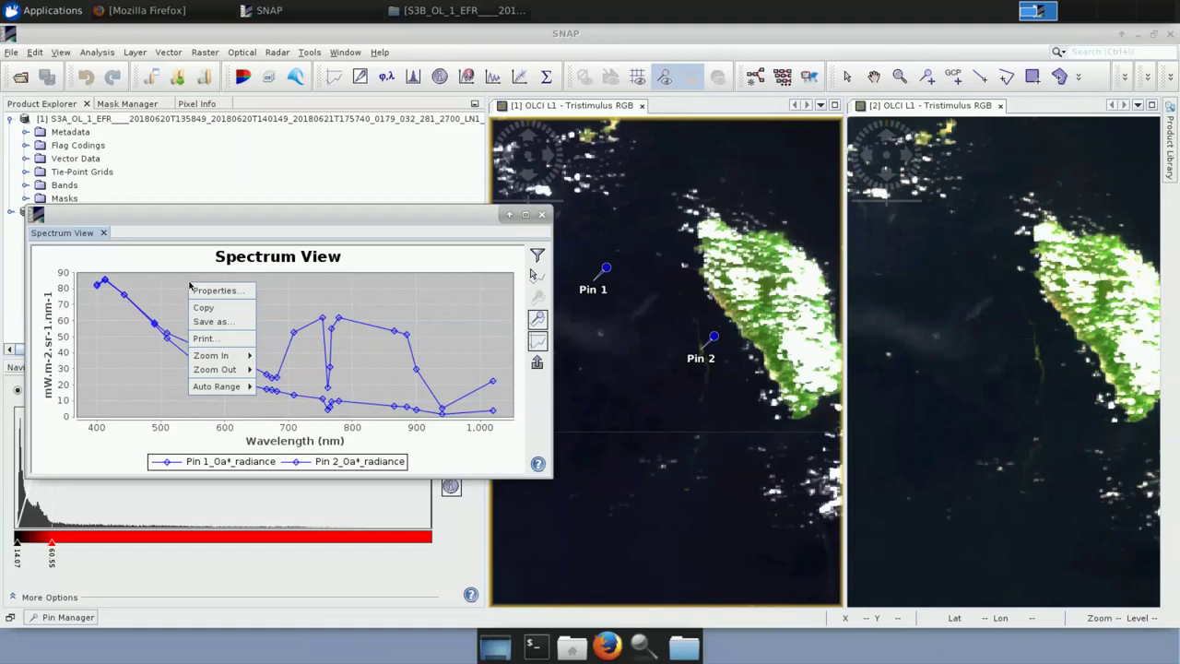
click(202, 292)
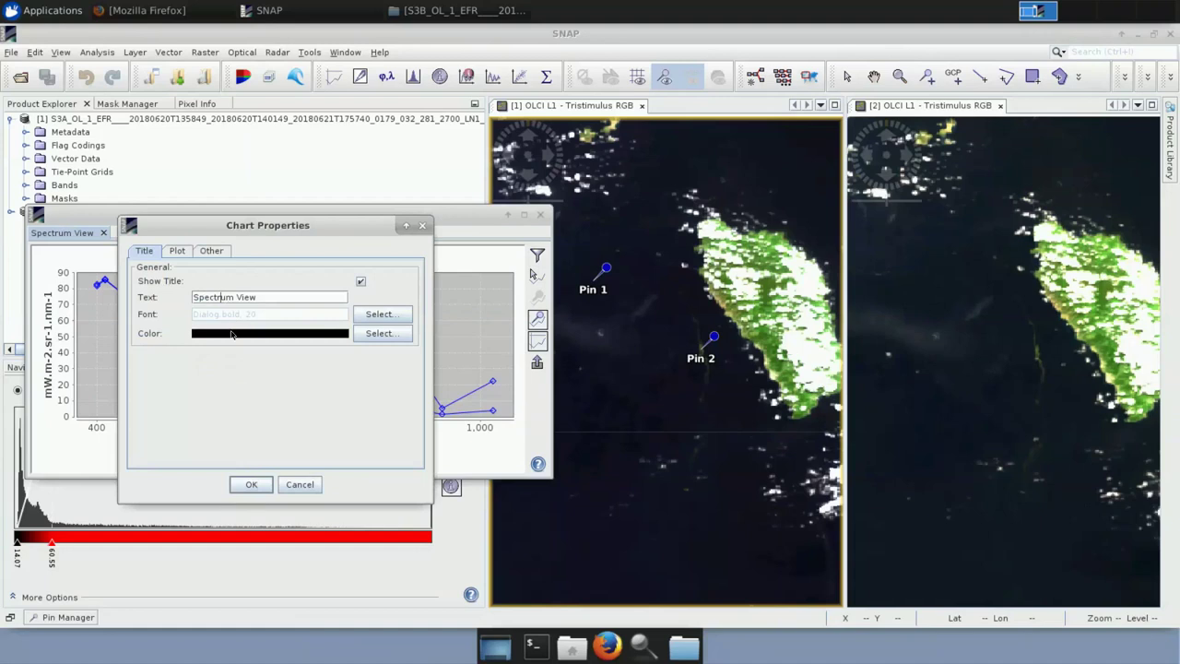
click(176, 253)
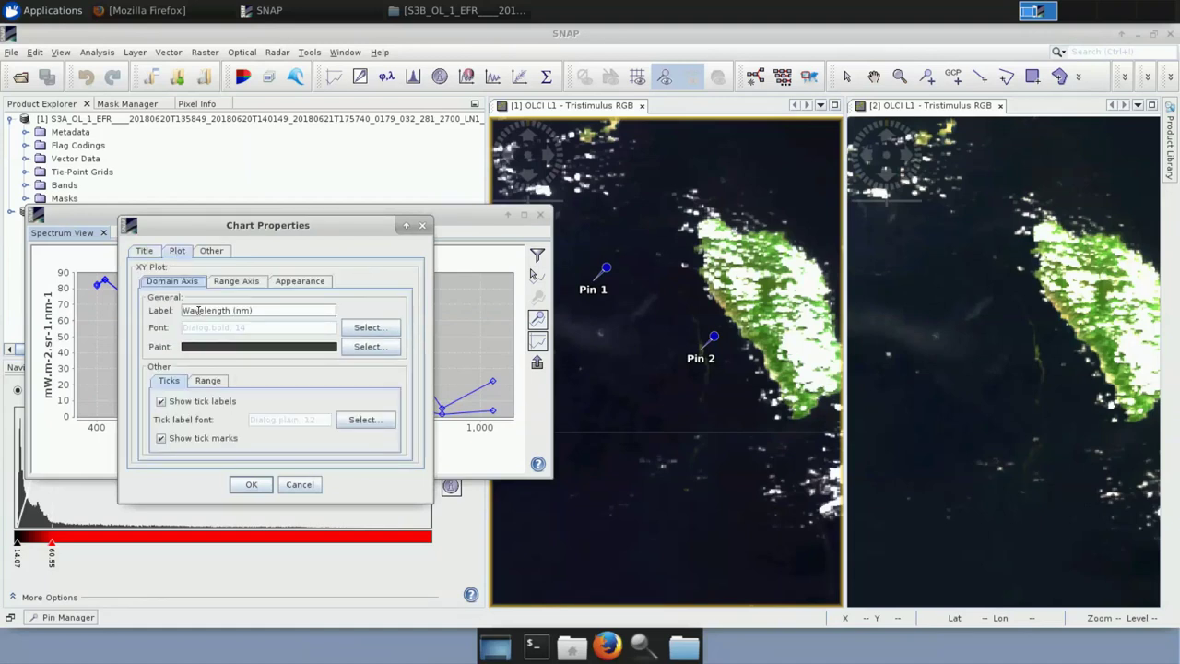
click(211, 251)
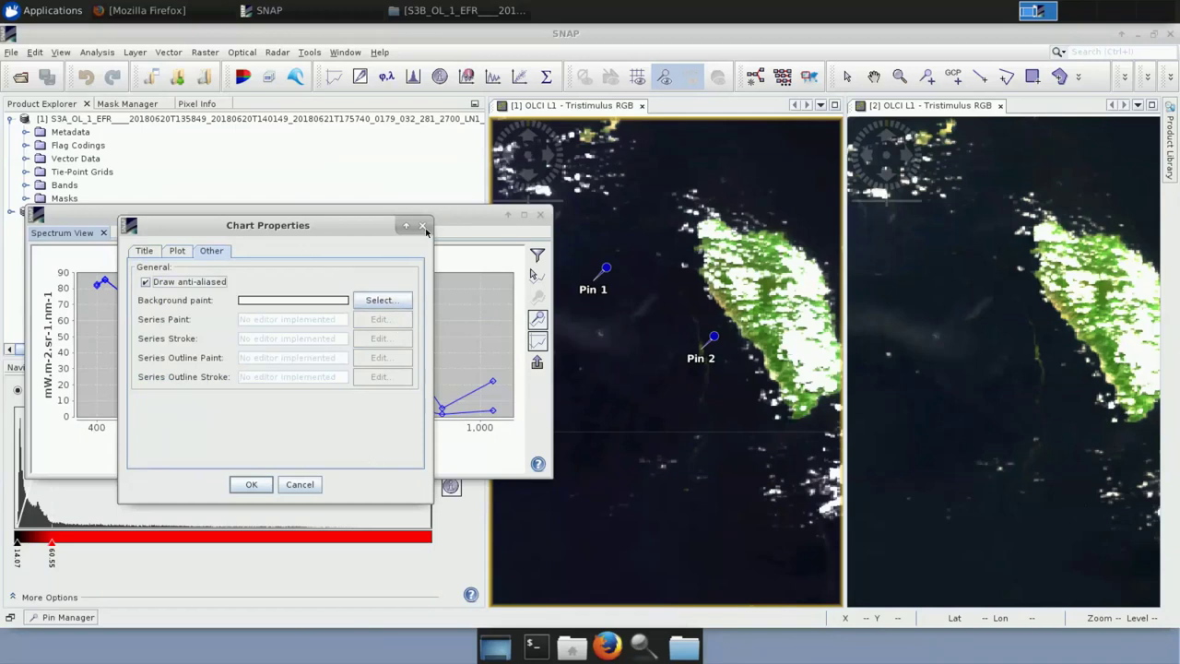
key(Escape)
right_click(308, 304)
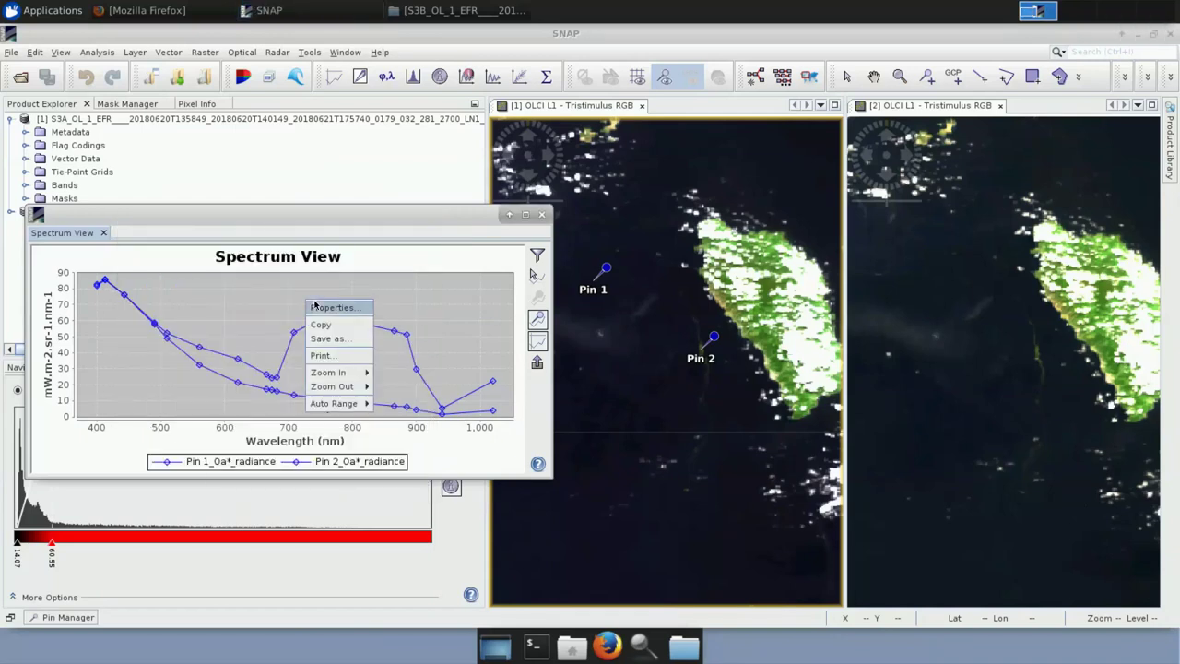
click(330, 339)
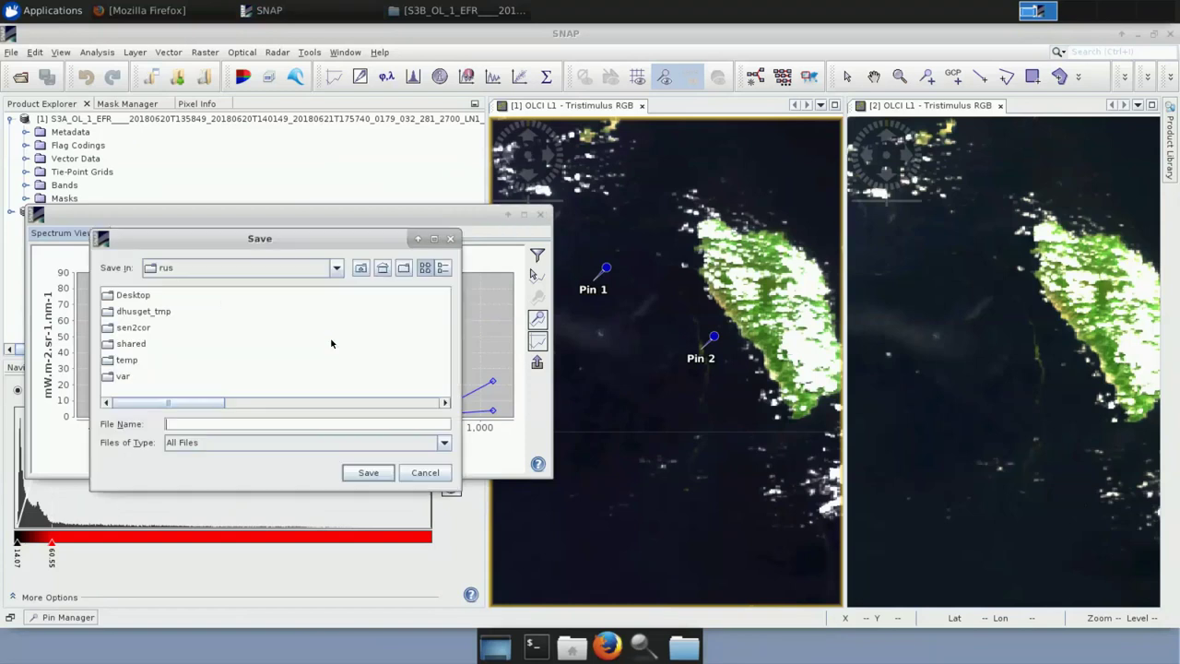
click(423, 474)
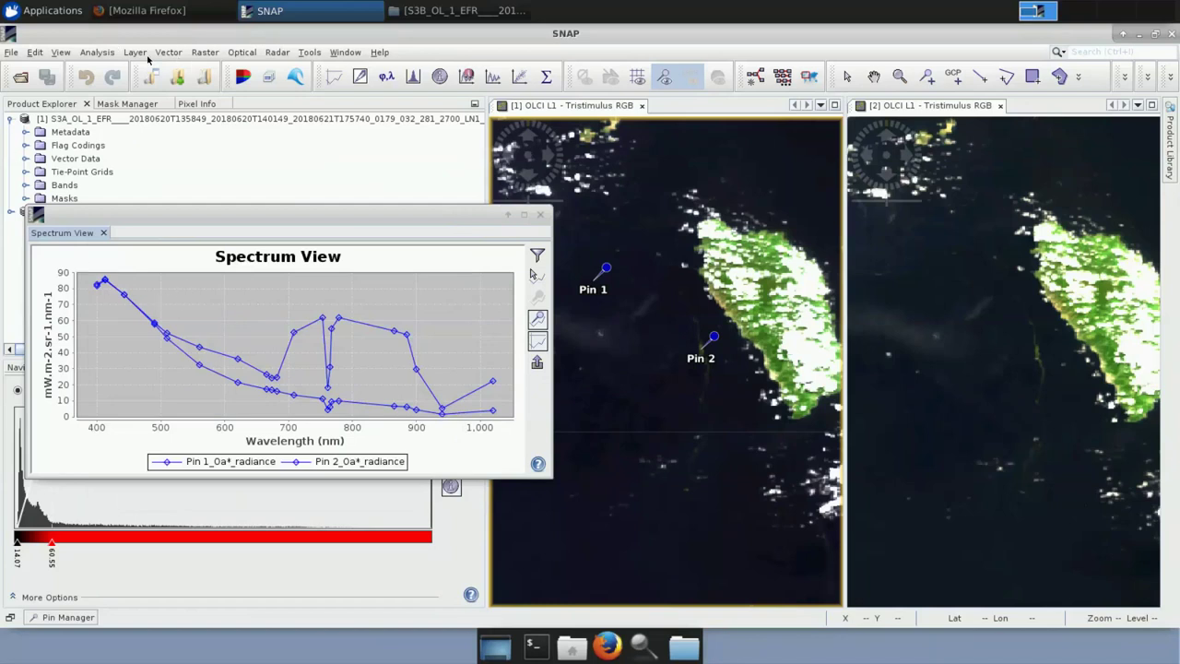
Open the Pin Manager and relabel Pin 1 as "clear water pixel"
click(61, 53)
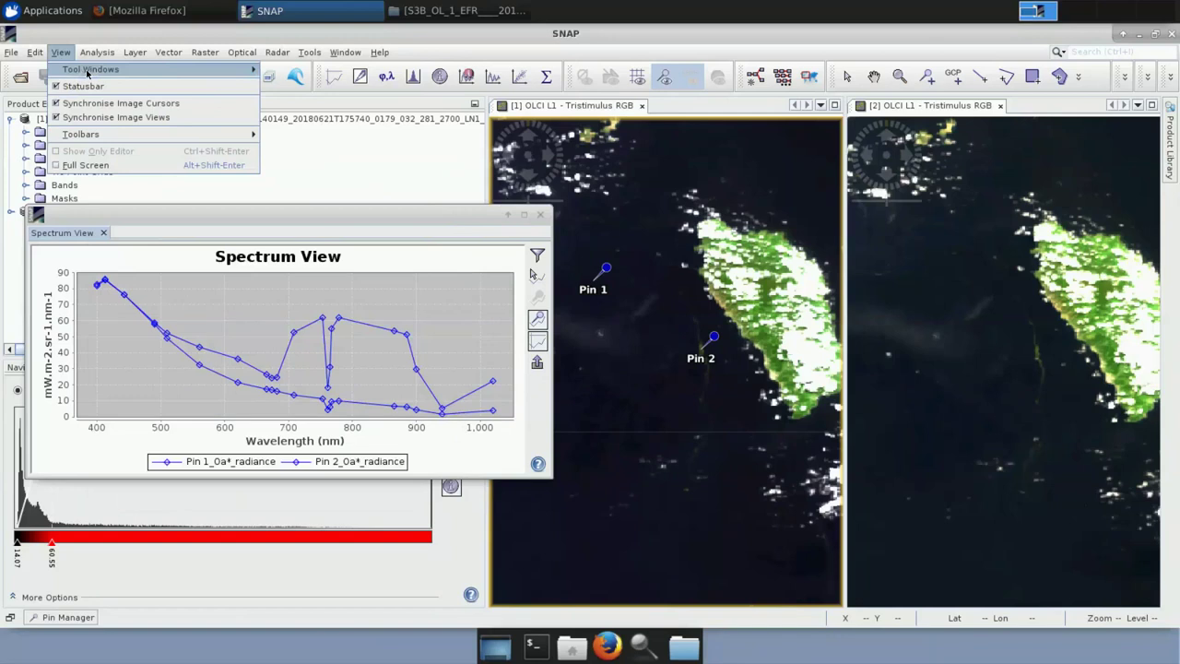
mouse_move(229, 69)
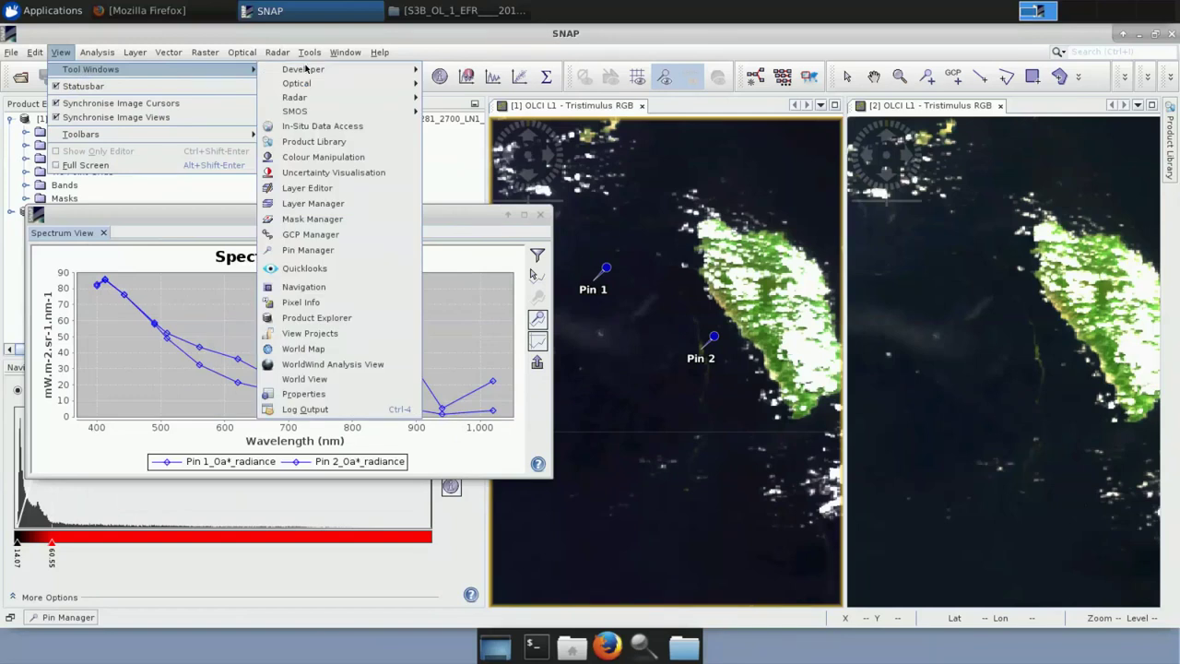
click(316, 252)
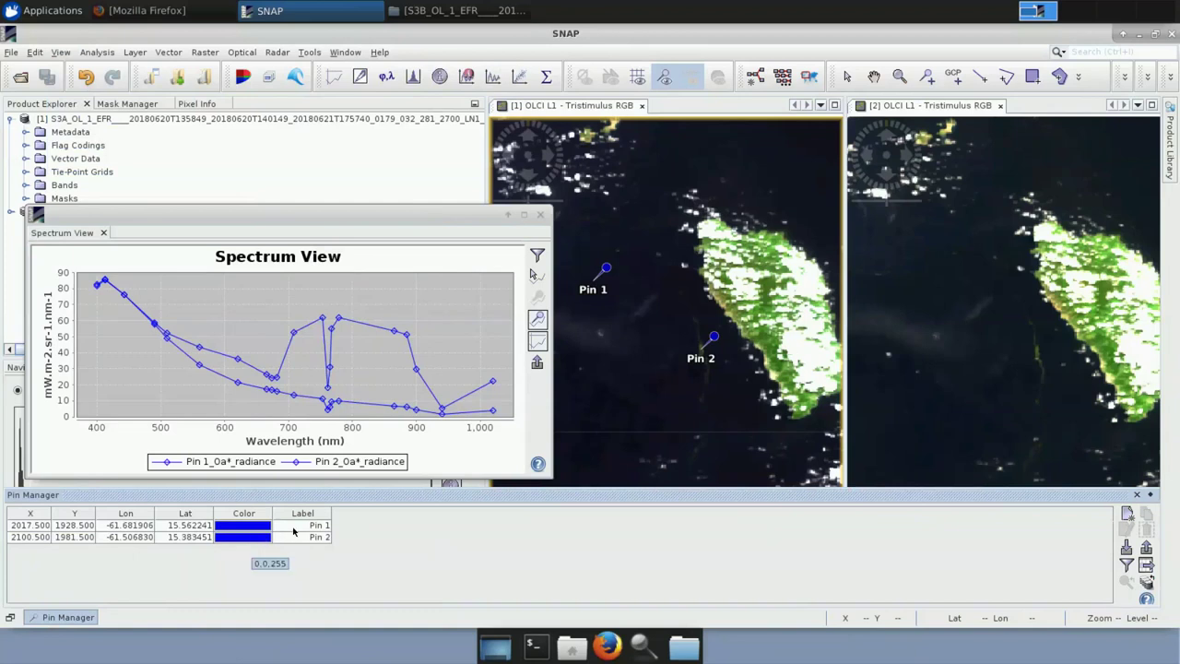
click(295, 527)
double_click(302, 525)
drag(295, 525, 272, 526)
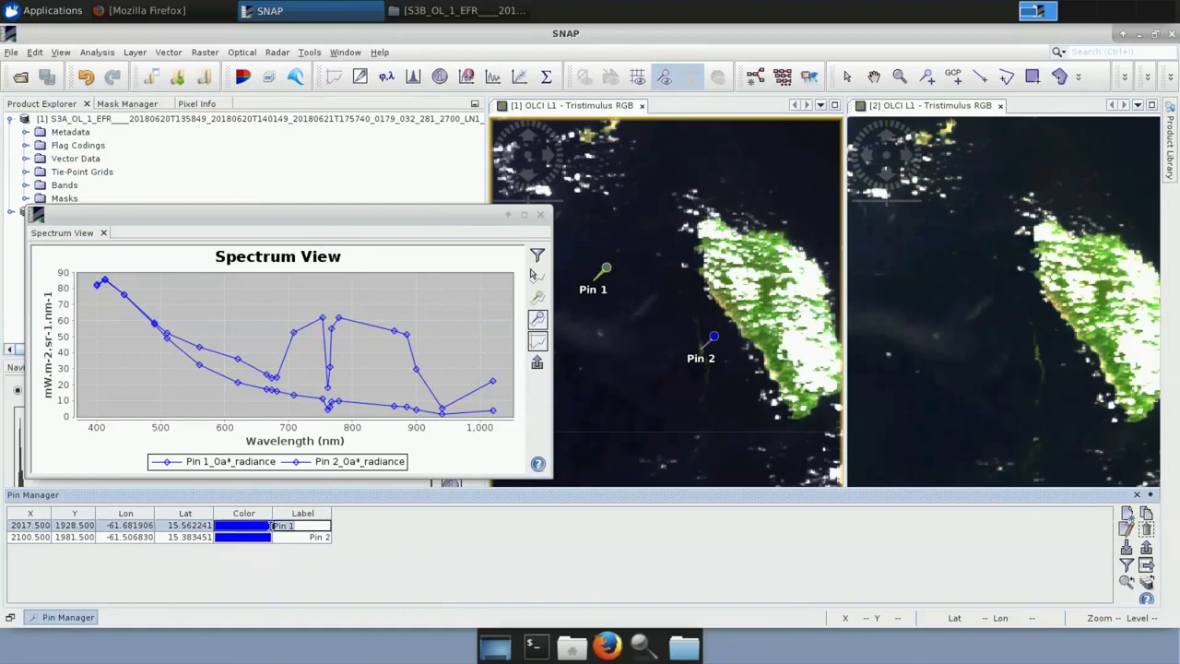
text(clear wat)
text(er)
text( pixel)
key(Return)
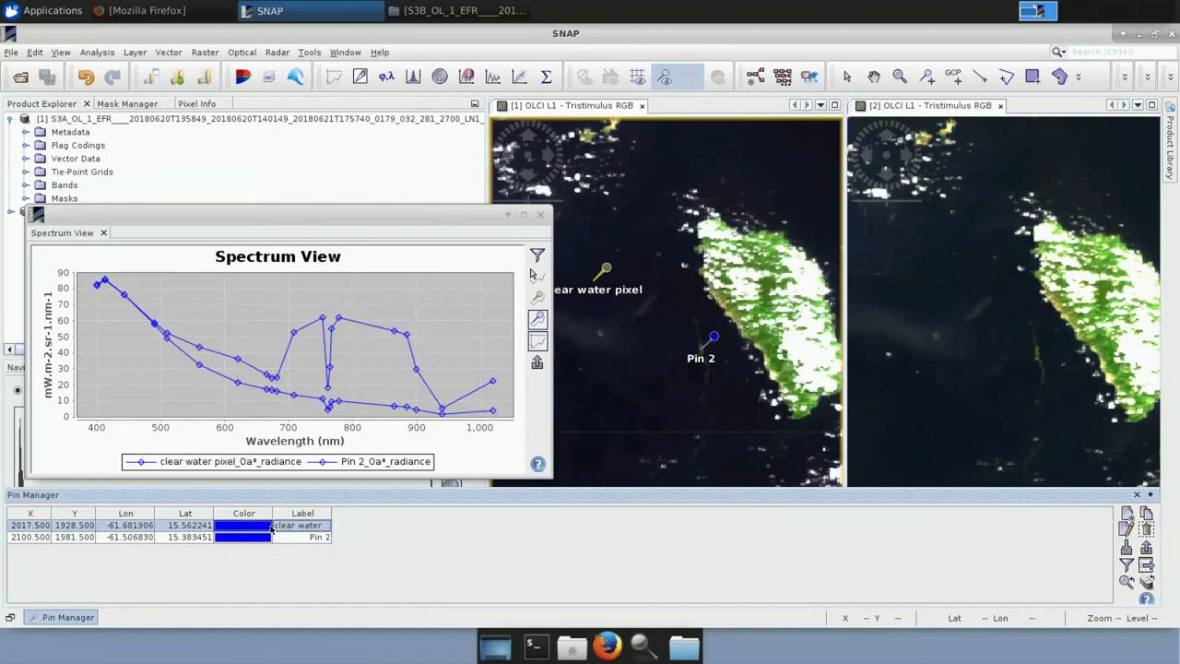
Relabel Pin 2 as "High chlorophyll content pixel" and set its colour to red
click(304, 537)
double_click(273, 536)
text(High)
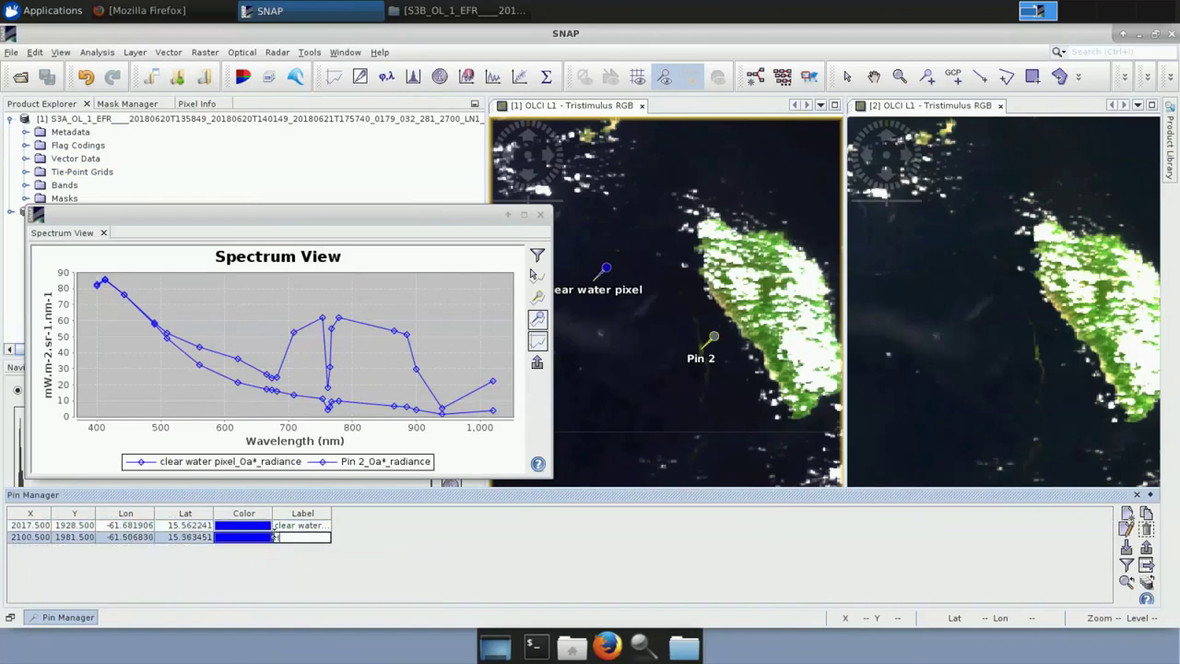
text( chlorophyll content pixel)
key(Return)
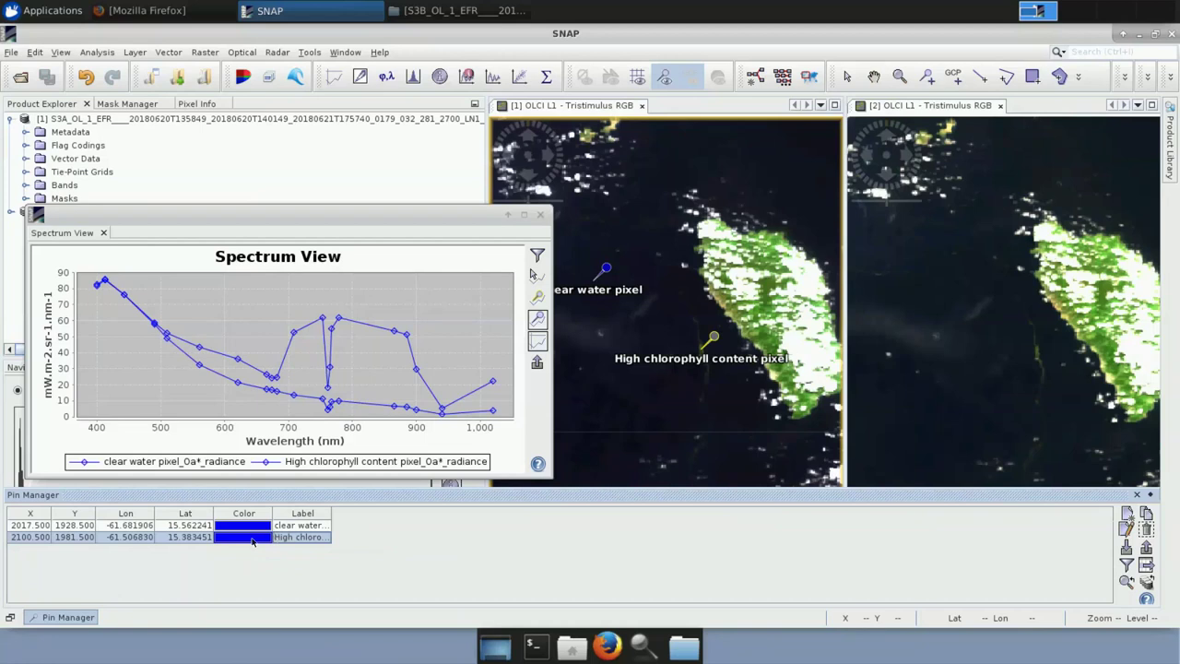
click(253, 541)
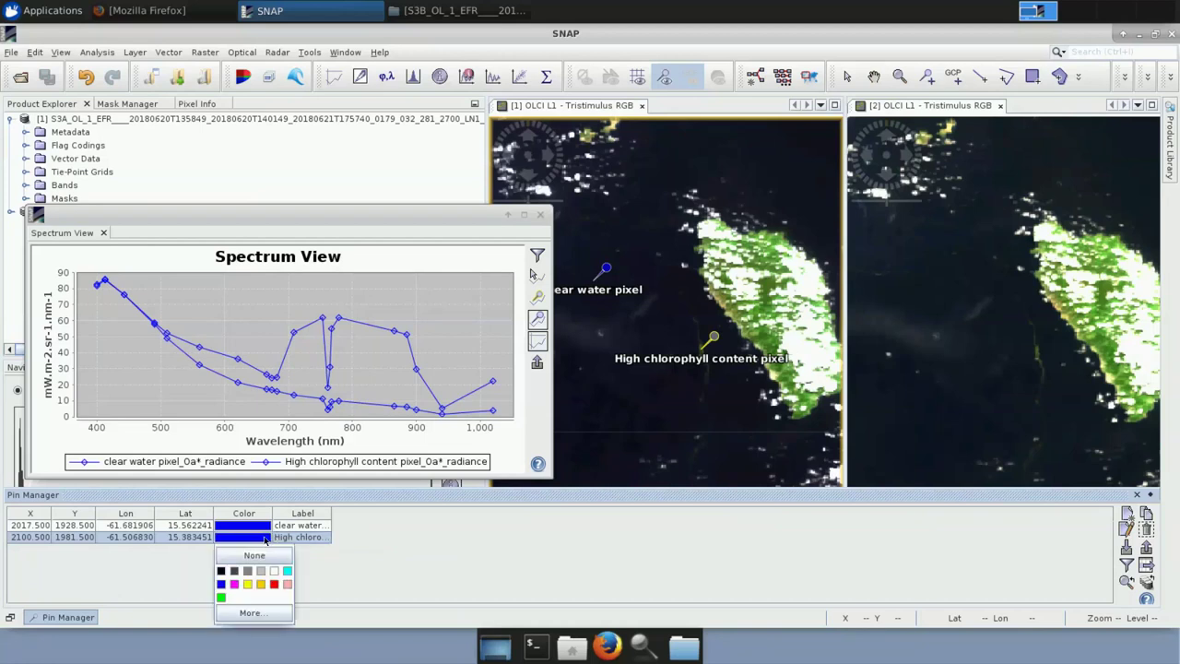
click(274, 584)
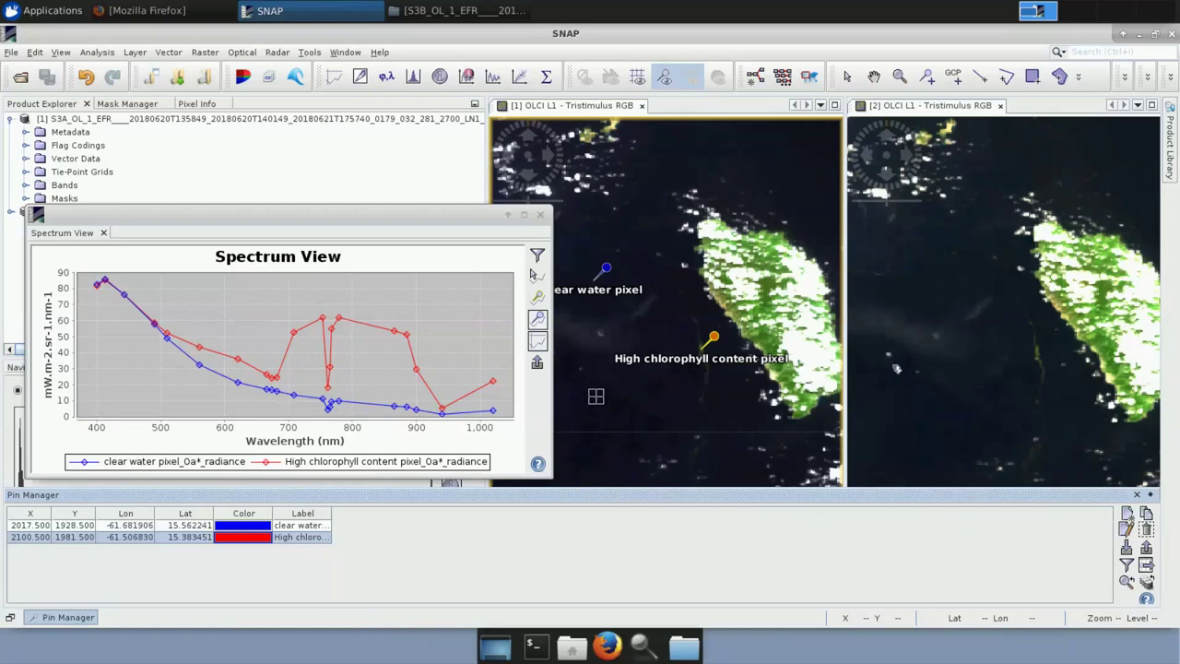
Close the Spectrum View, open the Mask Manager and widen its Name column
click(541, 216)
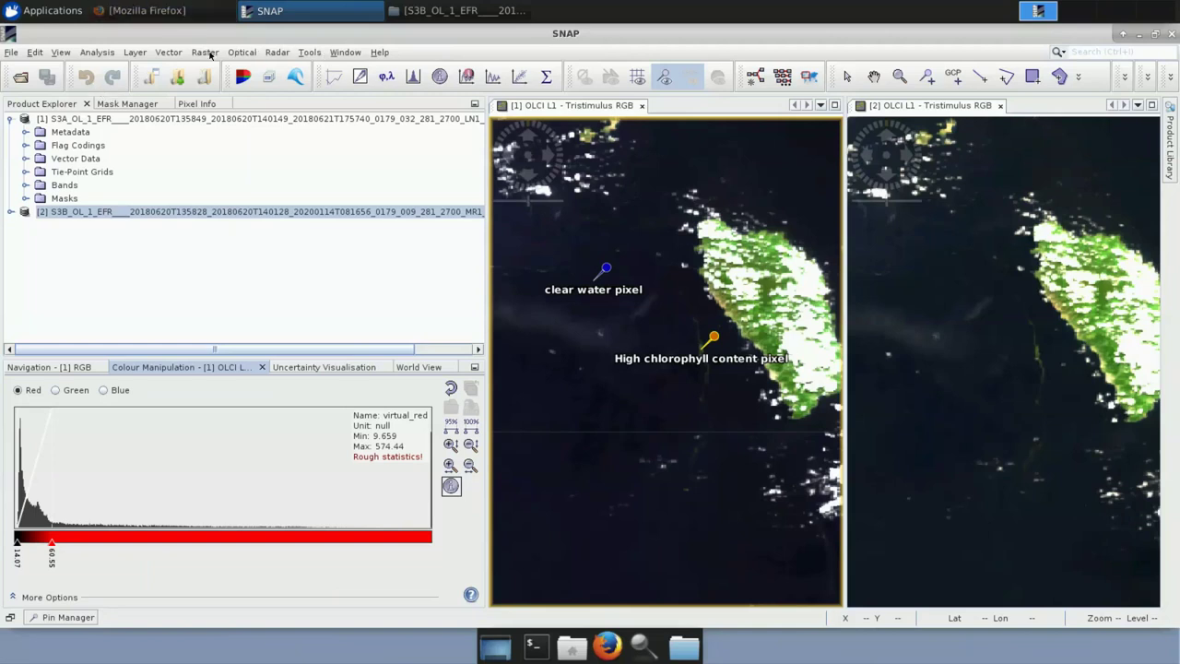
click(60, 52)
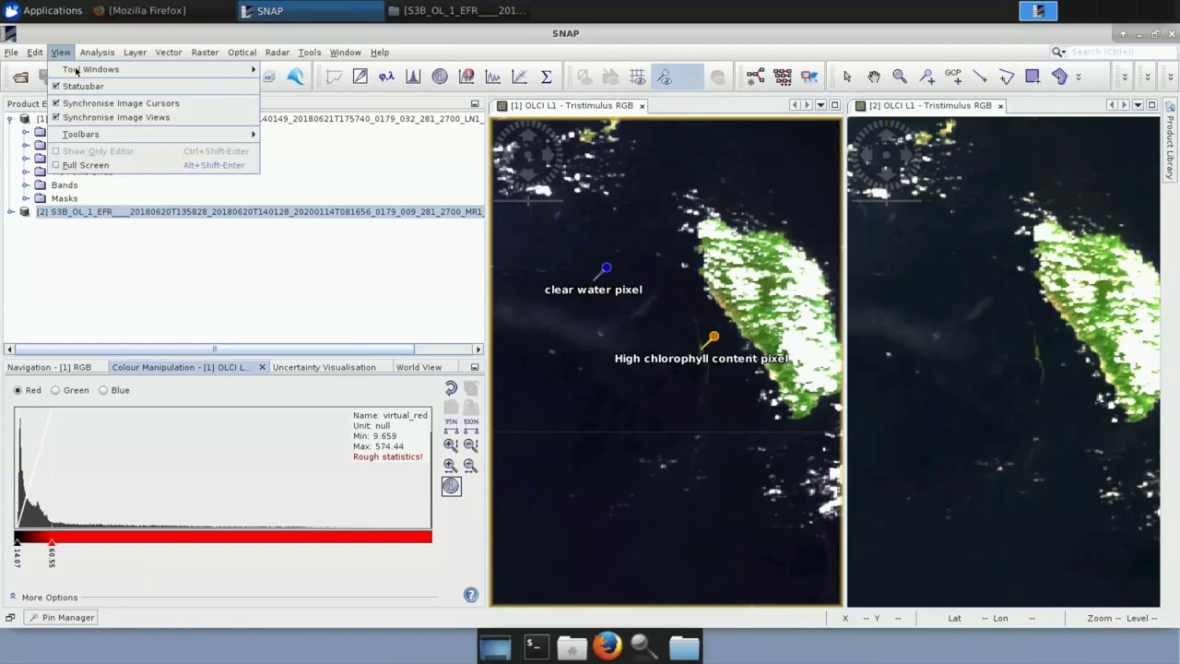
mouse_move(103, 72)
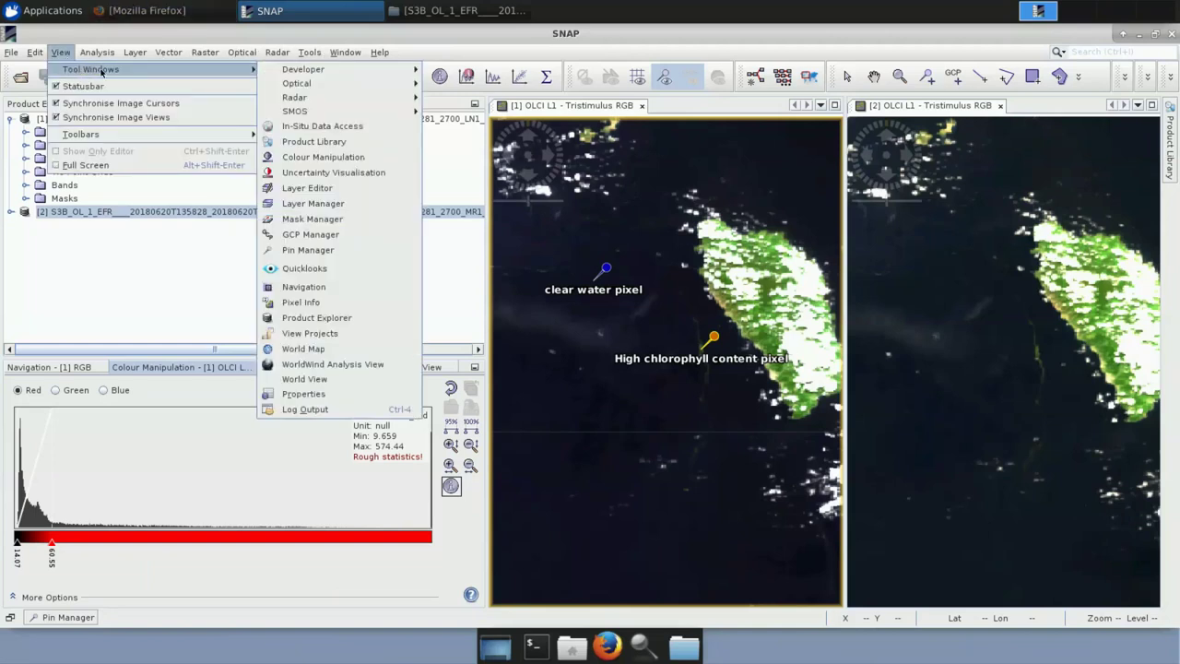
click(298, 222)
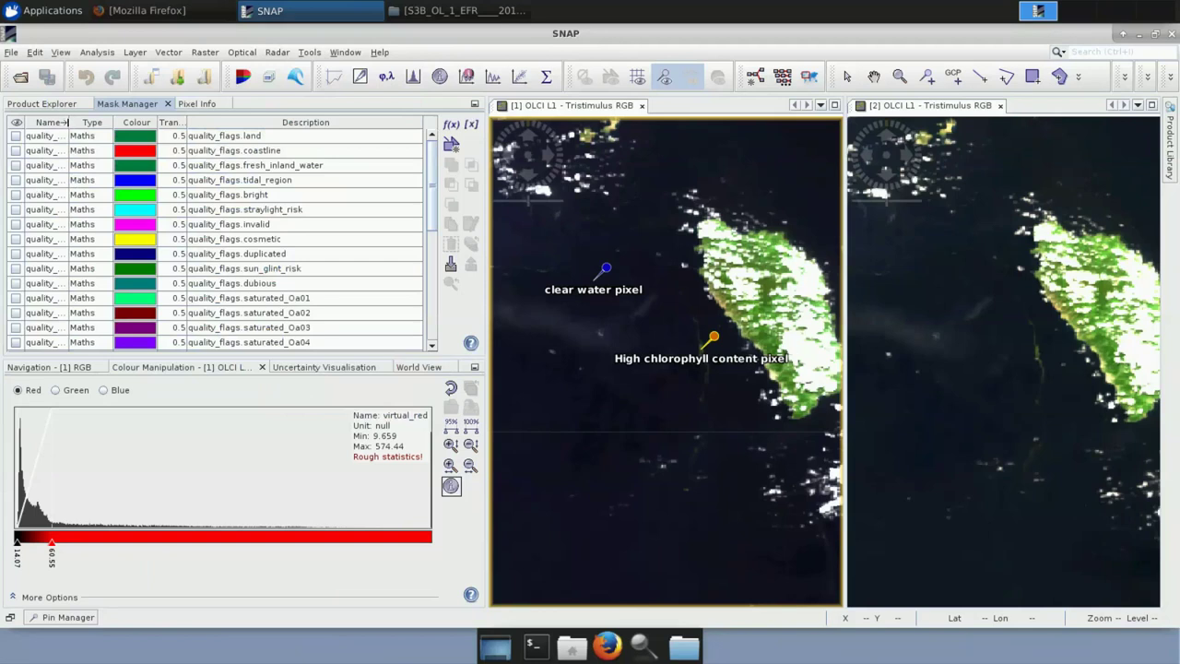
drag(69, 121, 110, 123)
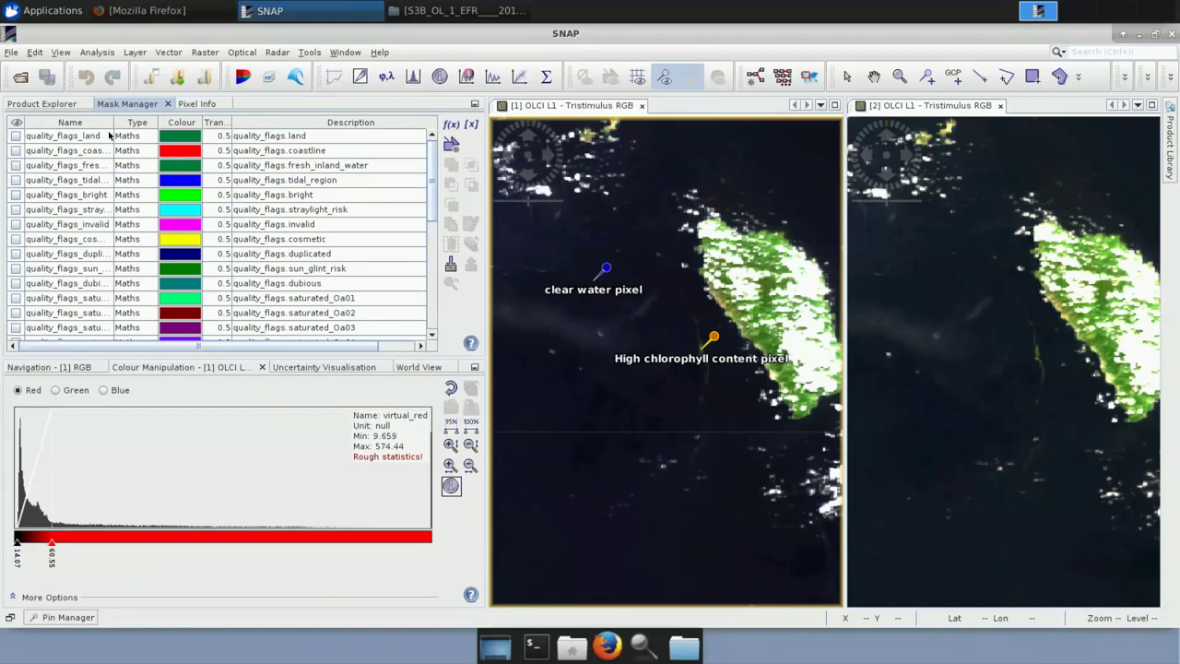
Try toggling the quality_flags land and coastline masks, changing the coastline colour to orange and back to red
click(15, 136)
click(15, 135)
click(15, 150)
click(178, 152)
click(204, 199)
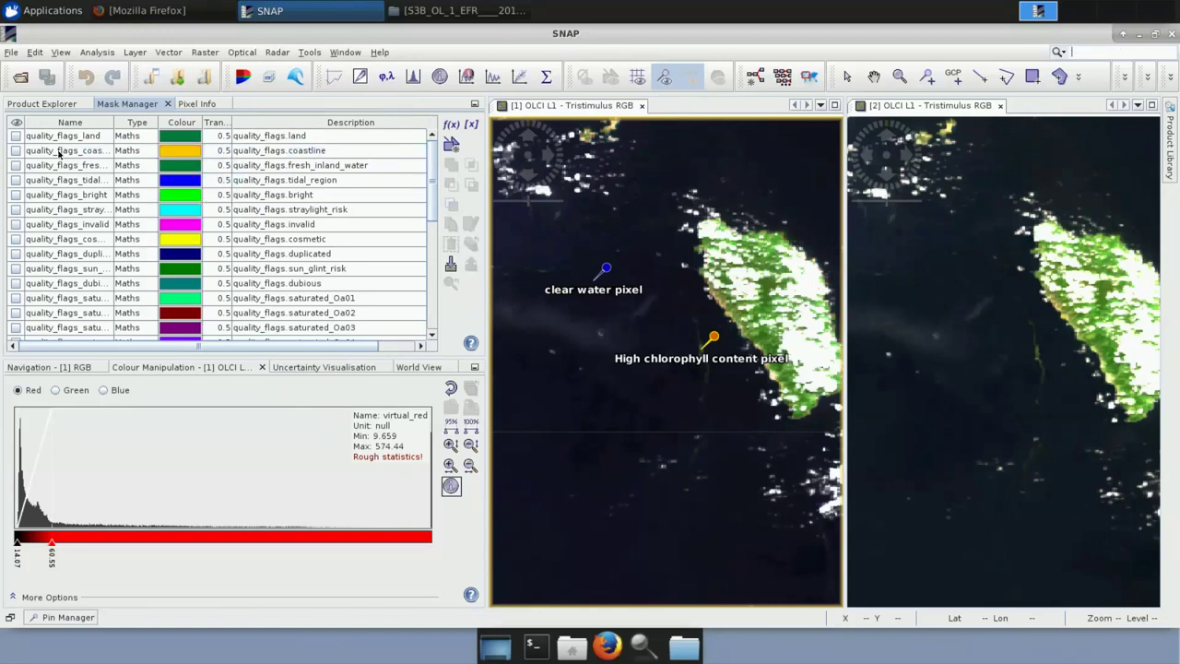
click(16, 152)
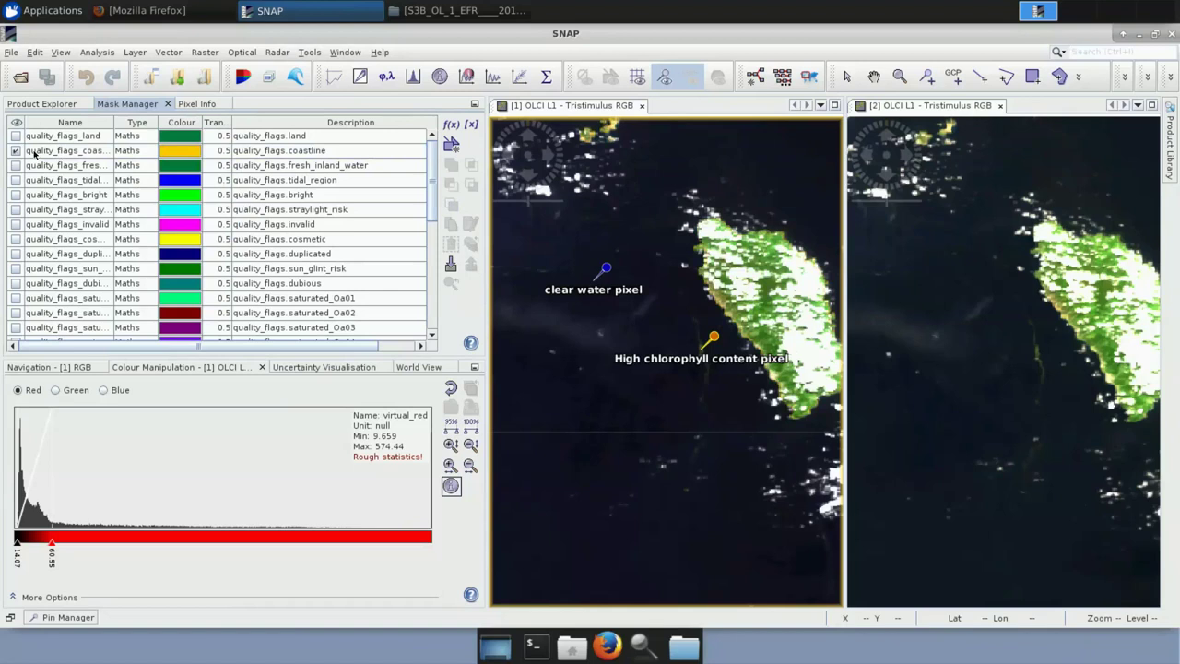
click(166, 155)
click(218, 199)
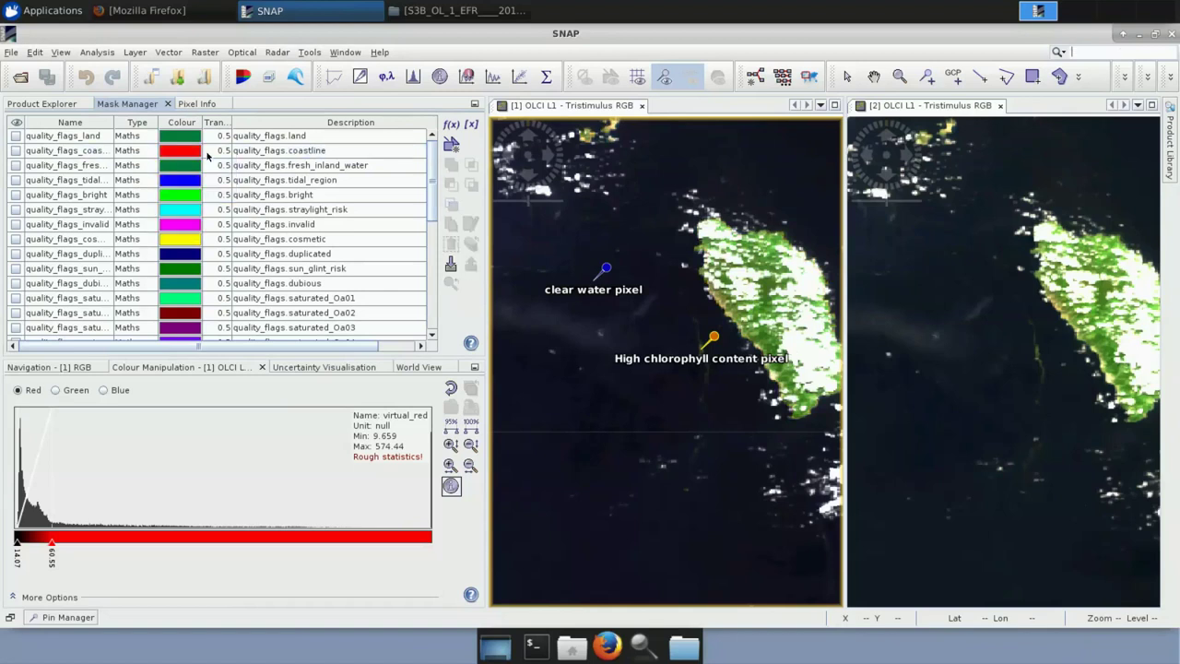
Set the quality_flags_land mask's transparency to 0 and display it over the S3A image
double_click(228, 136)
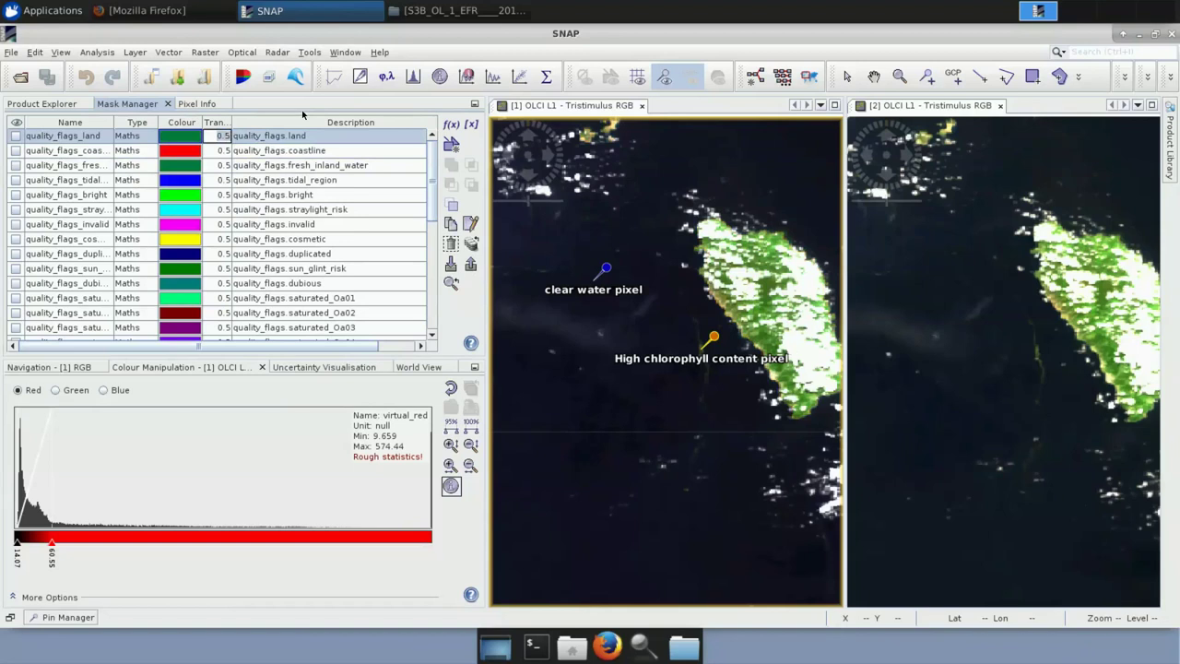
key(BackSpace)
key(BackSpace)
key(Return)
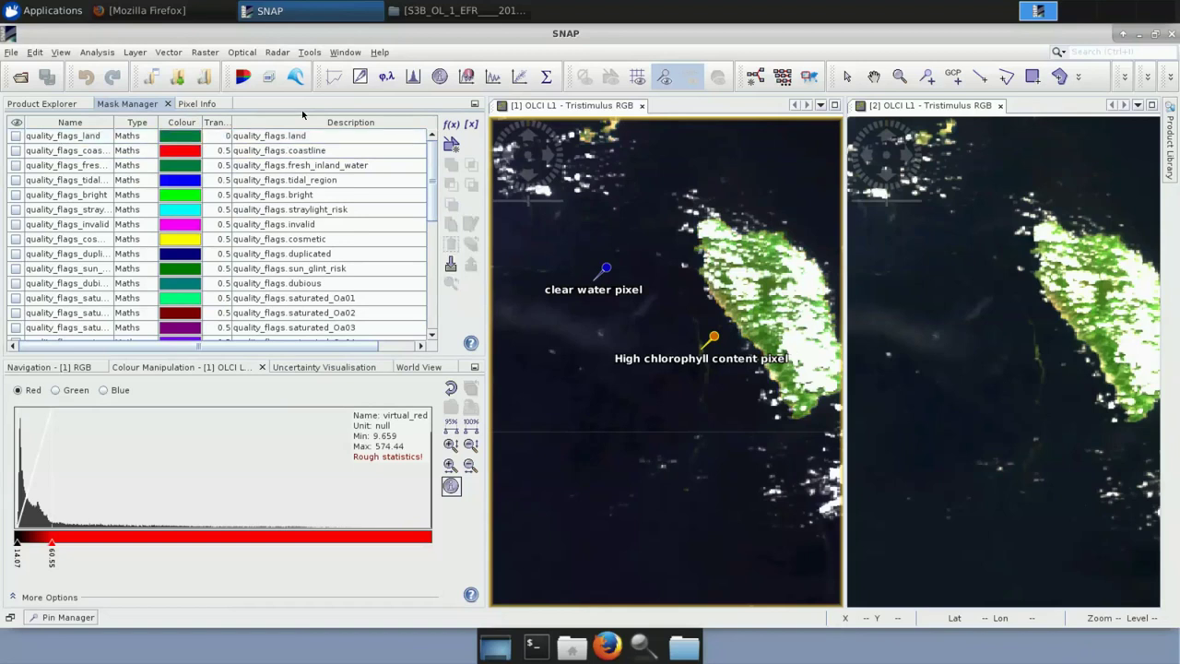
click(16, 135)
scroll(658, 279, down, 3)
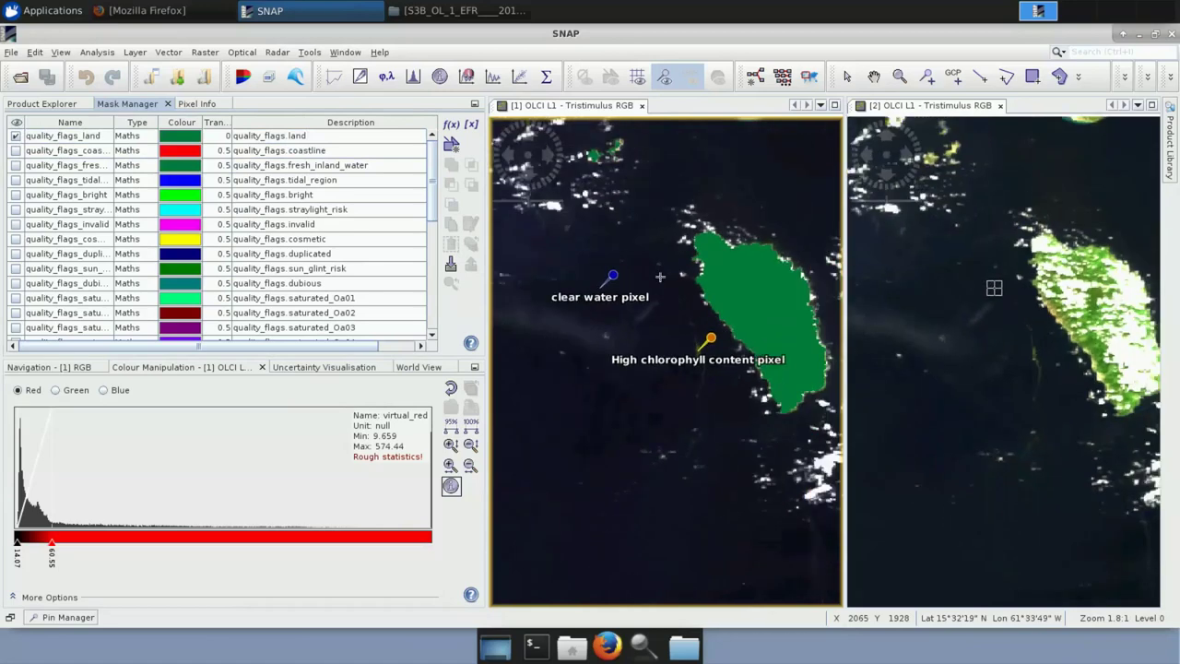
scroll(660, 276, down, 5)
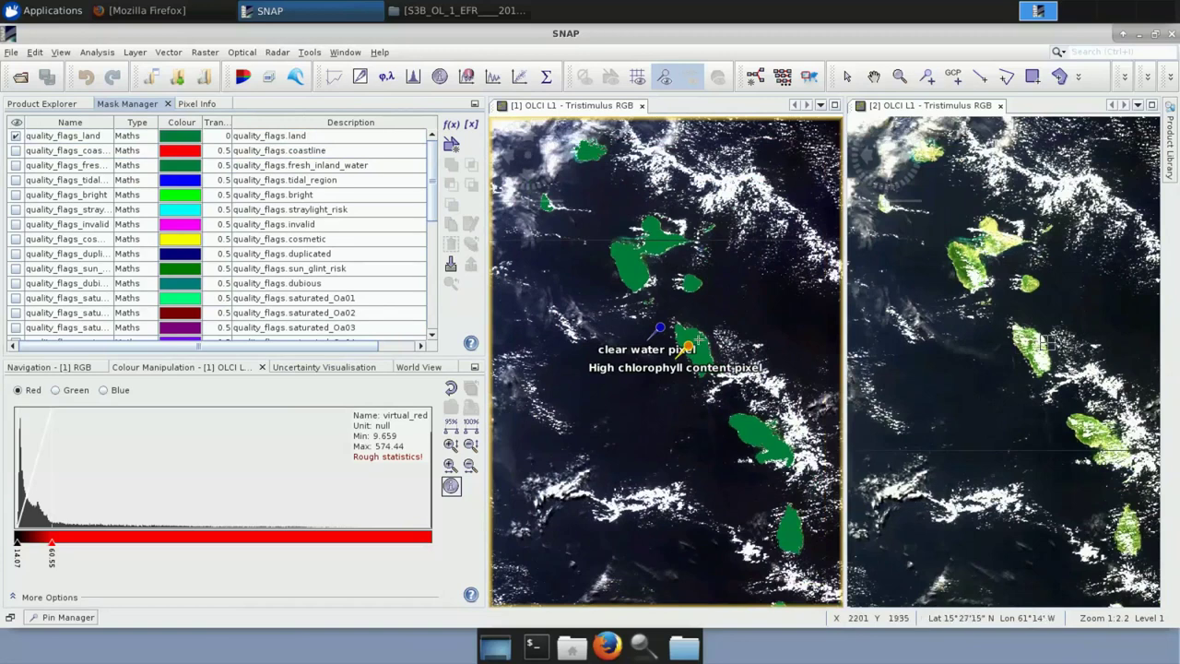
scroll(699, 340, down, 1)
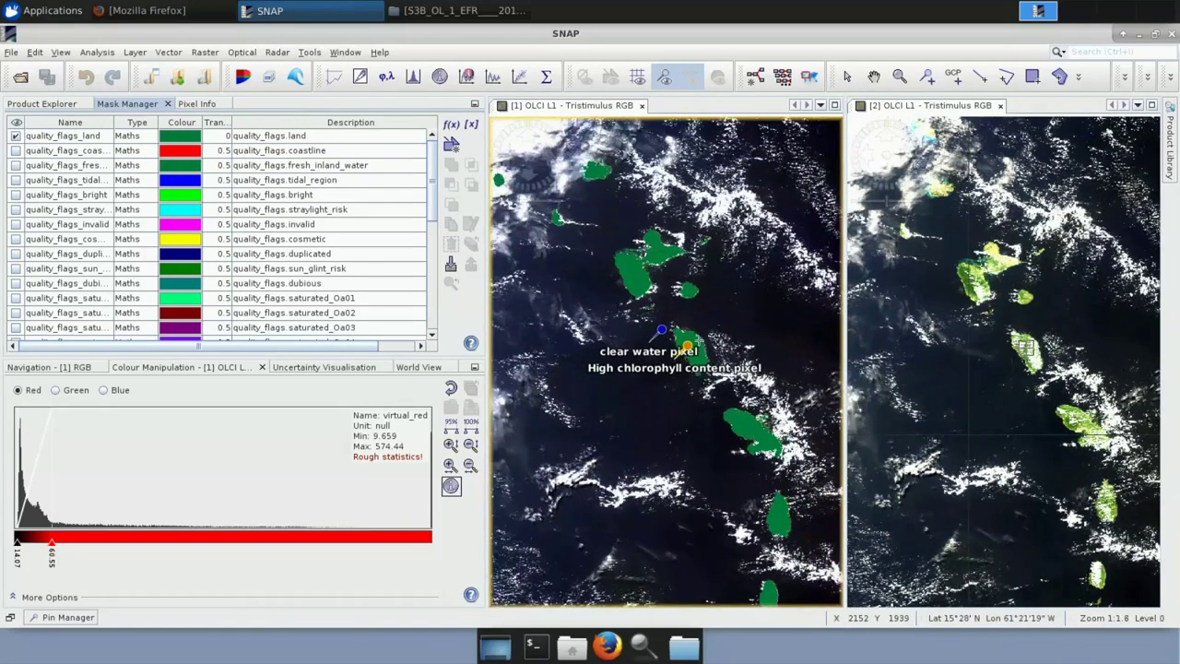
scroll(698, 341, up, 8)
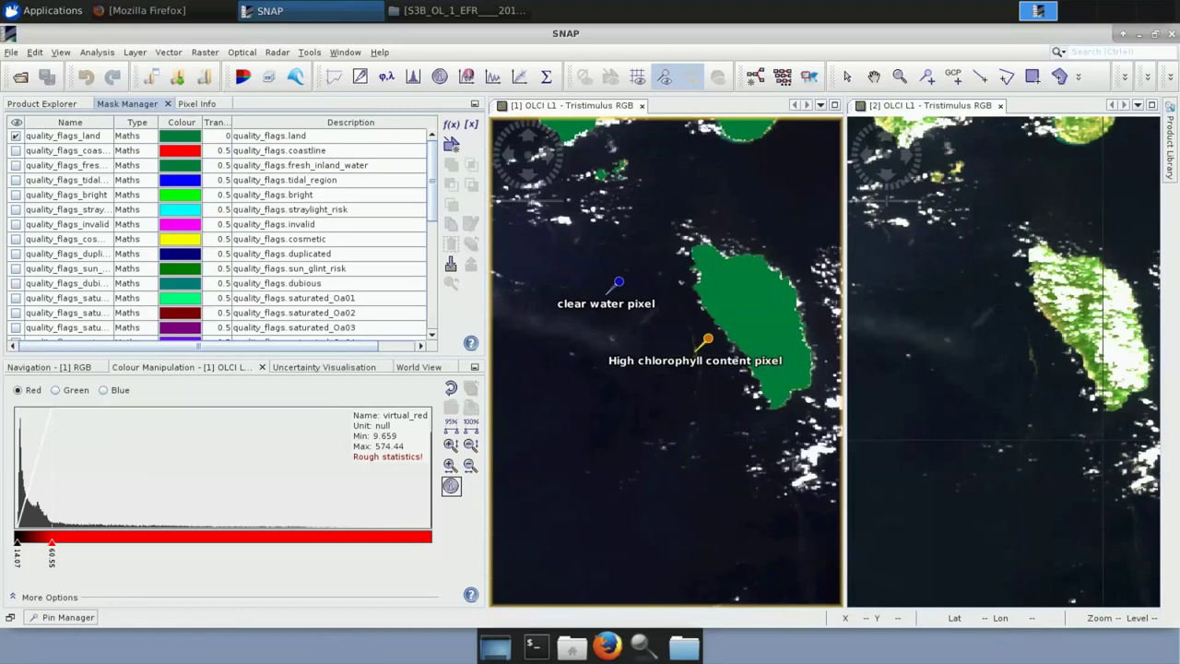
Review the available IdePix plugins in the plugin manager, briefly marking and unmarking IdePix ProbaV, and close it without installing anything
click(310, 53)
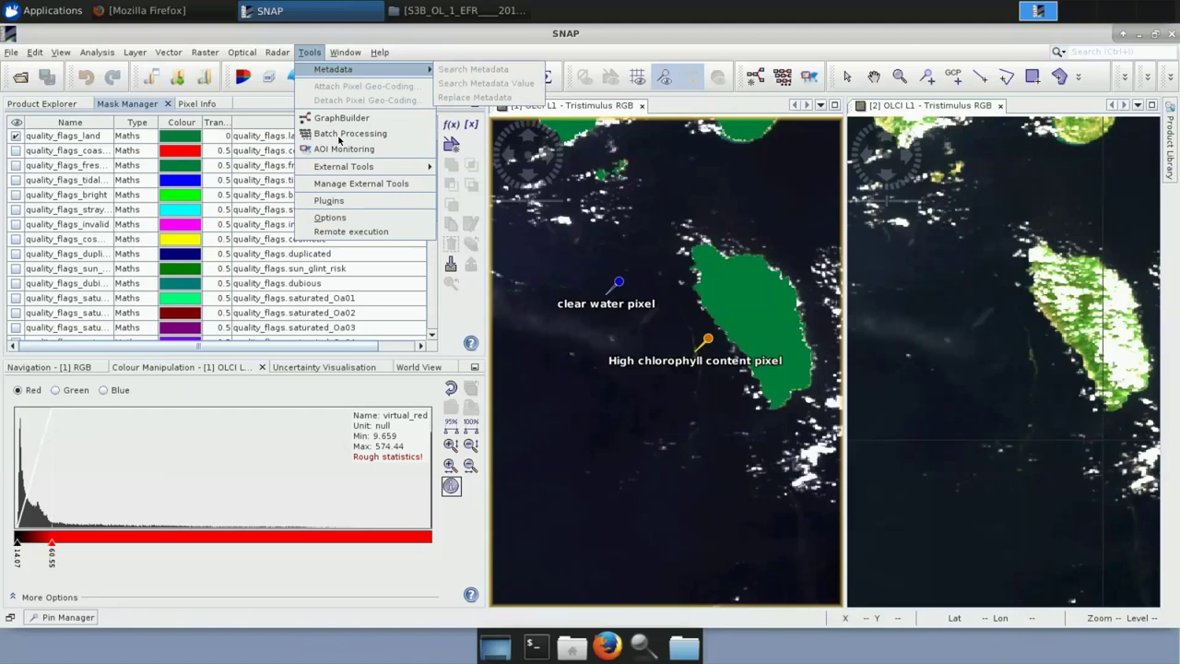
click(332, 200)
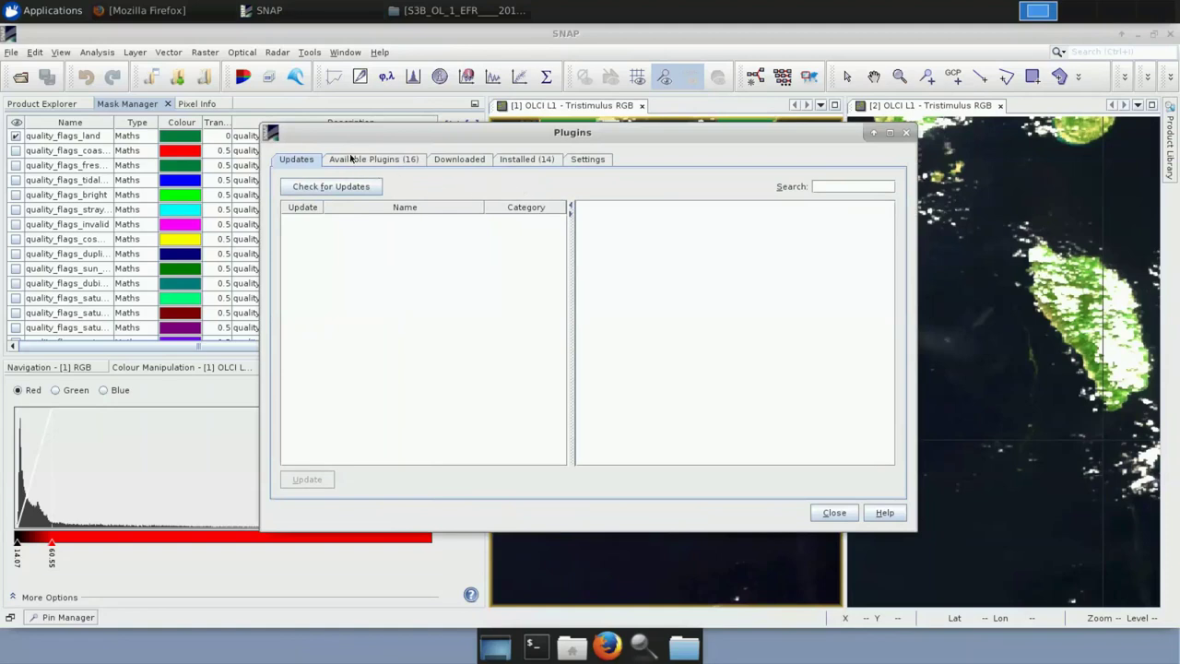
click(385, 166)
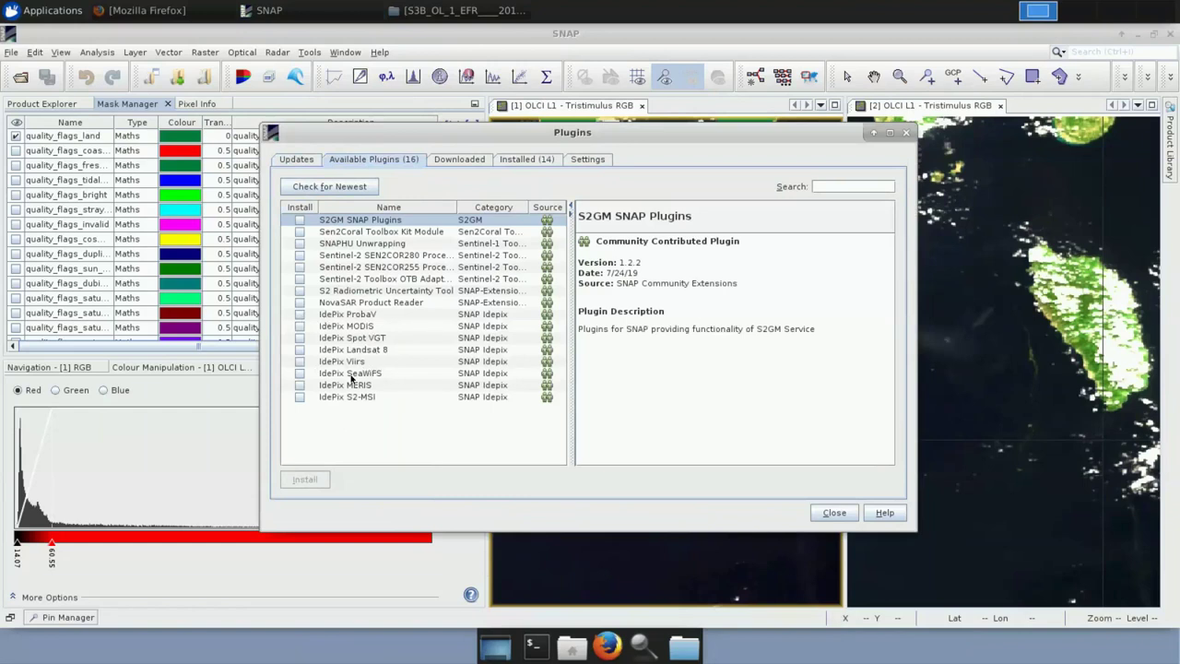
click(299, 315)
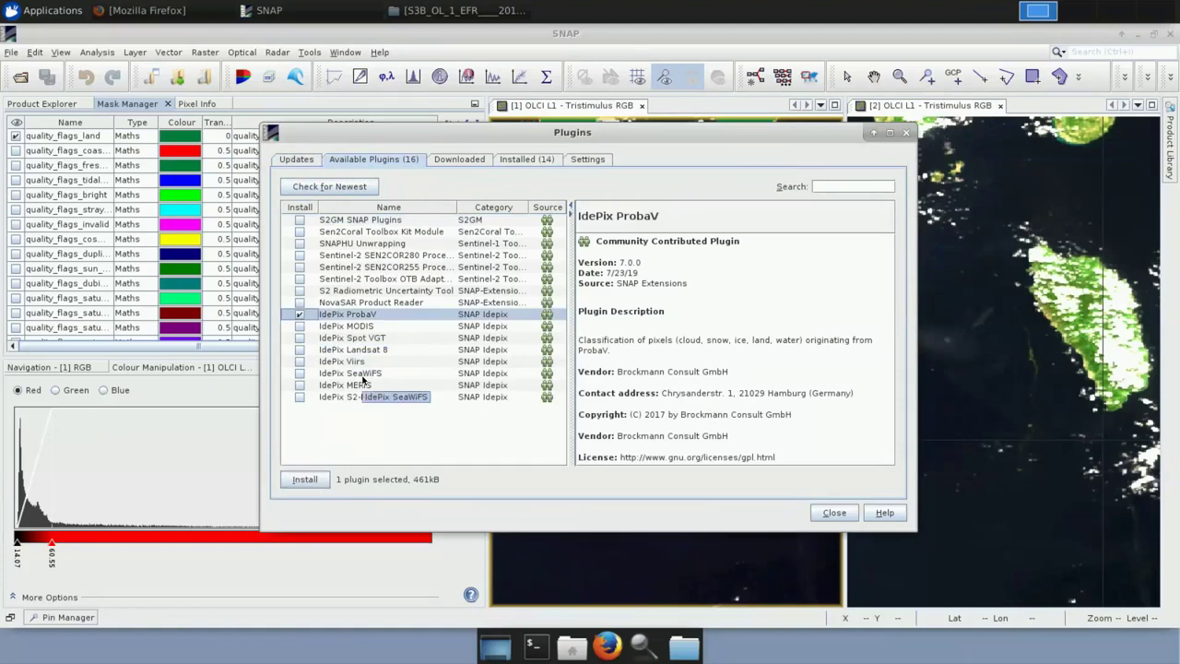
click(300, 316)
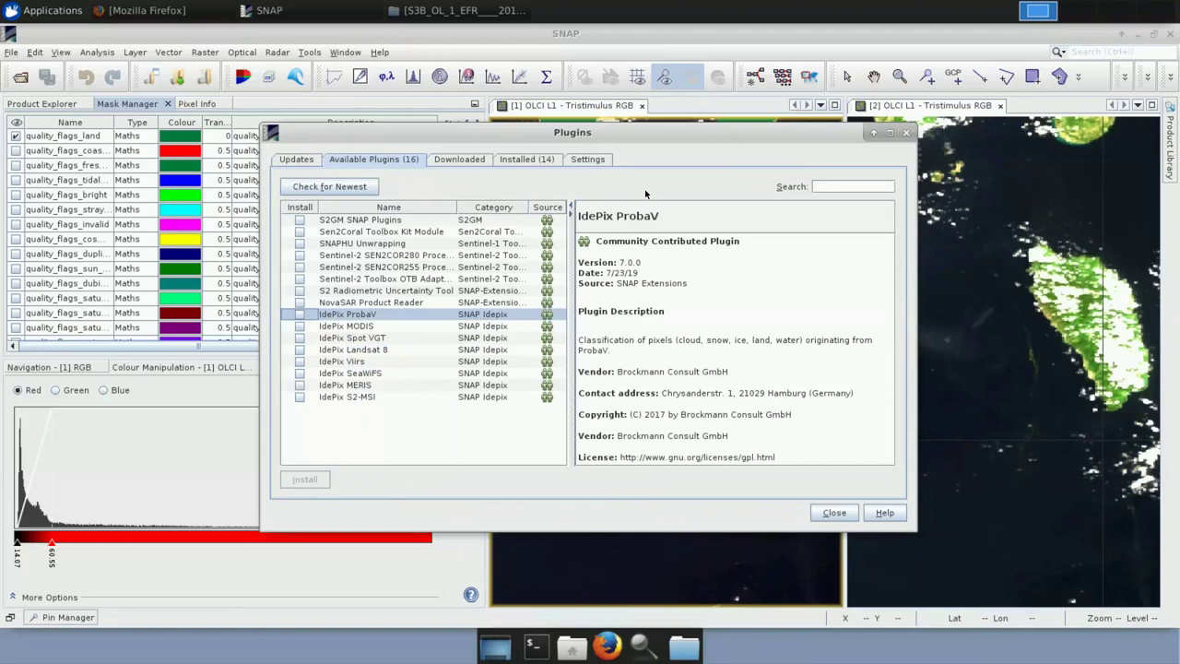
click(906, 134)
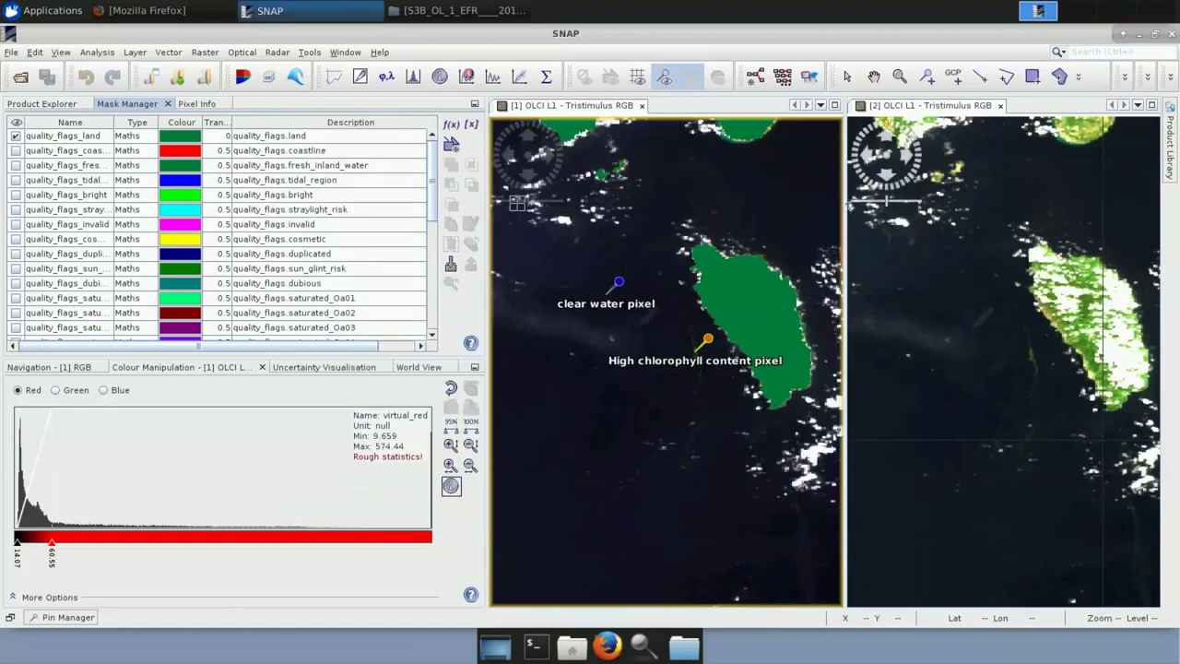
Return to the list of open products and open the Graph Builder
click(53, 103)
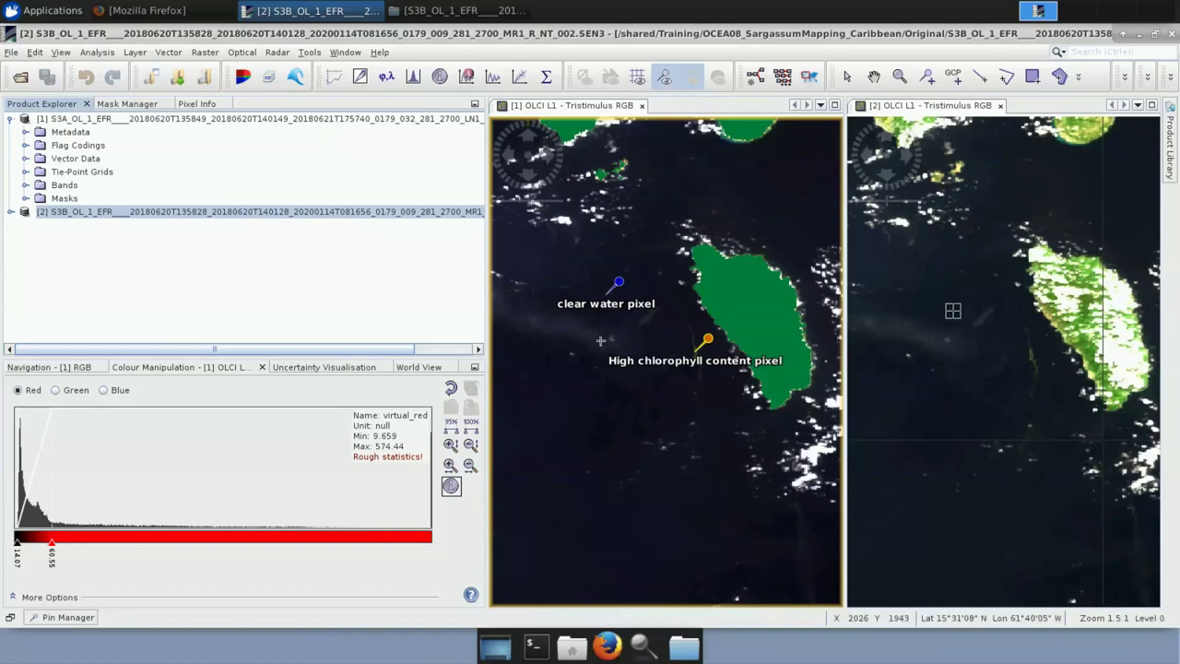
scroll(600, 343, up, 2)
scroll(600, 343, down, 2)
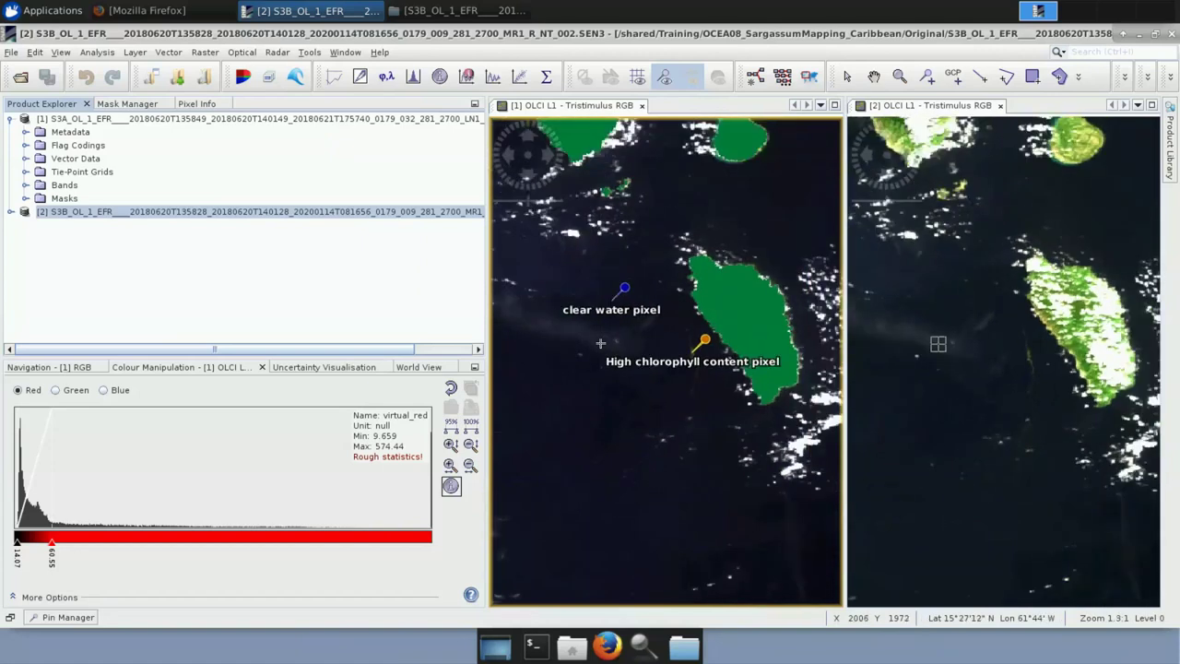
click(310, 54)
click(359, 117)
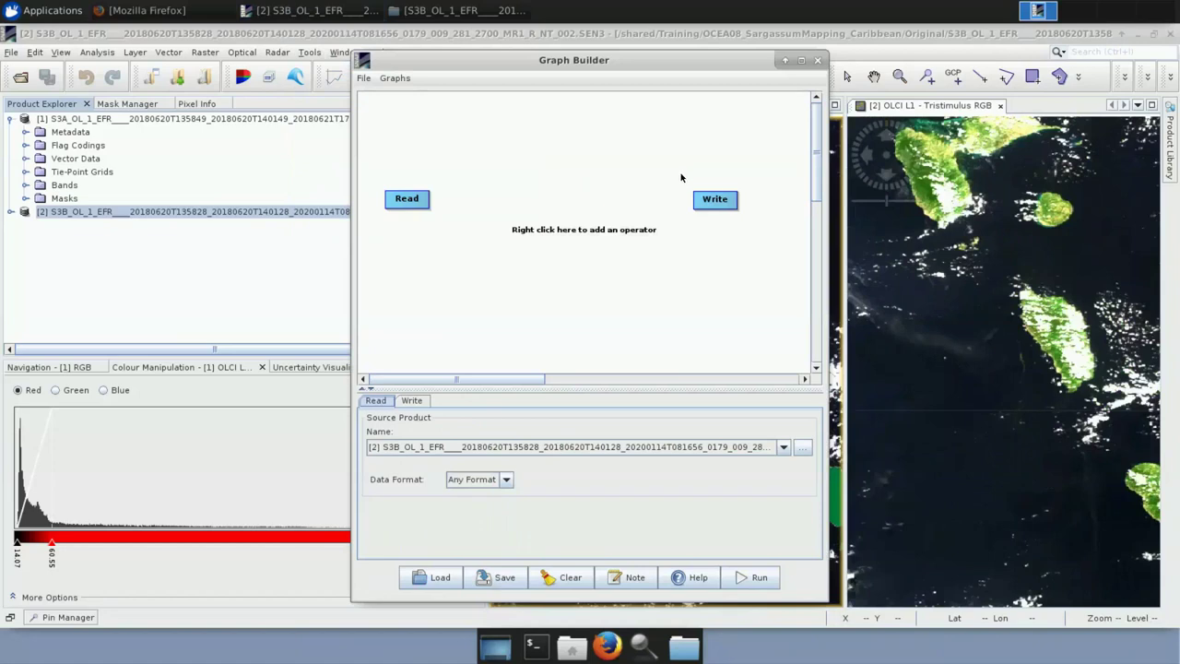
Delete the default Write operator from the graph, keeping the Read operator
click(389, 204)
right_click(715, 206)
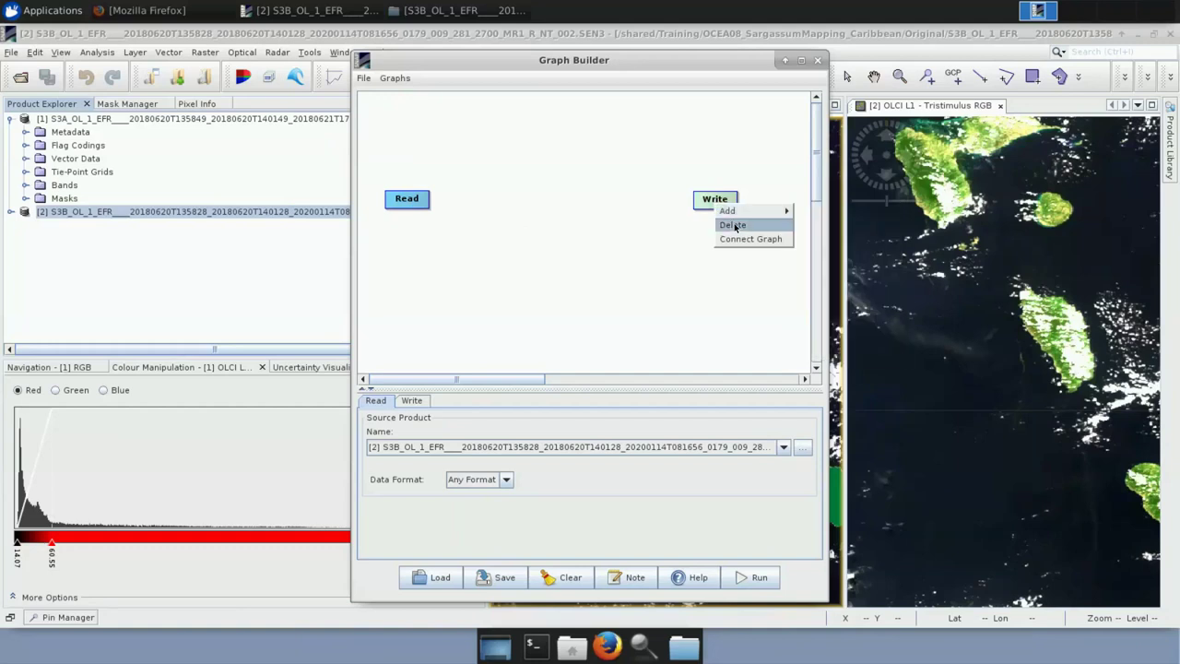
click(728, 225)
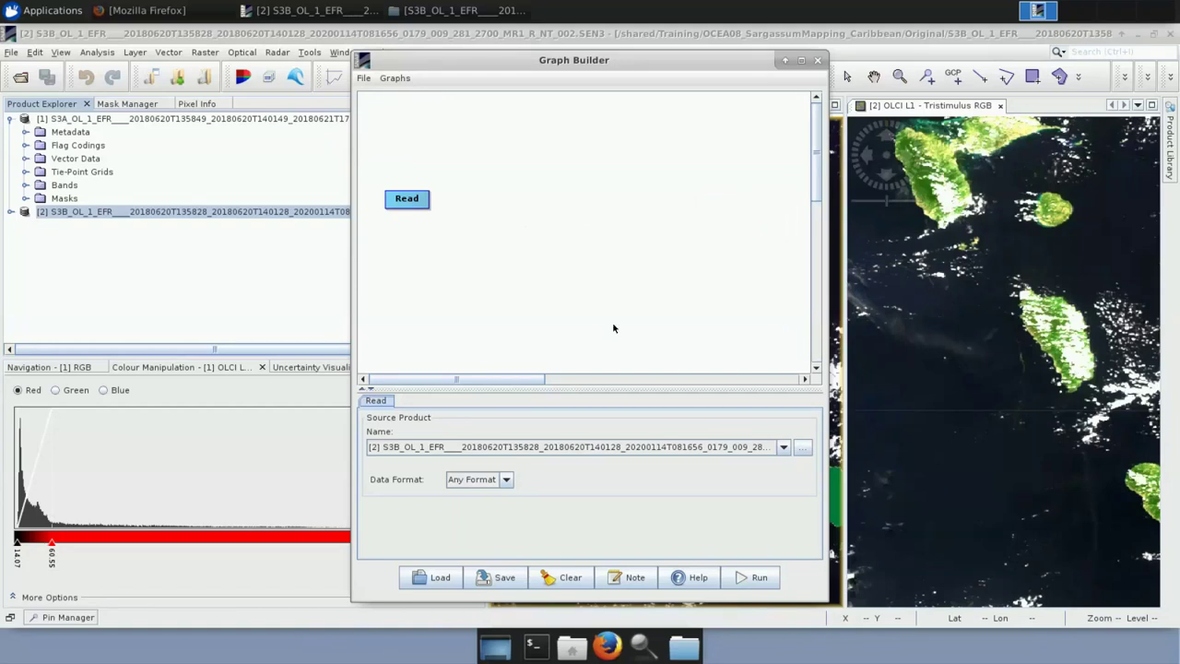
Add the optical pre-processing operator Idepix.Olci to the graph beside the Read operator
right_click(471, 199)
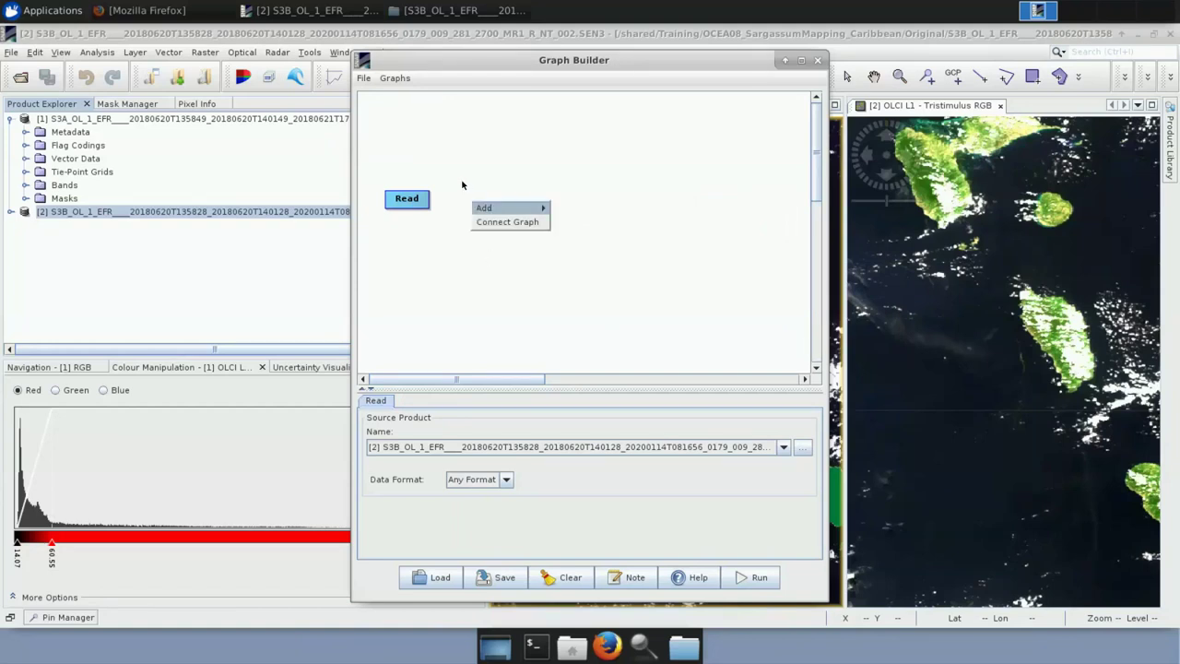
mouse_move(481, 208)
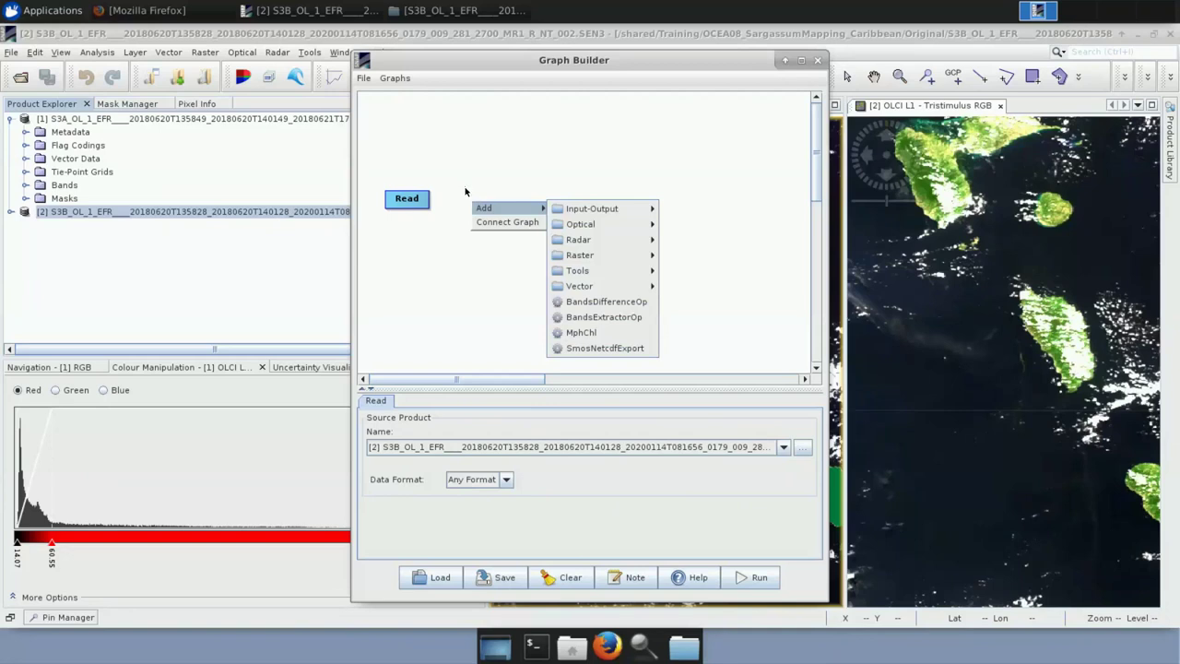
click(467, 195)
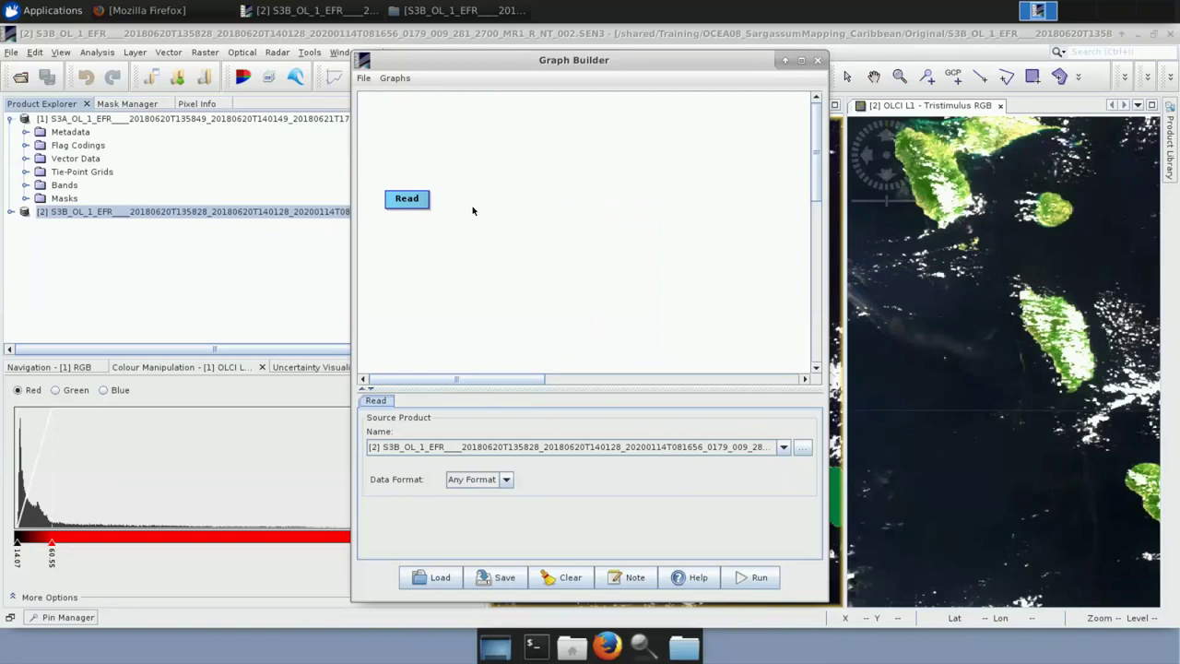
right_click(480, 206)
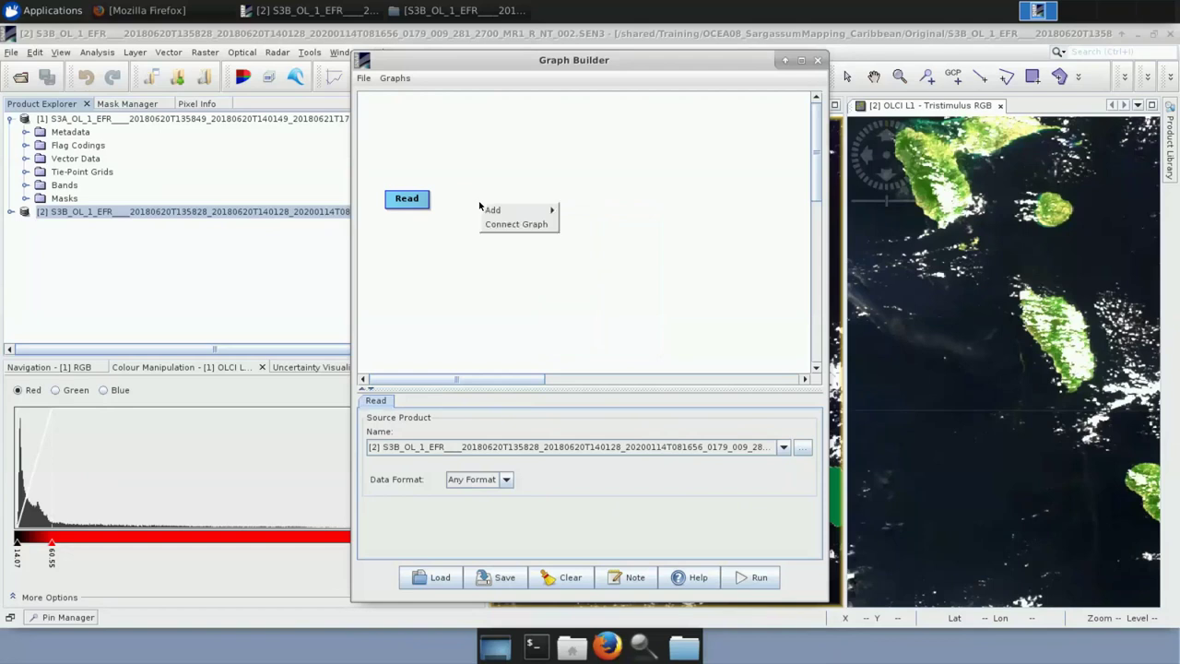
mouse_move(491, 213)
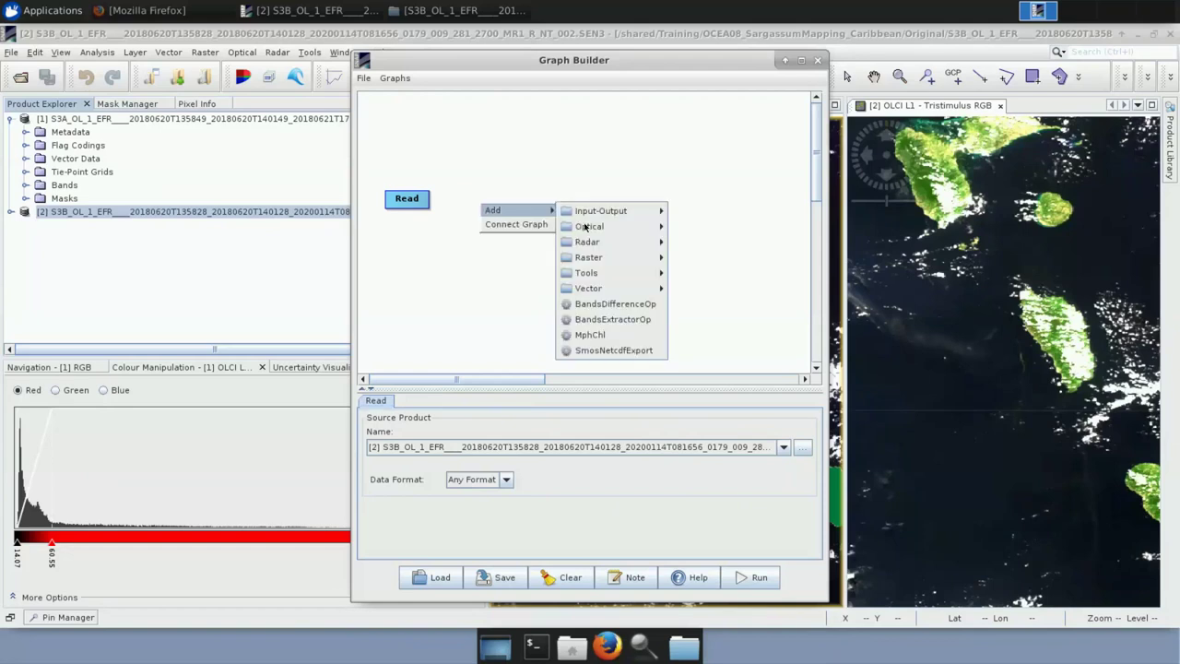
mouse_move(593, 232)
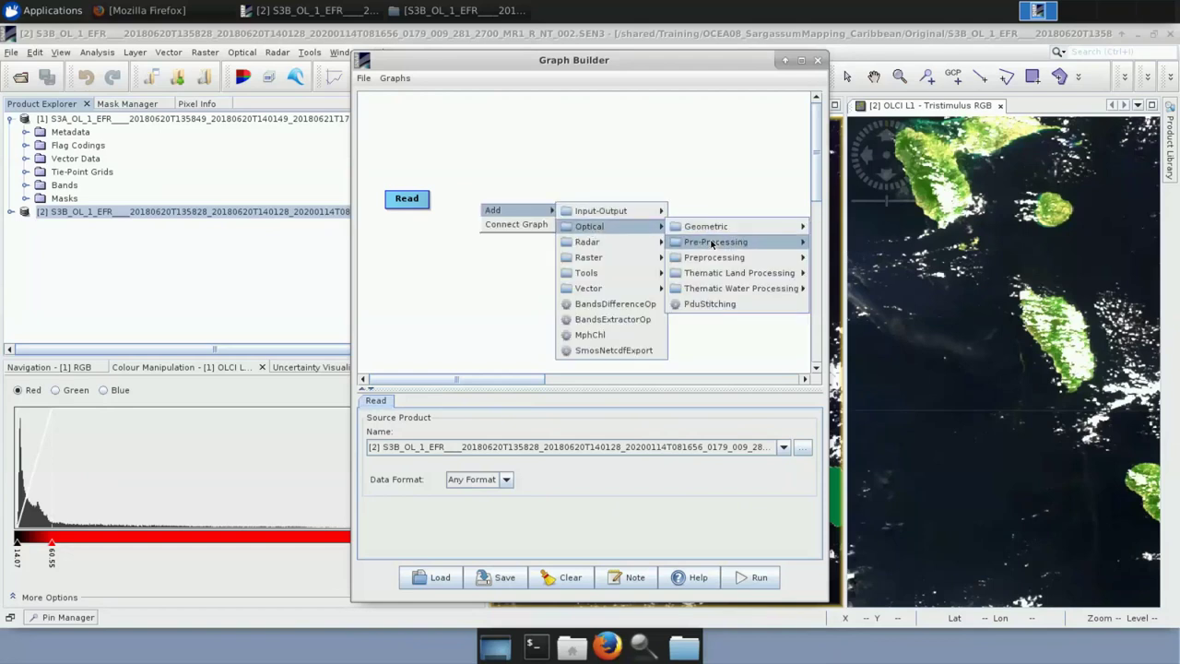
mouse_move(712, 243)
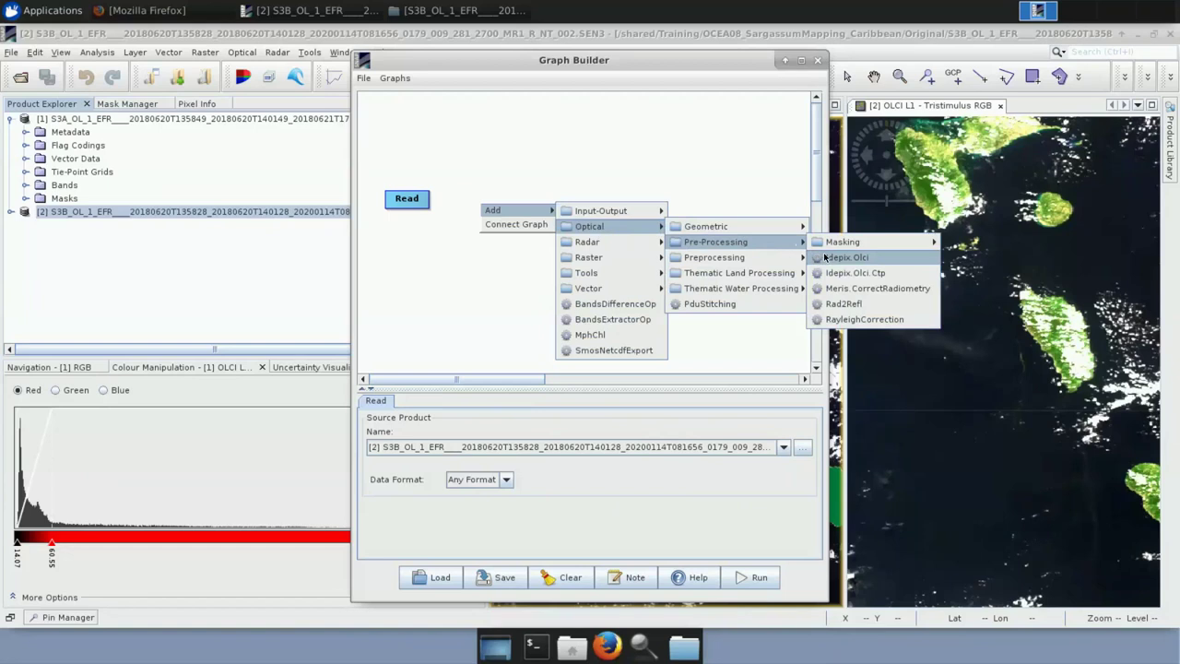
Add an Idepix.Olci operator beside the Read node and turn off its cloud shadow computation
click(847, 258)
drag(490, 215, 485, 203)
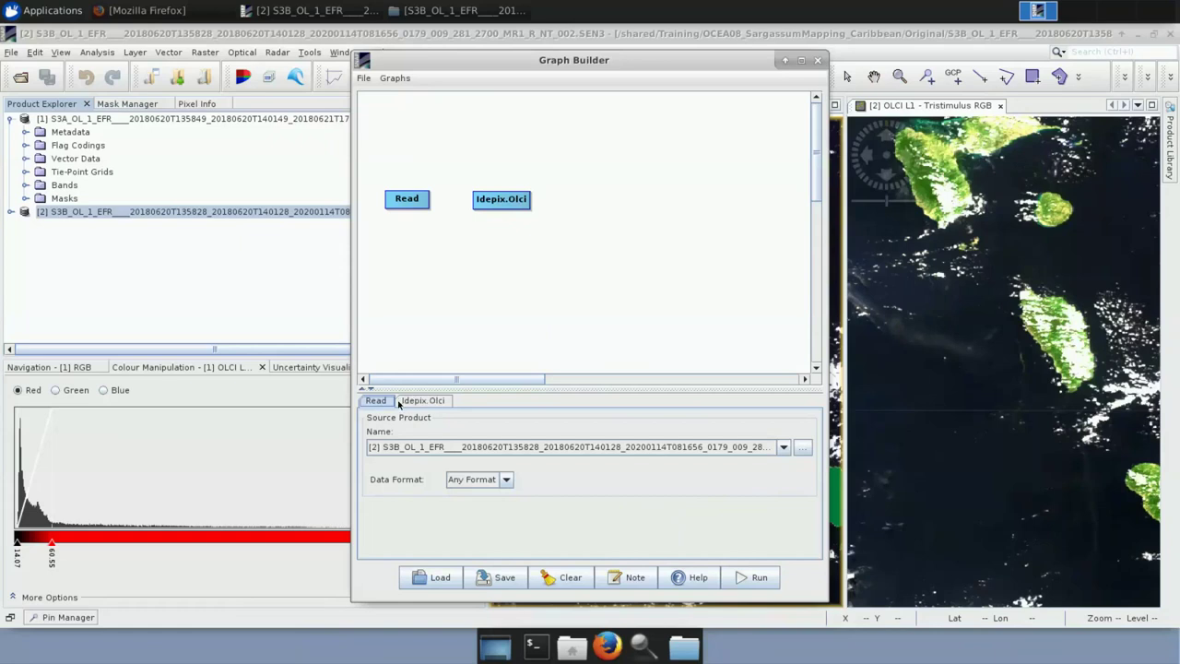
click(430, 401)
scroll(469, 450, down, 5)
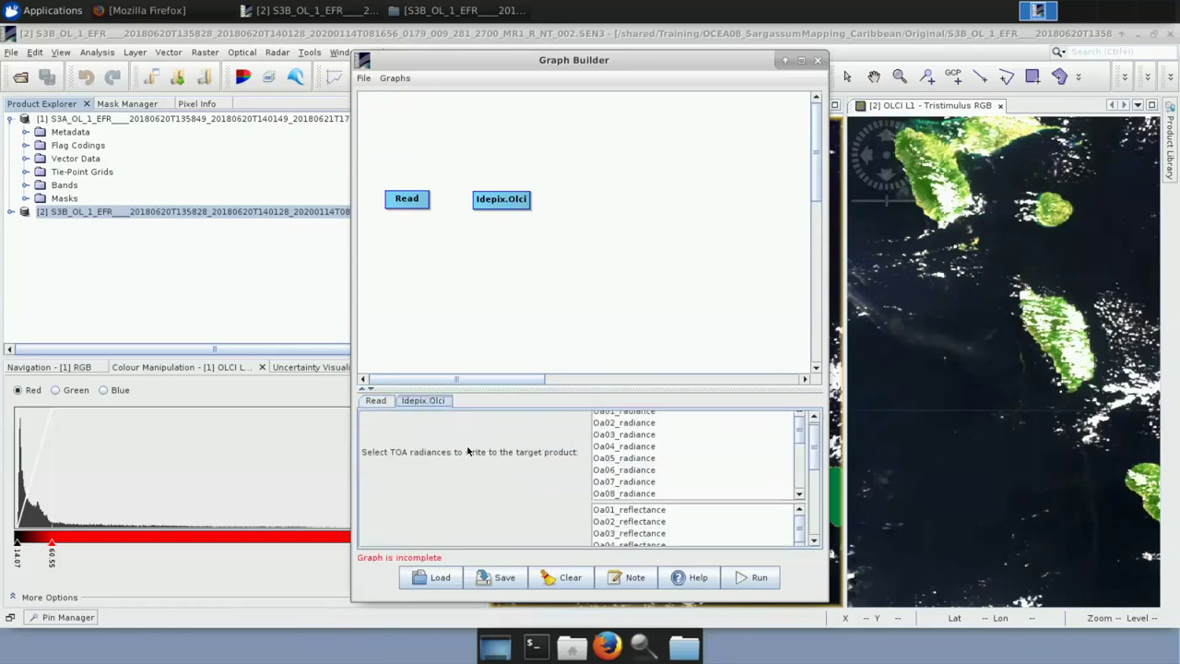
scroll(468, 453, down, 3)
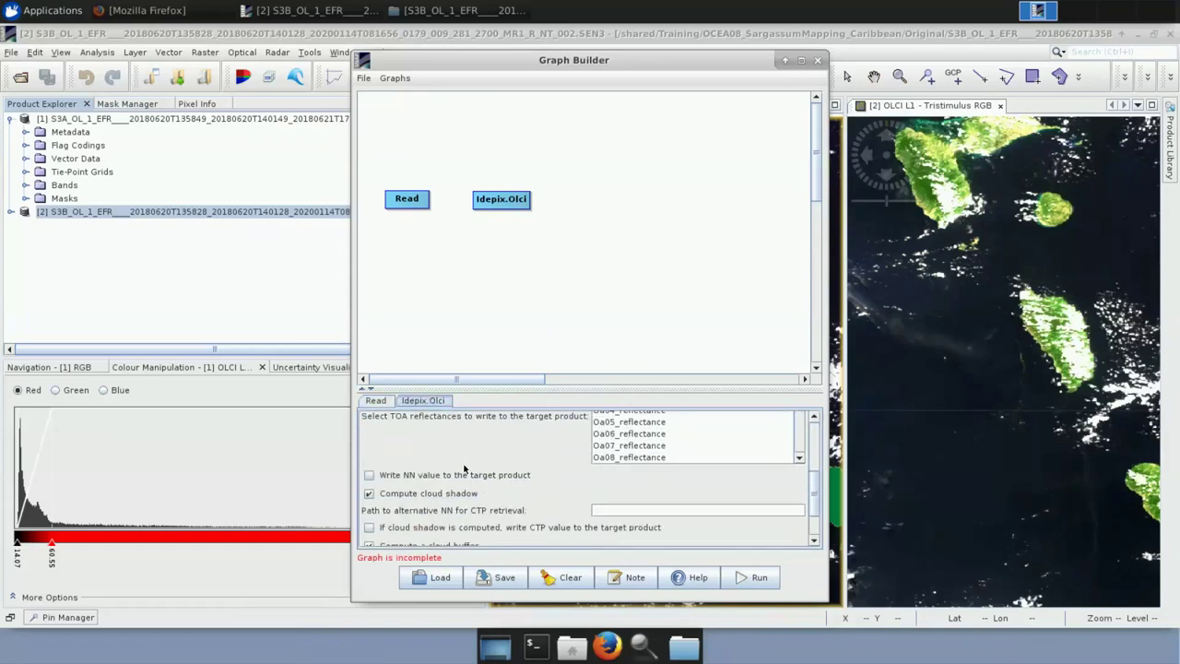
click(369, 472)
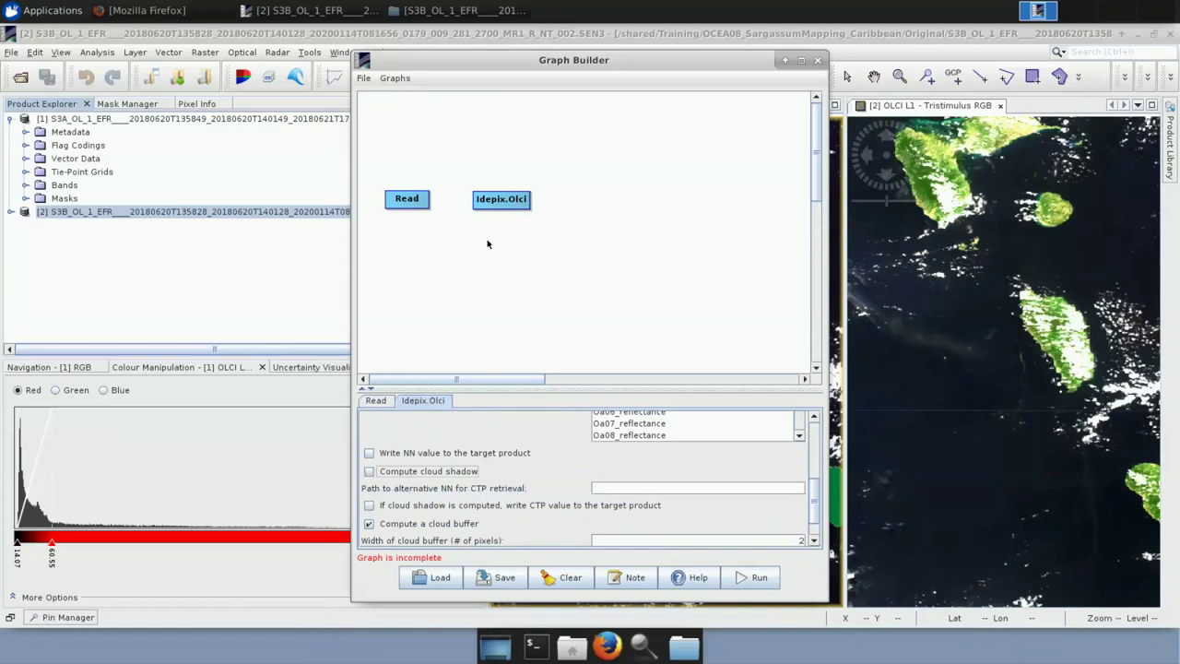
drag(816, 498, 813, 417)
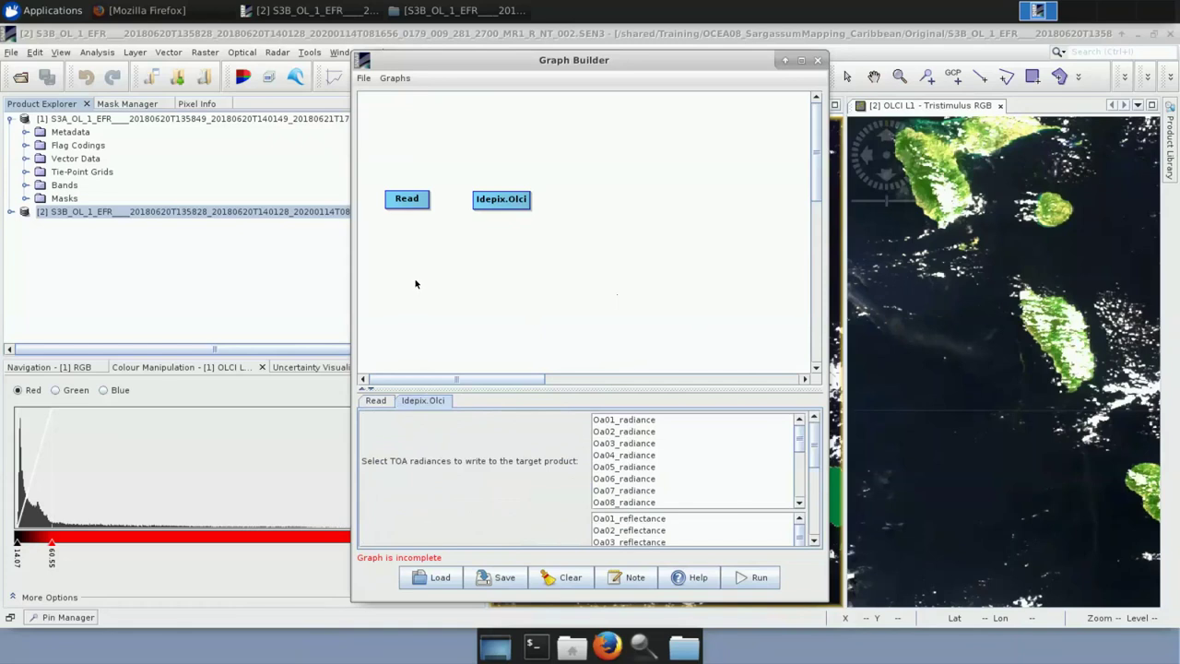
Connect Read to Idepix.Olci and add a Subset operator fed by Idepix.Olci
mouse_move(429, 202)
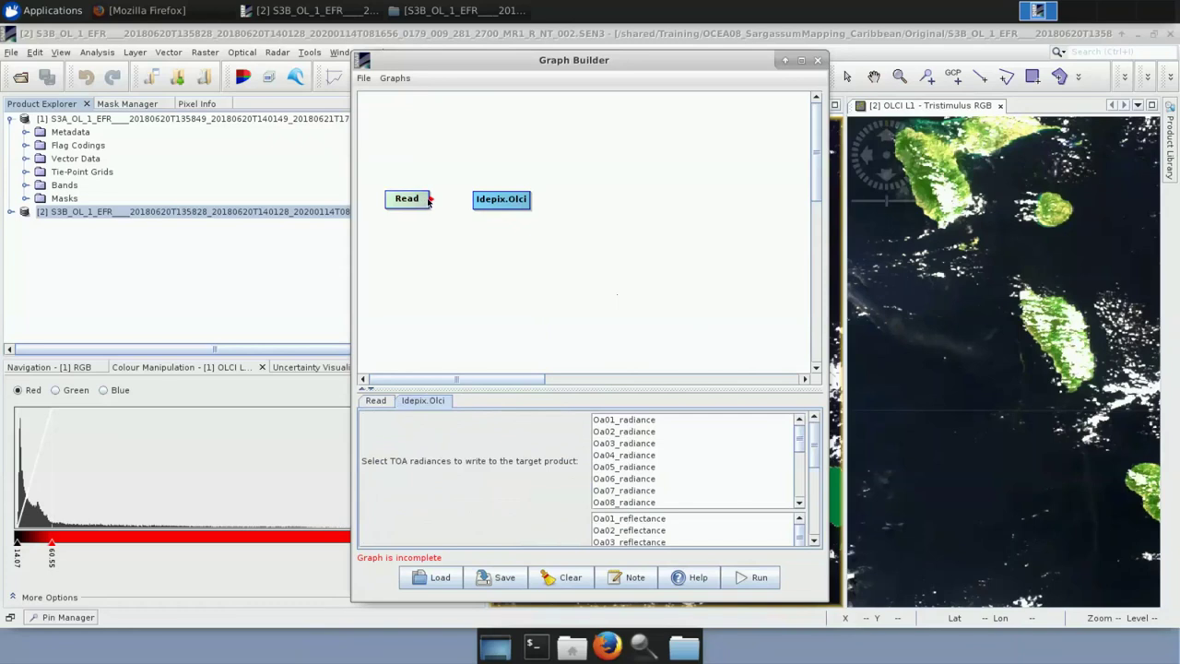
drag(429, 202, 492, 203)
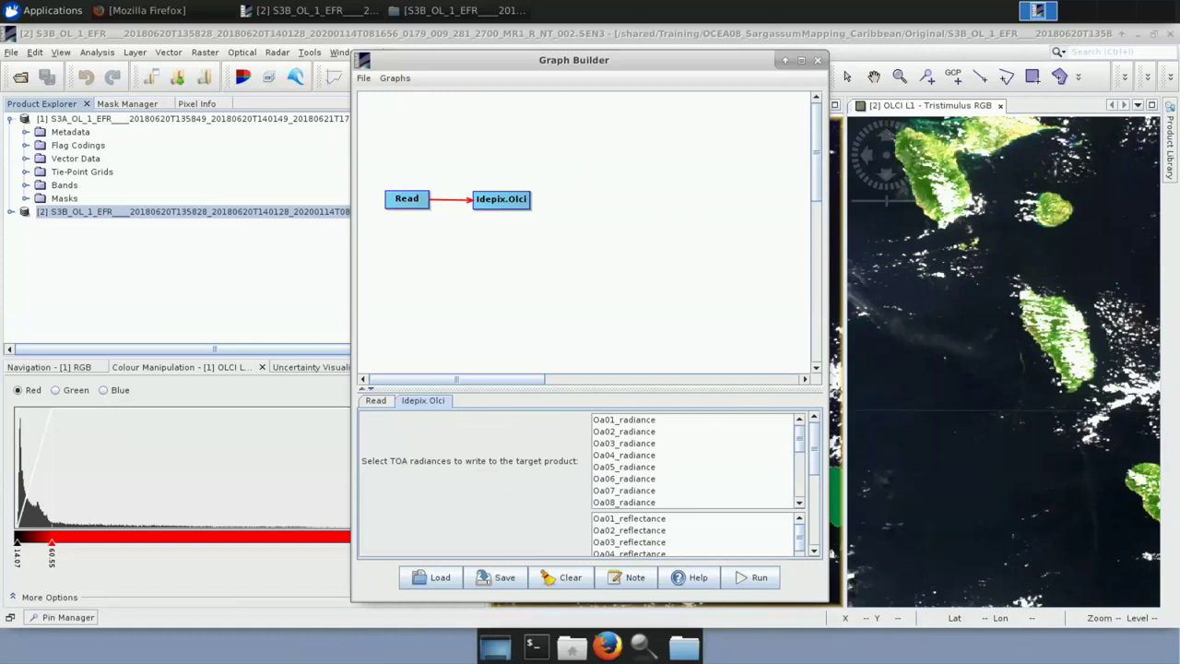
right_click(569, 203)
mouse_move(583, 209)
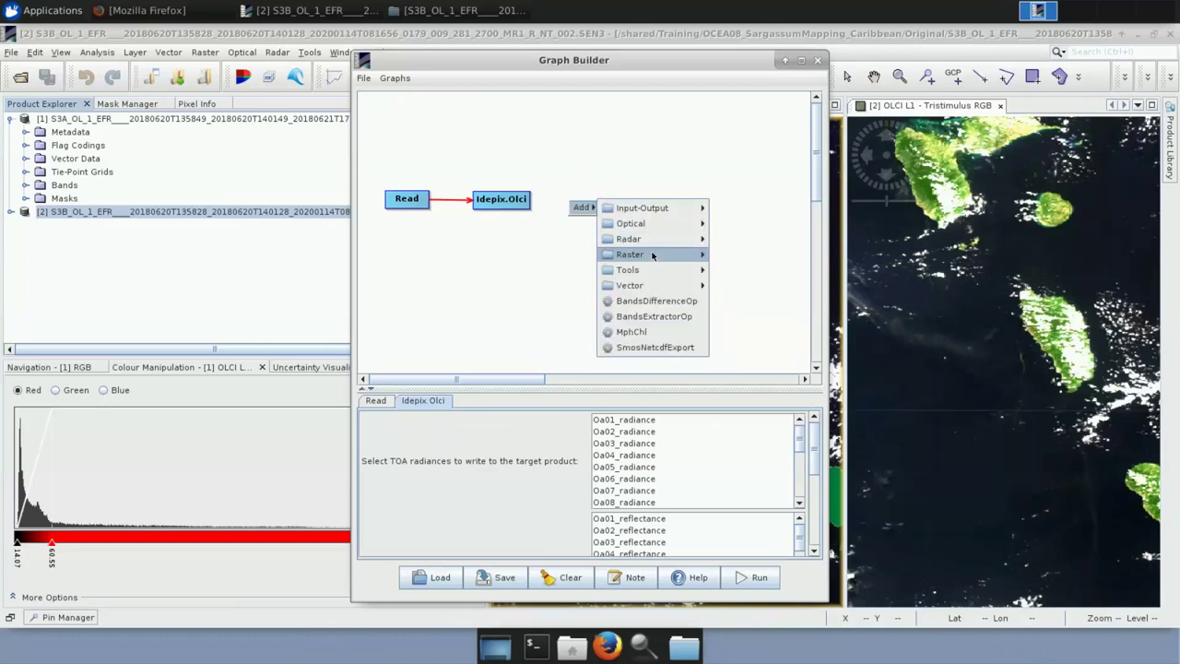
mouse_move(655, 256)
mouse_move(727, 280)
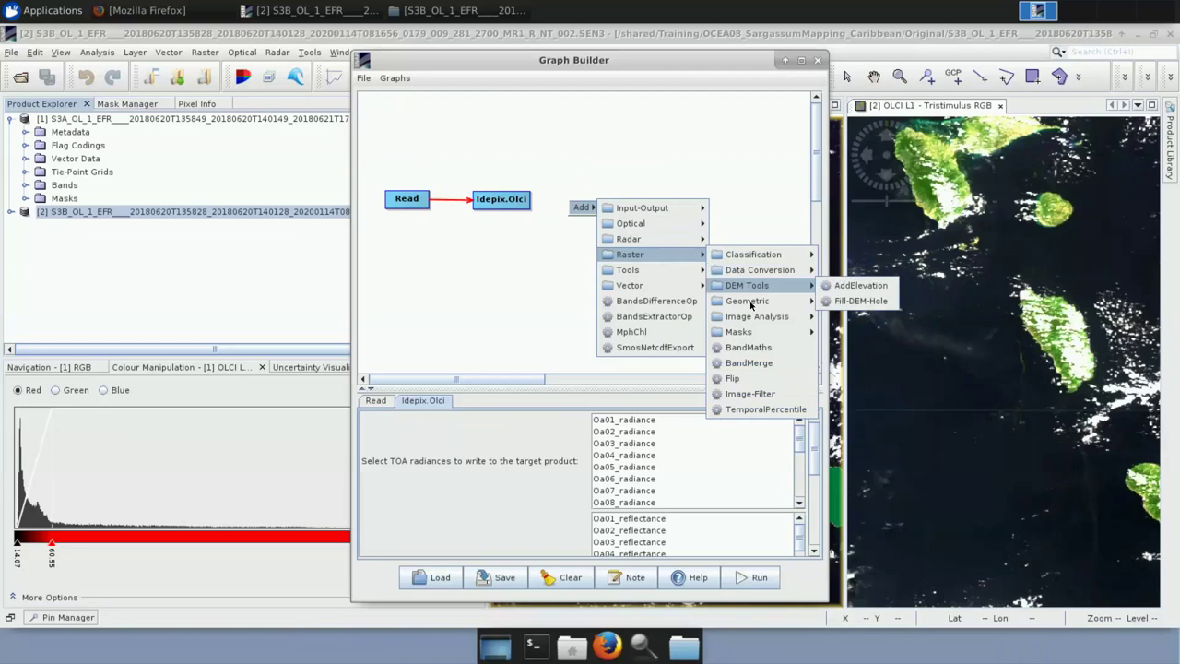
mouse_move(754, 309)
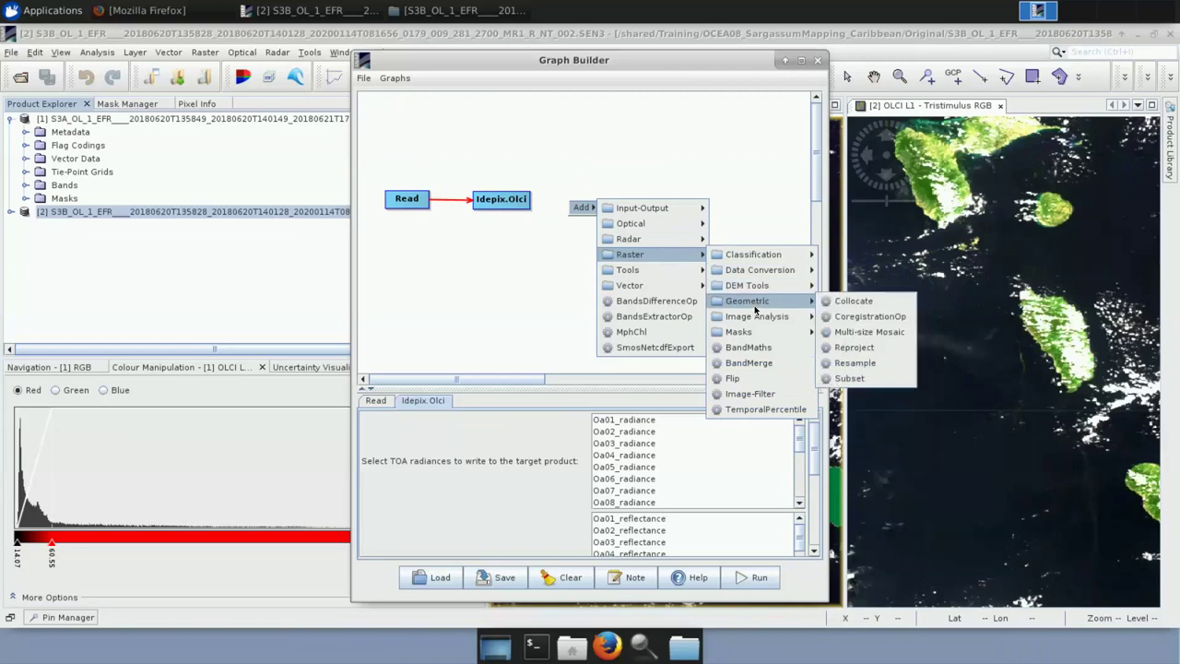
click(872, 381)
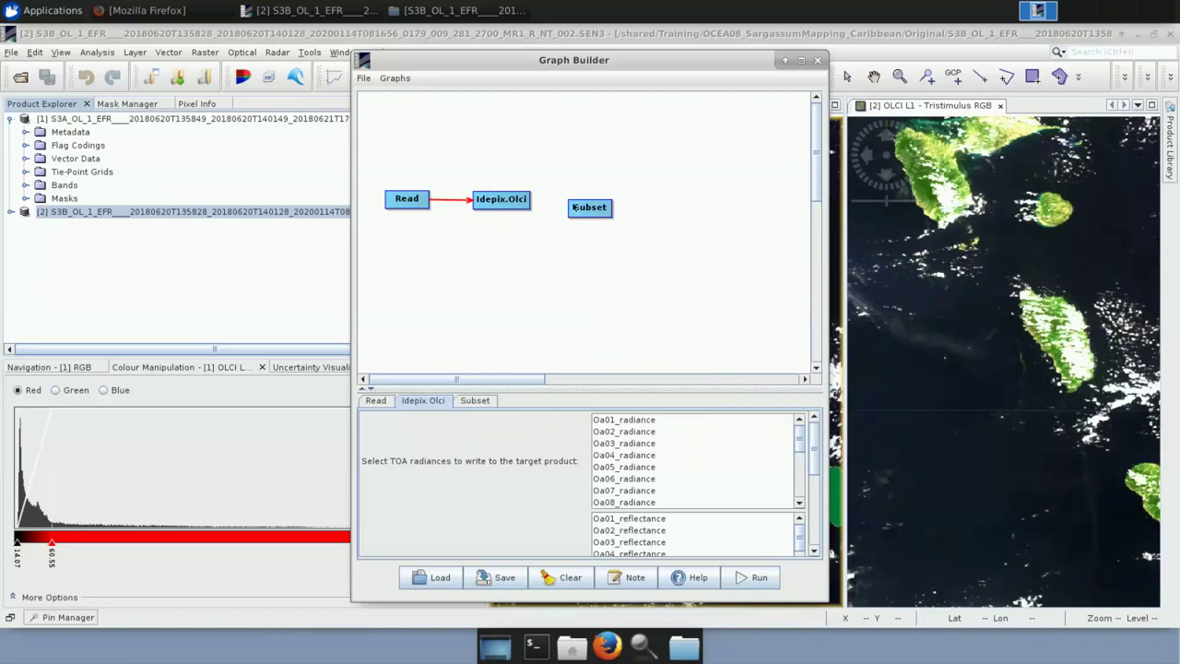
mouse_move(569, 201)
mouse_down()
mouse_move(548, 201)
mouse_move(589, 208)
mouse_up()
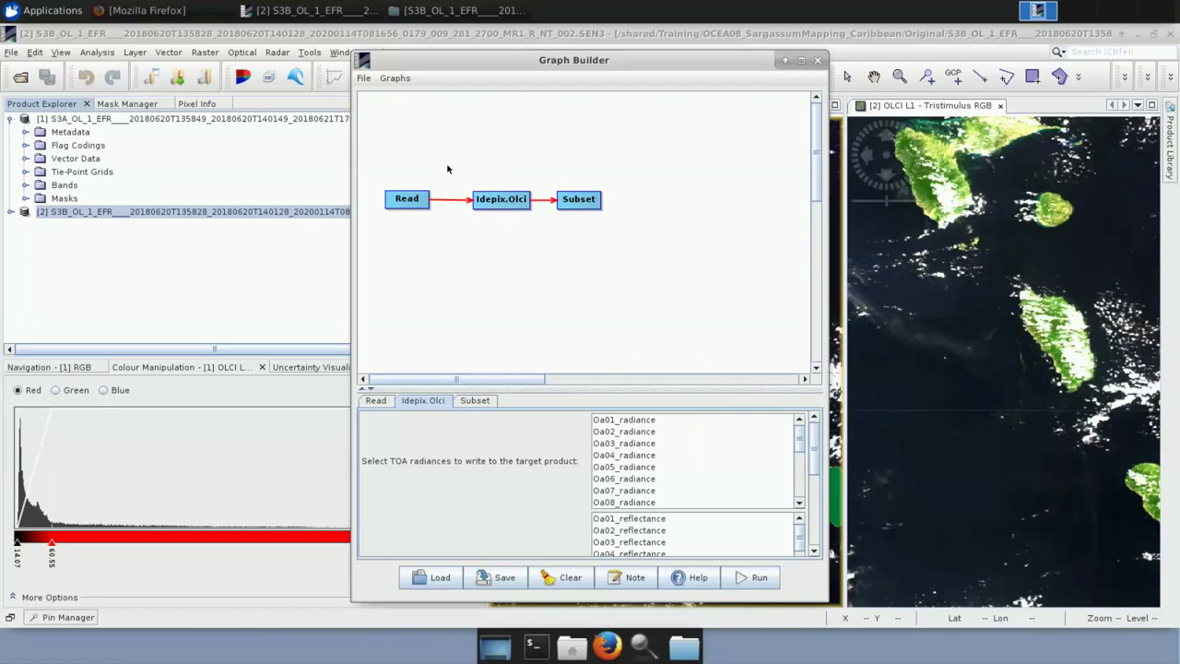
Add a BandMaths operator, place it below the main chain and connect Subset to it
right_click(627, 206)
mouse_move(634, 209)
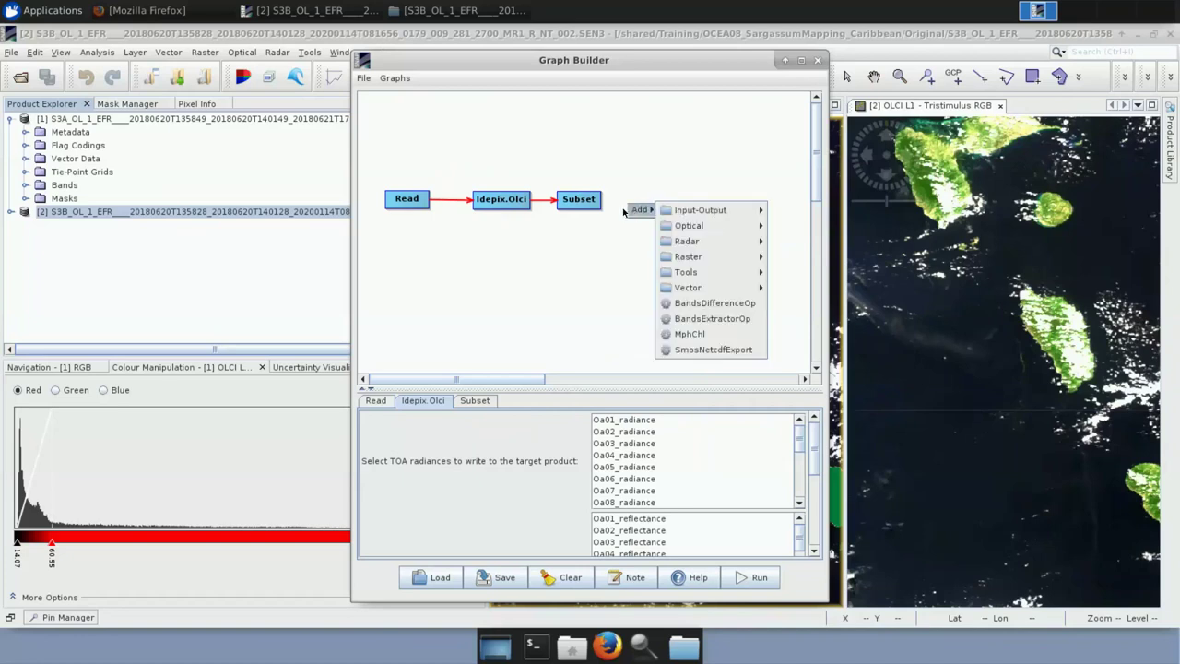
mouse_move(696, 257)
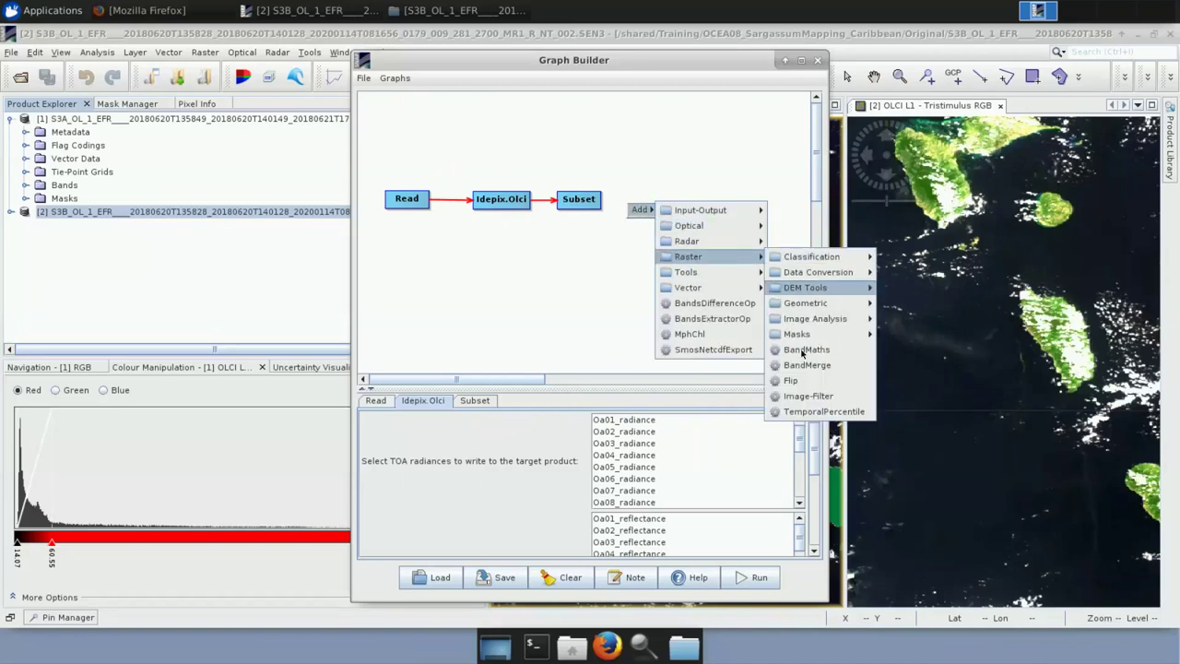
click(800, 351)
drag(656, 210, 656, 250)
drag(604, 203, 652, 258)
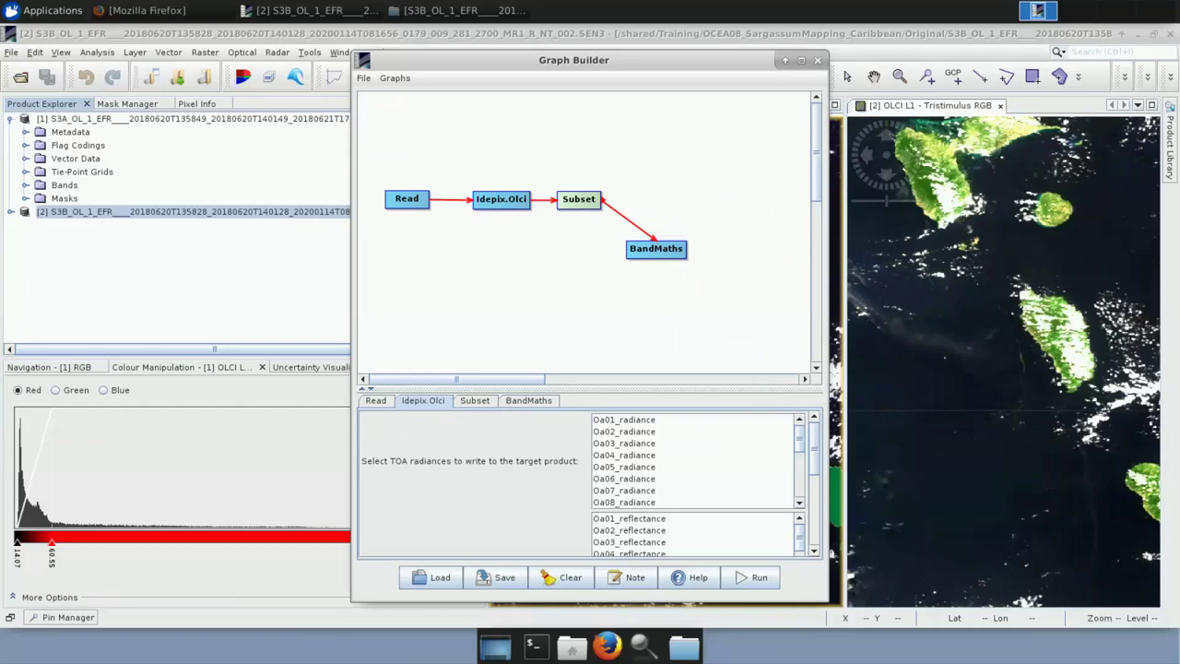
Add a BandMerge operator after Subset and connect both Subset and BandMaths into it
right_click(637, 190)
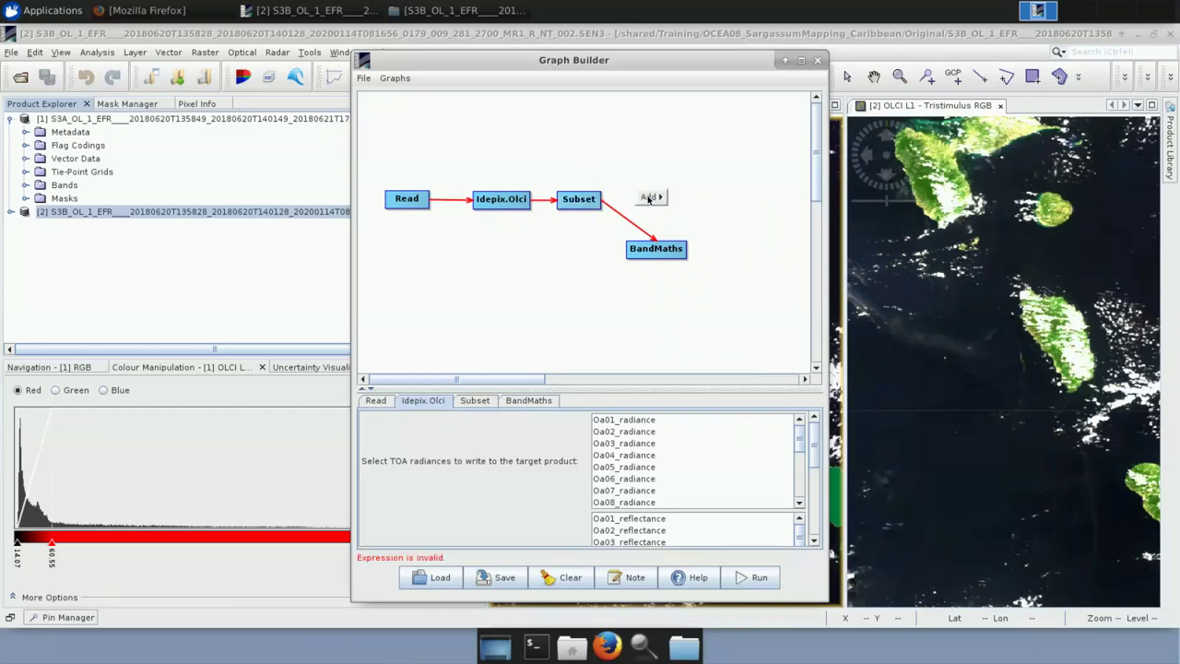
mouse_move(649, 198)
mouse_move(707, 244)
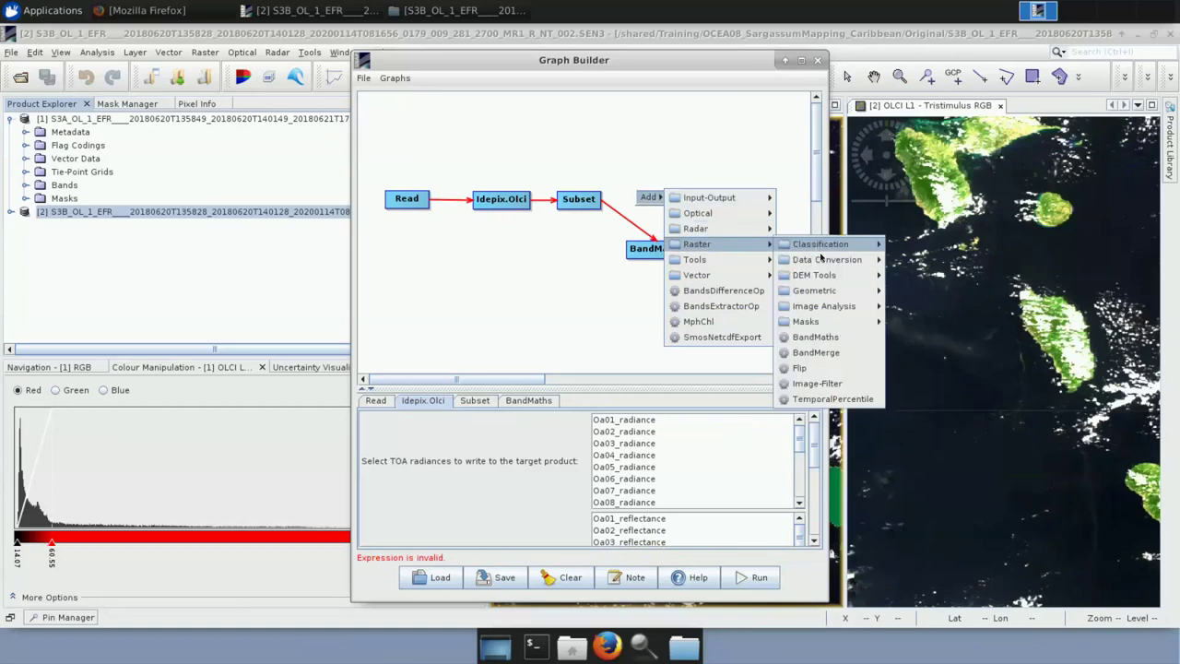
click(828, 354)
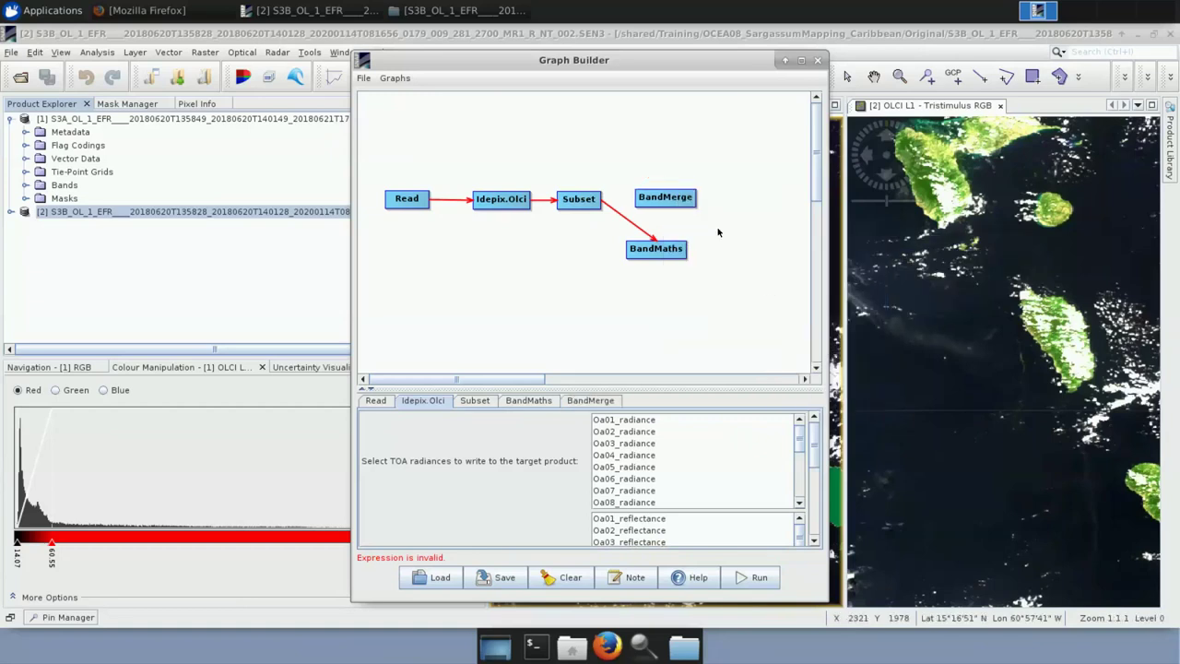
drag(678, 200, 688, 201)
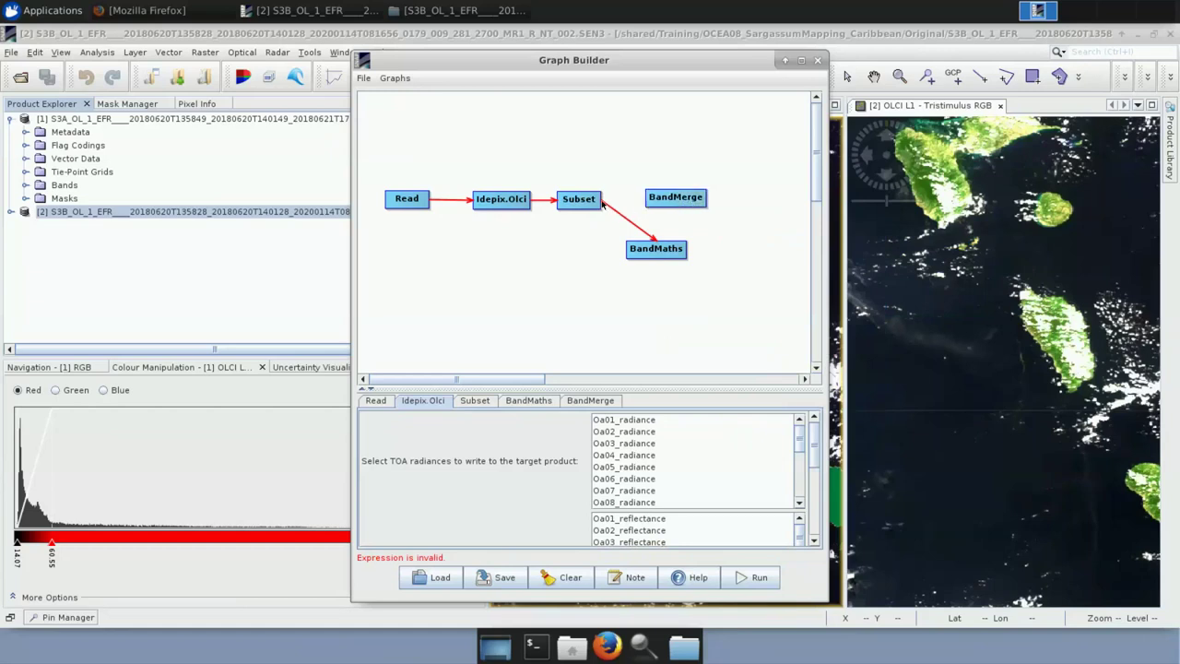
drag(599, 203, 671, 199)
drag(687, 249, 687, 210)
drag(685, 204, 680, 207)
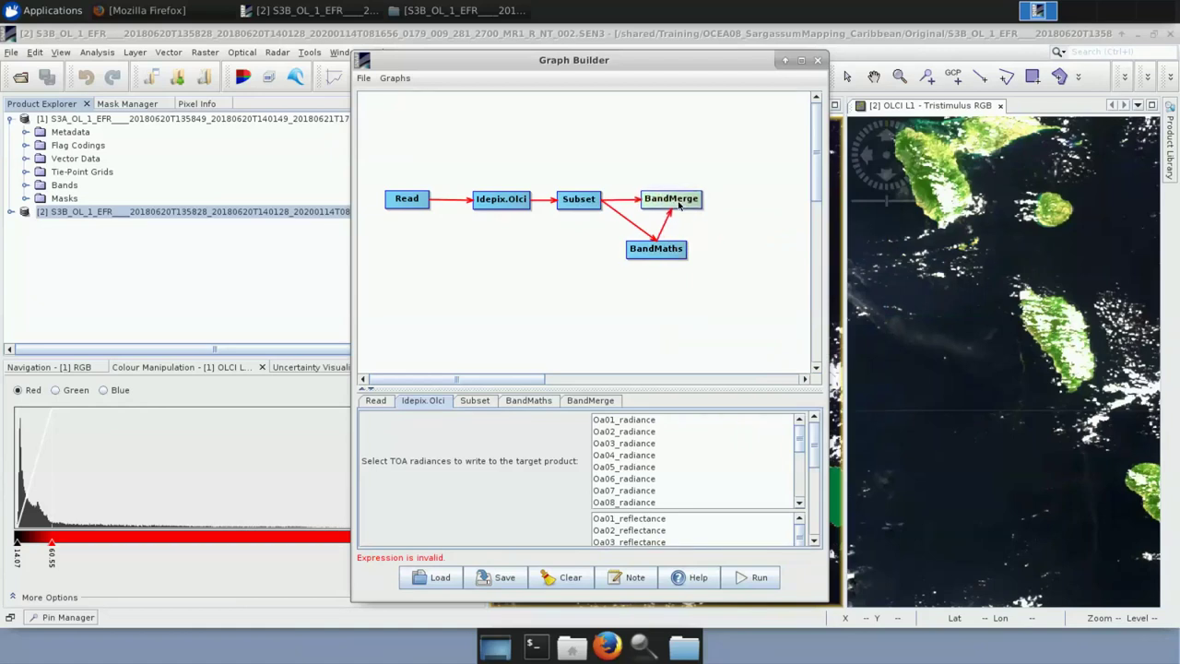
drag(669, 249, 647, 249)
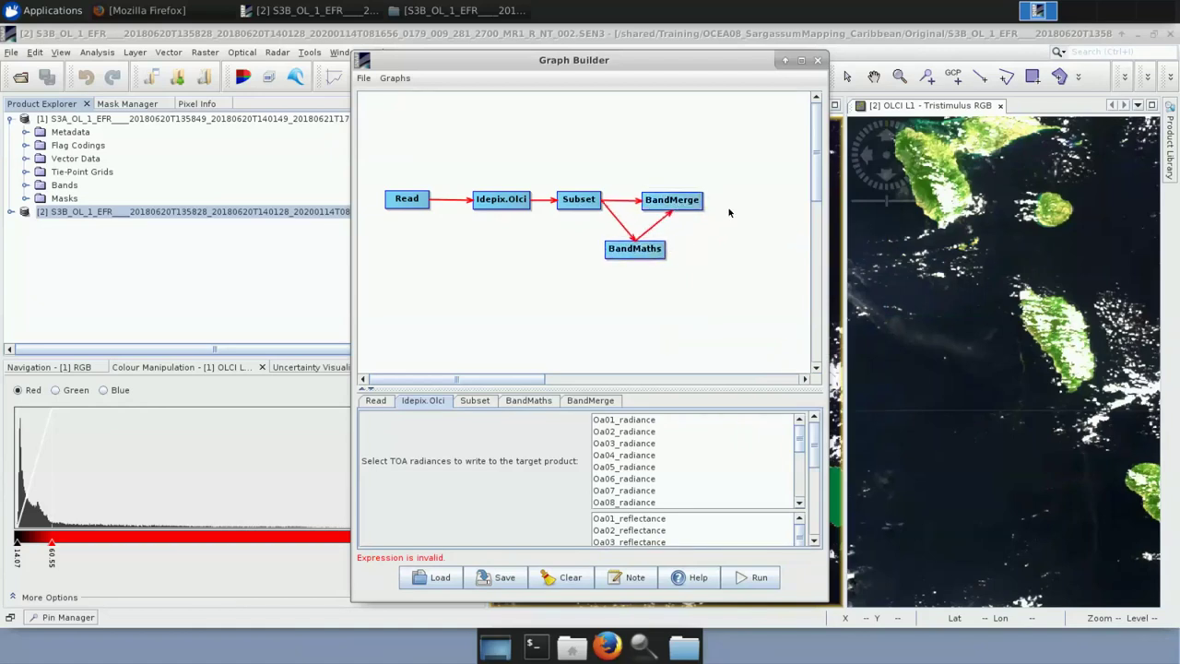
Add a Reproject operator and connect BandMerge to it
right_click(730, 203)
mouse_move(743, 214)
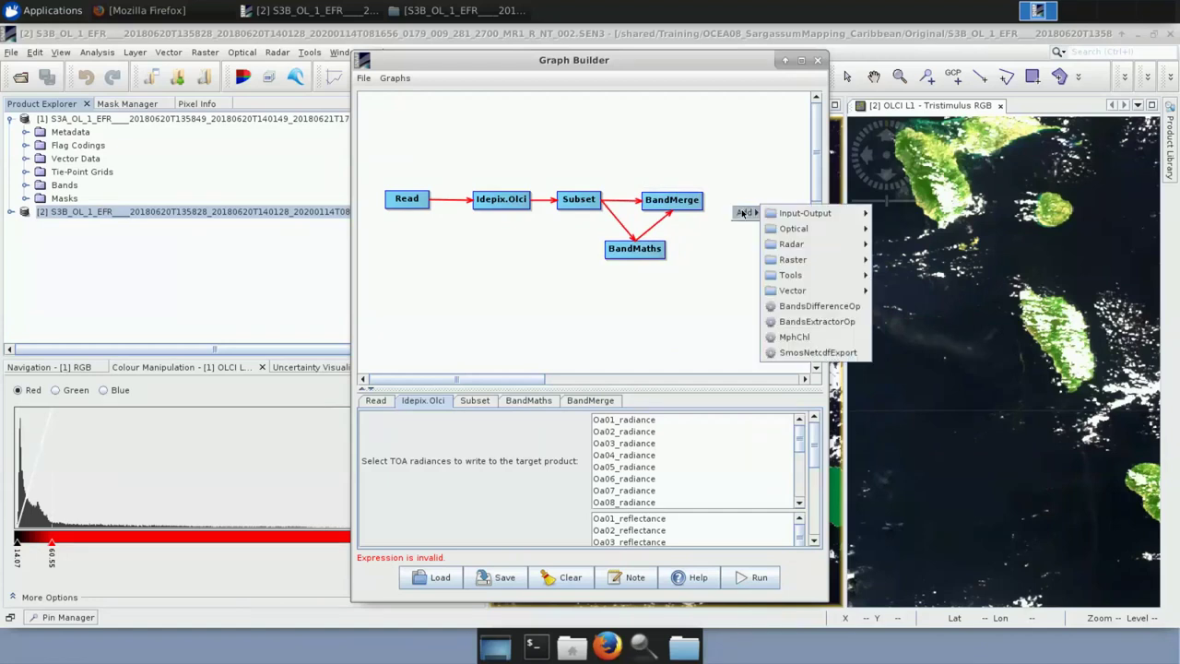
mouse_move(815, 264)
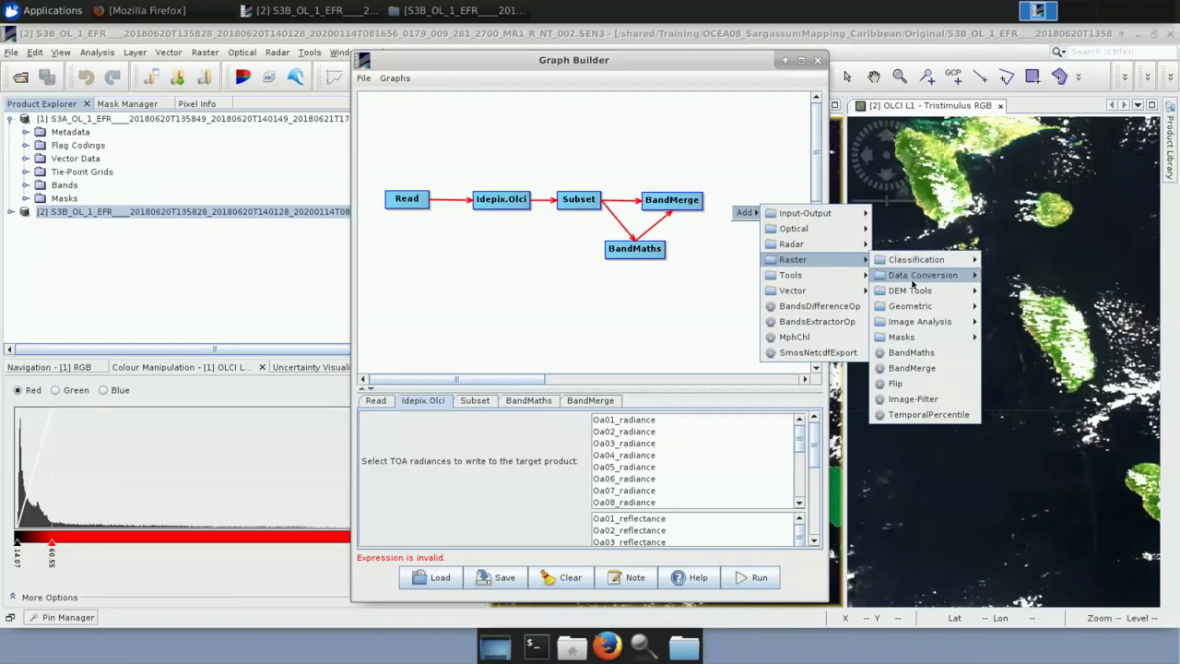
mouse_move(922, 306)
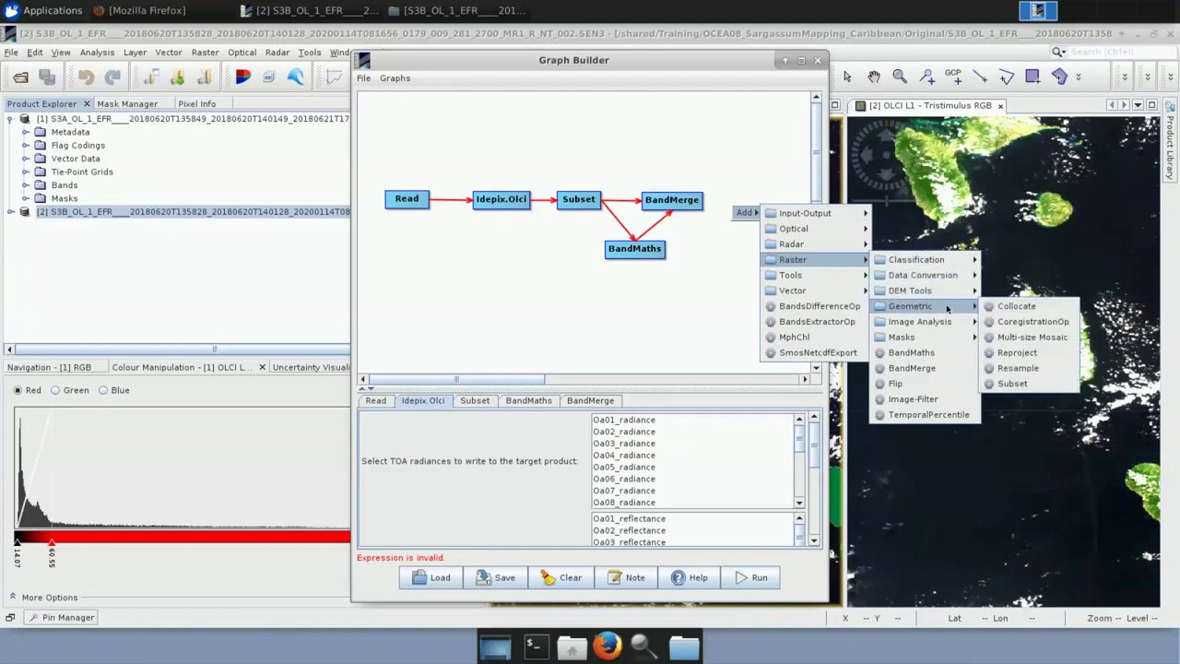
click(1017, 352)
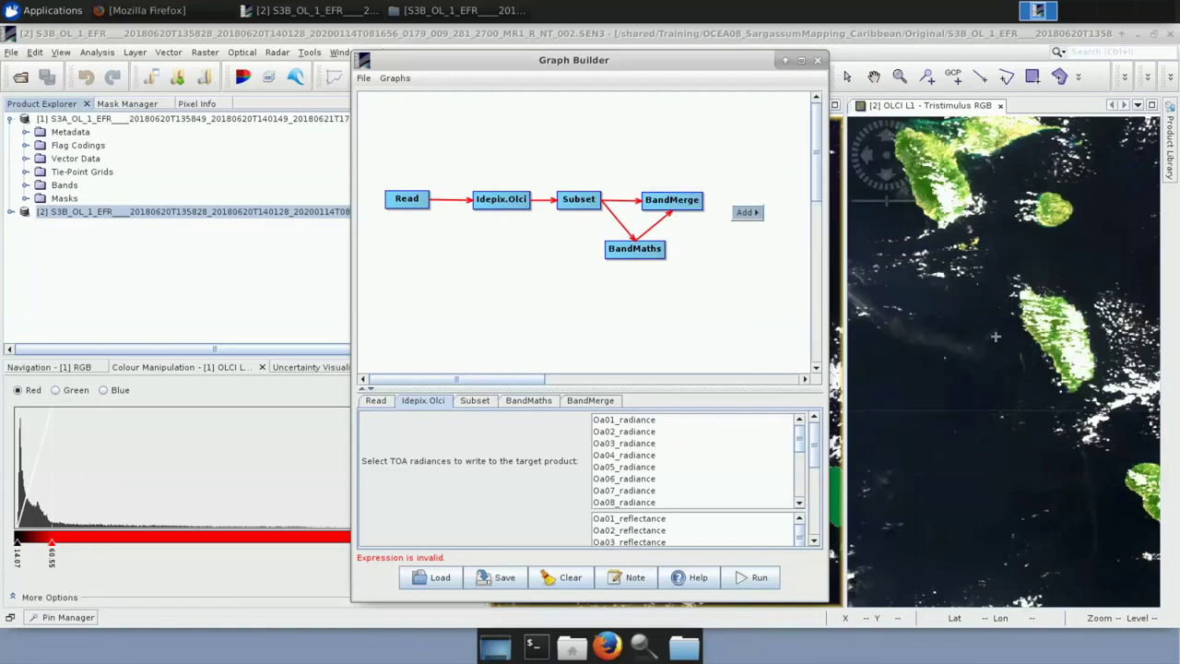
mouse_move(753, 224)
mouse_down()
mouse_move(754, 211)
mouse_move(715, 201)
mouse_move(753, 202)
mouse_up()
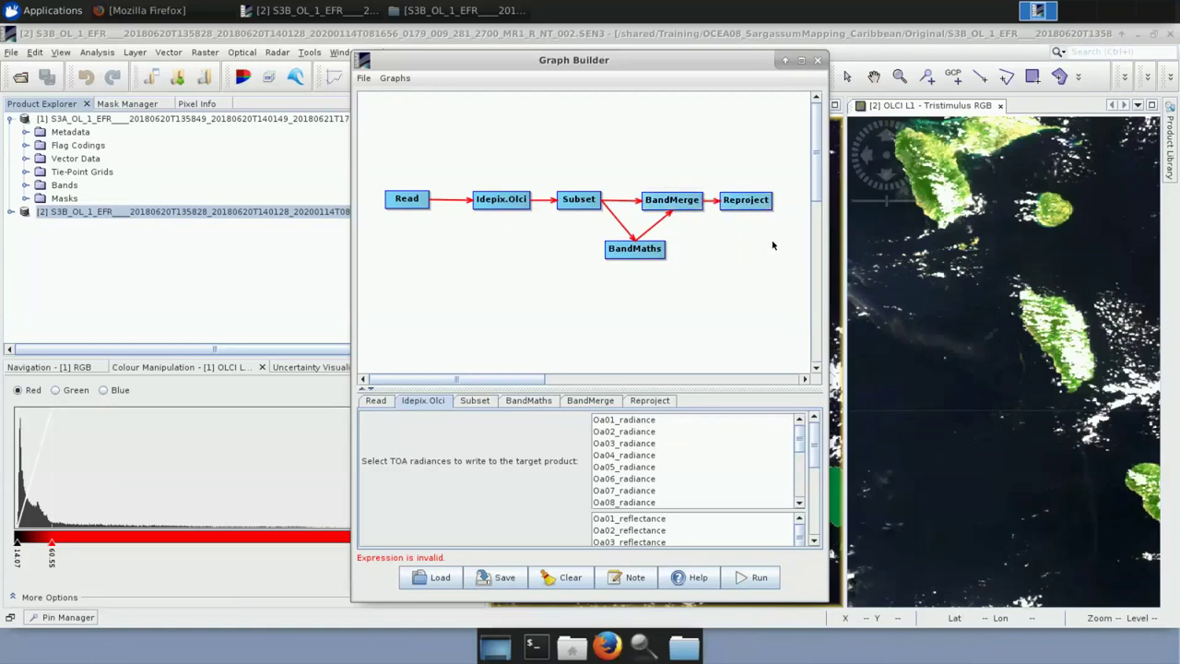
Add a Write operator at the end of the chain and connect Reproject to it
right_click(781, 235)
mouse_move(791, 242)
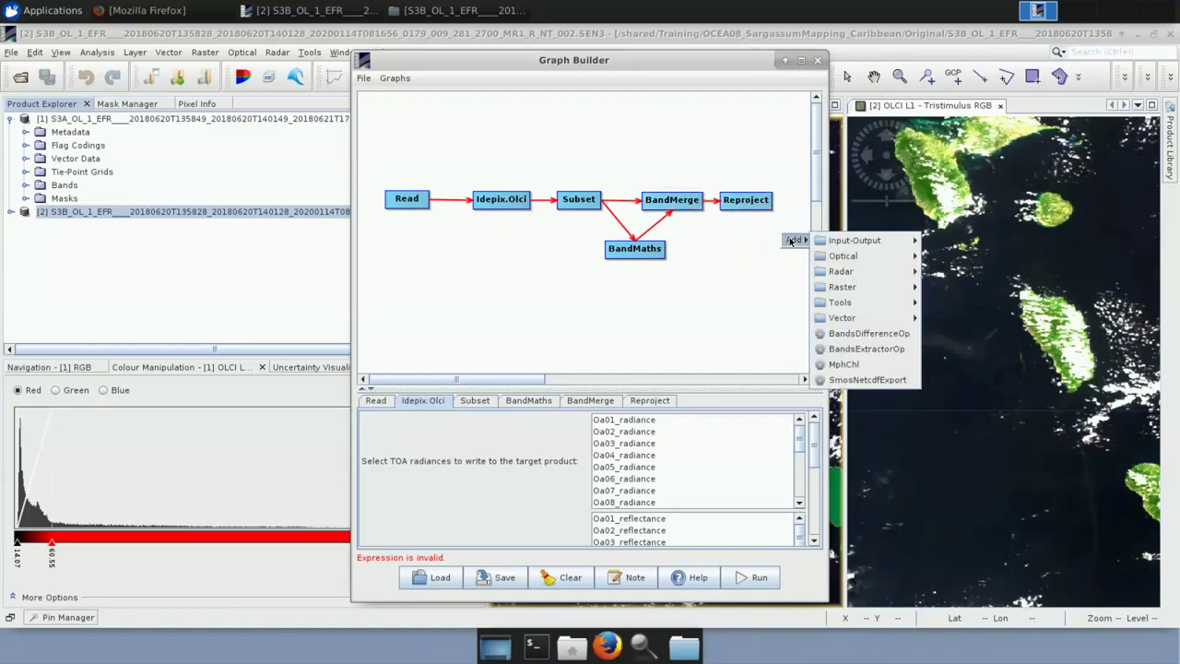
mouse_move(850, 242)
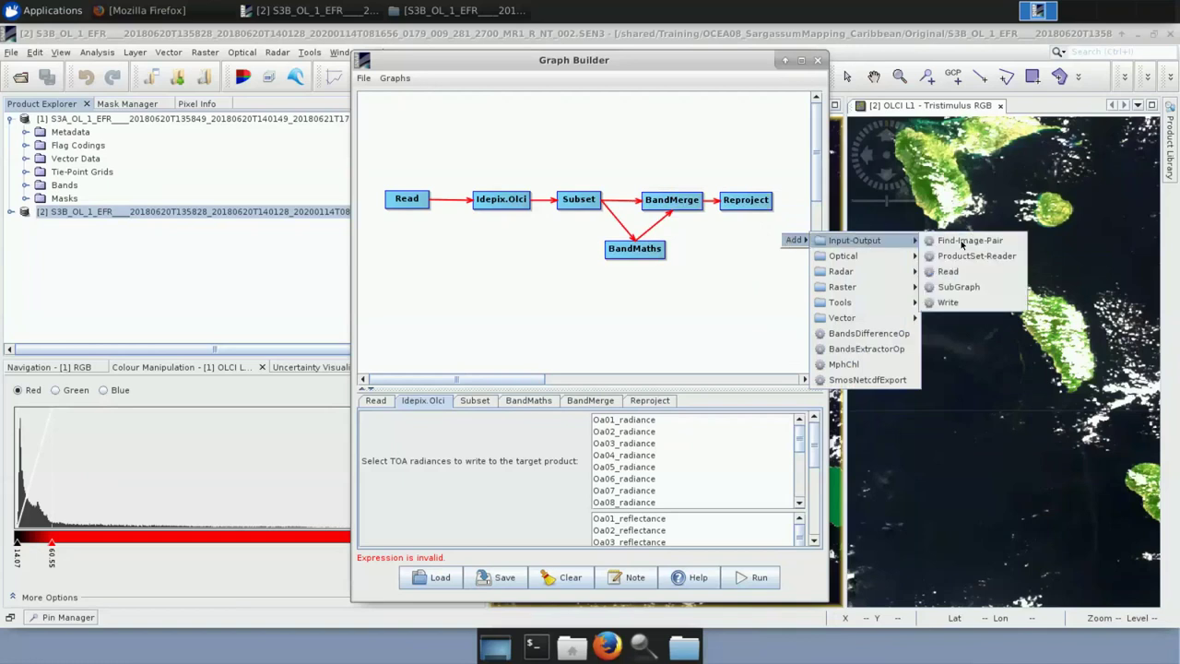
click(948, 303)
drag(800, 247, 795, 203)
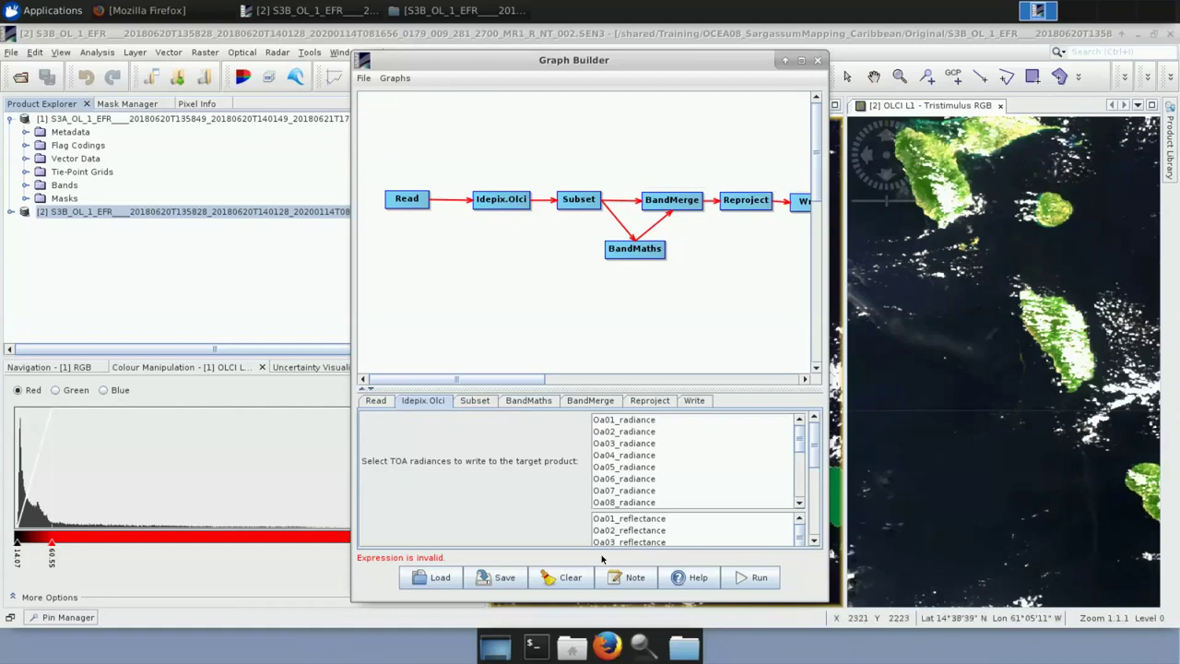
Save the graph as MCI_graph in the AuxData folder of OCEA08_SargassumMapping_Caribbean and close the Graph Builder
click(502, 579)
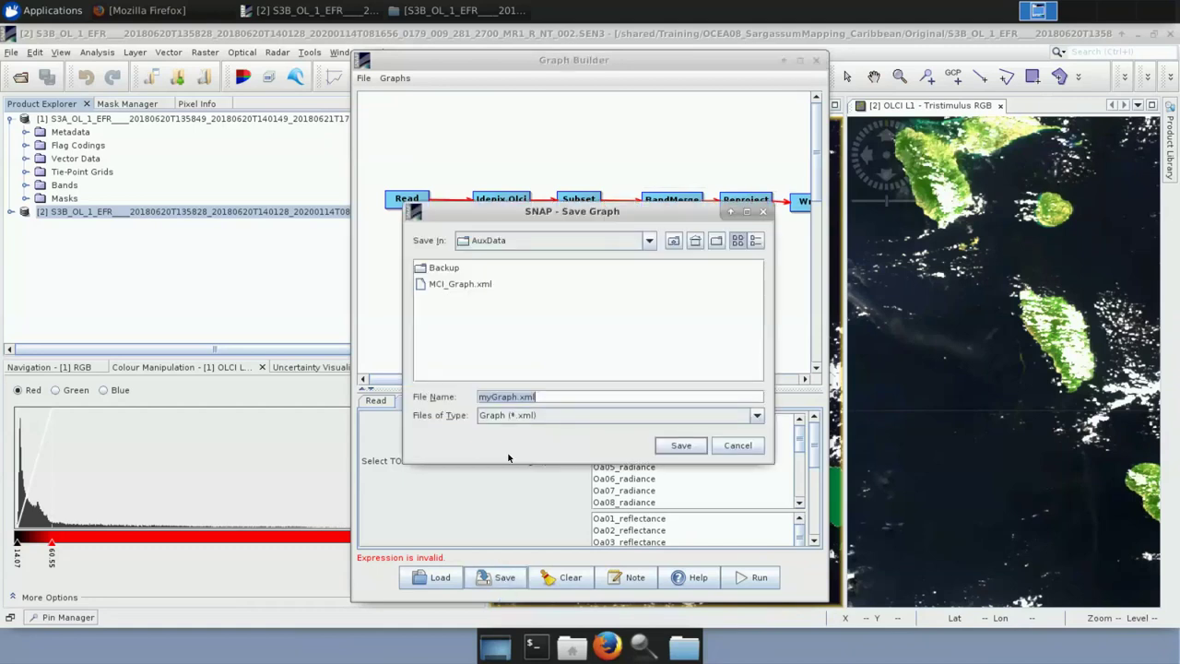
click(674, 240)
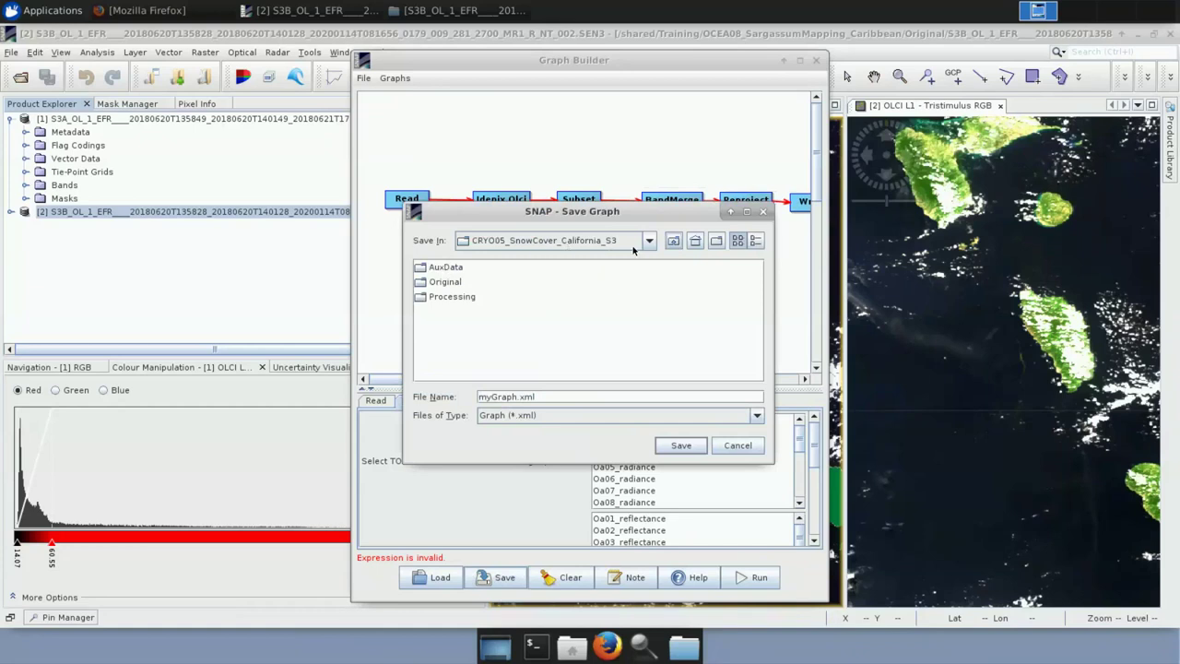
click(673, 241)
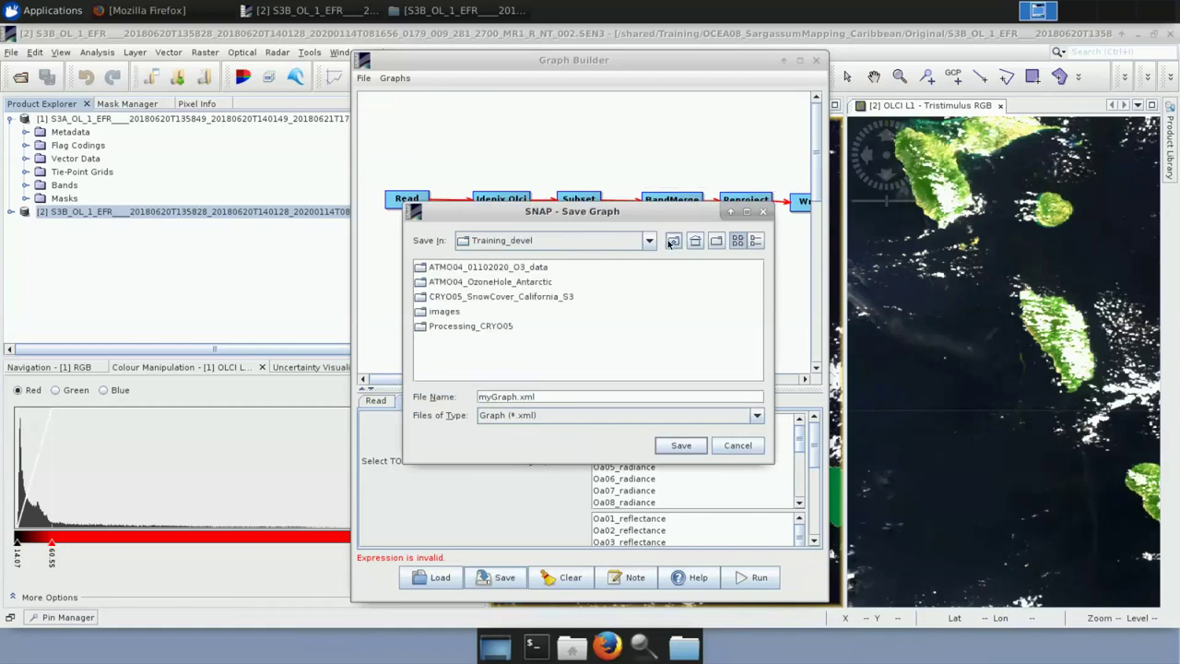
double_click(435, 282)
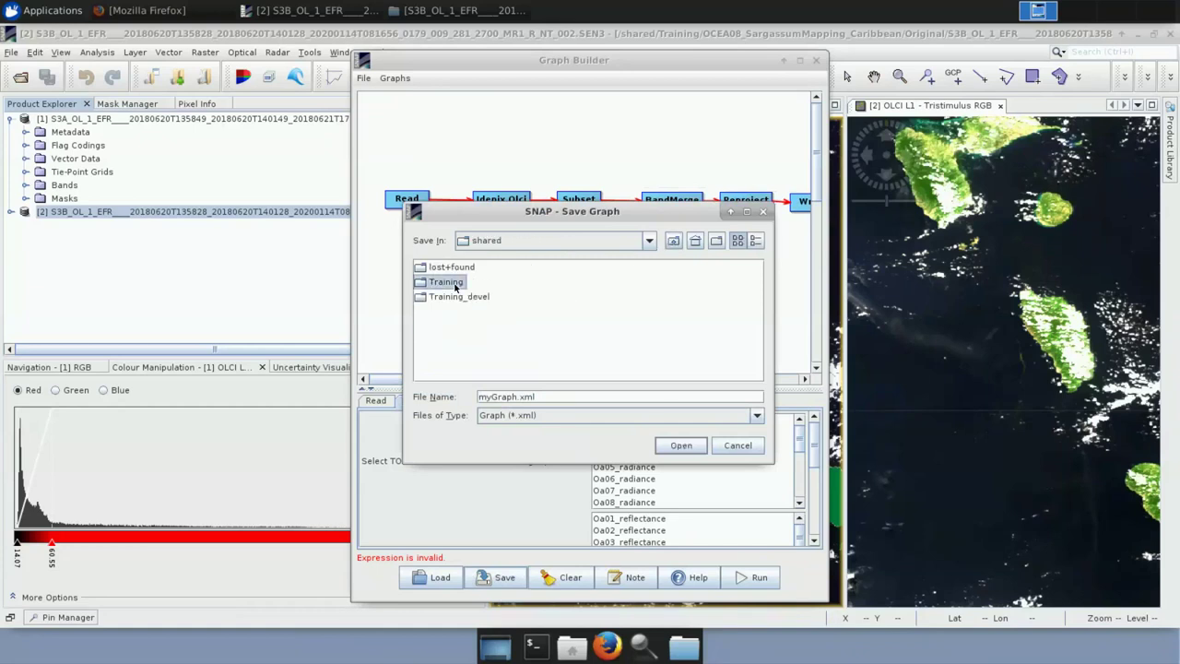
click(469, 269)
double_click(468, 269)
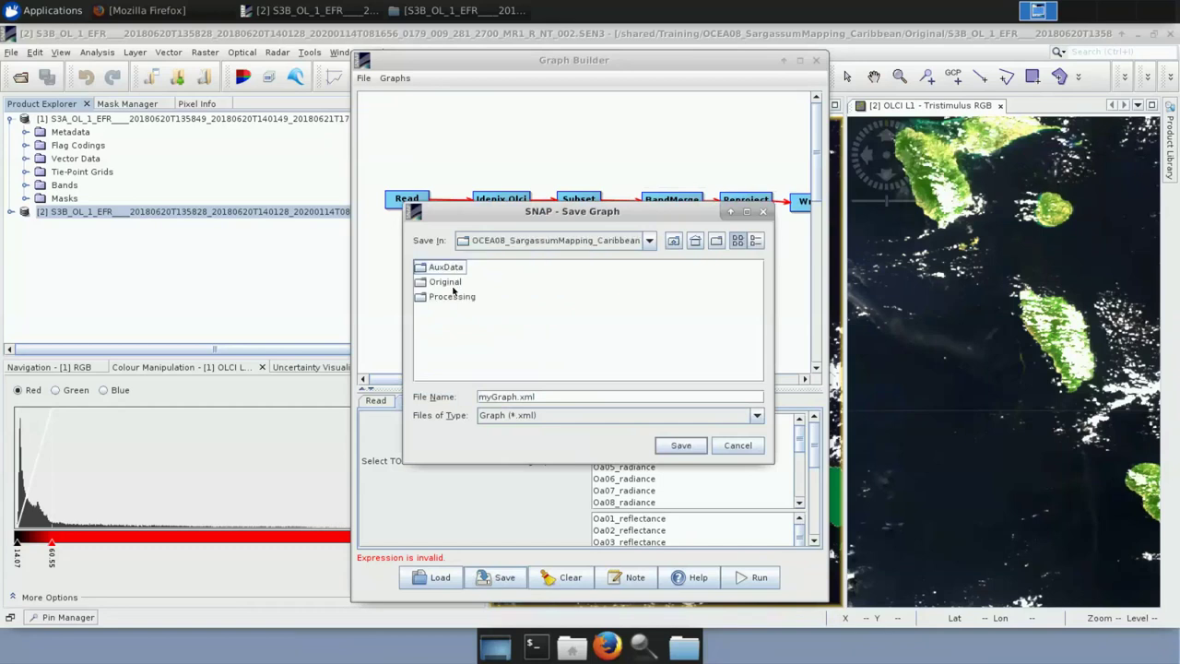
double_click(446, 268)
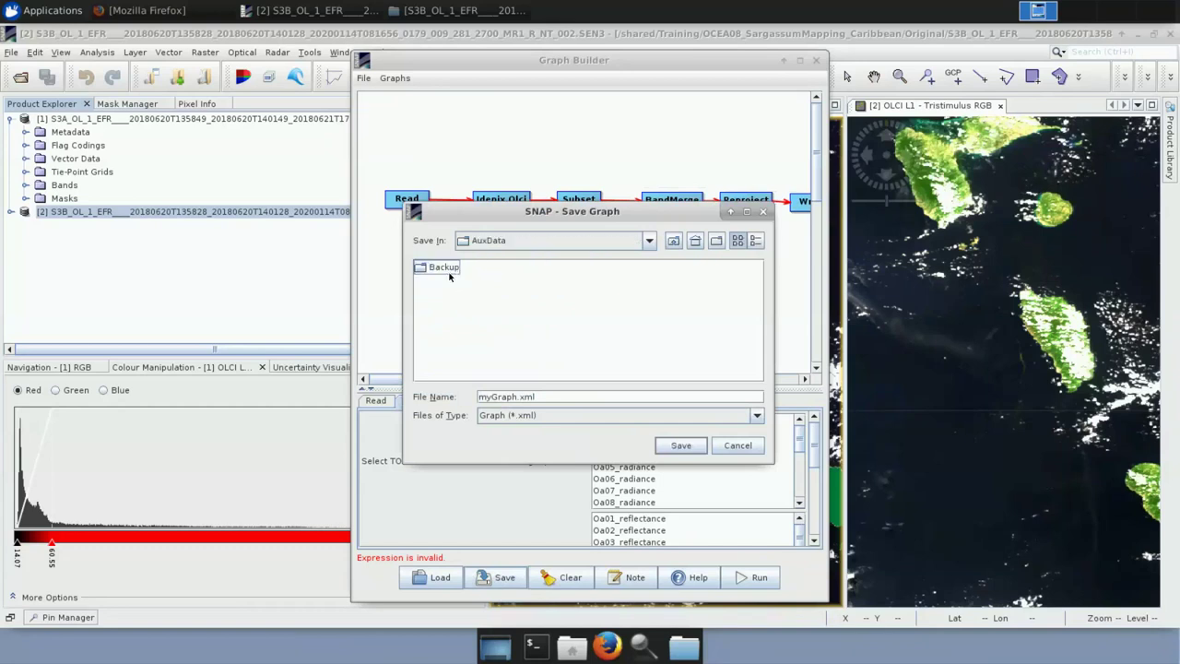
drag(515, 396, 476, 397)
text(MCI_graph)
click(676, 449)
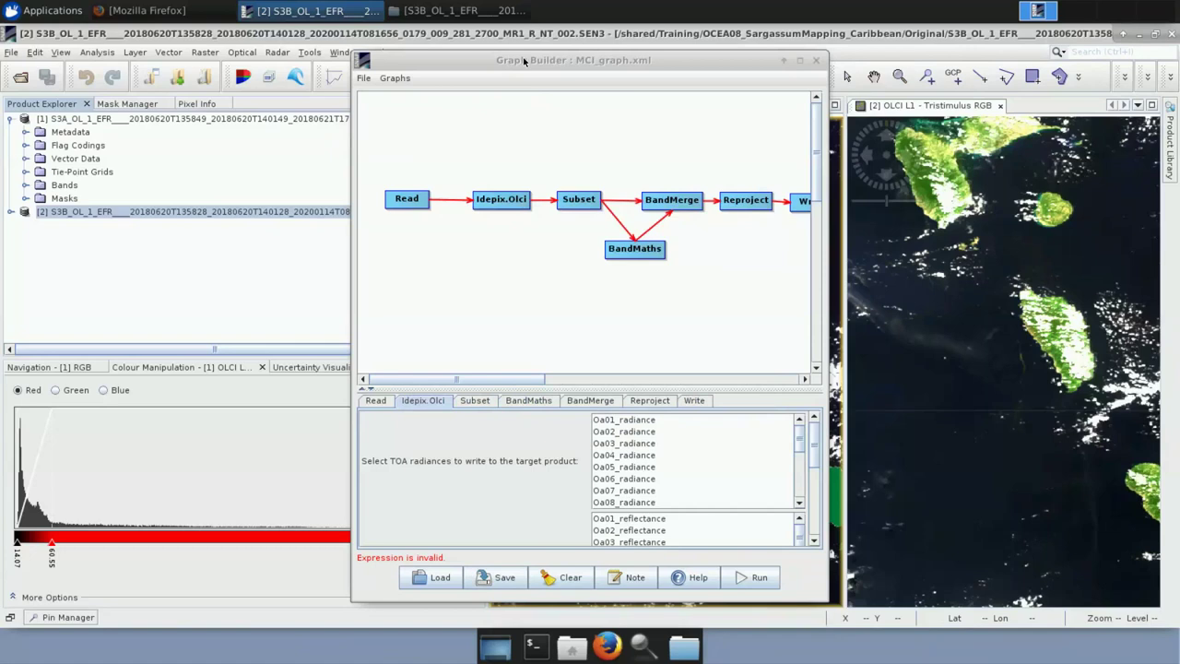
click(816, 61)
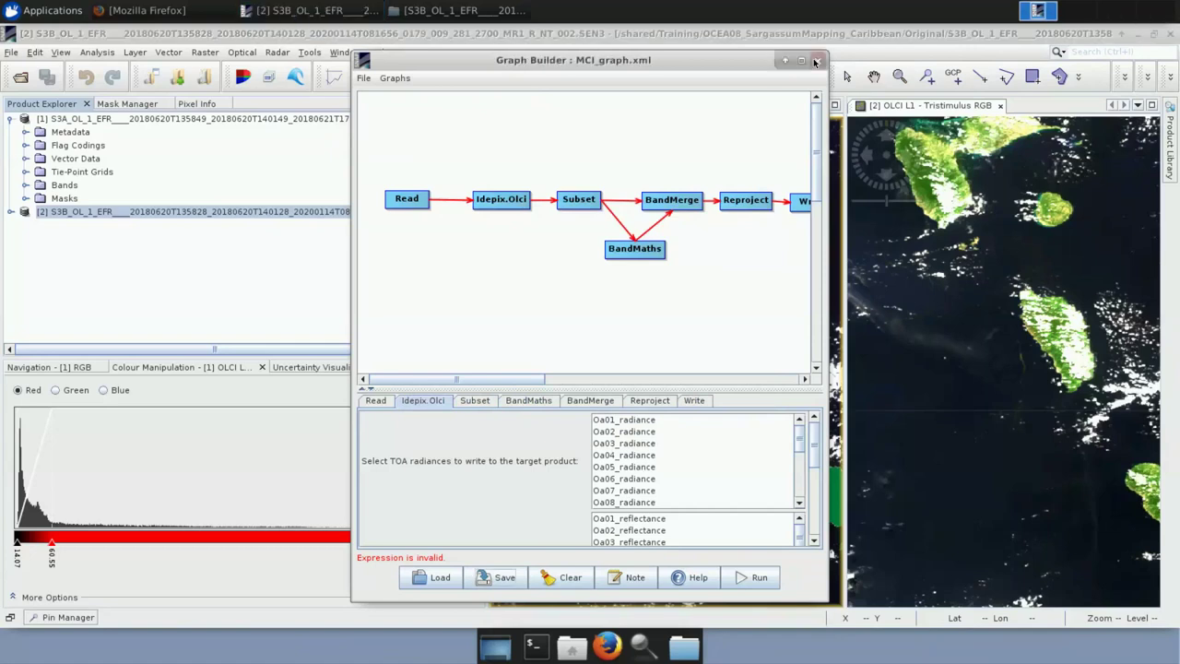
click(816, 61)
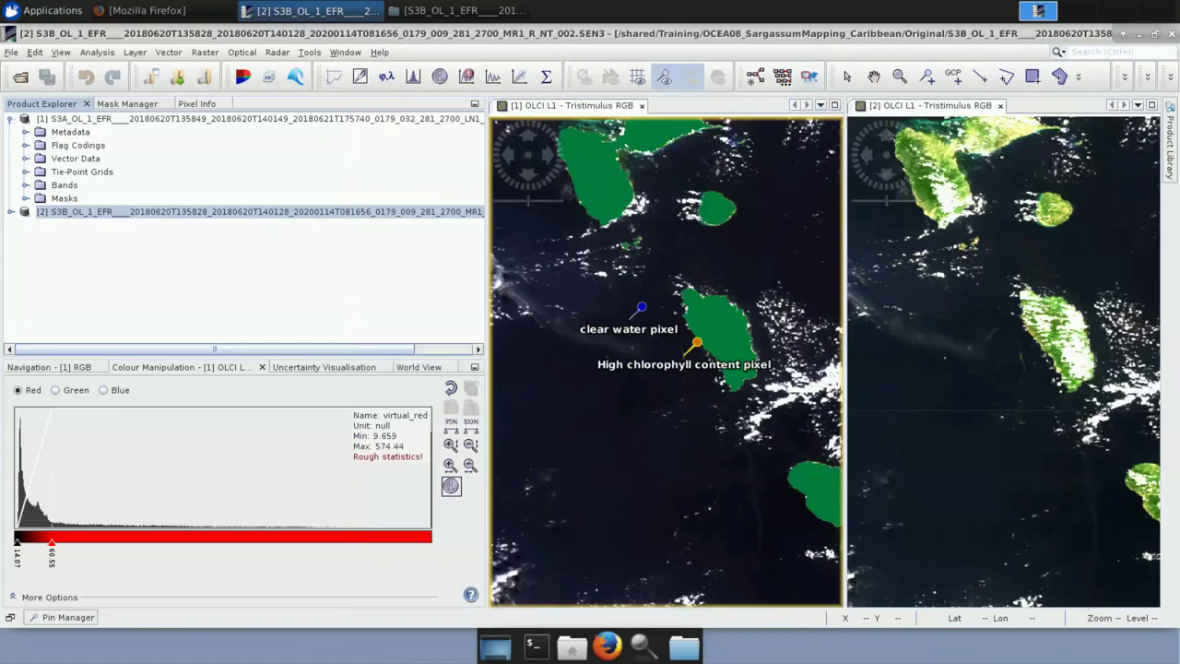
Select the S3A product and open the Batch Processing tool
click(184, 119)
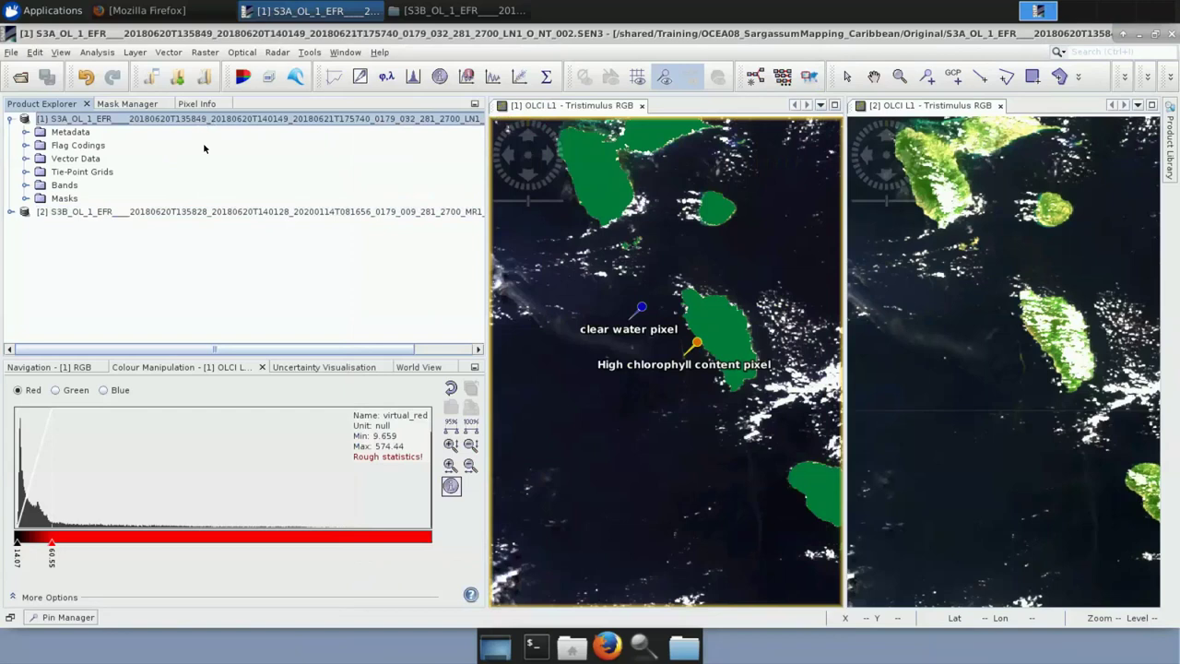
click(310, 53)
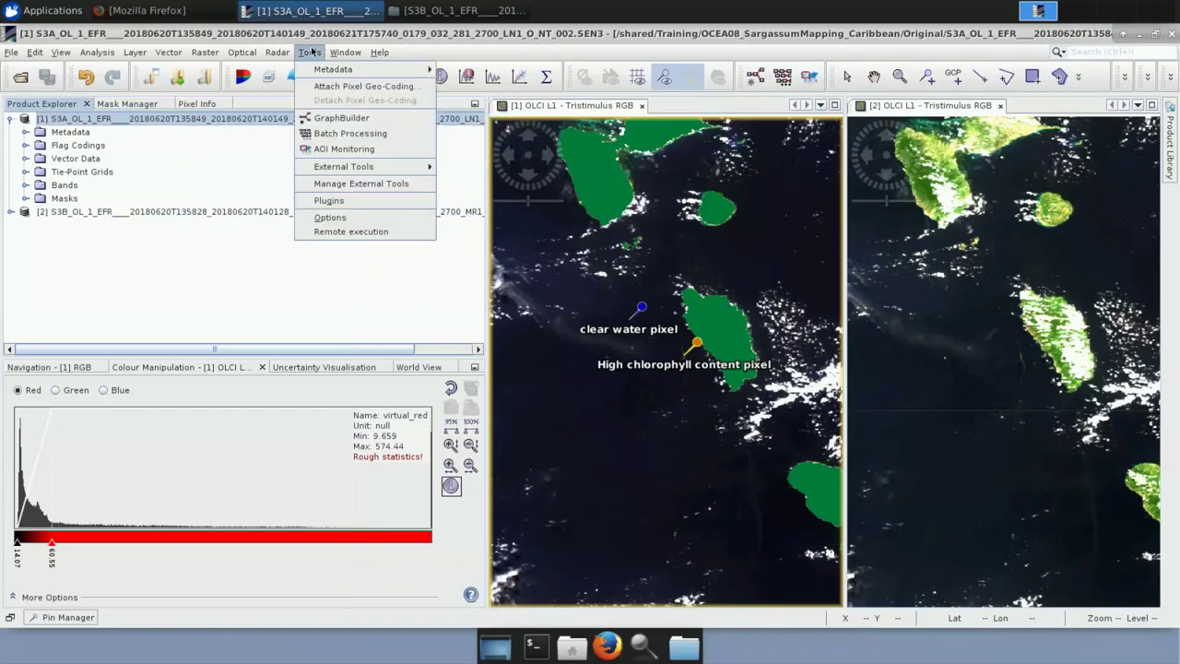
click(337, 135)
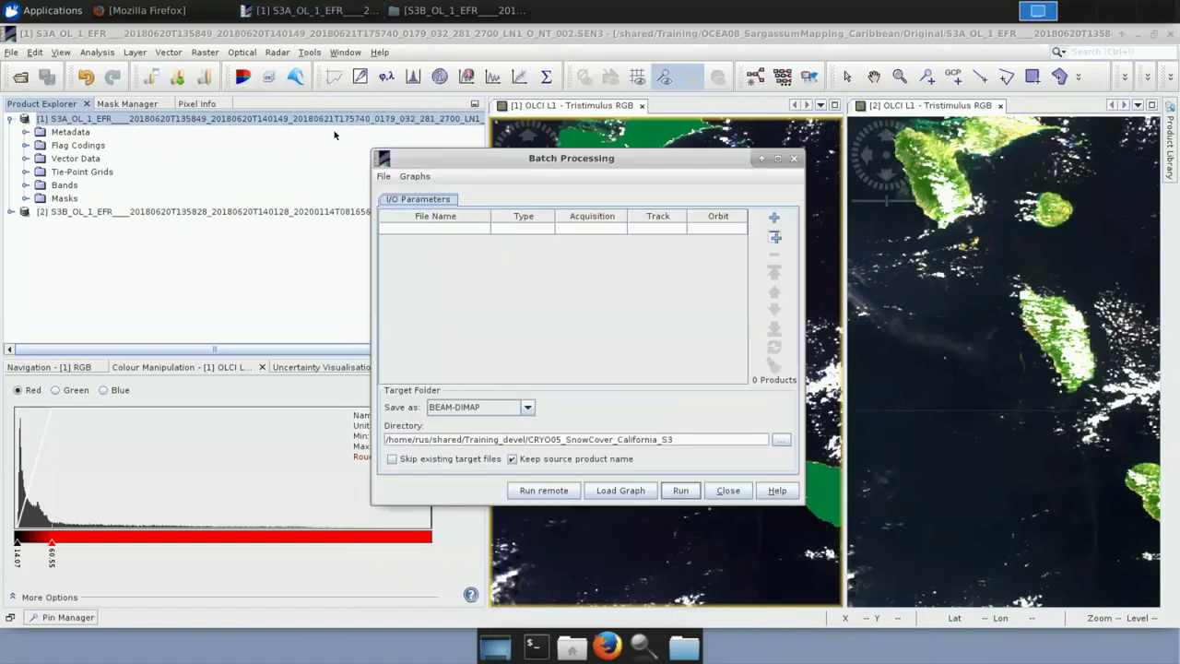
Load MCI_graph.xml from the AuxData folder of OCEA08_SargassumMapping_Caribbean into Batch Processing
click(621, 490)
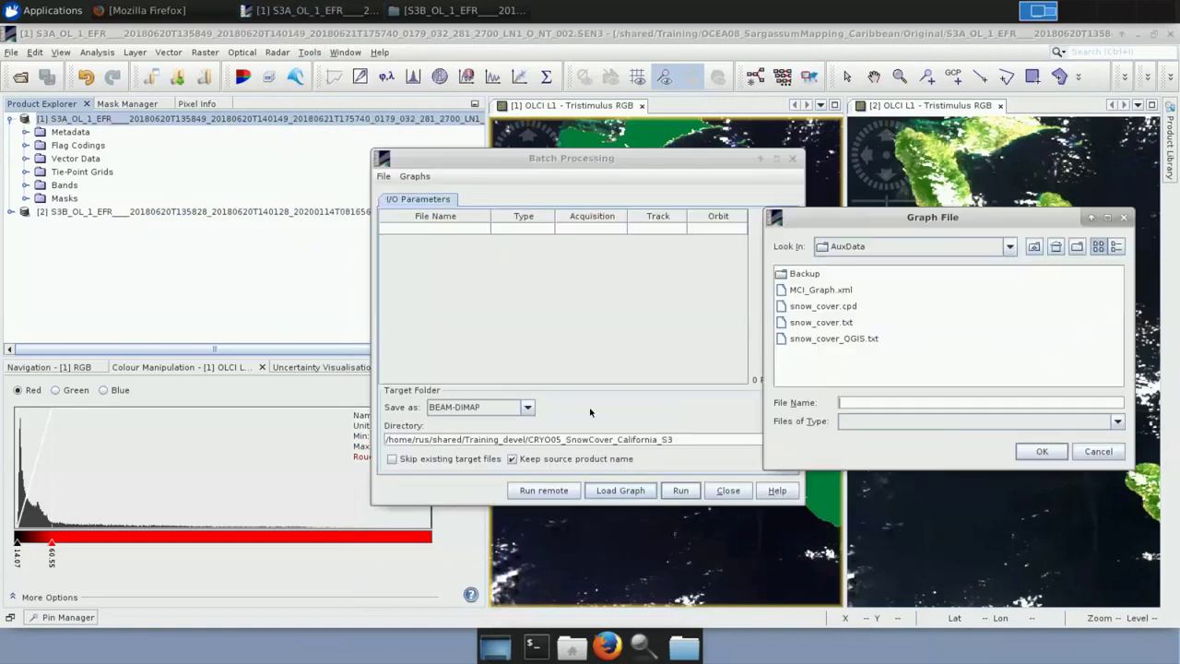
click(1059, 247)
click(1059, 247)
click(1058, 247)
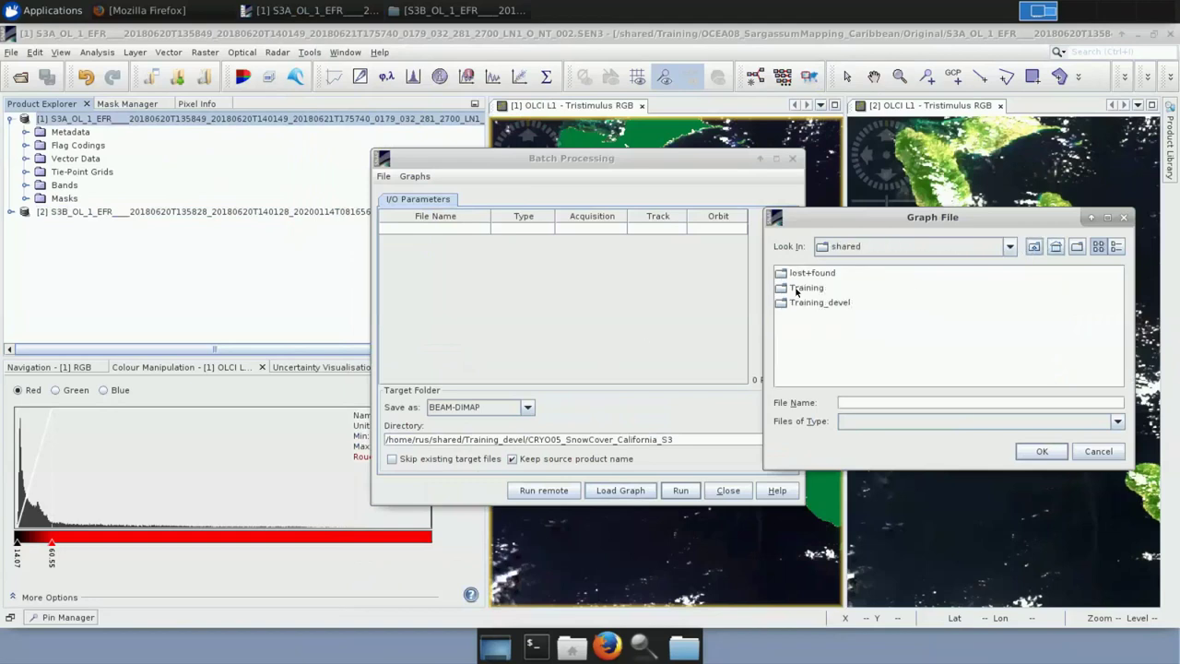
double_click(806, 288)
double_click(801, 275)
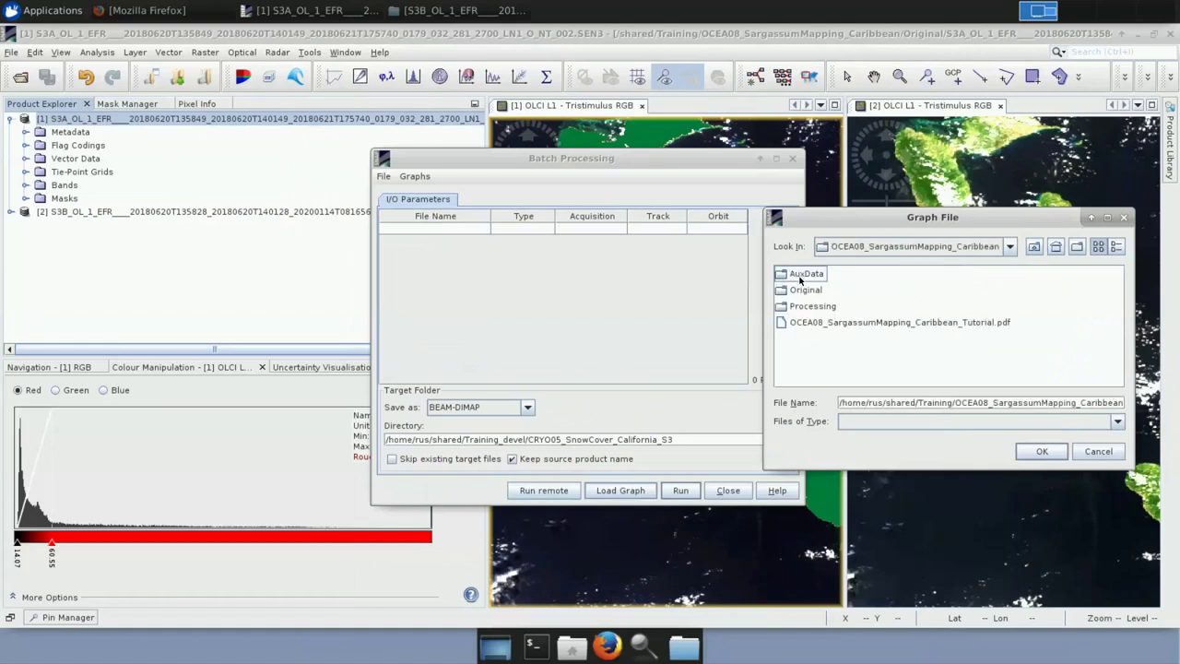
double_click(805, 275)
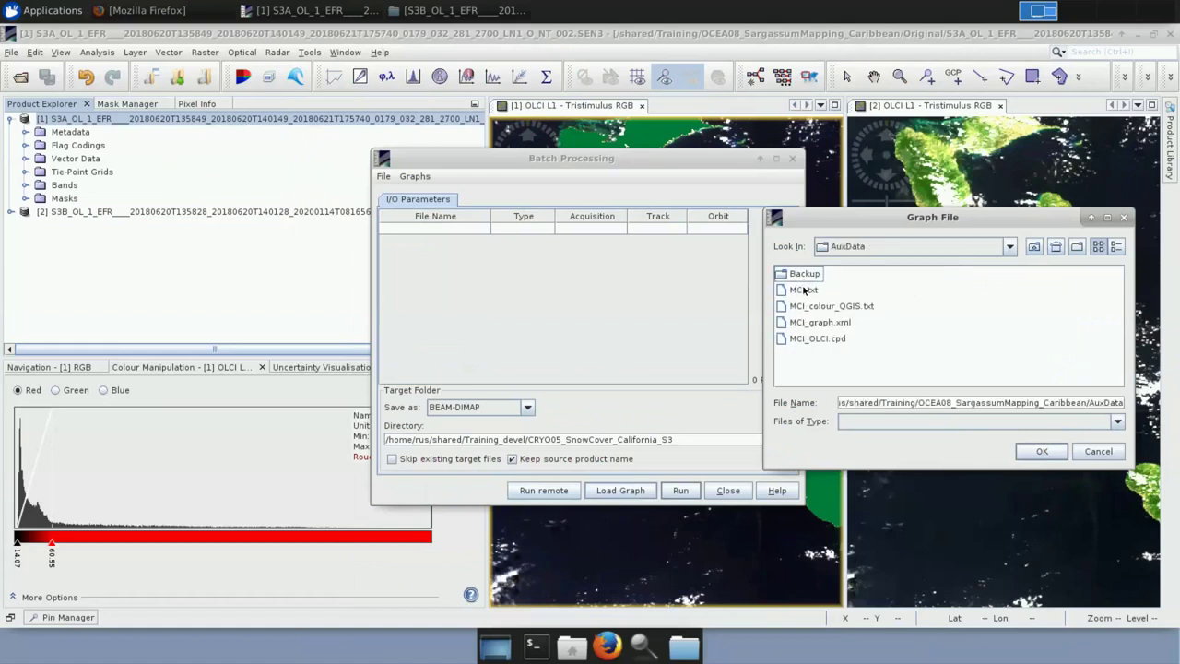
click(804, 291)
click(802, 320)
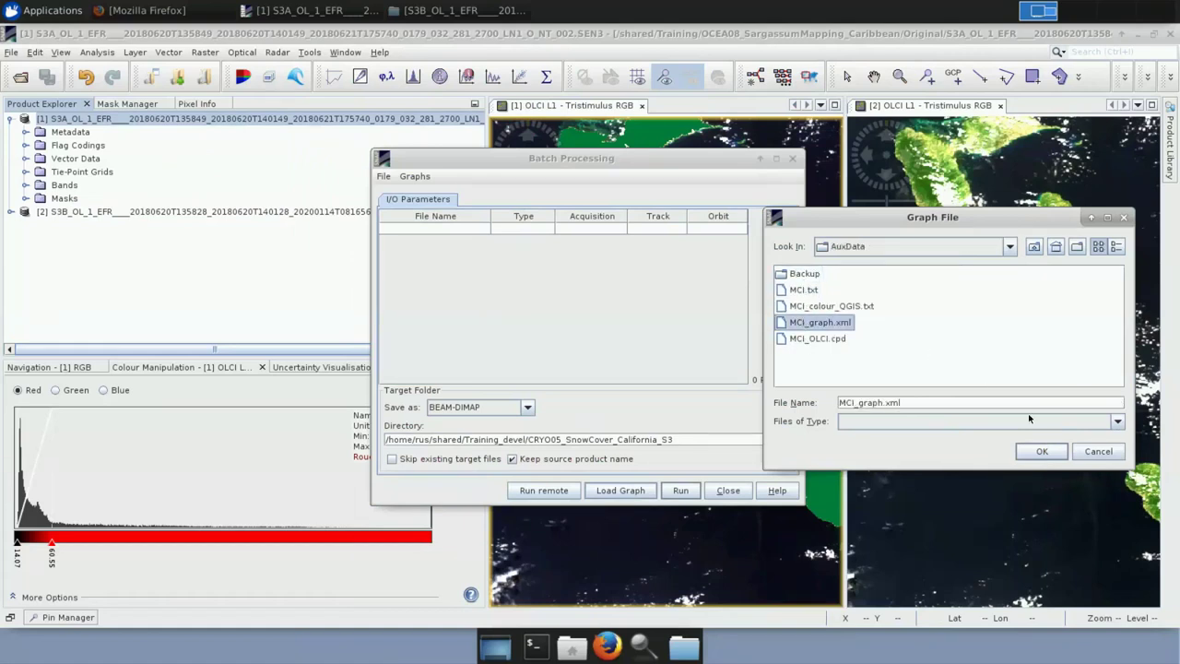
click(1039, 451)
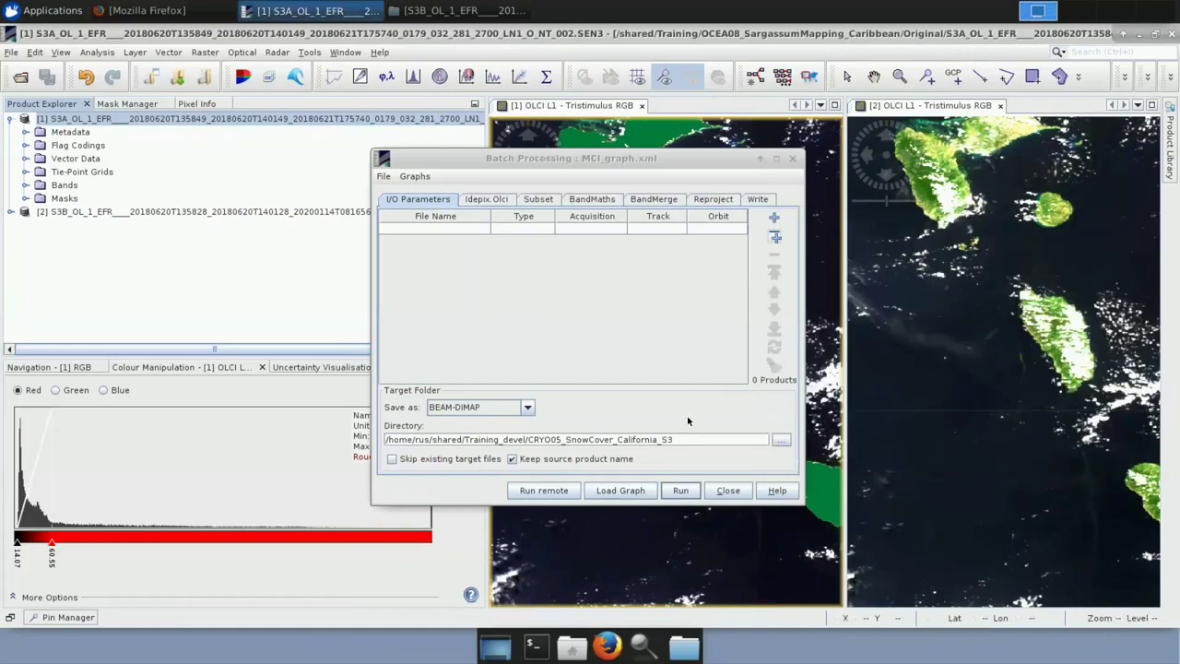
Look through the parameters of every operator in the loaded graph, from Idepix.Olci to Write, and return to the I/O parameters
click(486, 201)
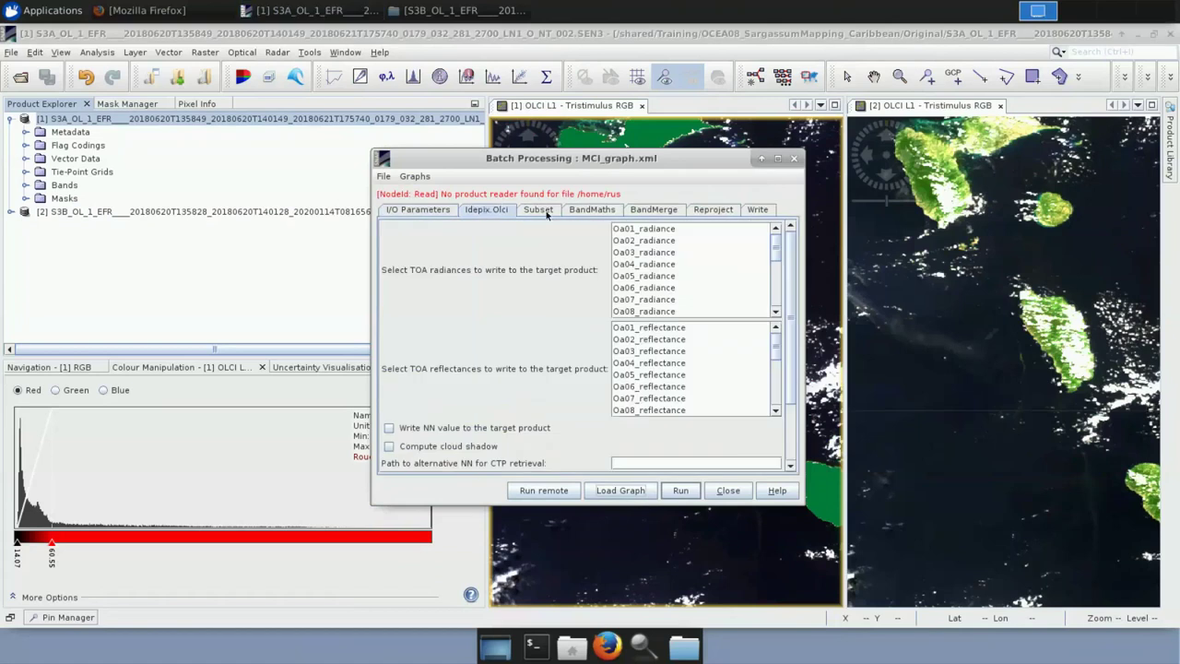
click(539, 209)
click(590, 210)
click(655, 211)
click(712, 210)
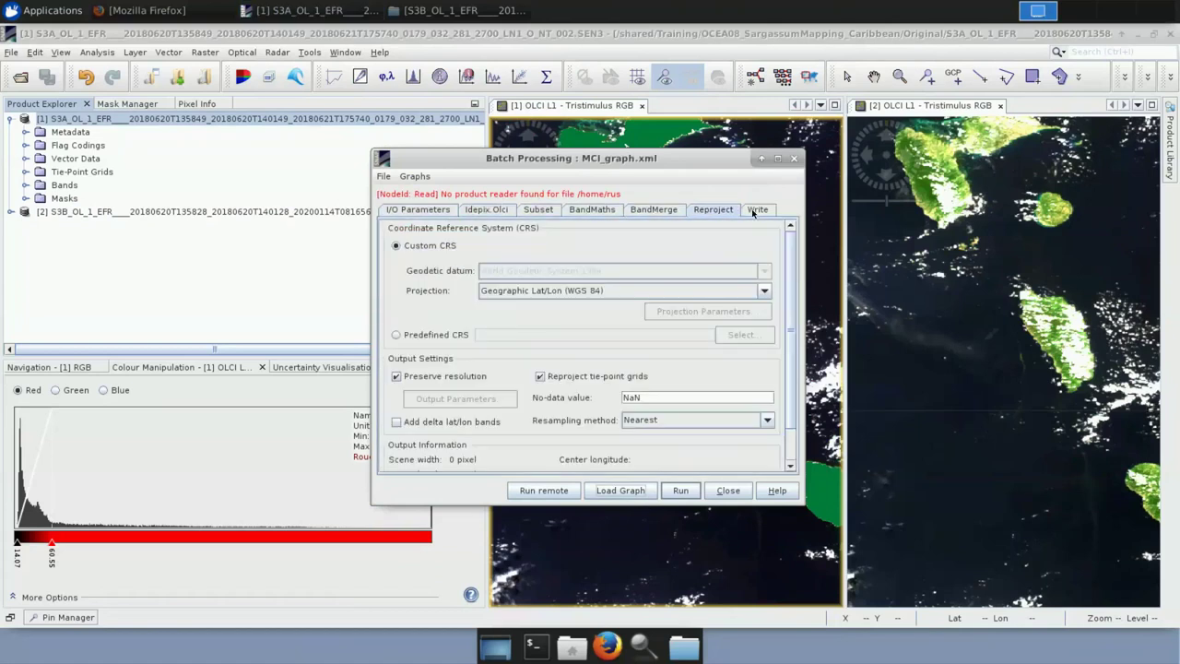
click(755, 210)
click(416, 210)
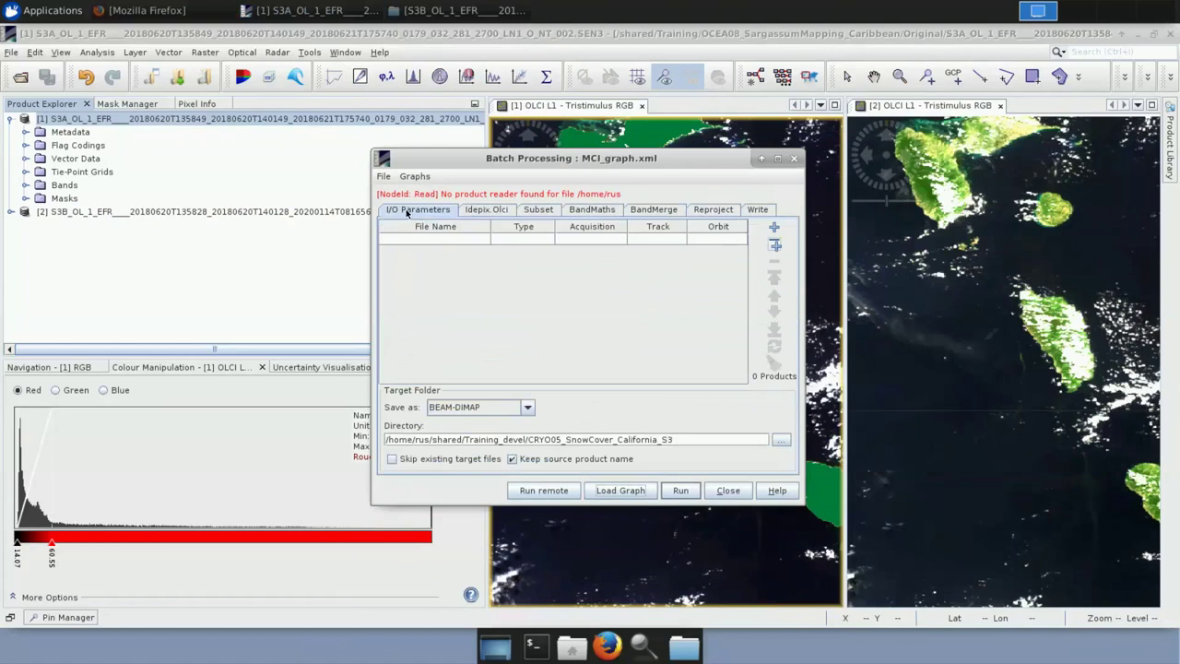
Disable keeping the source product name, add all opened products to the batch, and widen the file name column
click(513, 460)
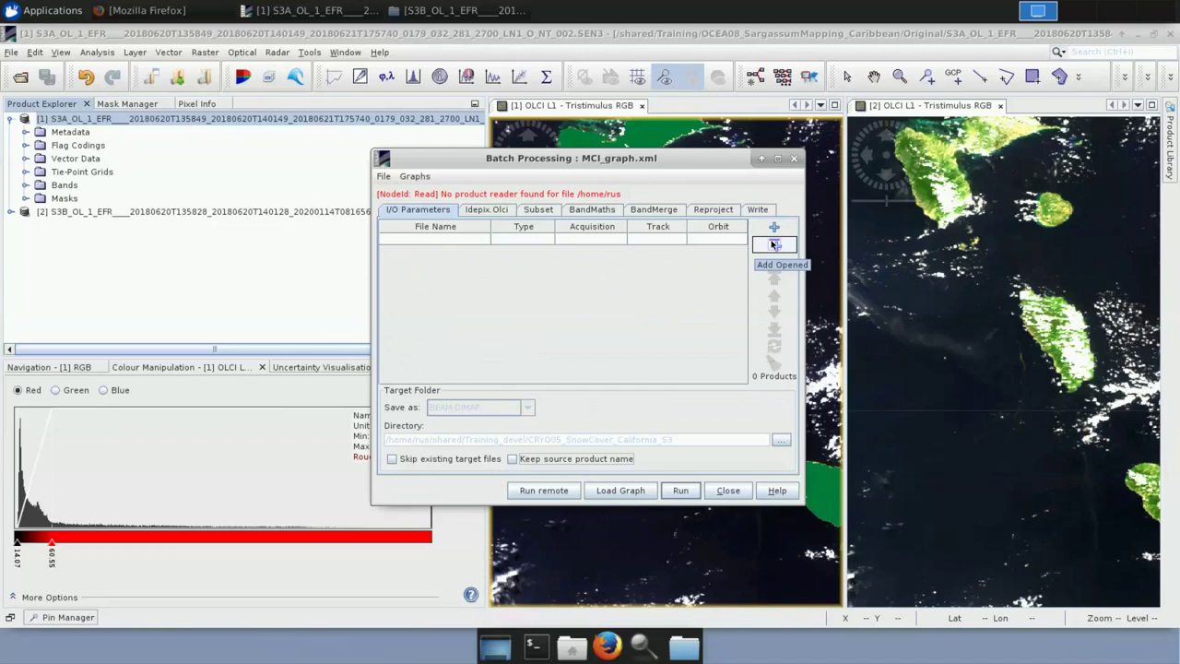
click(774, 244)
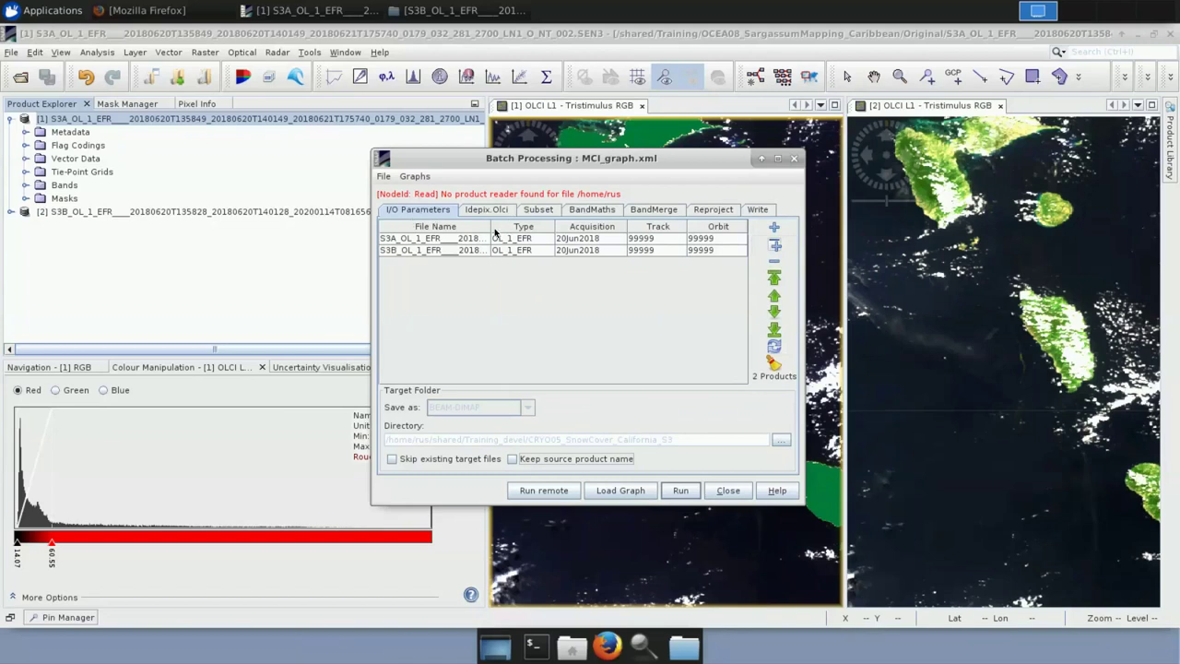
drag(489, 226, 532, 226)
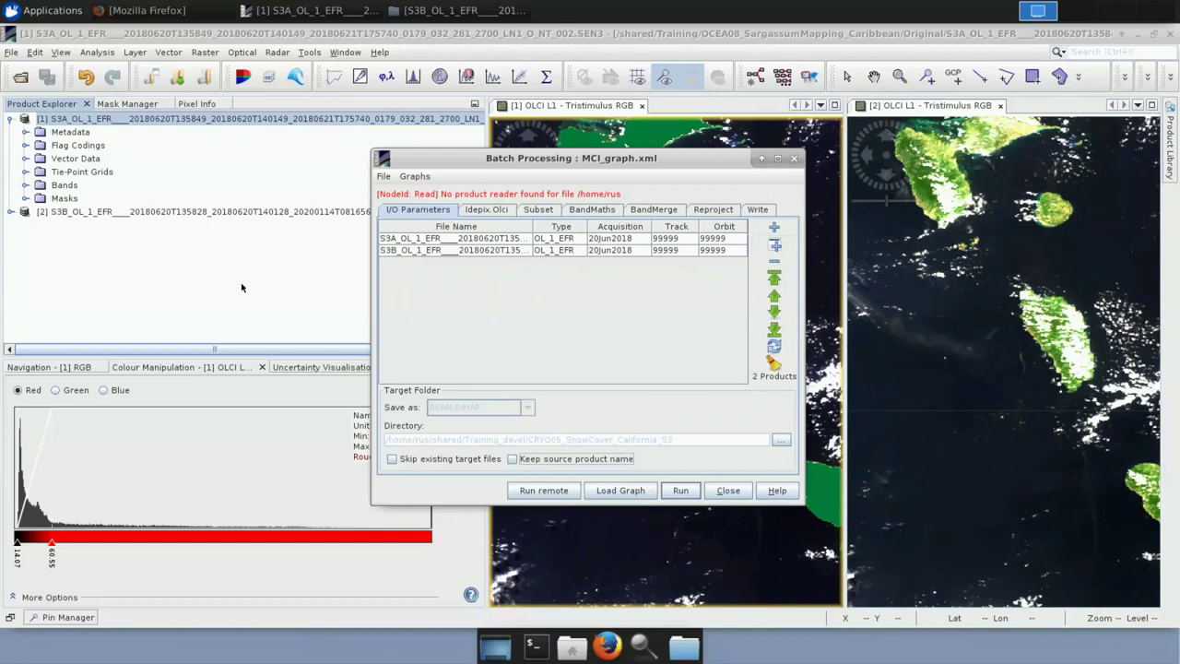
In the Idepix.Olci parameters, choose Oa10_radiance, Oa11_radiance and Oa12_radiance as the TOA radiances to write
click(486, 210)
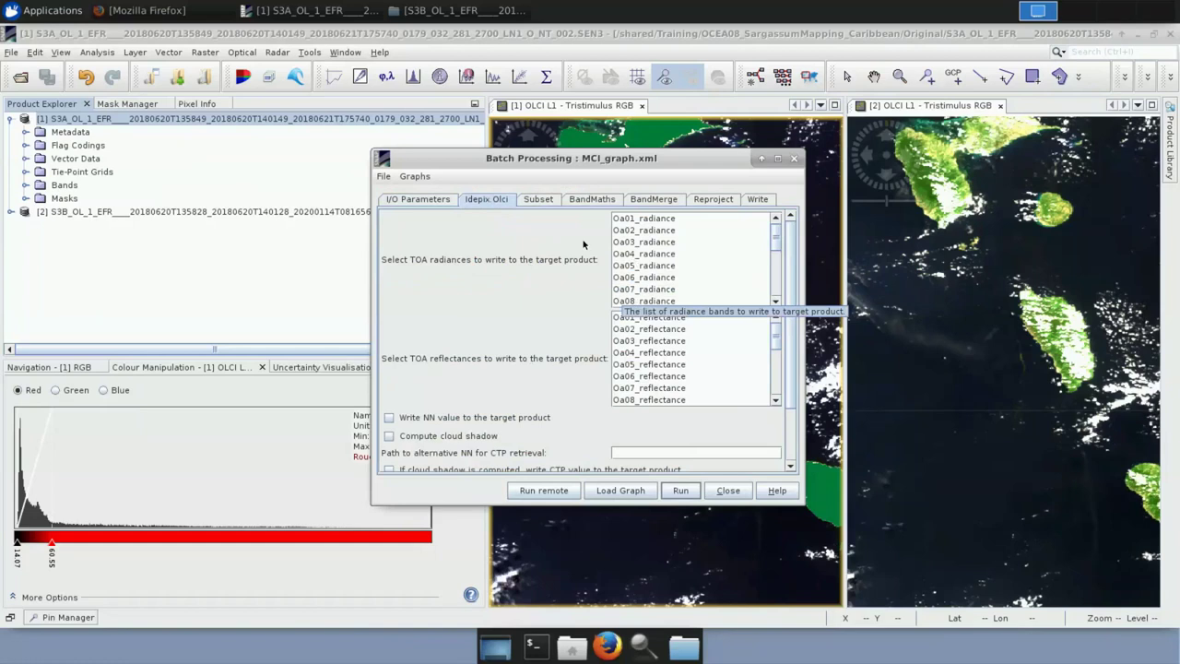
scroll(666, 253, down, 4)
scroll(666, 252, up, 4)
scroll(666, 252, down, 2)
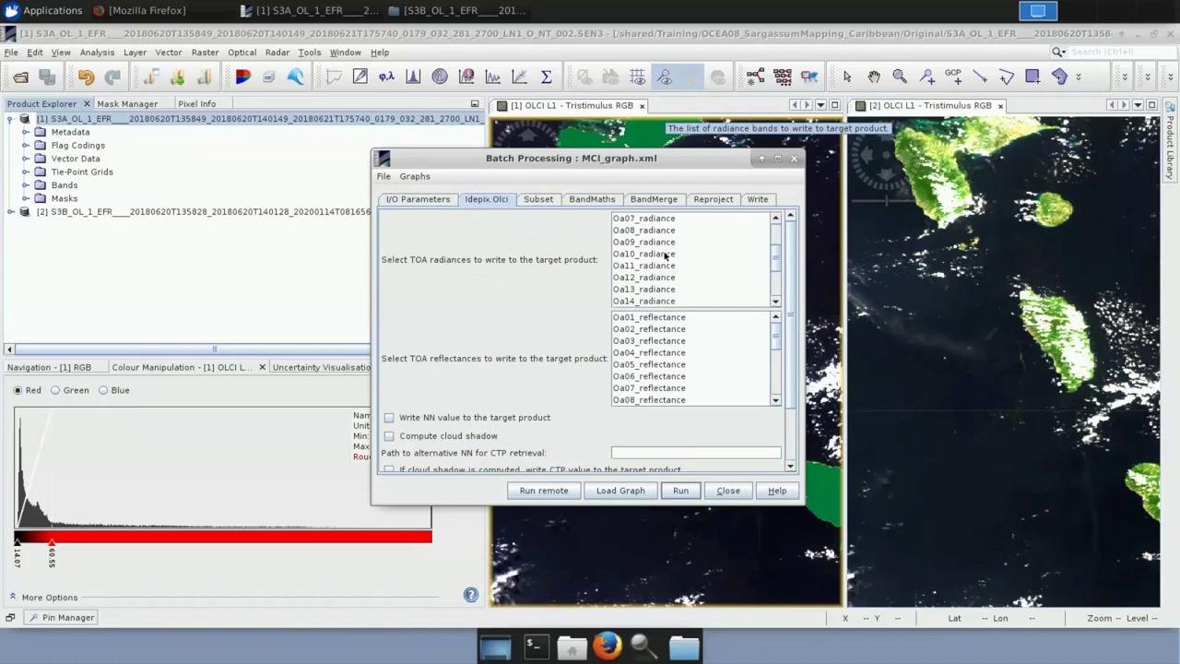
click(666, 255)
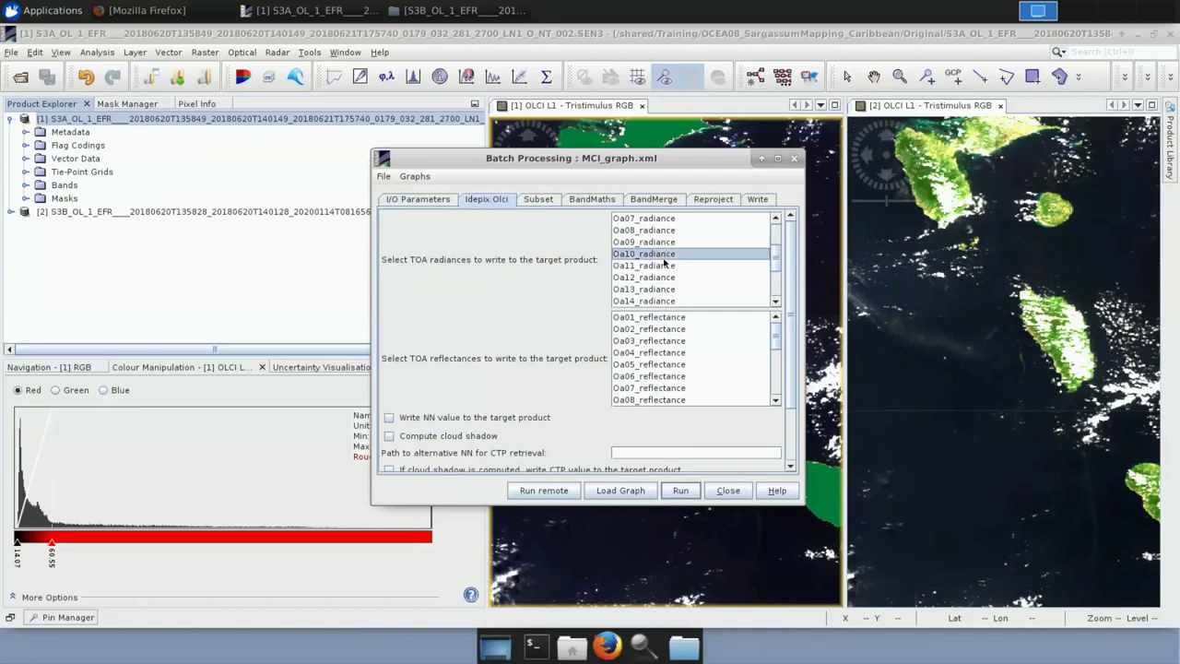
ctrl+click(664, 265)
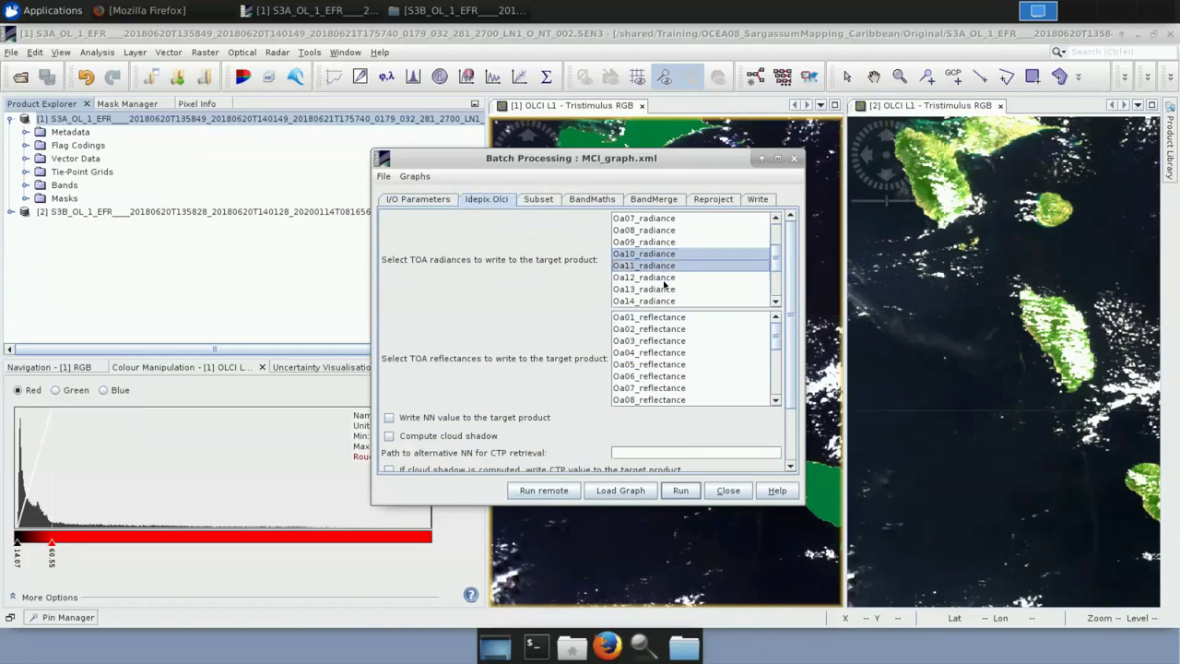
ctrl+click(665, 279)
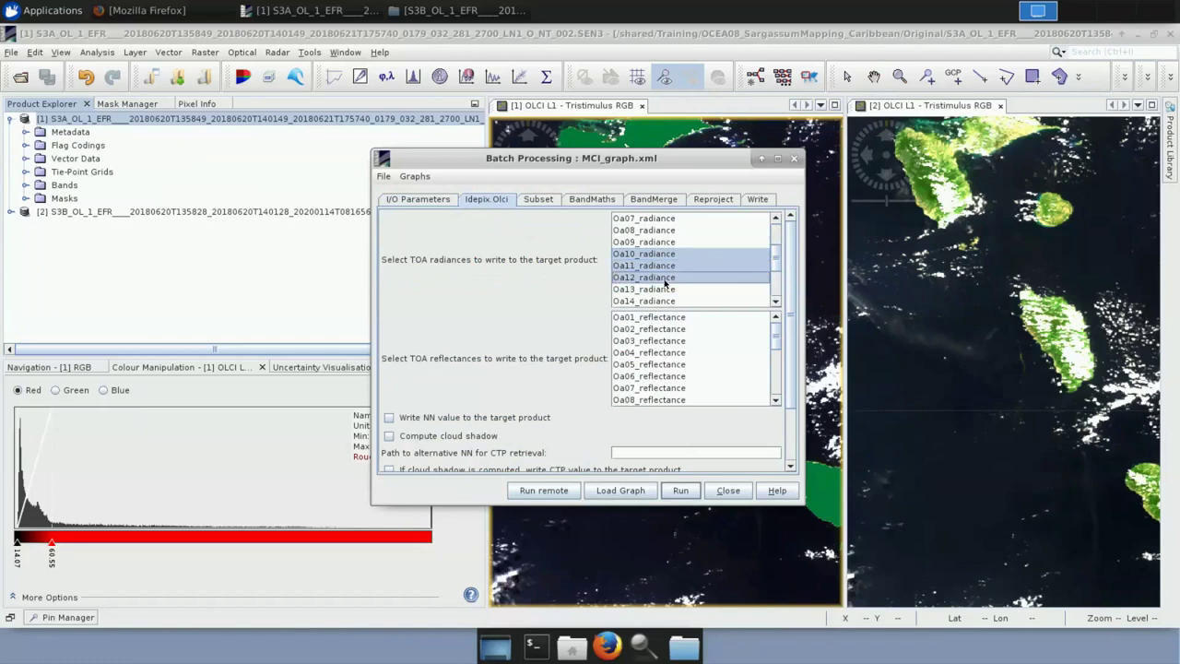
Choose Oa04_reflectance, Oa06_reflectance and Oa08_reflectance as TOA reflectances to write, and enlarge the dialog to reach the cloud buffer width
scroll(670, 380, down, 1)
click(650, 318)
ctrl+click(651, 340)
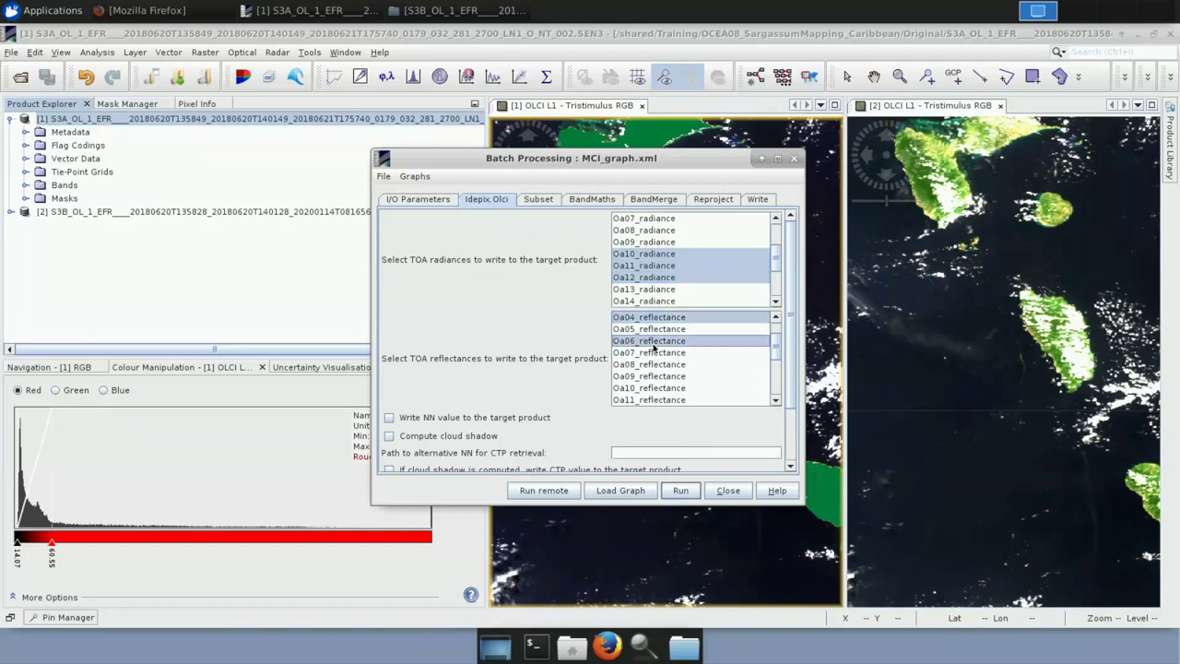
ctrl+click(653, 365)
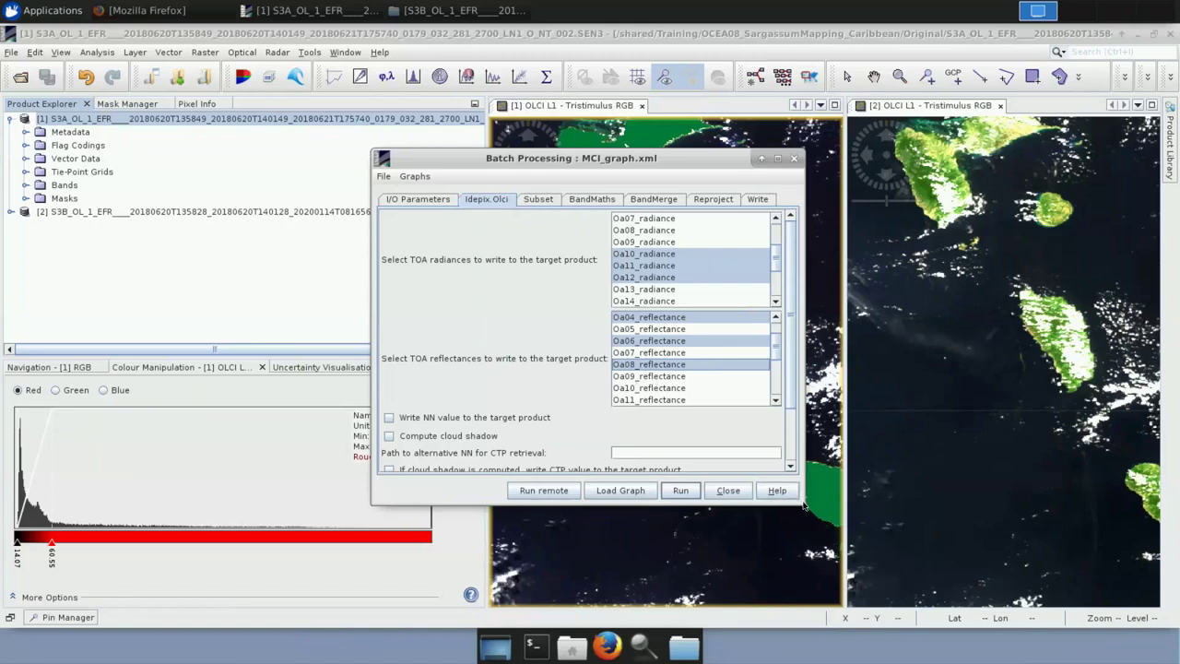
drag(803, 504, 848, 563)
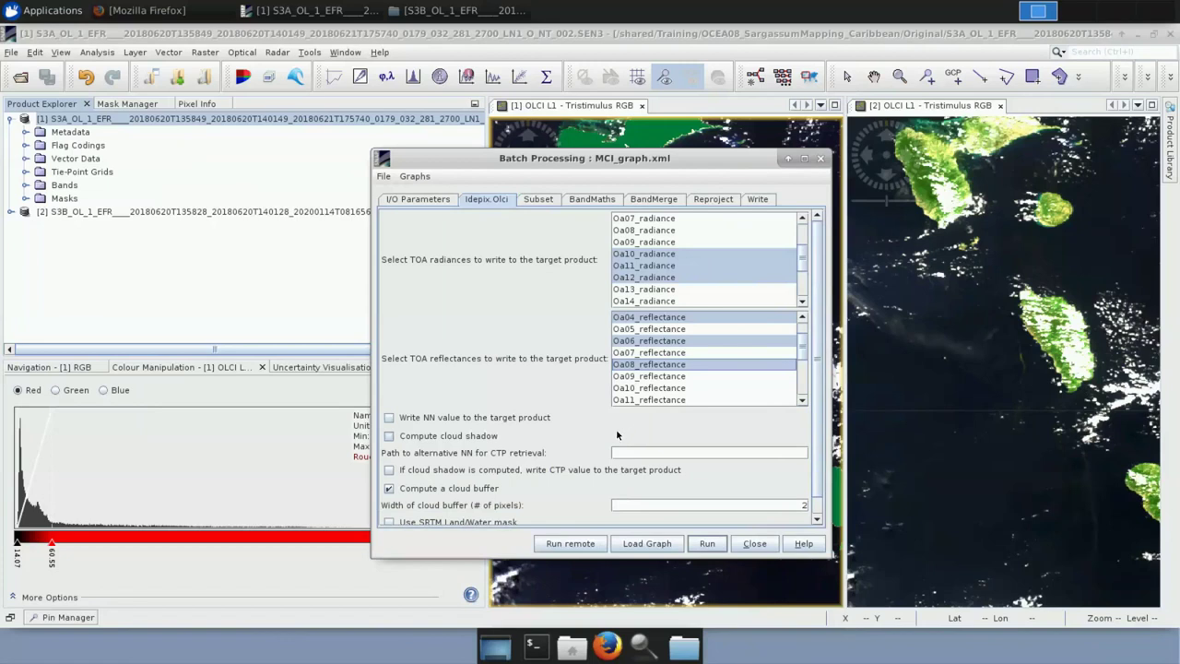
click(804, 504)
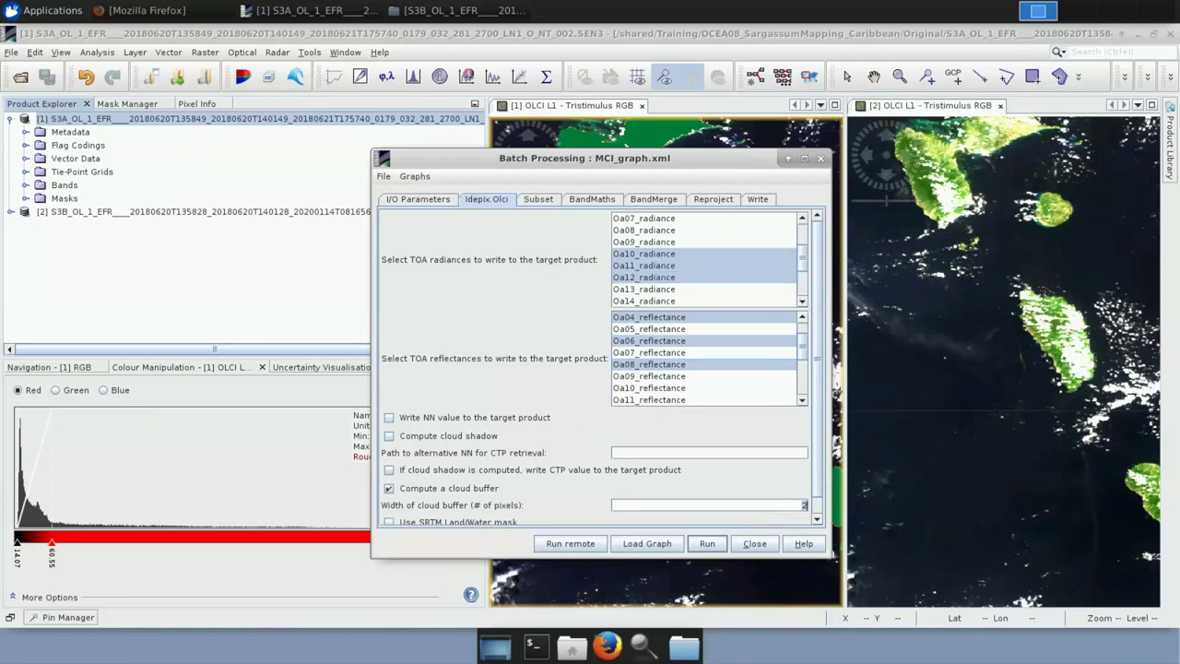
Select all source bands for the Subset operator, from pixel_classif_flags to Oa08_reflectance
click(538, 200)
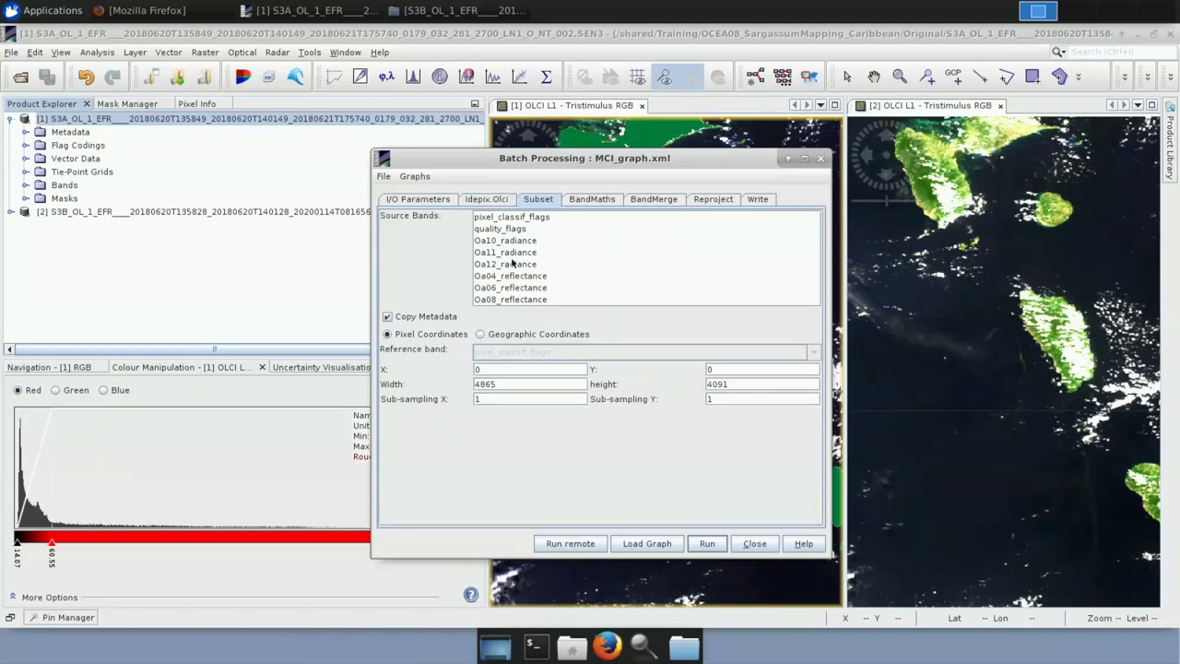
click(513, 264)
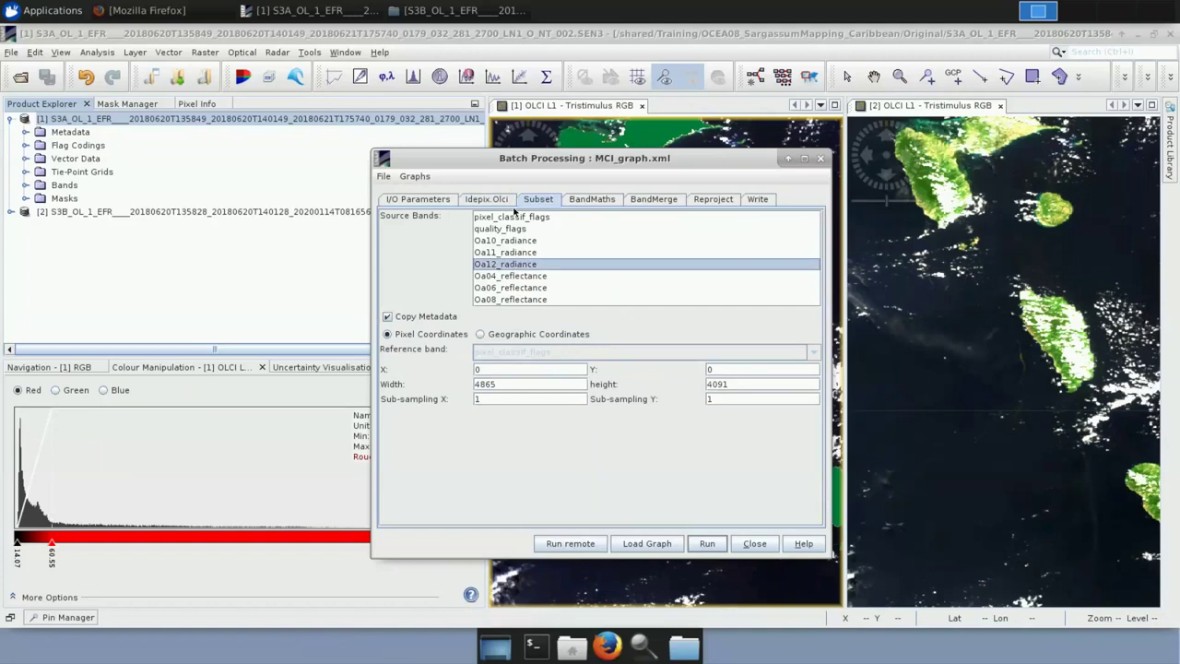
click(486, 201)
click(533, 201)
click(508, 253)
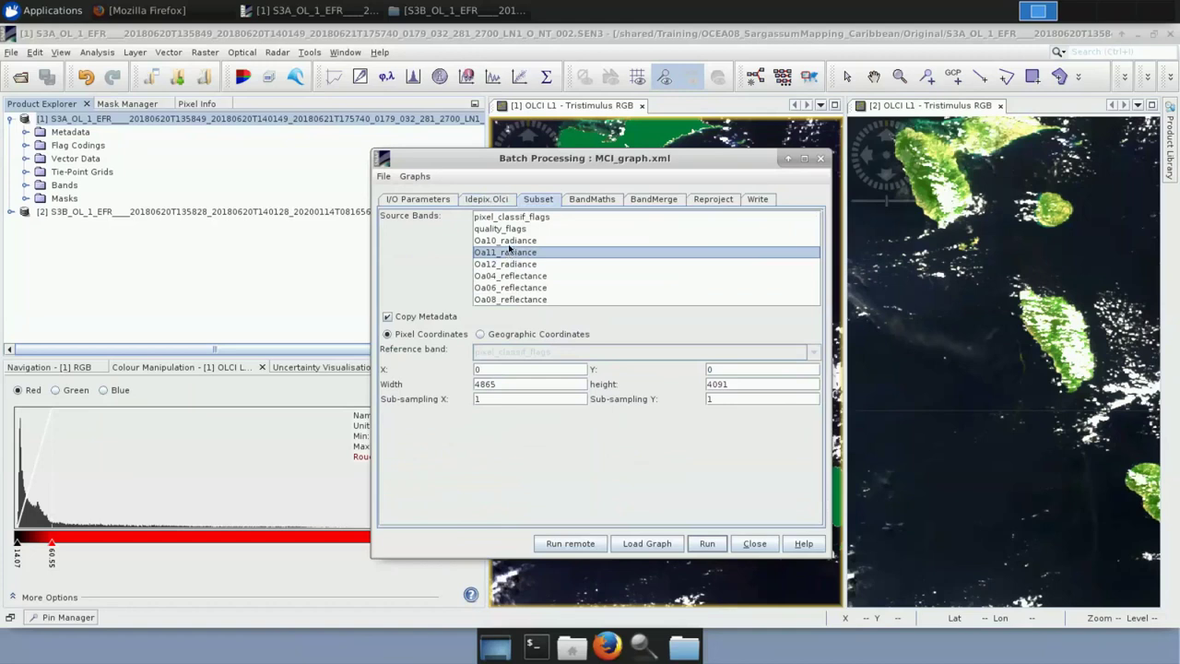
key(ctrl+a)
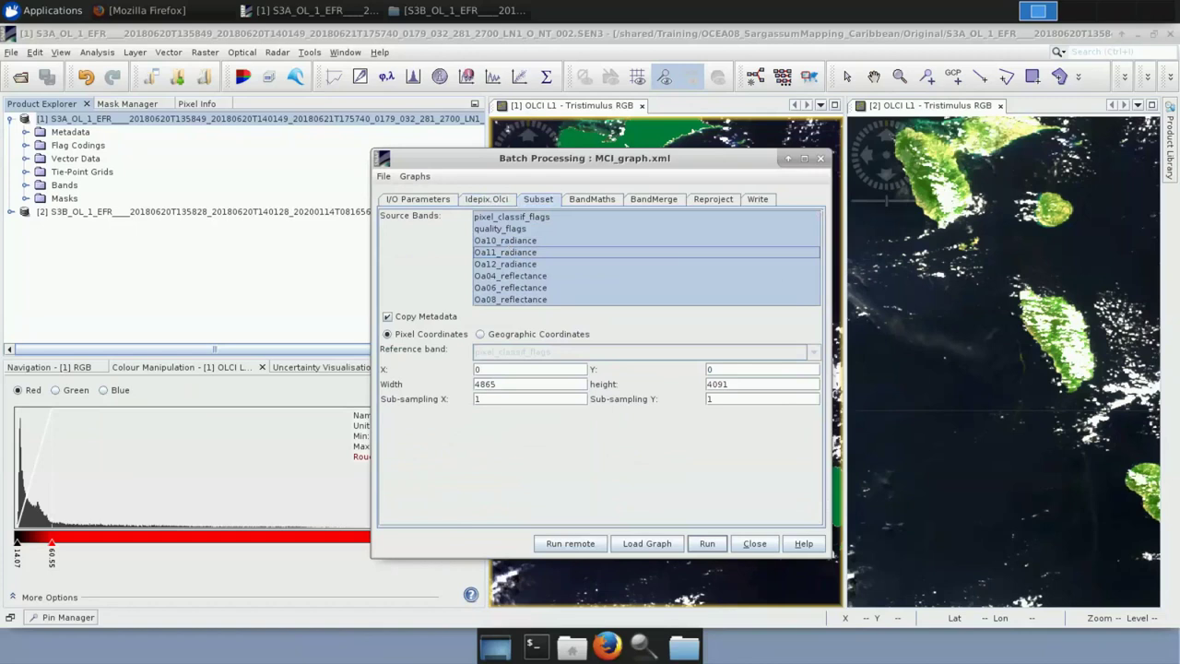
Define the subset area by geographic coordinates as POLYGON ((-65 19, -58 19, -58 12, -65 12, -65 19)) and update the map
click(480, 334)
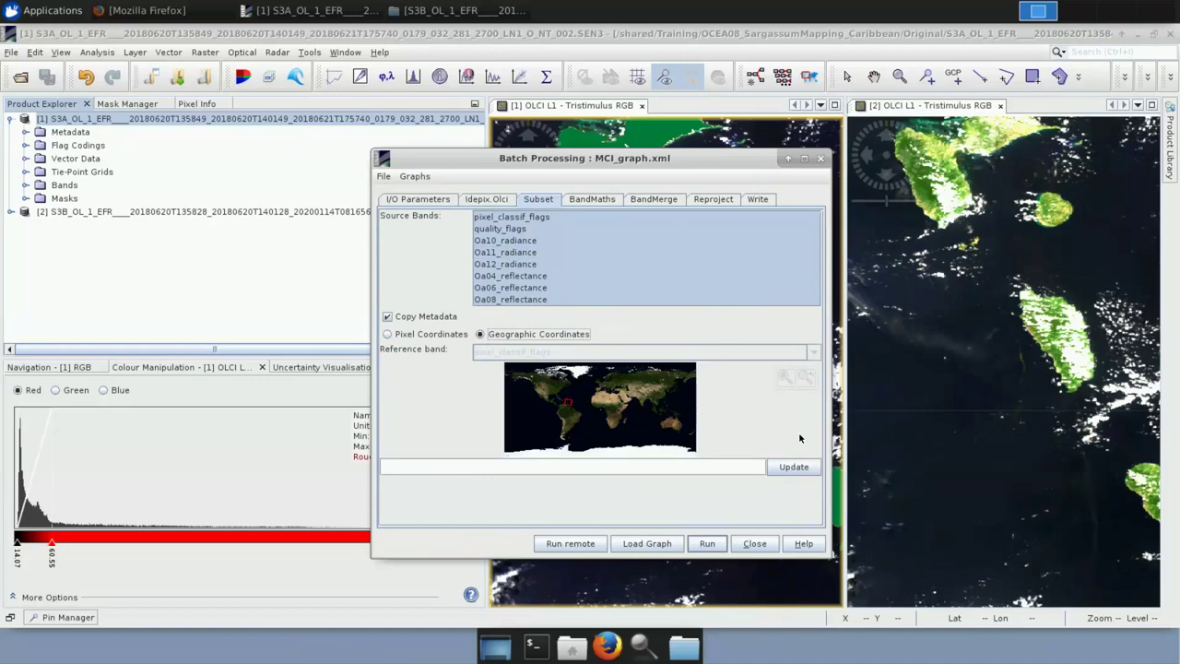
click(663, 467)
text(POLYGON ((-65 19, -58 19, -58 12, -65 12, -65 19)))
click(796, 470)
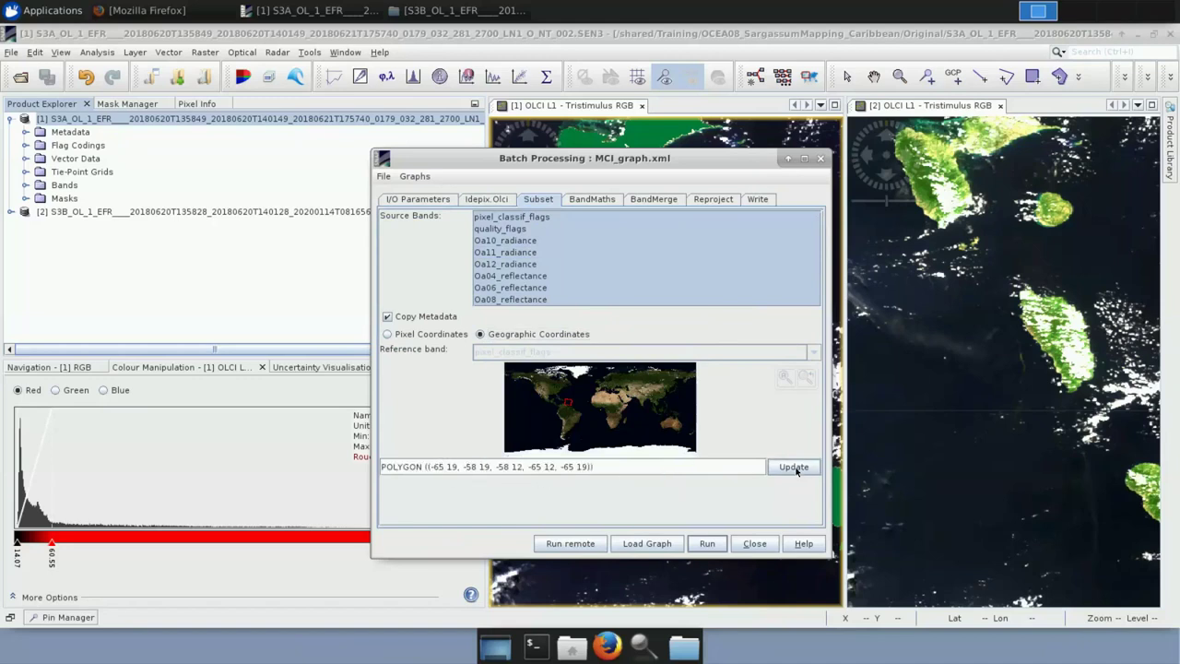
click(797, 471)
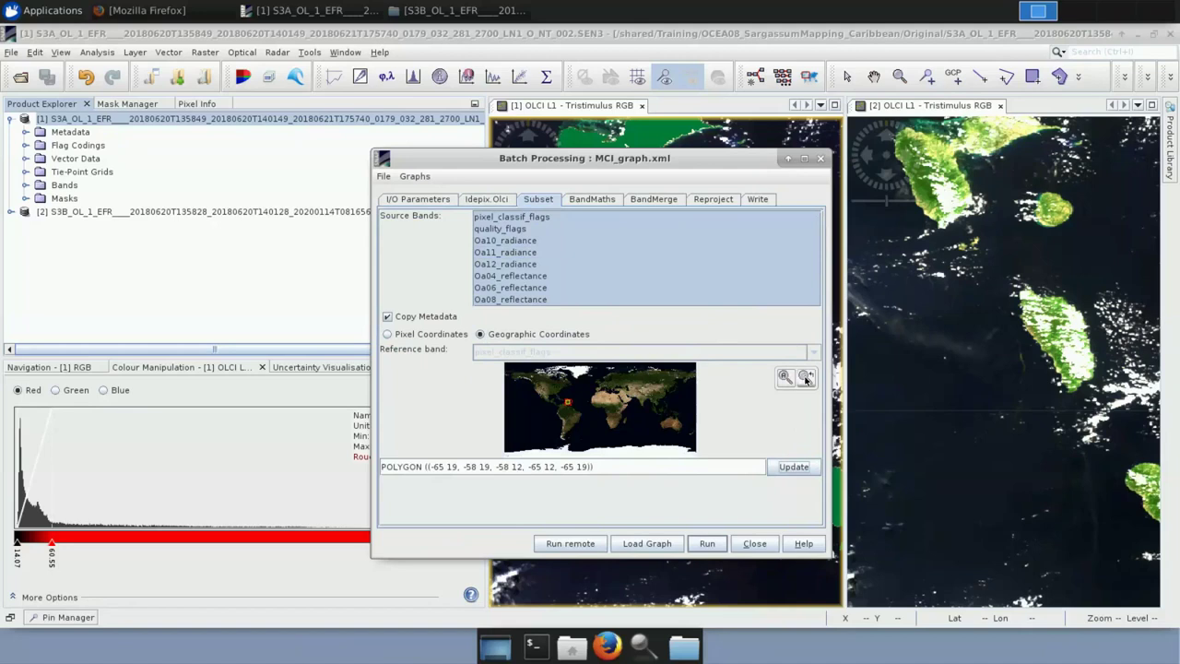
click(806, 379)
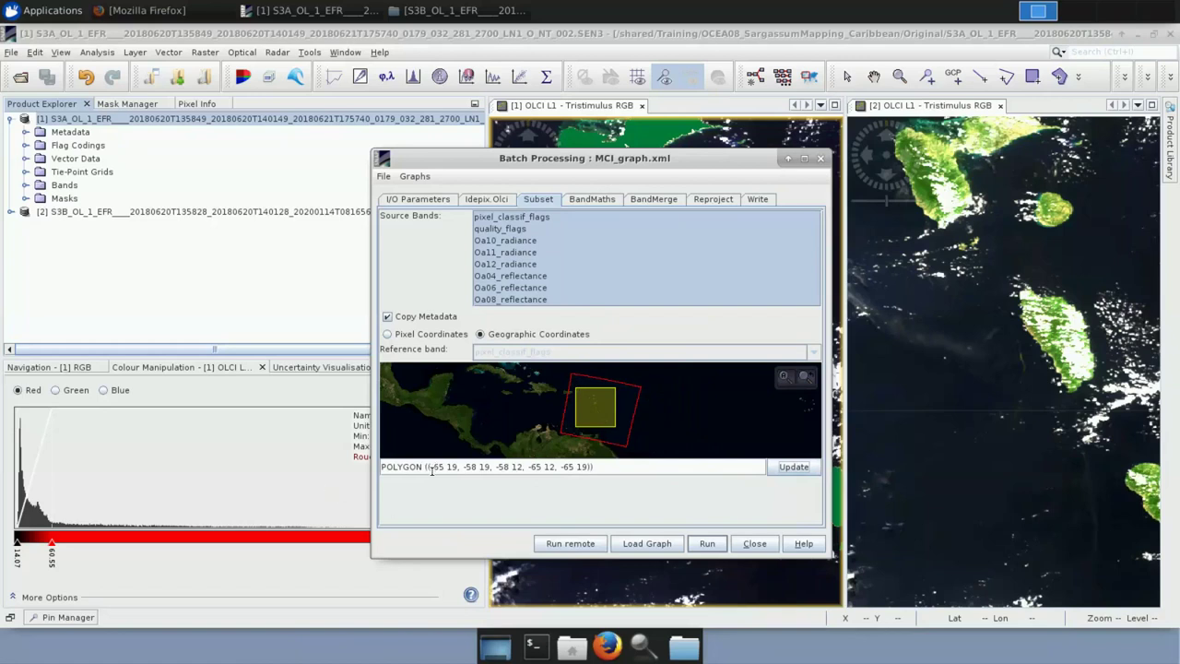
mouse_move(434, 469)
mouse_down()
mouse_move(489, 468)
mouse_move(445, 468)
mouse_up()
click(452, 468)
drag(563, 468, 590, 467)
click(608, 468)
In the BandMaths parameters, name the target band MCI and set its no-data value to NaN
click(601, 199)
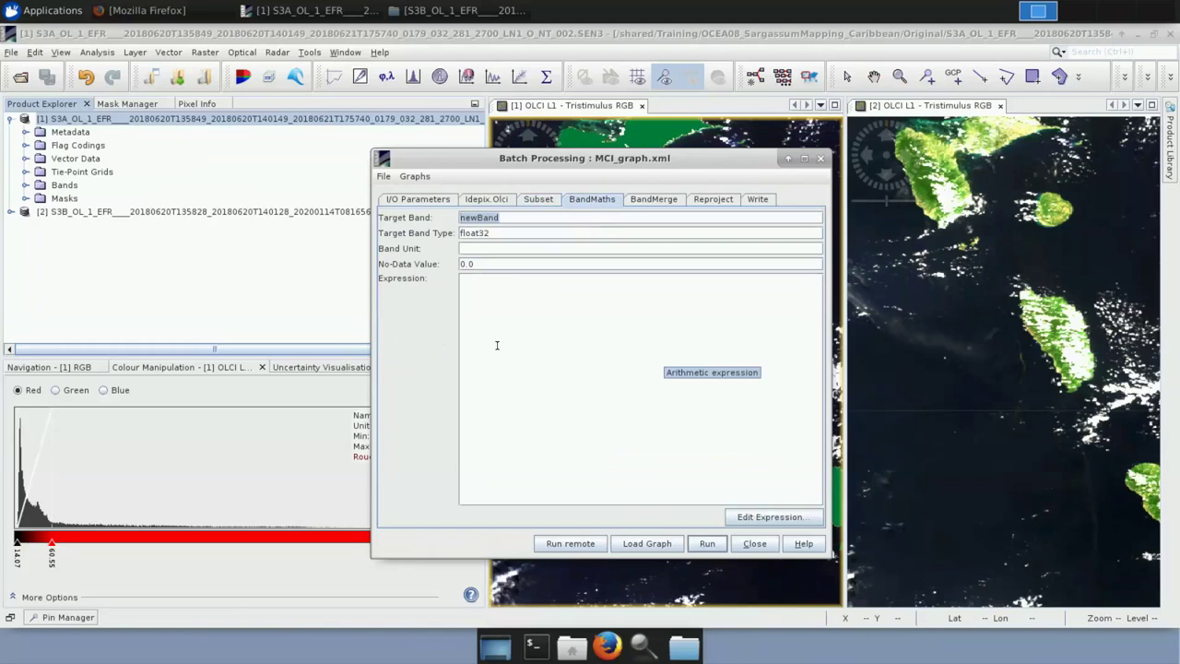
drag(521, 217, 450, 218)
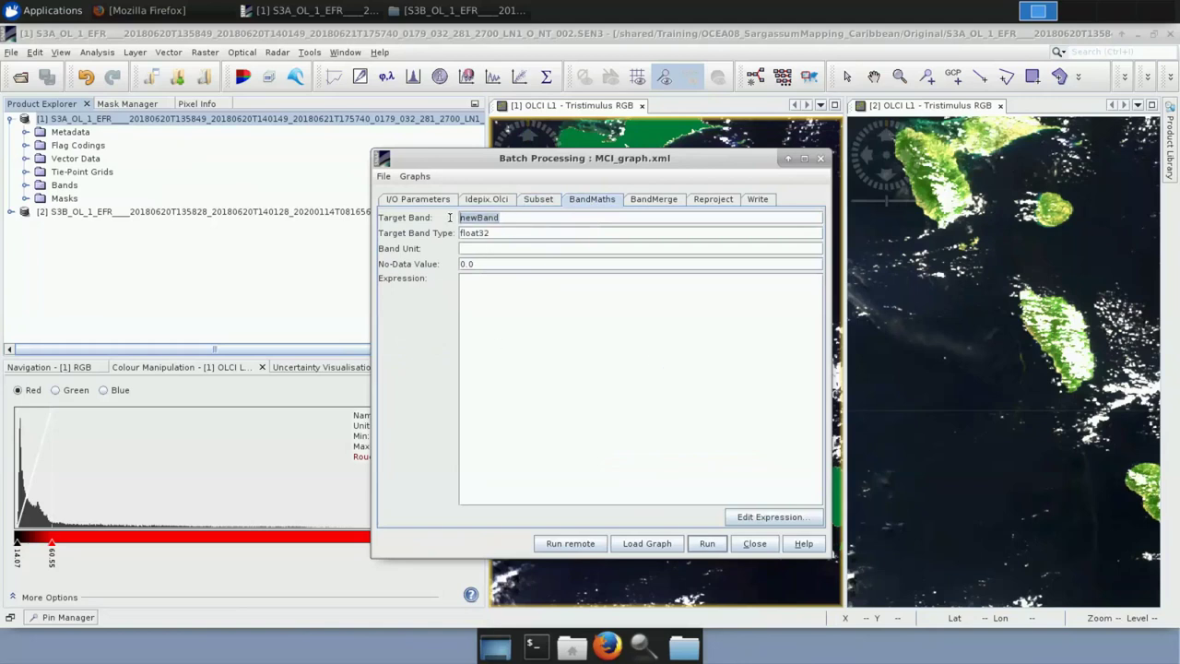
text(MCI)
double_click(465, 263)
text(NaN)
Set the band expression to if quality_flags_land==False and IDEPIX_CLOUD==False and IDEPIX_CLOUD_BUFFER==False then Oa11_radiance-(Oa10_radiance+(Oa12_radiance- Oa10_radiance)*(709-681)/(754-681)) else NaN
click(782, 516)
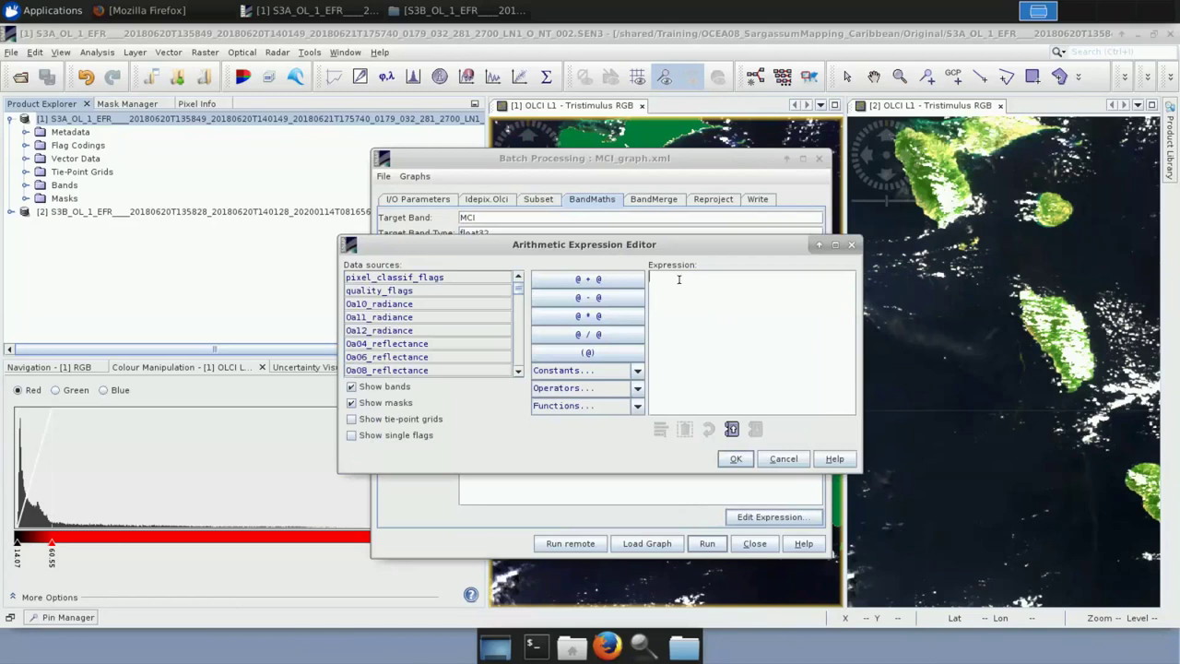
text(if quality_flags_land==False and IDEPIX_CLOUD==False and IDEPIX_CLOUD_BUFFER==False then Oa11_radiance-(Oa10_radiance+(Oa12_radiance- Oa10_radiance)*(709-681)/(754-681)) else NaN)
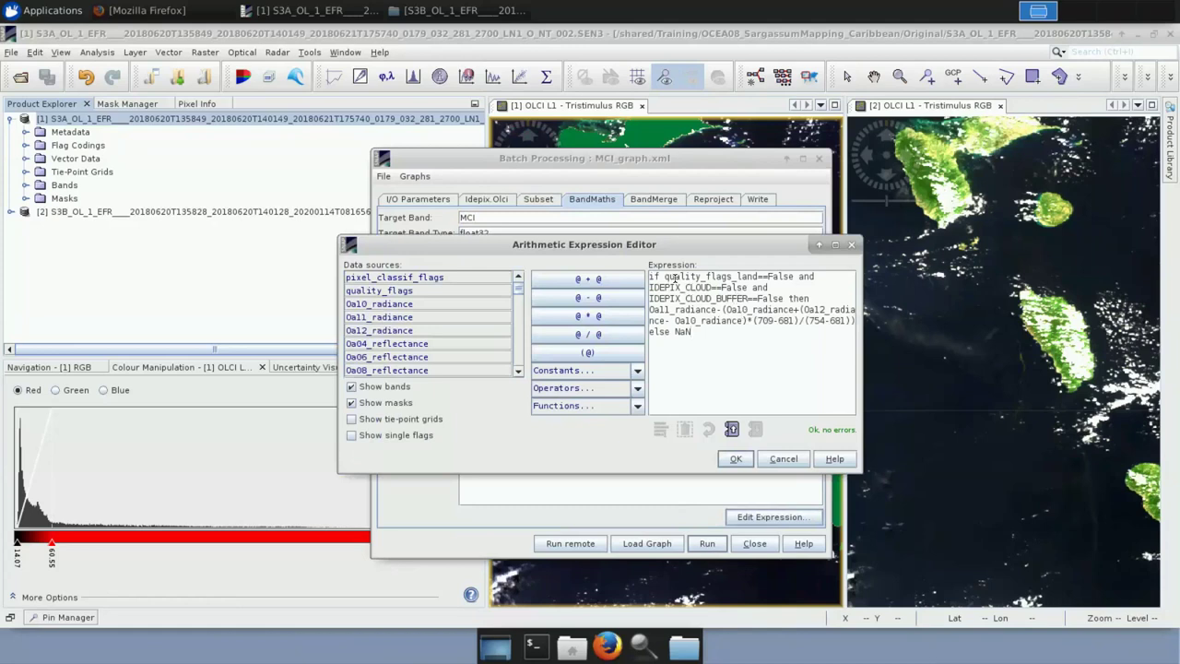
drag(663, 276, 757, 275)
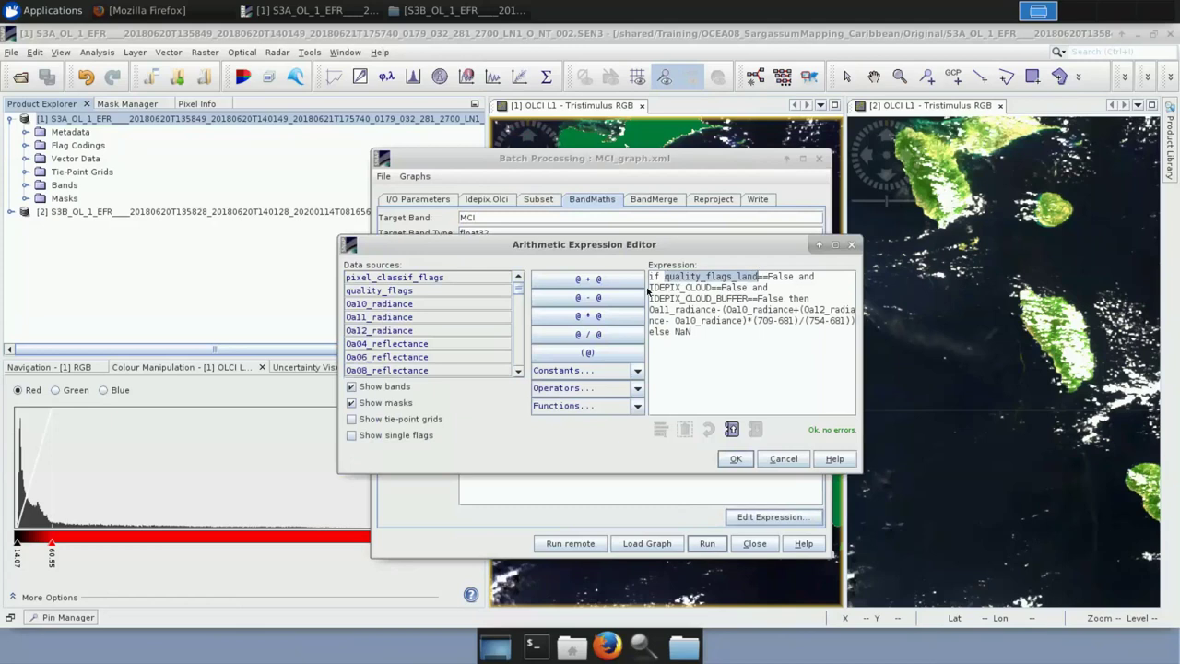
drag(649, 288, 848, 321)
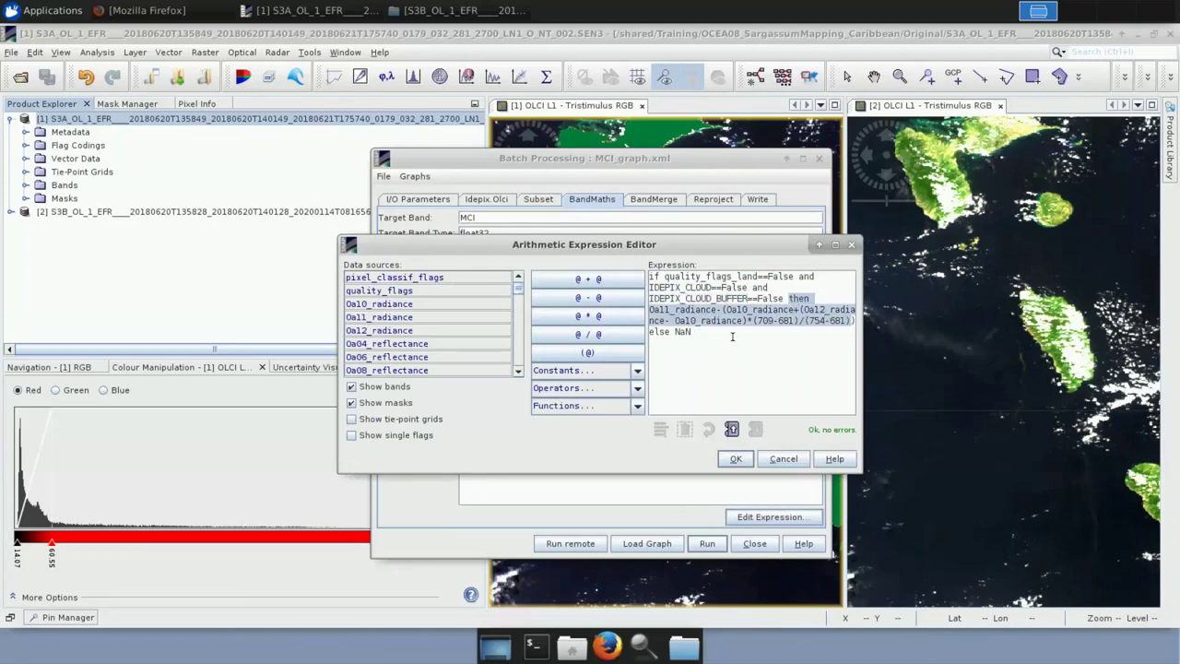
click(698, 334)
double_click(698, 334)
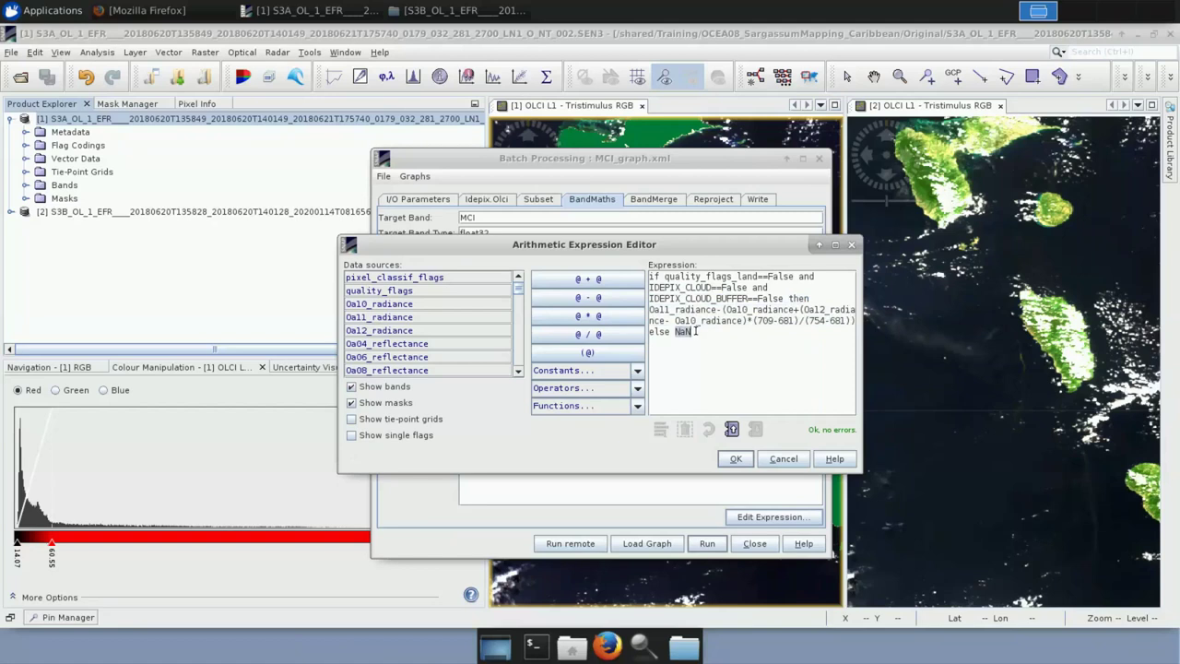
click(695, 335)
double_click(695, 335)
click(676, 331)
click(736, 460)
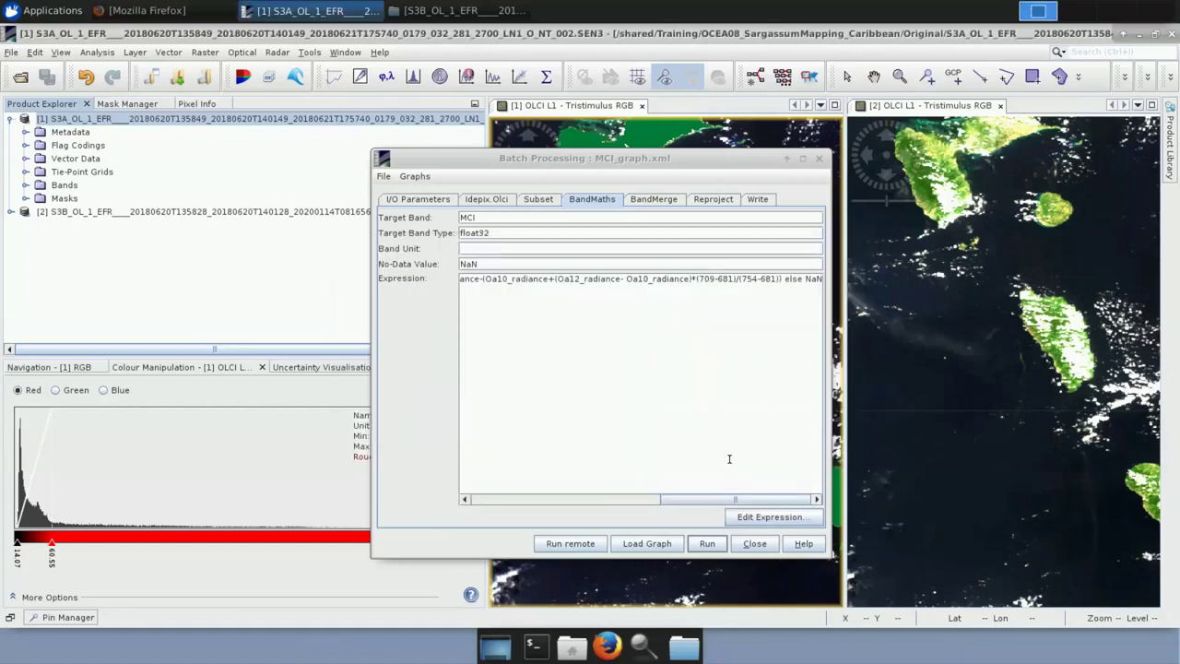
Select all source bands for the BandMerge operator, including the MCI band at the end of the list
click(663, 200)
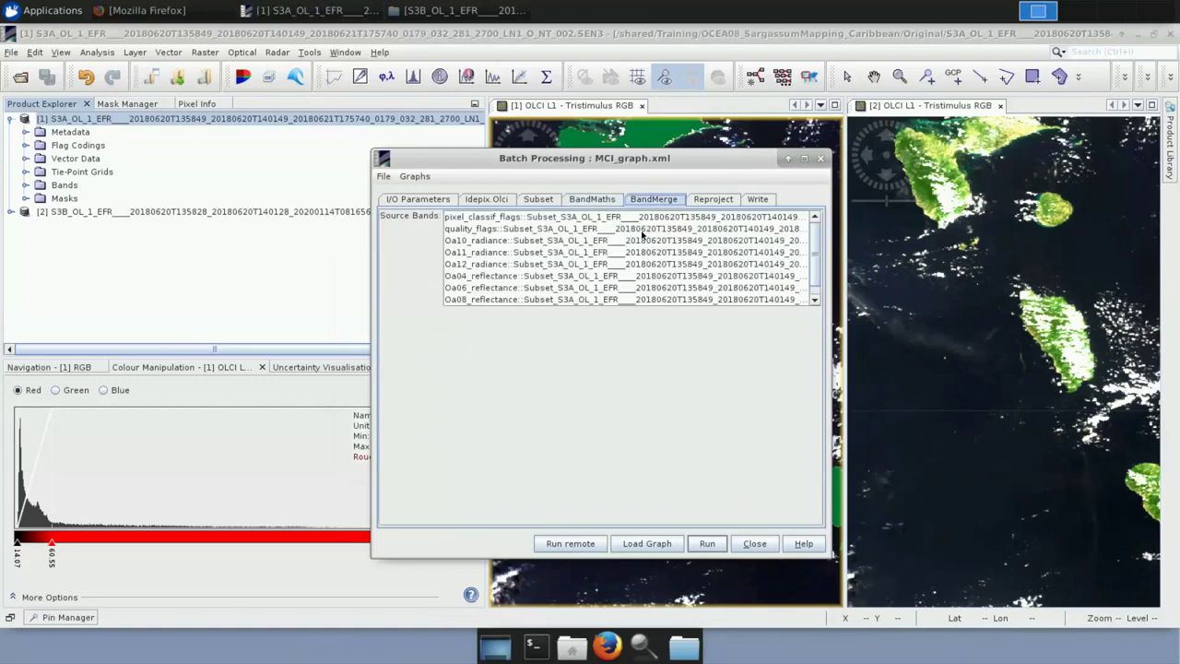
click(576, 276)
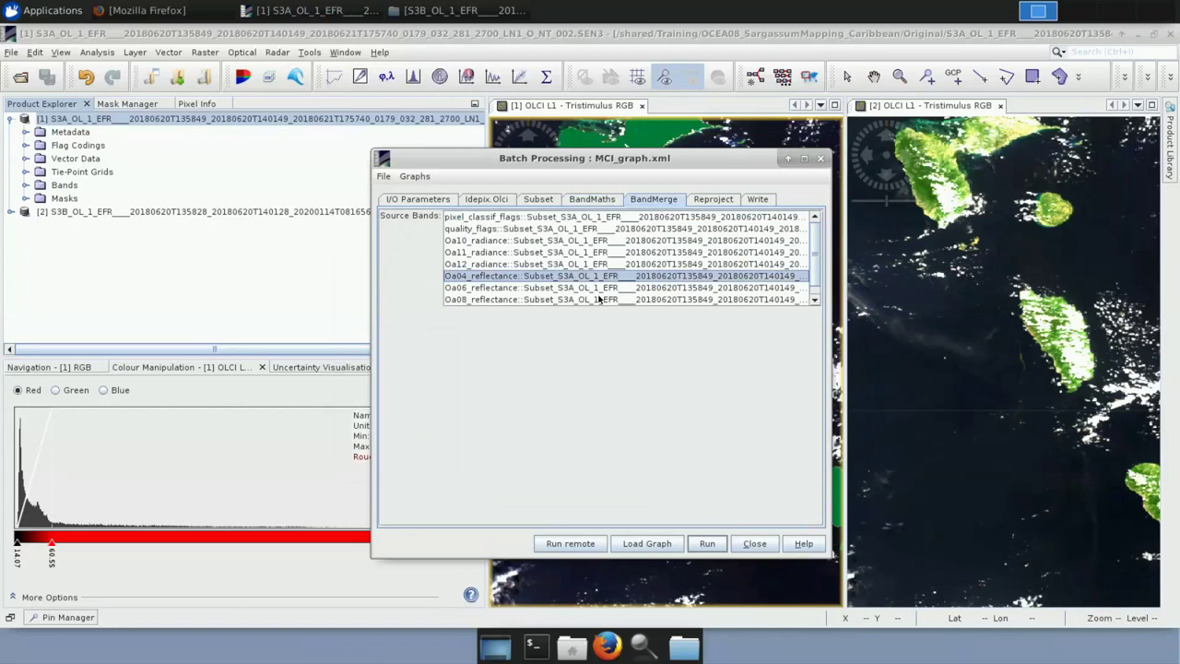
key(ctrl+a)
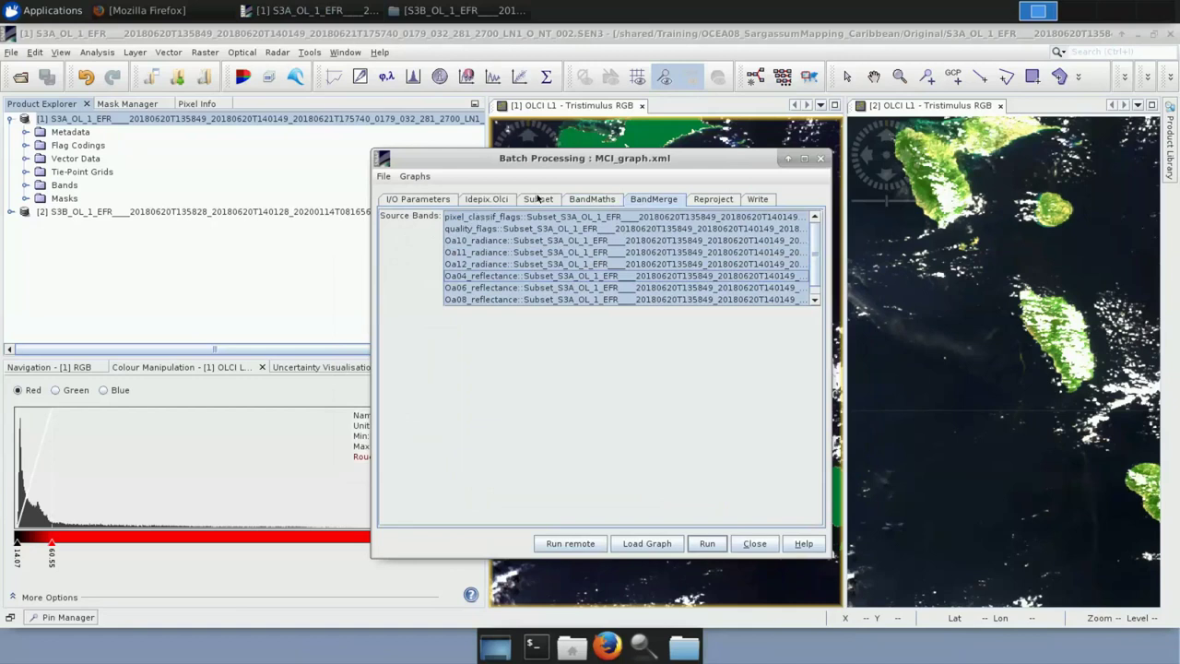
scroll(506, 265, down, 1)
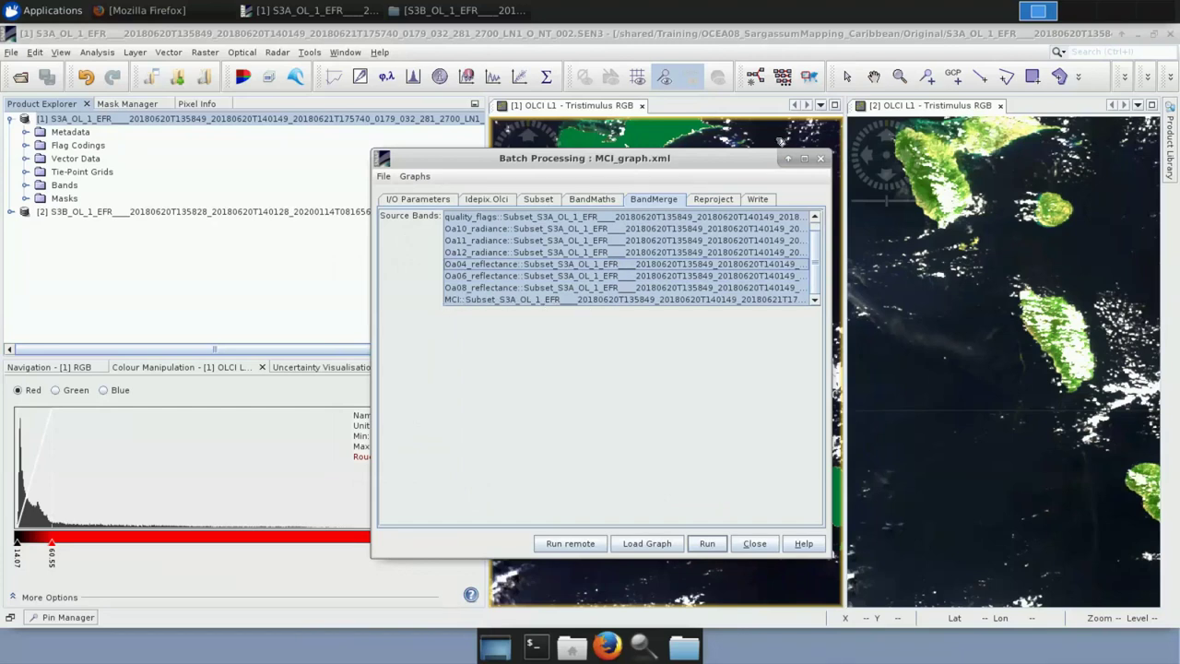
In the Reproject parameters, choose the UTM / WGS 84 (Automatic) projection and disable reprojecting tie-point grids
click(710, 199)
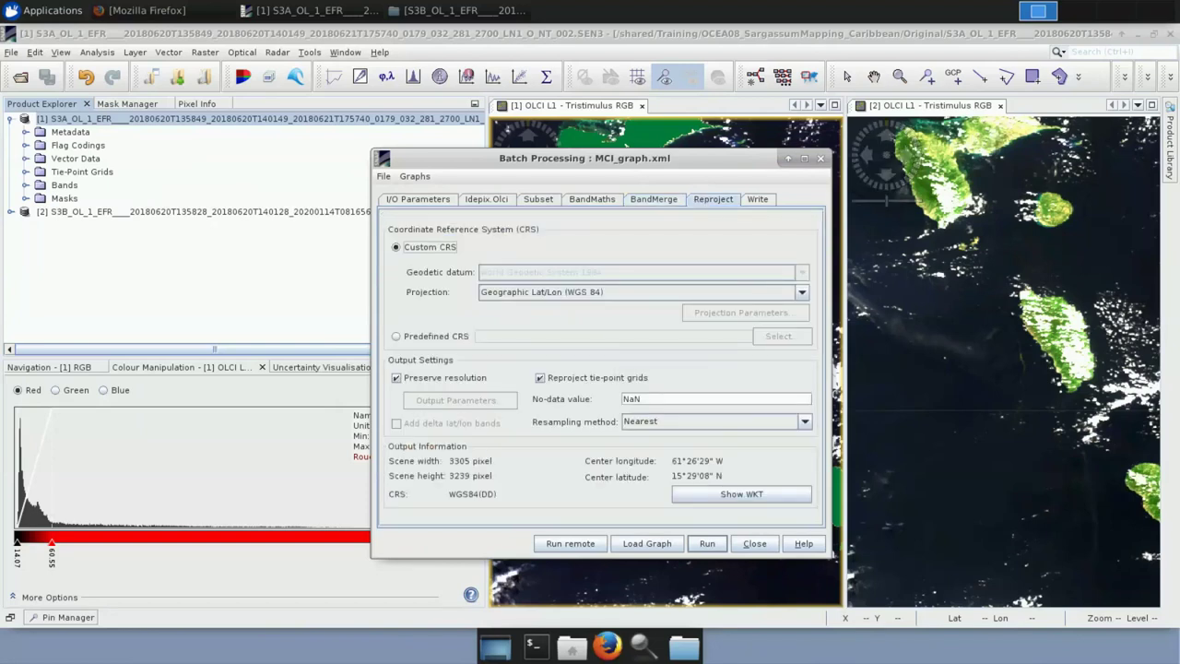
click(802, 294)
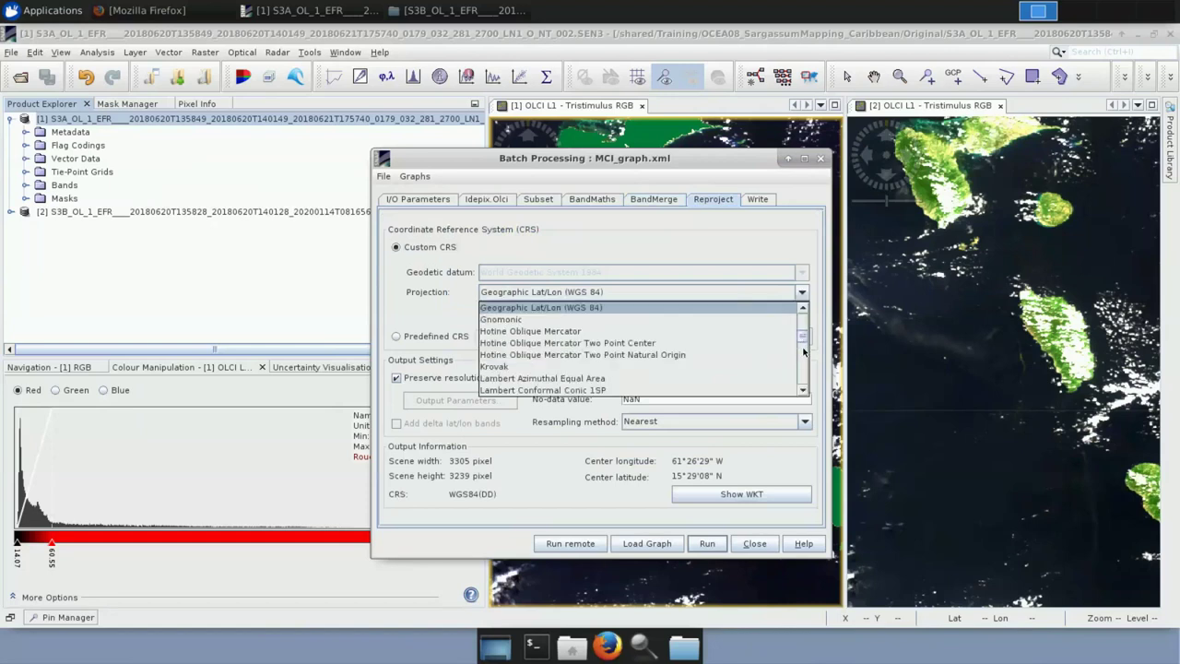
scroll(803, 387, down, 10)
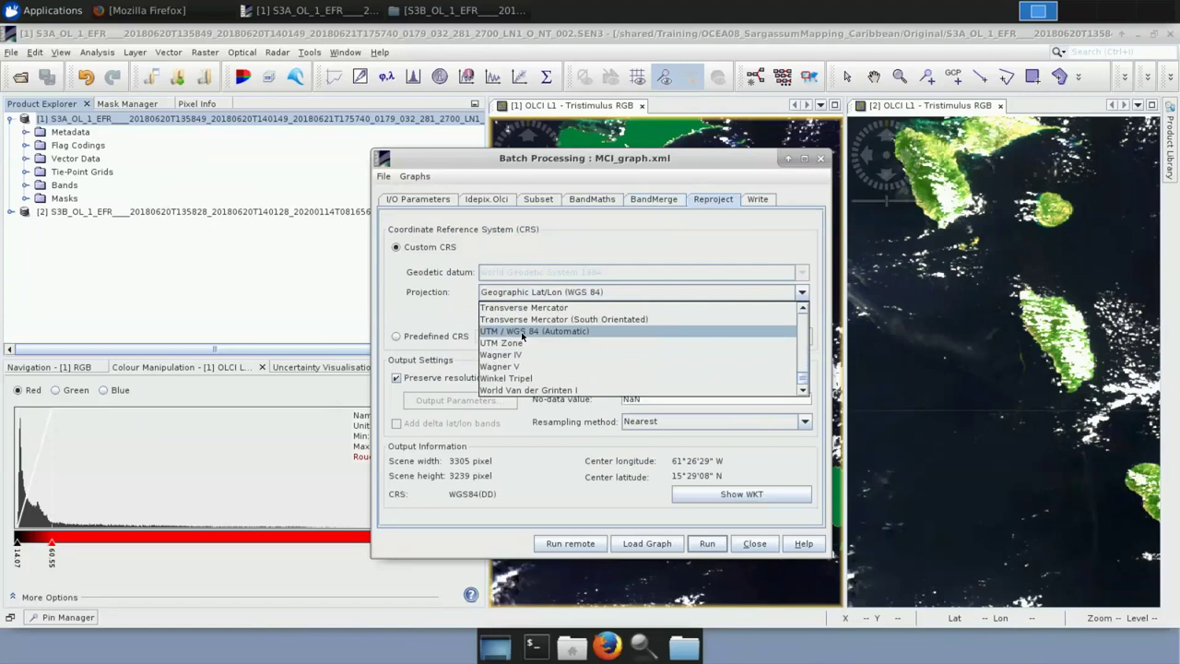
click(522, 331)
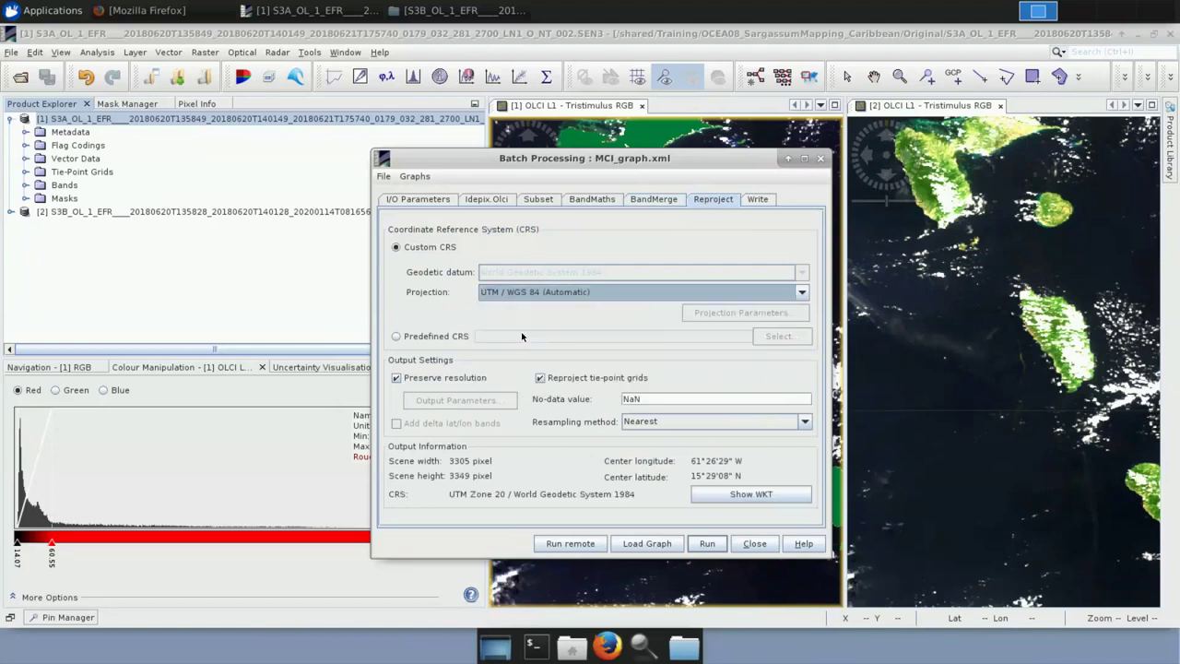
click(541, 379)
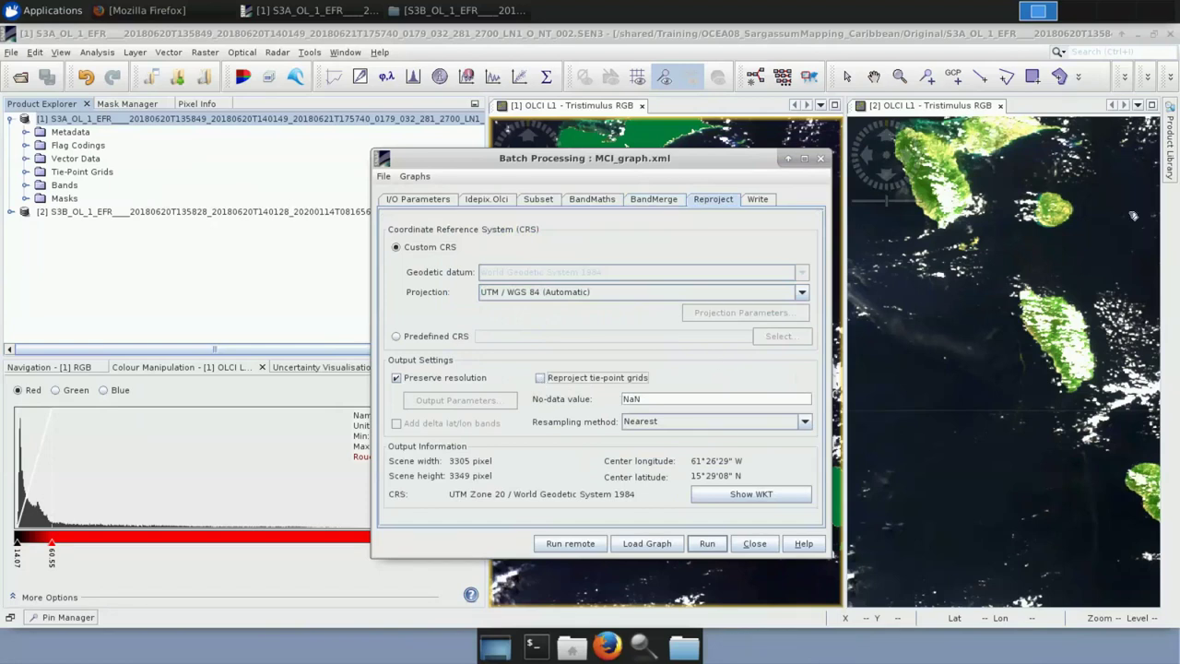
Examine the full target product name in the Write parameters, from its prefix to its suffix
click(758, 199)
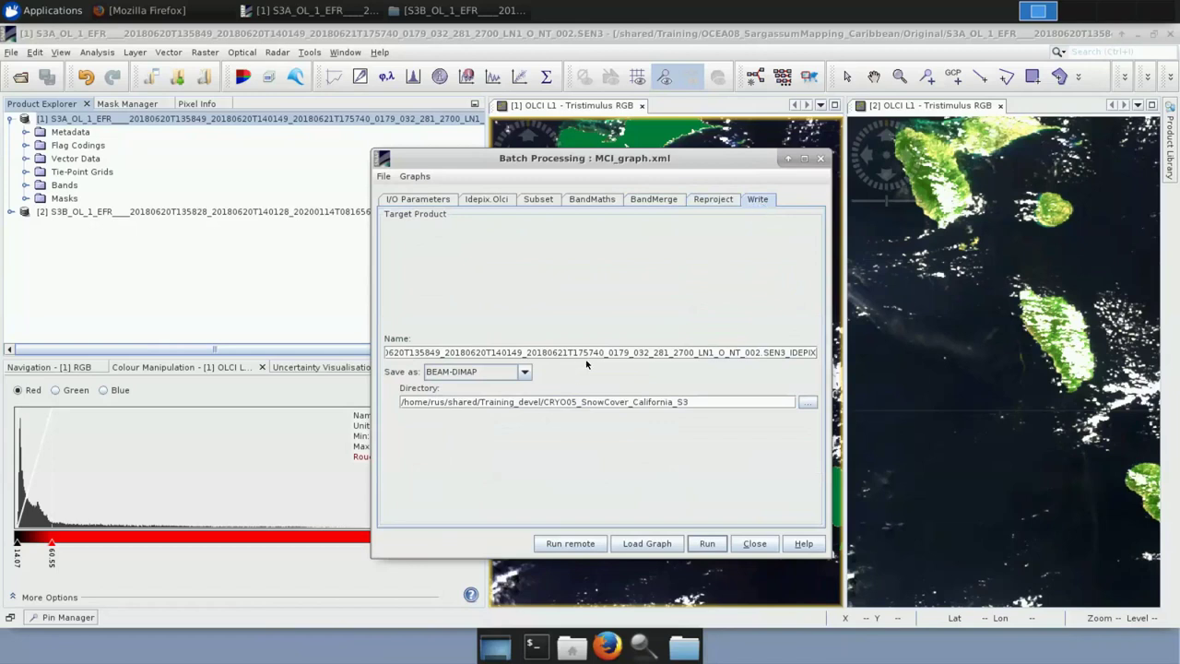
drag(587, 354, 353, 349)
click(544, 352)
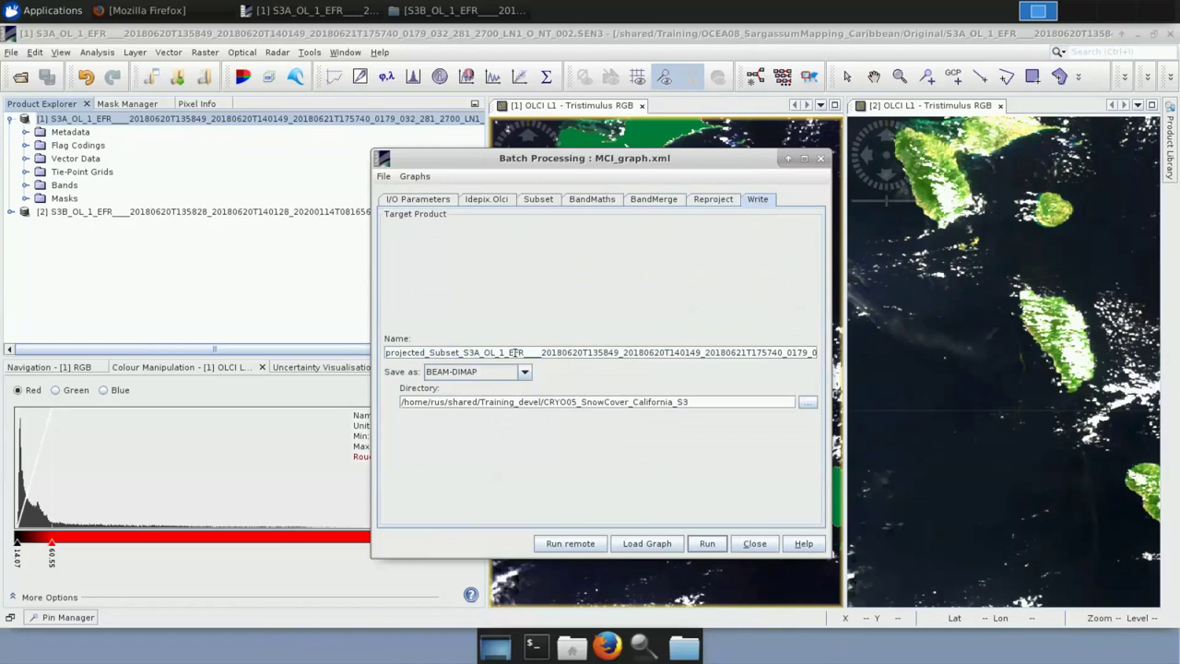
drag(469, 352, 627, 353)
click(458, 352)
drag(424, 353, 385, 352)
click(461, 352)
shift+click(438, 352)
shift+click(423, 352)
click(457, 352)
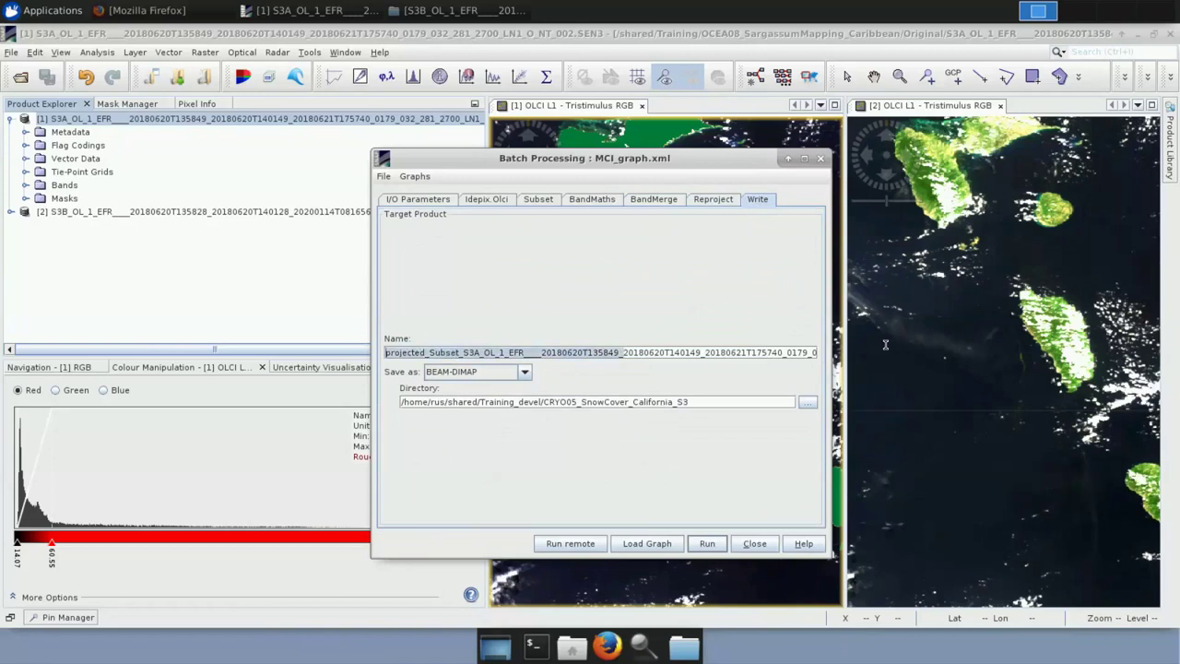
key(ctrl+a)
drag(791, 352, 815, 352)
click(792, 353)
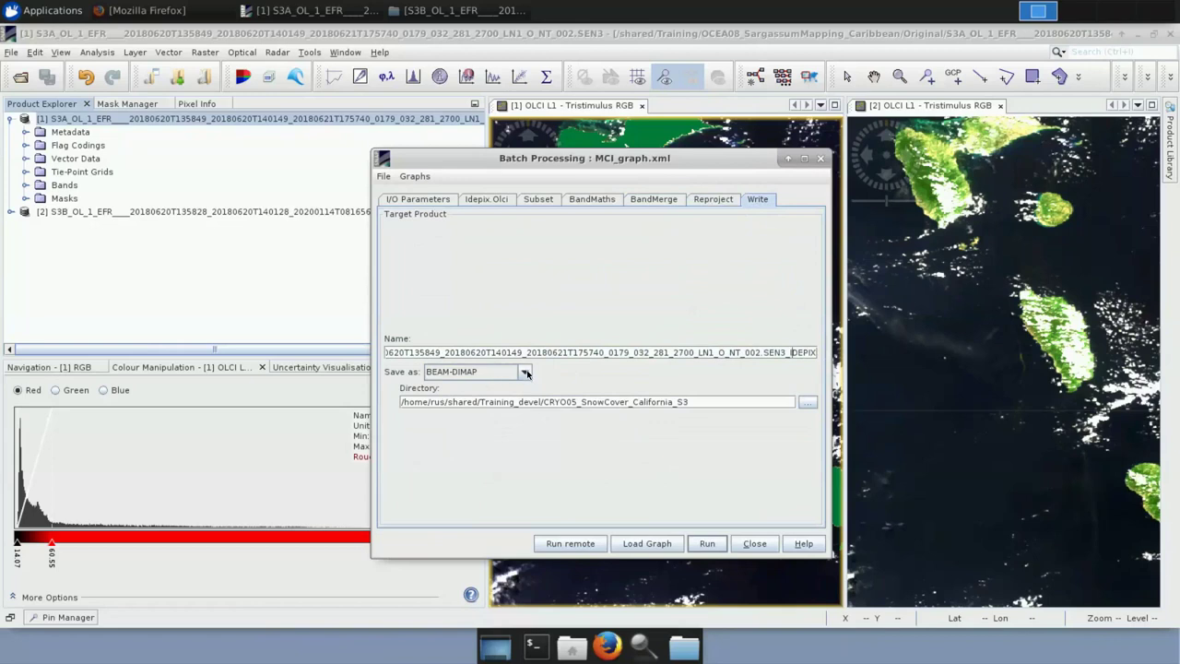
Set the Write directory to /home/rus/shared/Training/OCEA08_SargassumMapping_Caribbean/Processing and close the batch processing dialog
click(808, 405)
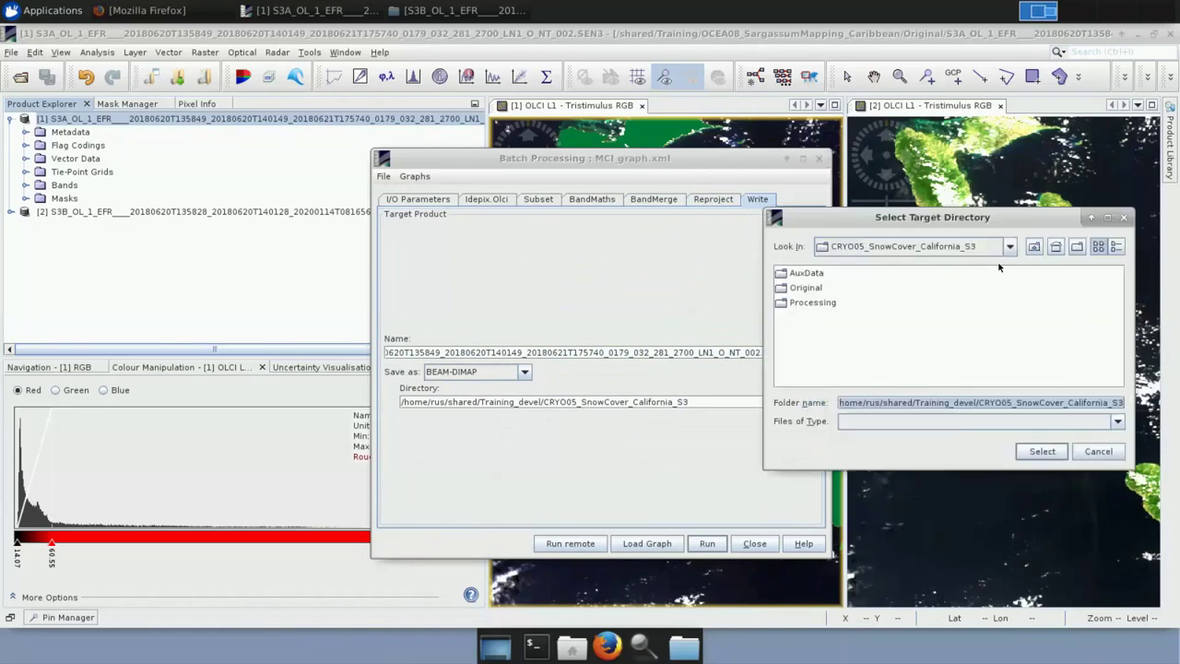
click(1035, 247)
click(1034, 247)
double_click(807, 288)
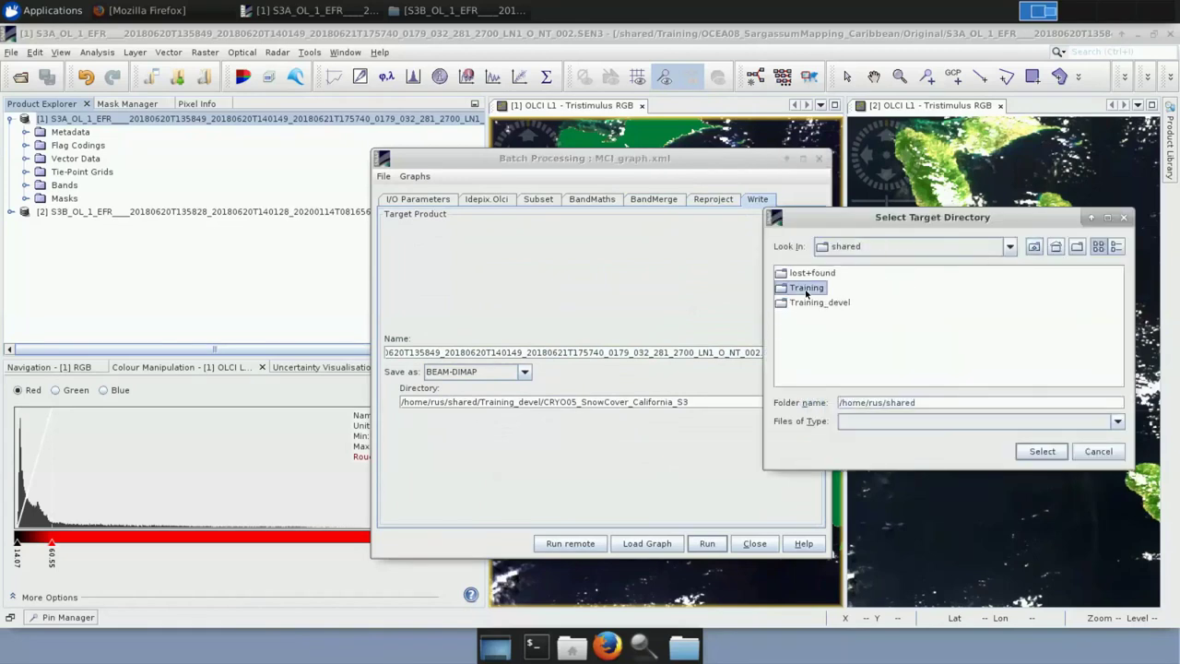
double_click(805, 275)
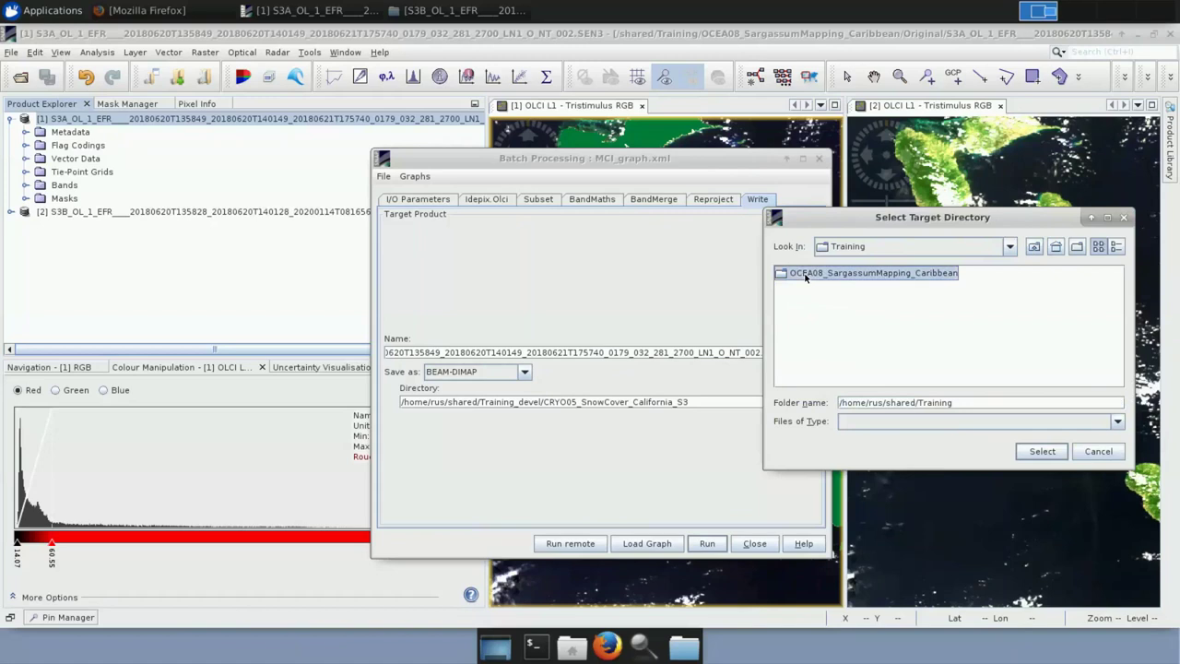
double_click(810, 304)
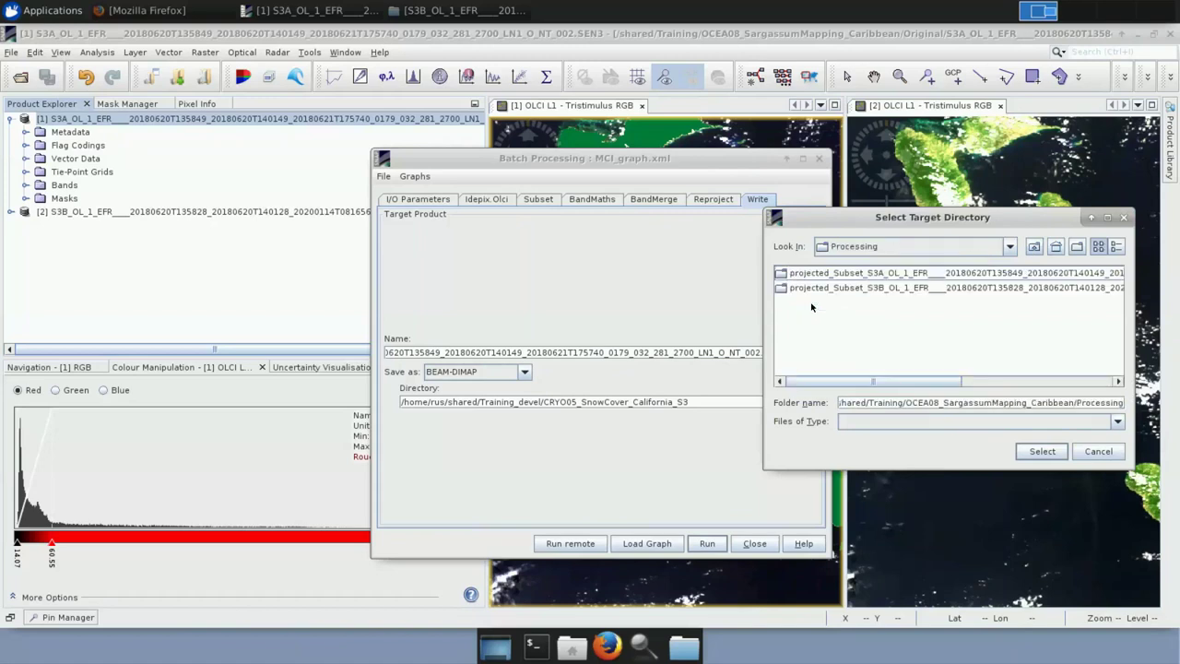
click(1042, 452)
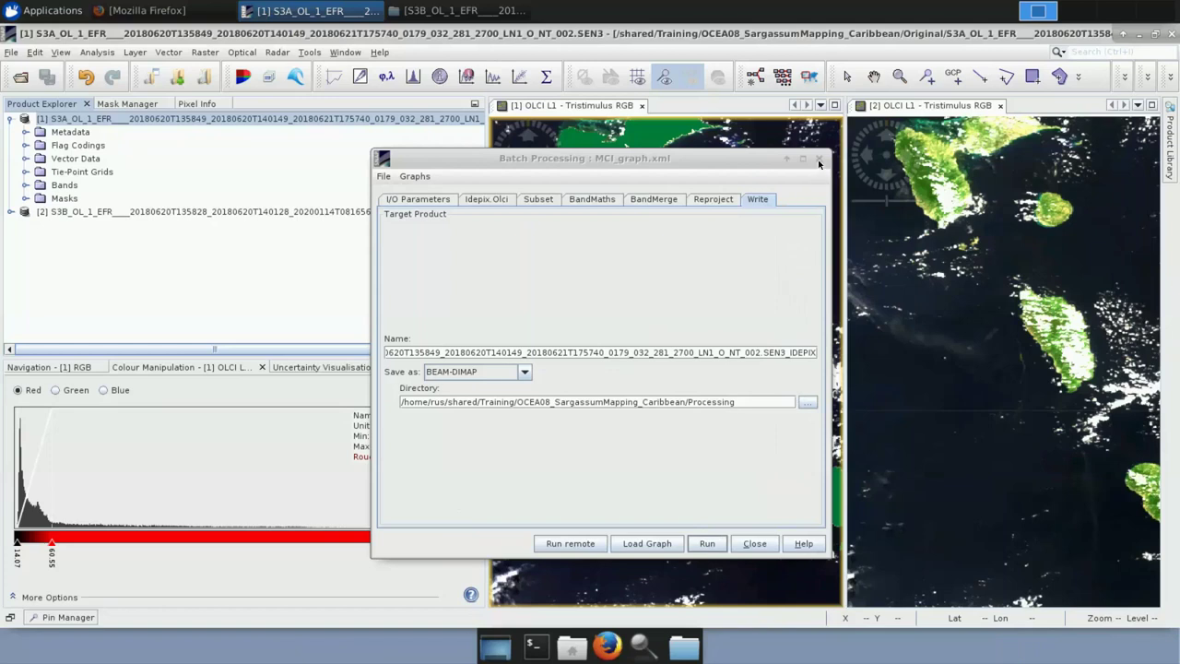
click(754, 543)
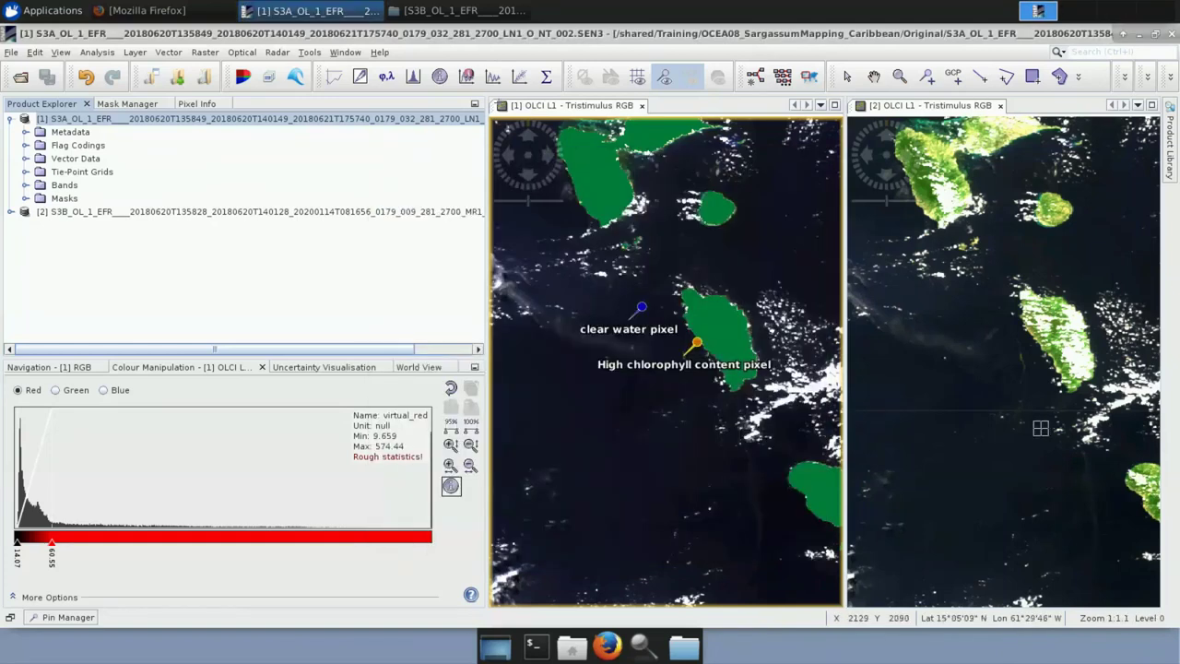
Switch to the file manager and open the Processing folder of OCEA08_SargassumMapping_Caribbean
click(438, 11)
click(312, 87)
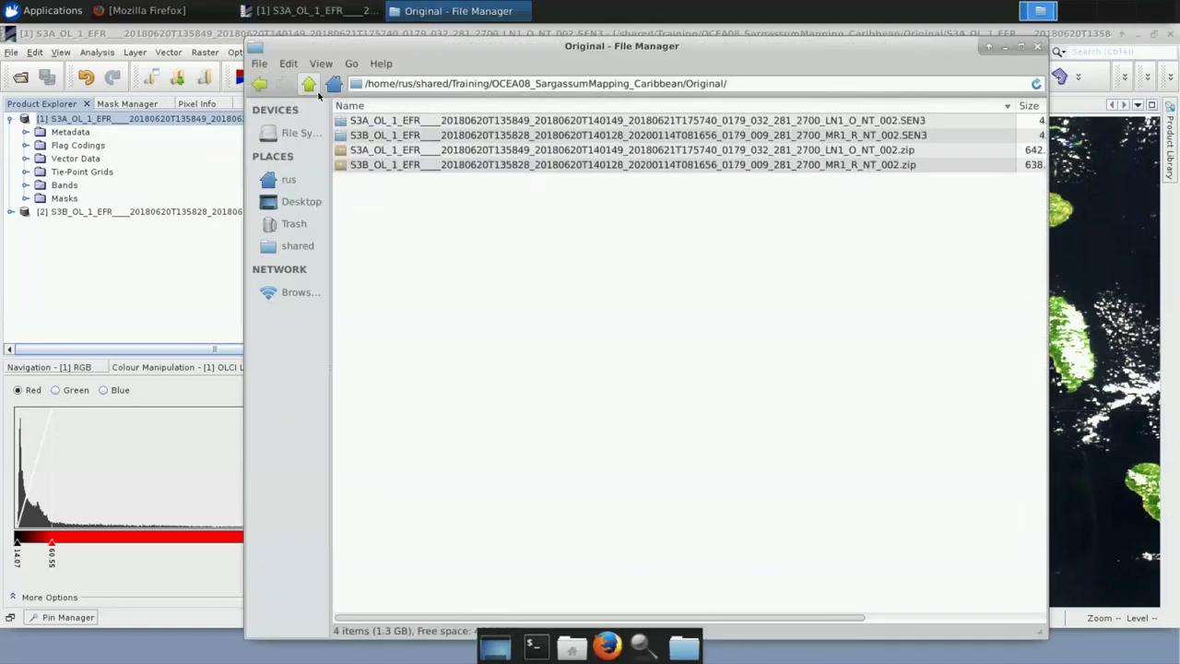
click(311, 86)
double_click(374, 153)
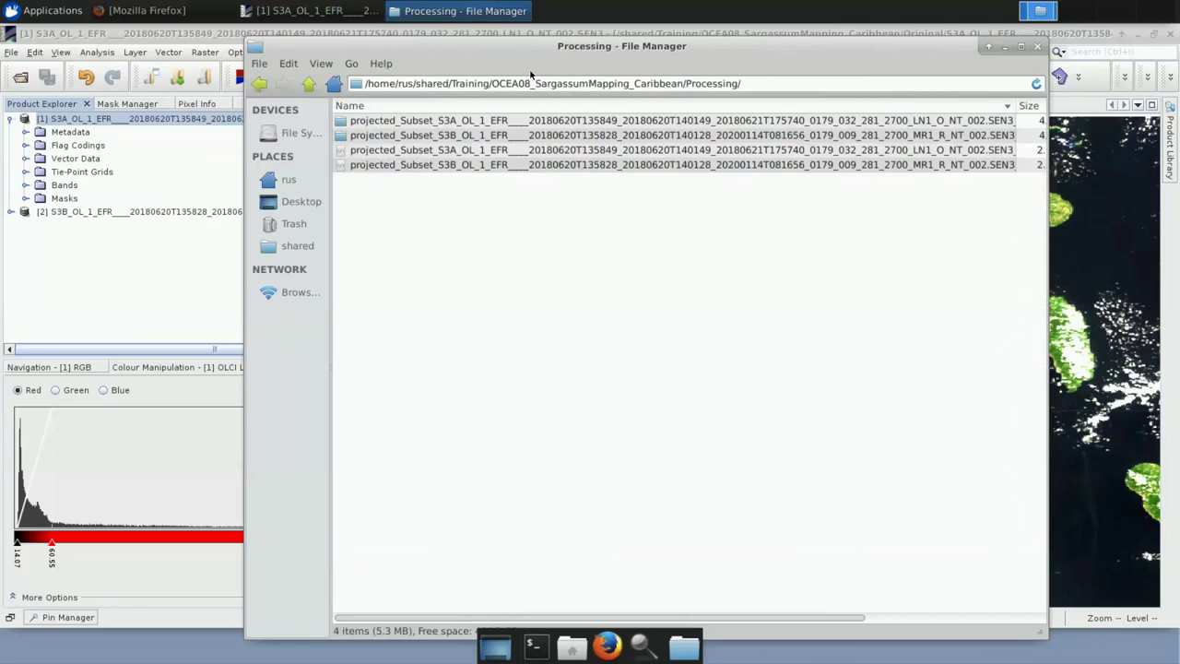
Load the projected_Subset_S3A and projected_Subset_S3B product files from the Processing folder into SNAP and return to SNAP
drag(492, 54, 697, 59)
click(629, 159)
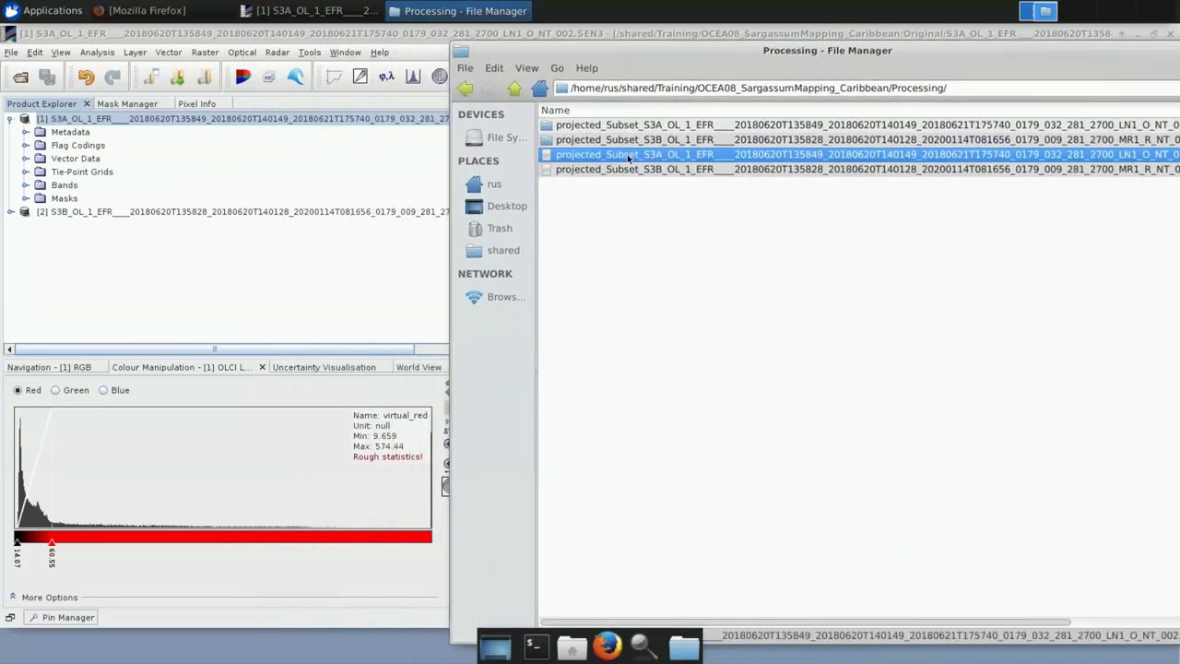
drag(636, 158, 211, 279)
click(621, 172)
drag(350, 210, 222, 267)
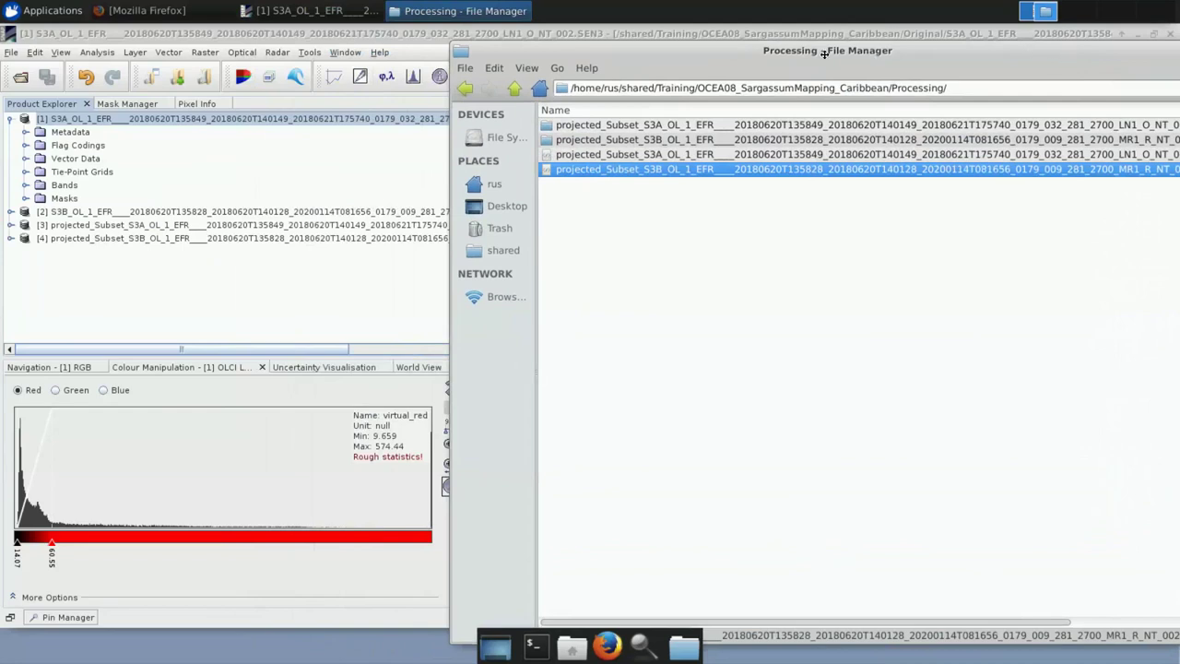
drag(1061, 54, 823, 57)
click(132, 236)
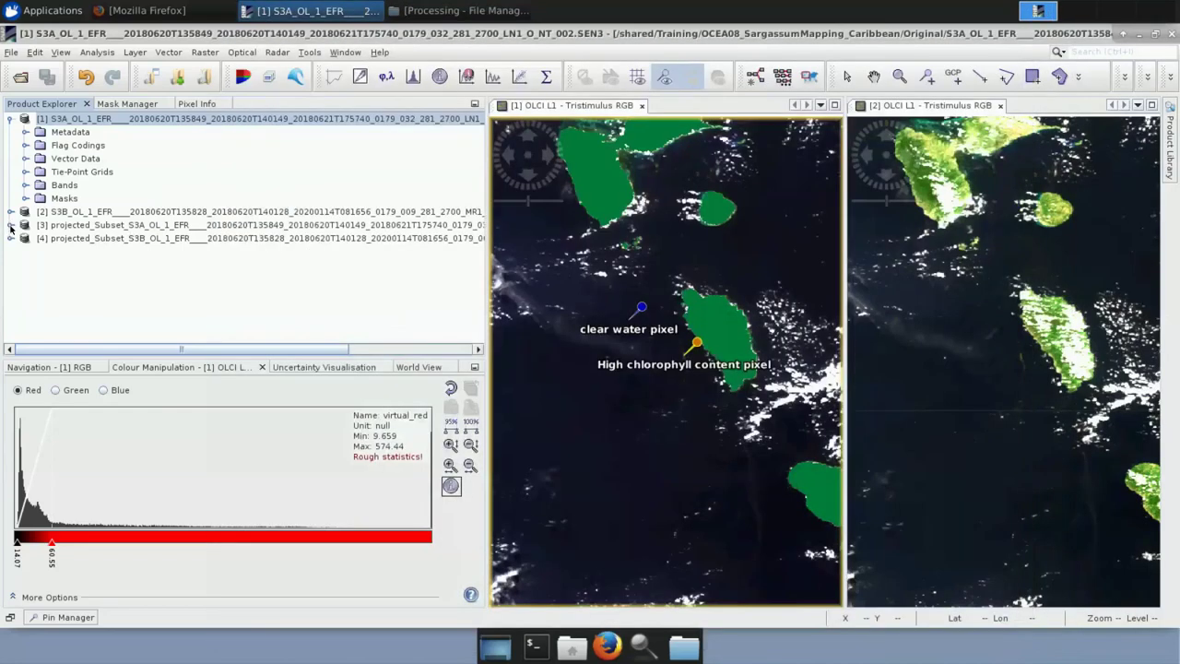
Close both Tristimulus RGB views and display the MCI band of the projected_Subset_S3A product
click(11, 225)
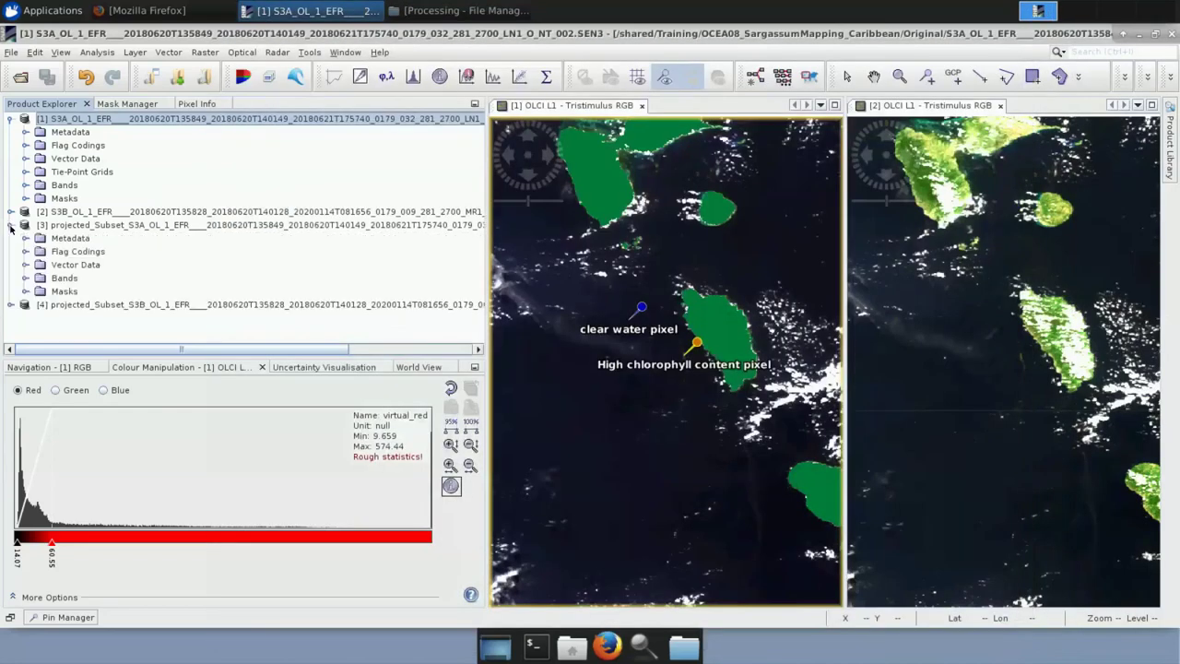
click(26, 276)
scroll(150, 286, down, 1)
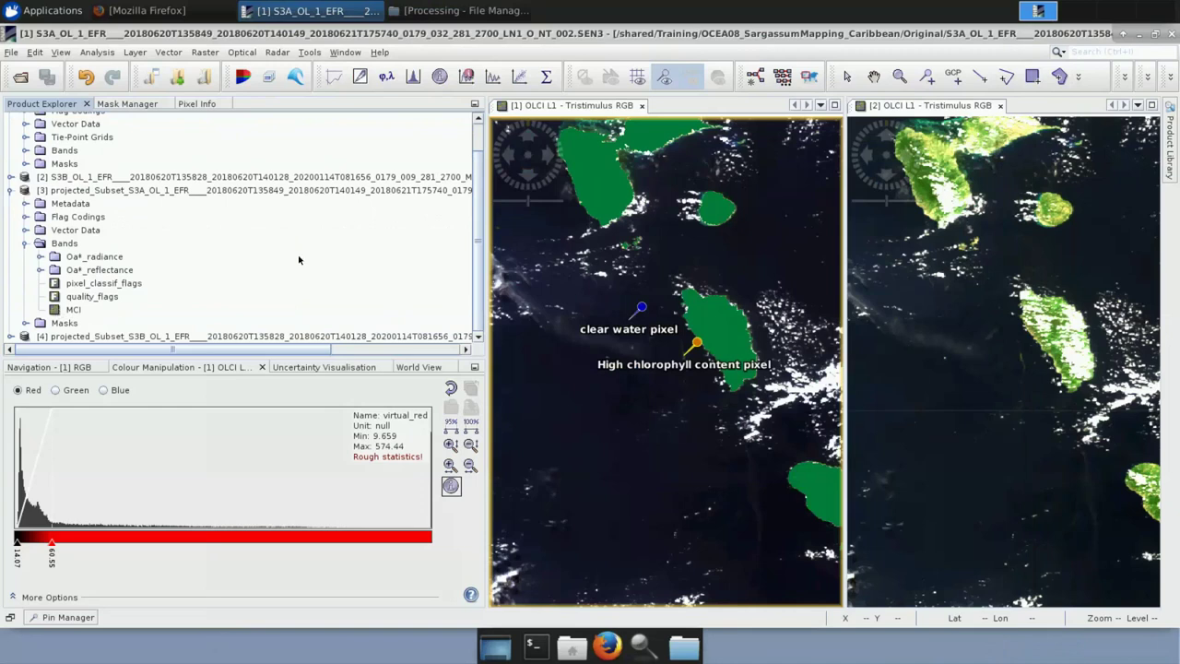
click(643, 107)
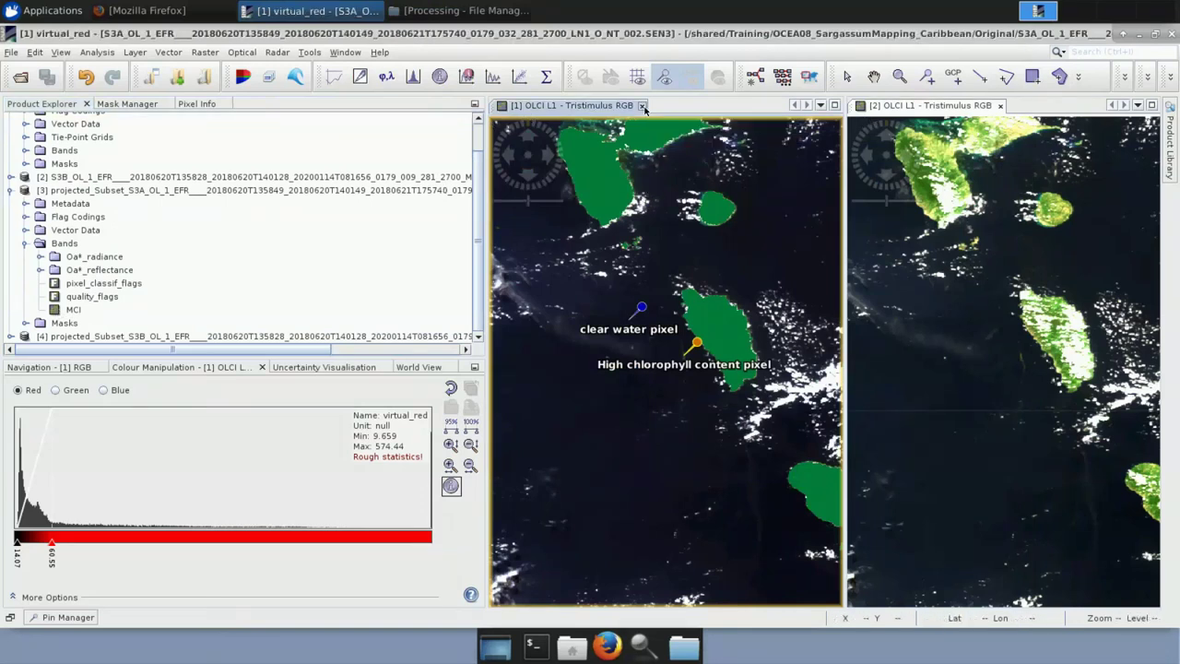
click(643, 107)
click(641, 106)
double_click(74, 312)
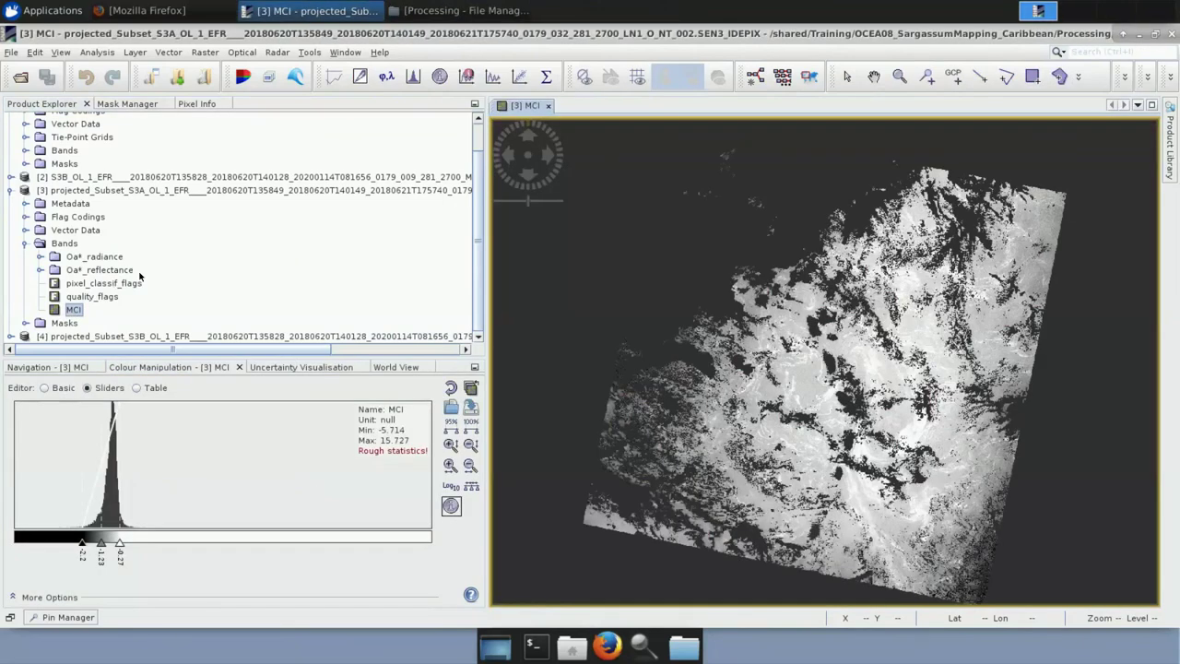
Display the MCI band of the projected_Subset_S3B product
click(10, 337)
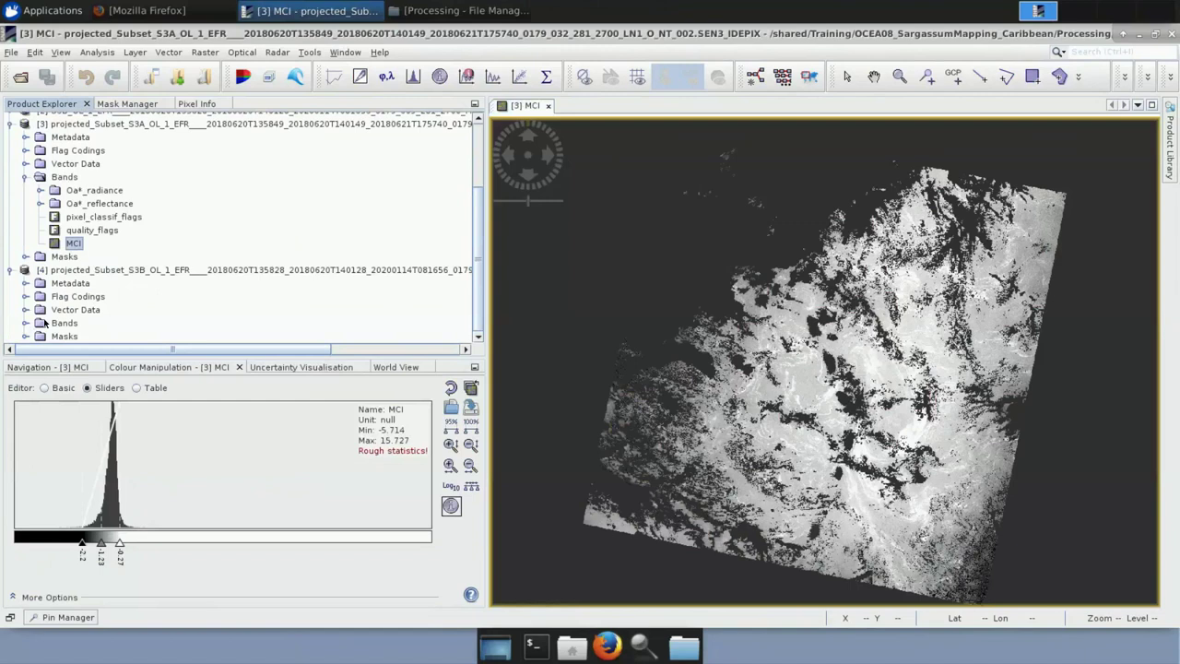
double_click(46, 322)
double_click(74, 323)
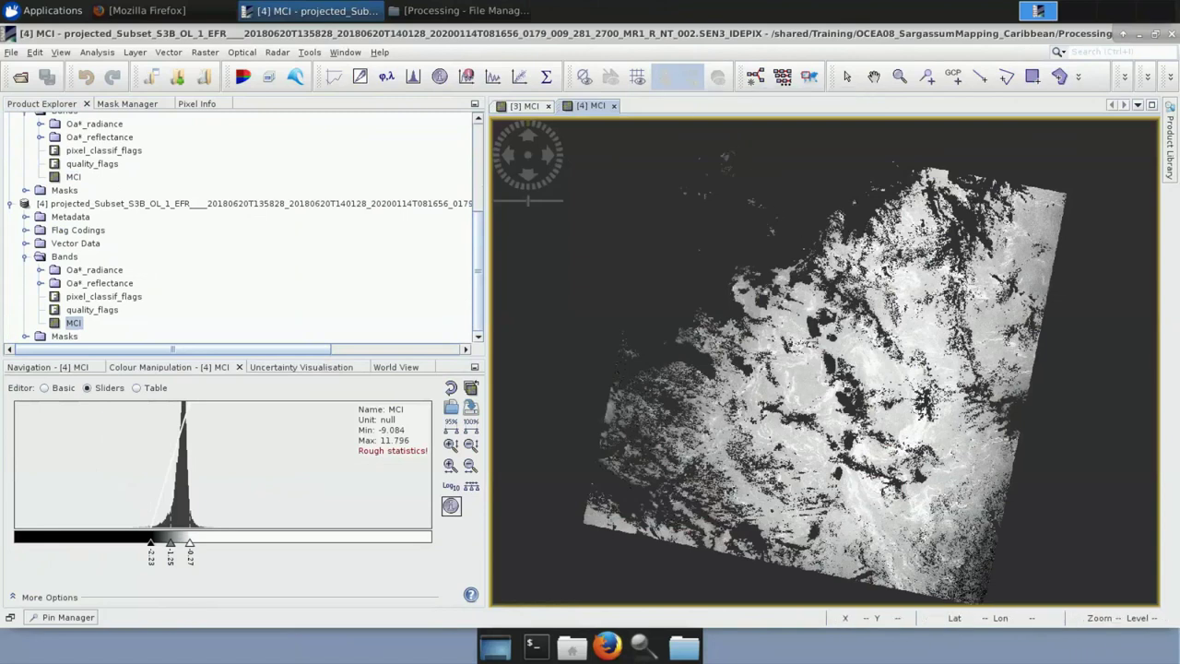
Switch the colour manipulation of the S3B MCI view to the Basic editor and look through the available colour ramps
click(136, 368)
click(45, 387)
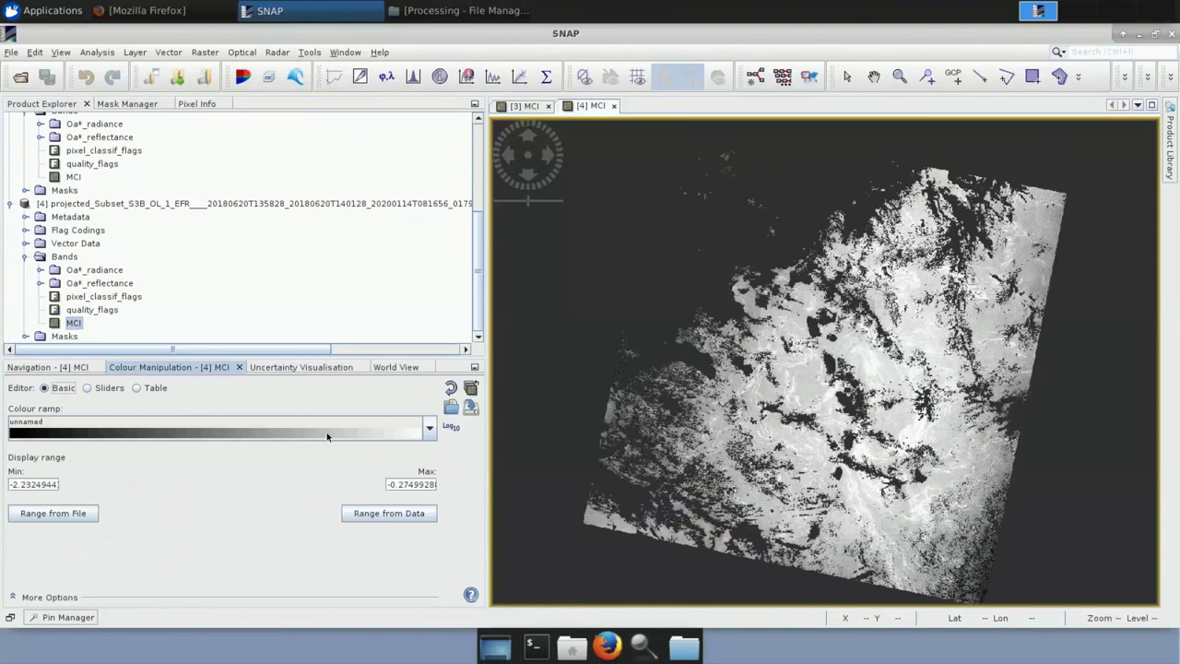
click(430, 430)
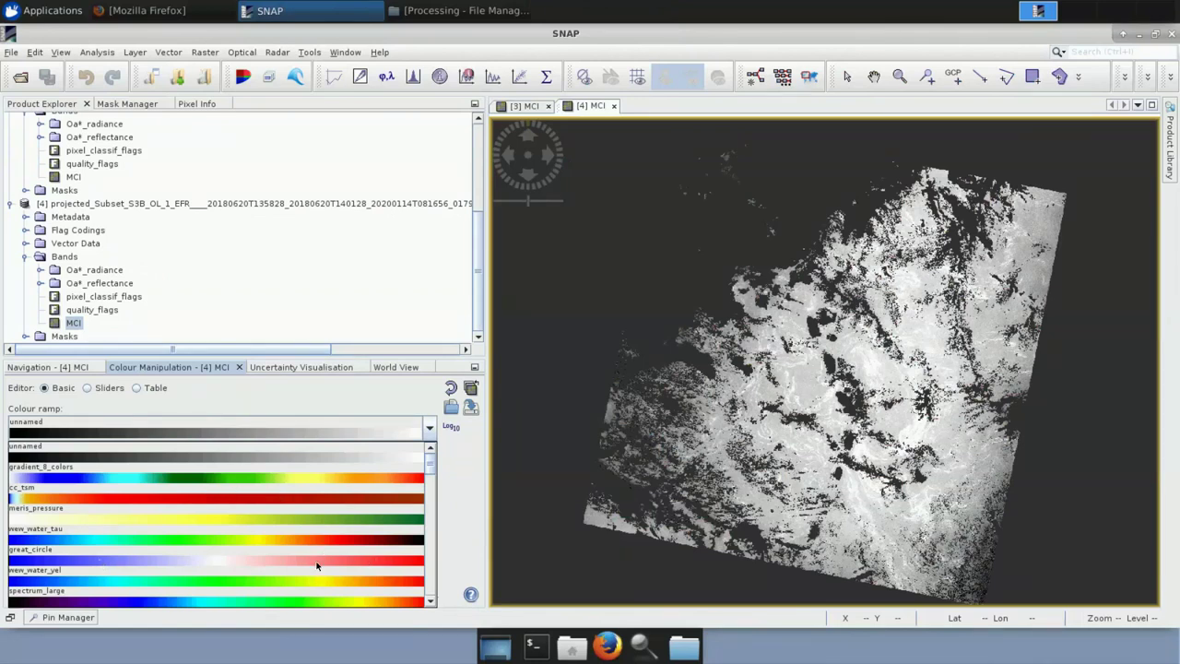
scroll(306, 548, down, 3)
scroll(306, 547, down, 3)
scroll(306, 548, up, 6)
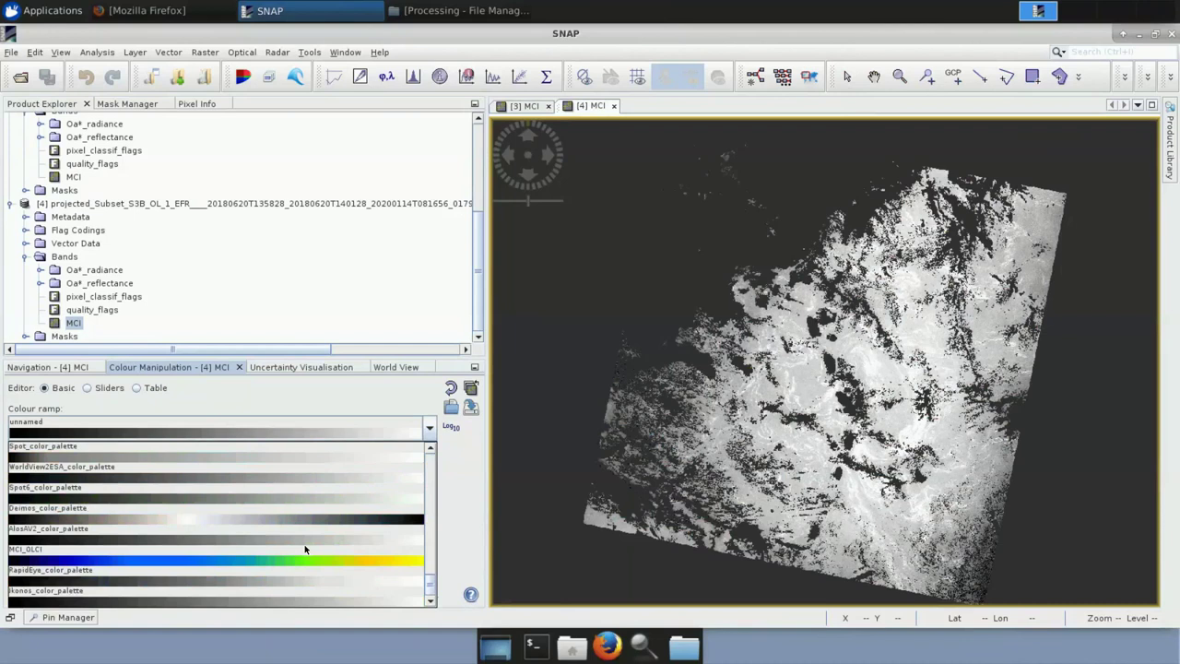
click(470, 525)
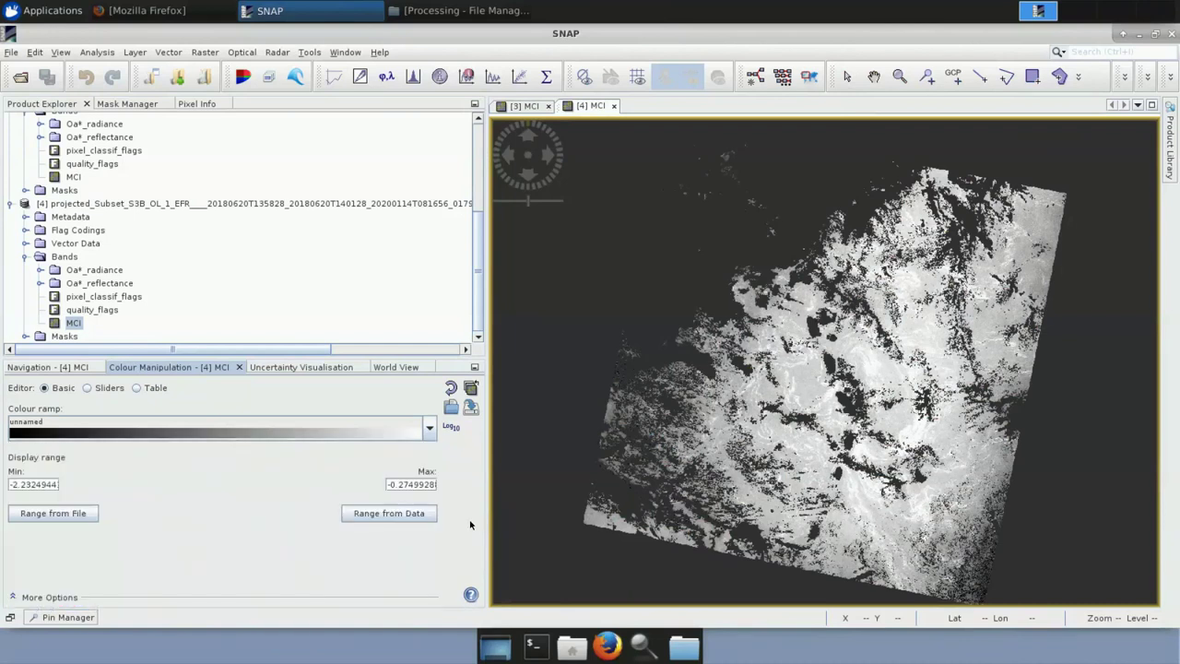
click(451, 406)
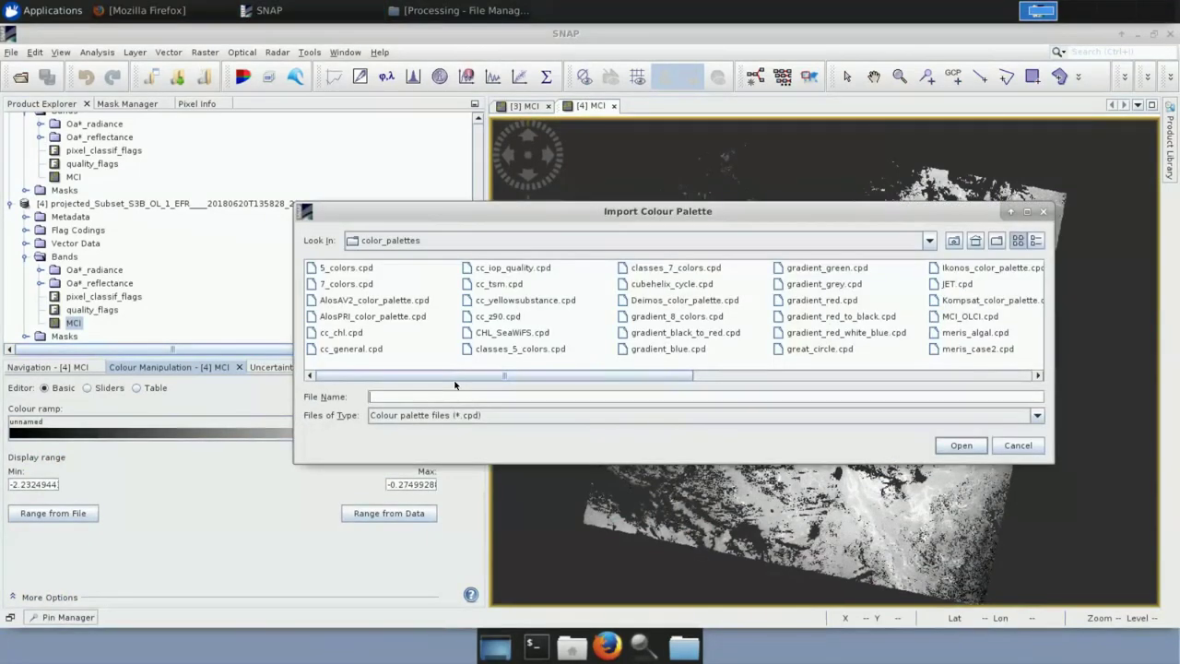
click(954, 242)
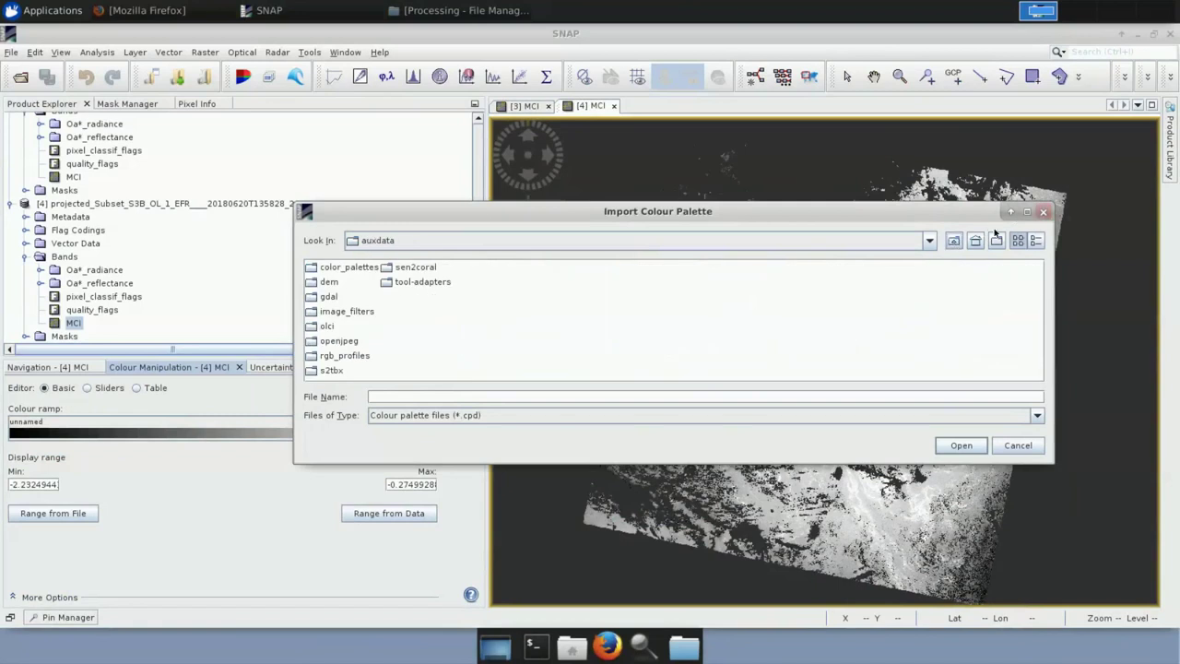
click(1043, 211)
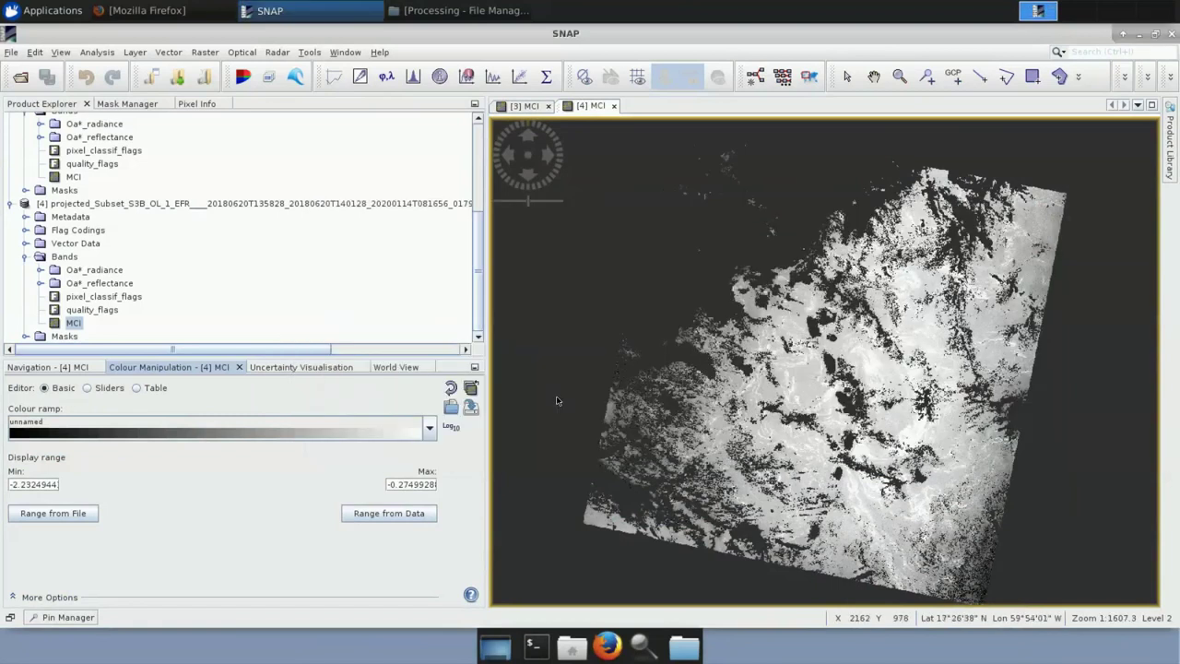
Start importing a colour palette and browse to the AuxData folder in shared/Training/OCEA08_SargassumMapping_Caribbean
click(450, 407)
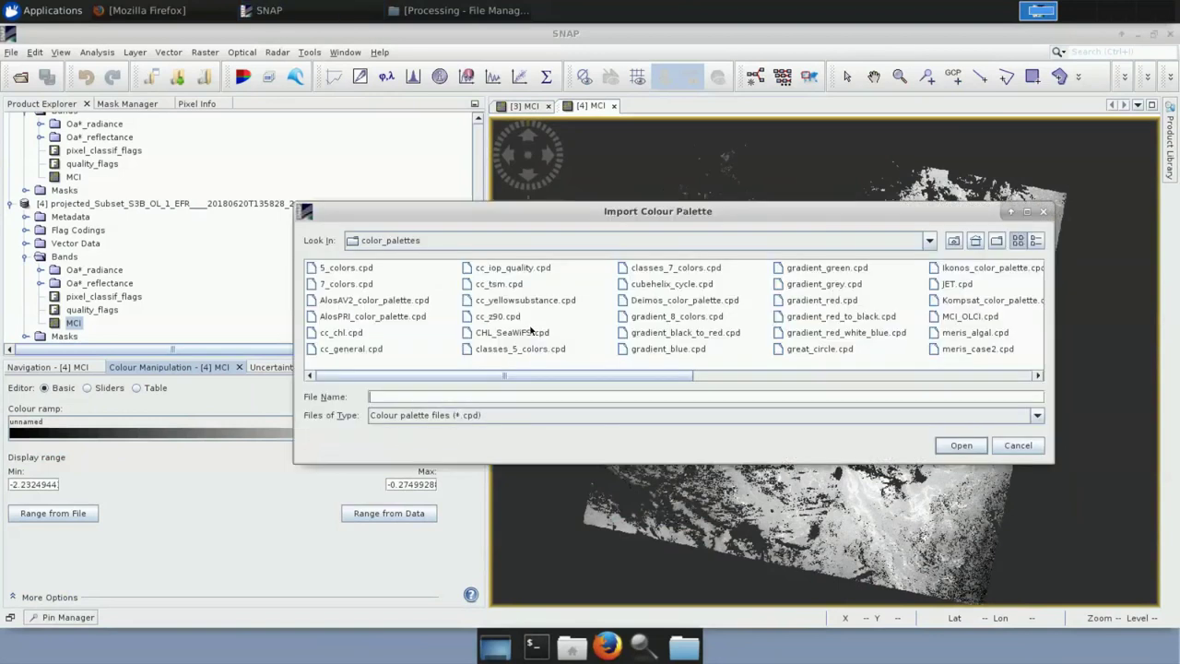
click(954, 241)
click(955, 241)
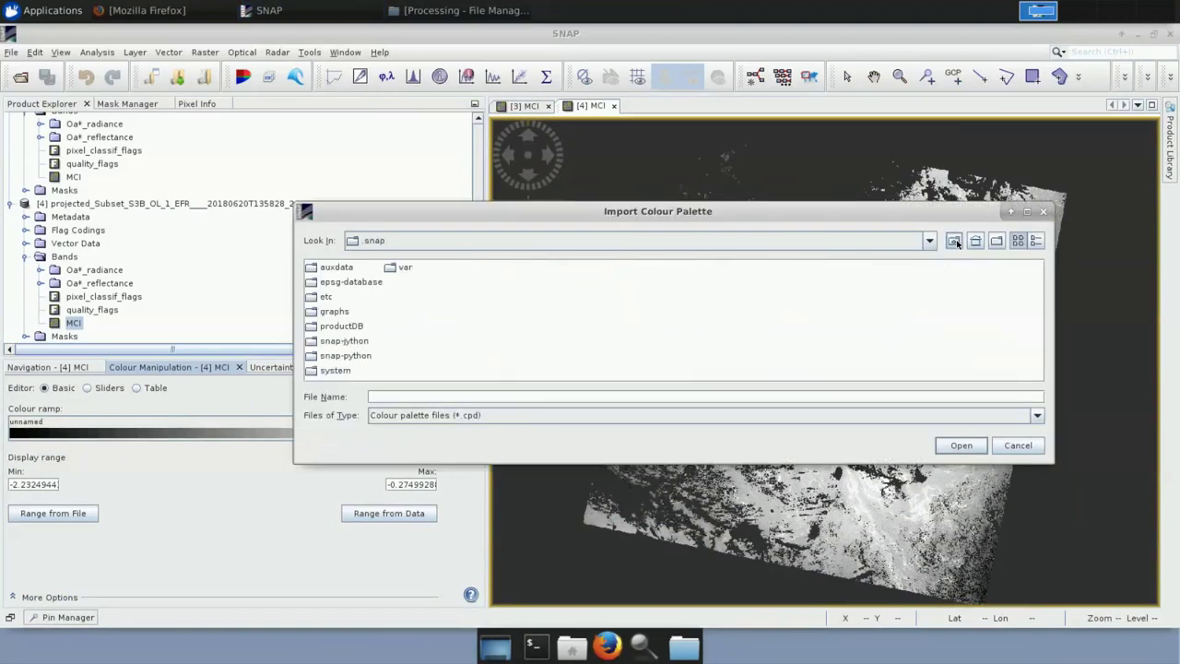
click(954, 241)
double_click(337, 311)
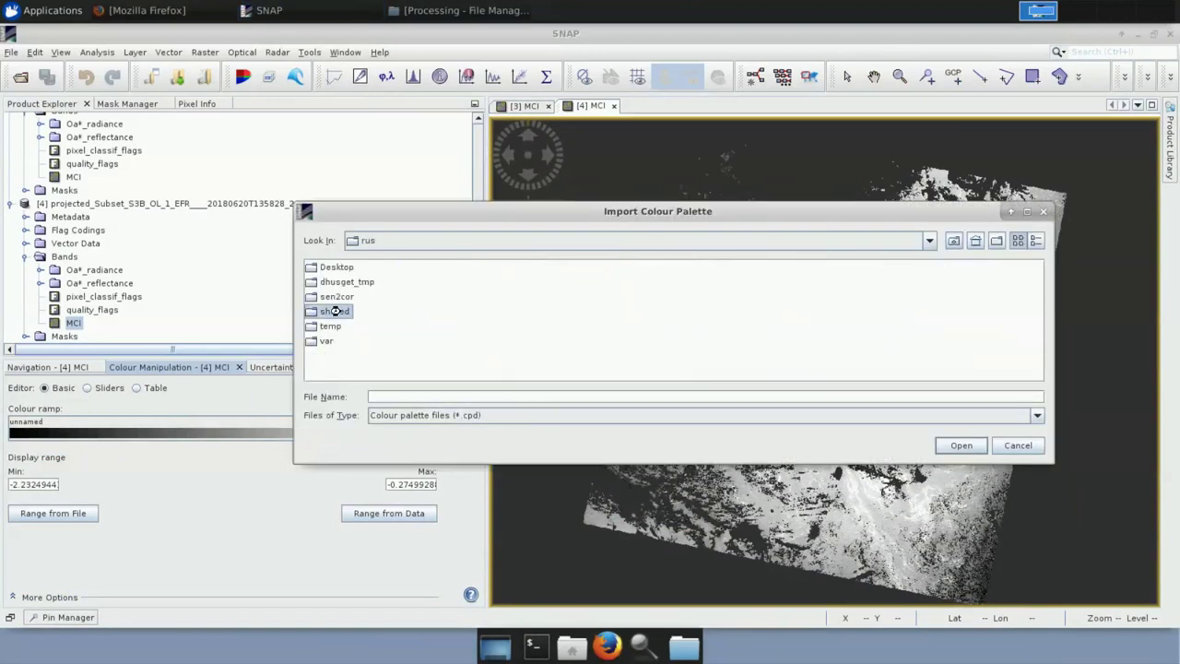
double_click(337, 282)
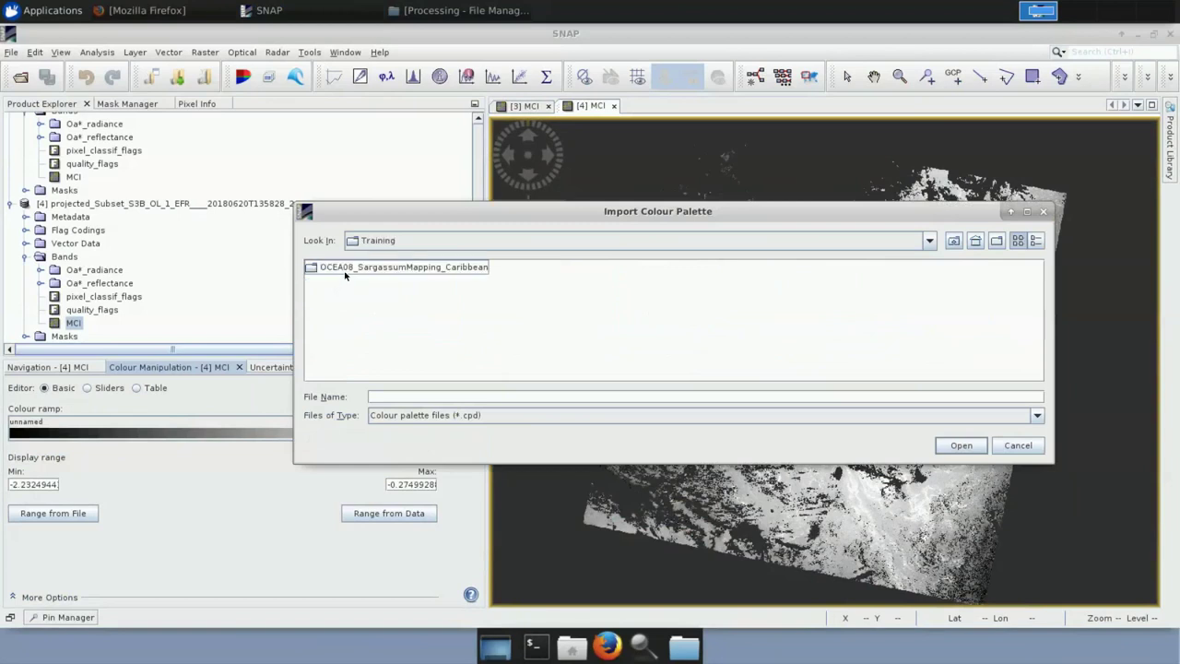
double_click(345, 270)
double_click(346, 270)
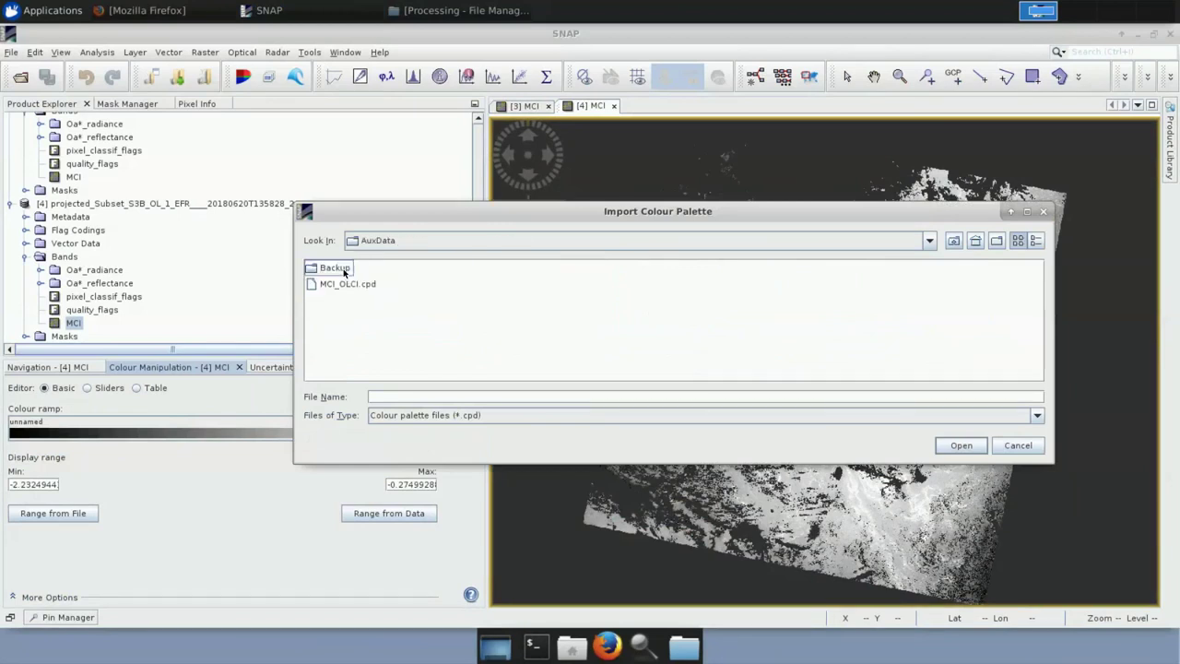
Import MCI_OLCI.cpd for the S3B MCI view without distributing its points between min/max, and check the colour ramp list
click(347, 286)
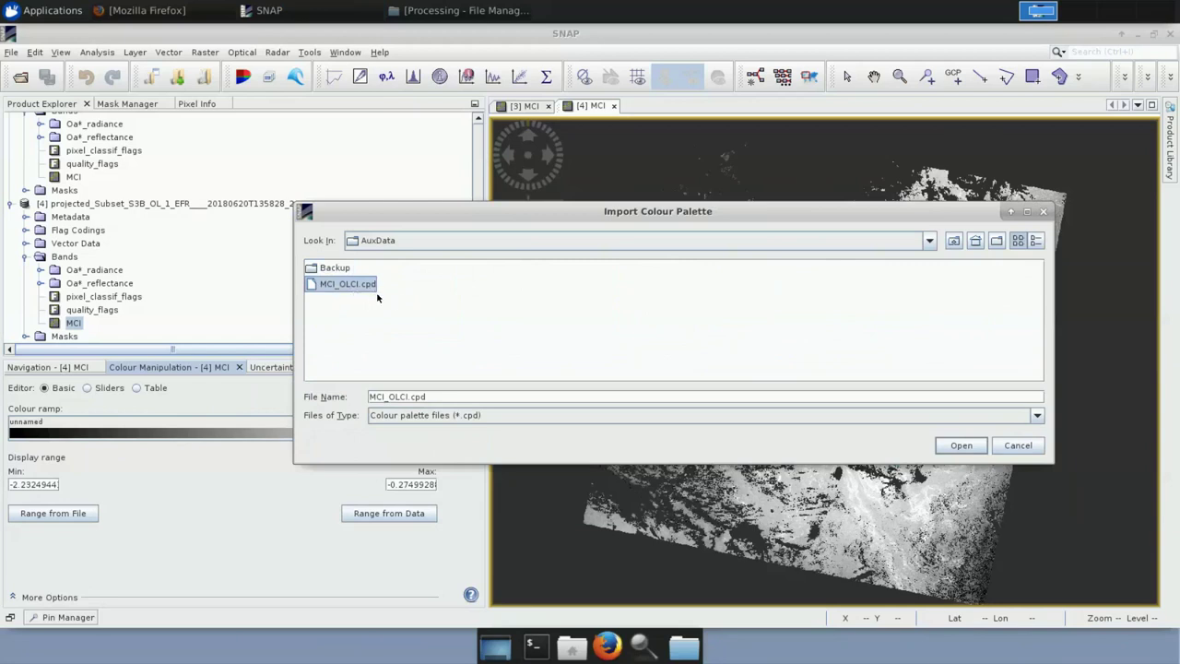
click(962, 447)
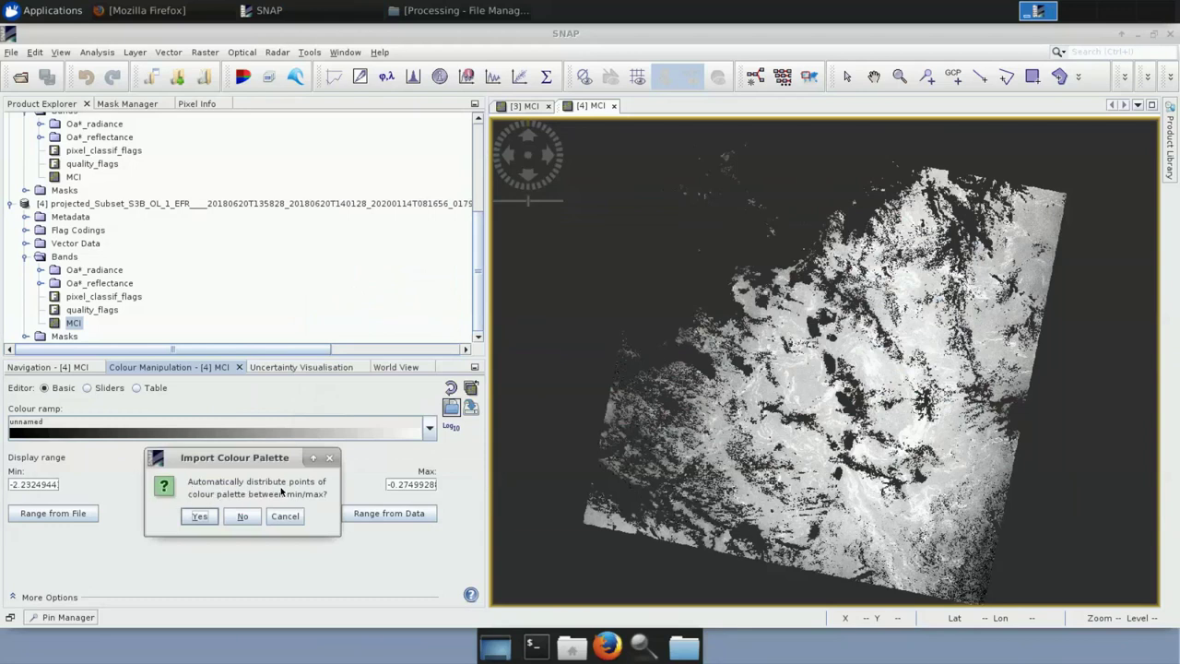
click(242, 517)
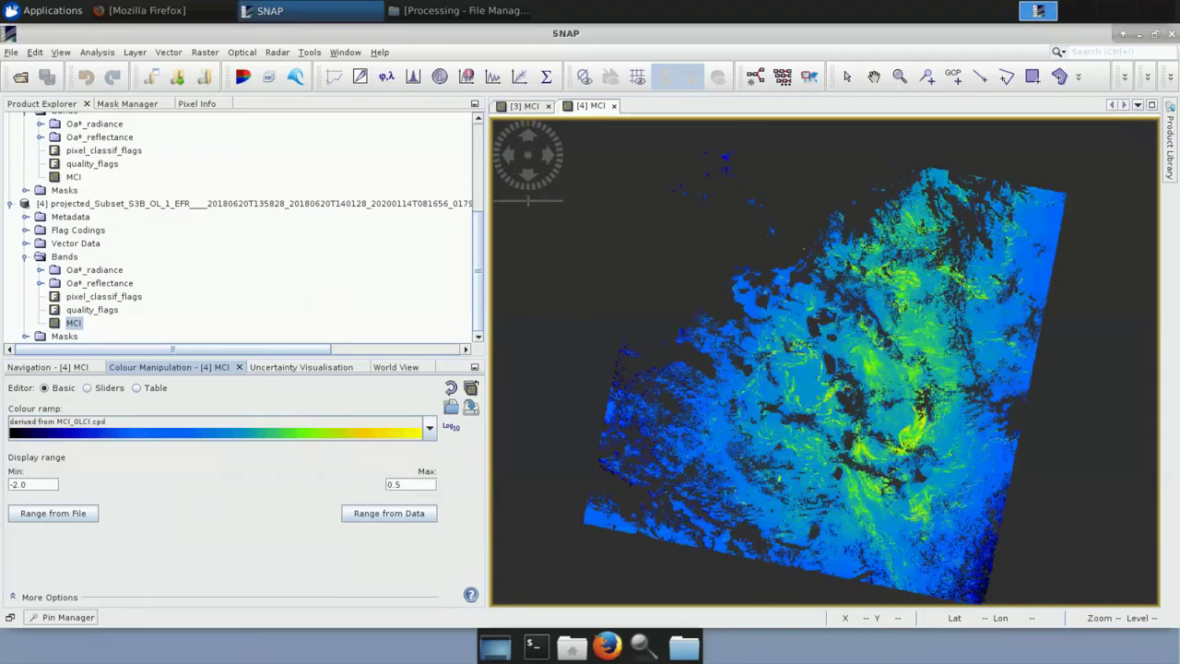
click(430, 427)
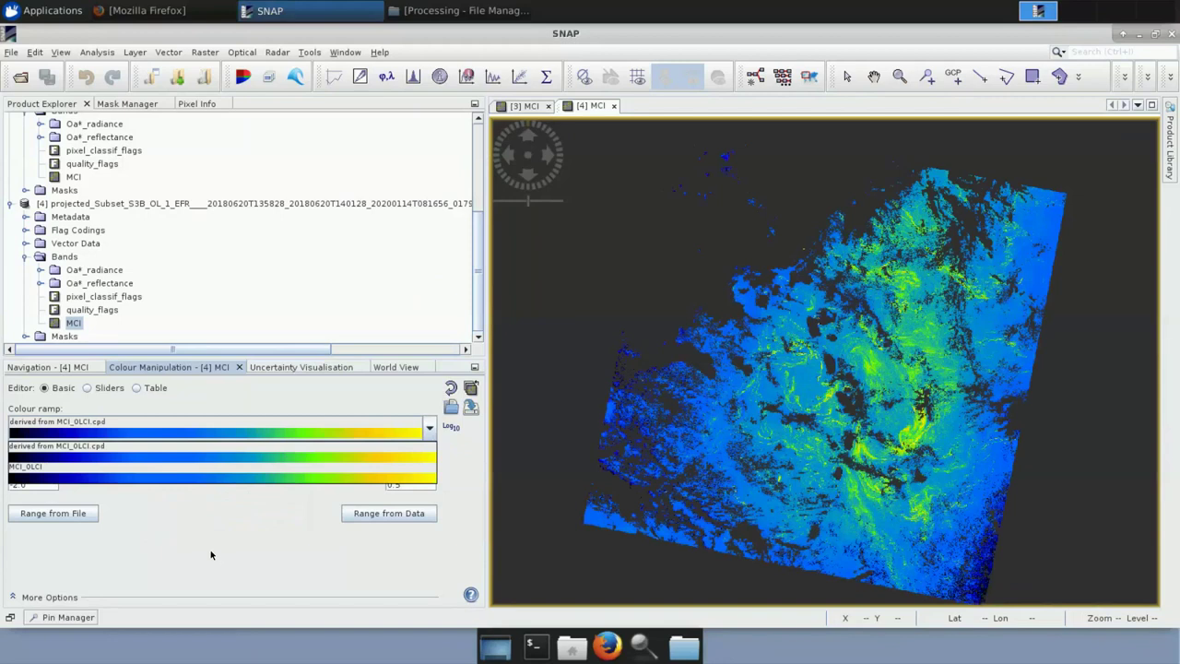
click(248, 573)
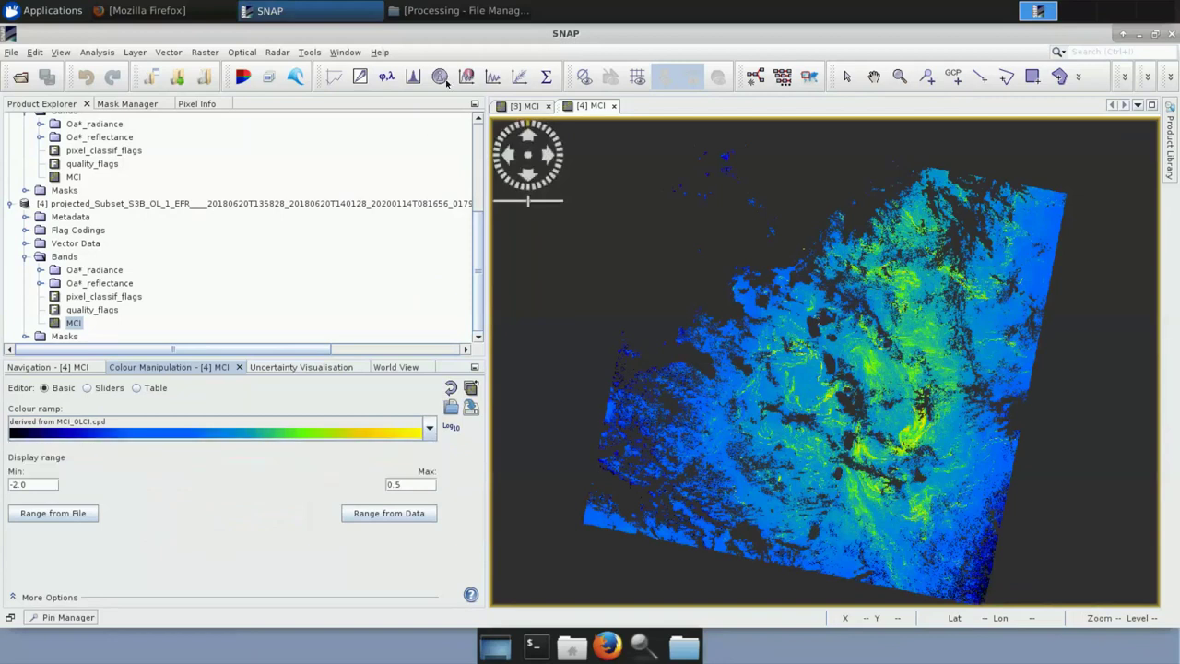
Switch to the file manager and go up from the Processing folder to the home directory /home/rus
click(433, 16)
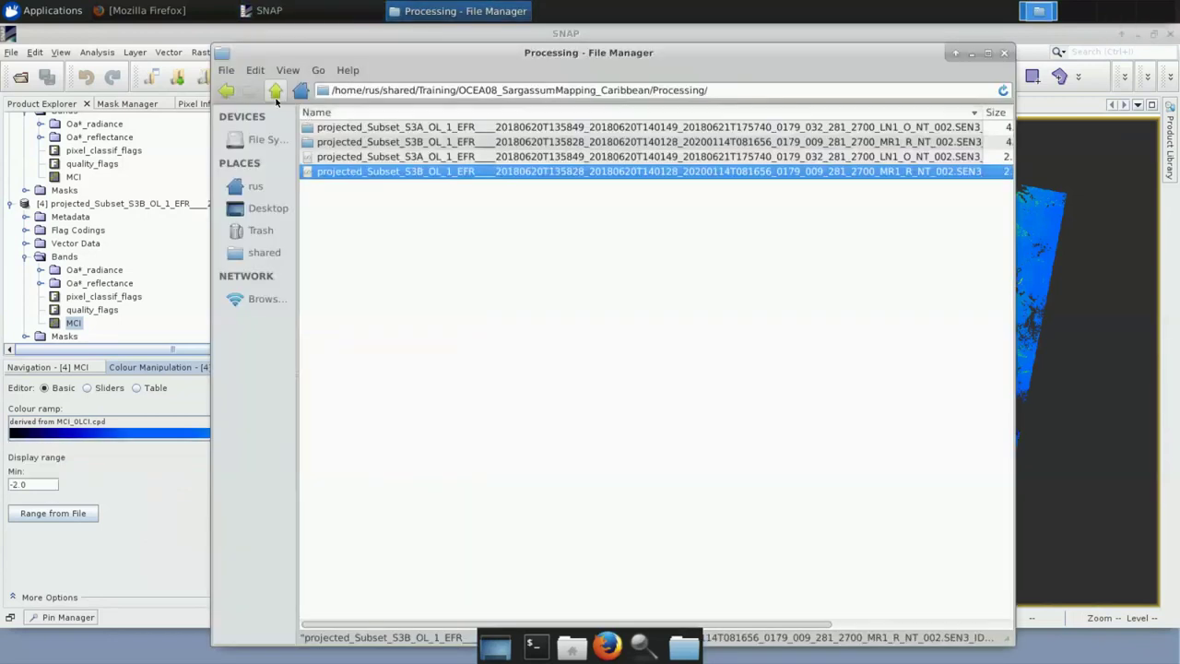
click(273, 93)
click(272, 93)
click(274, 93)
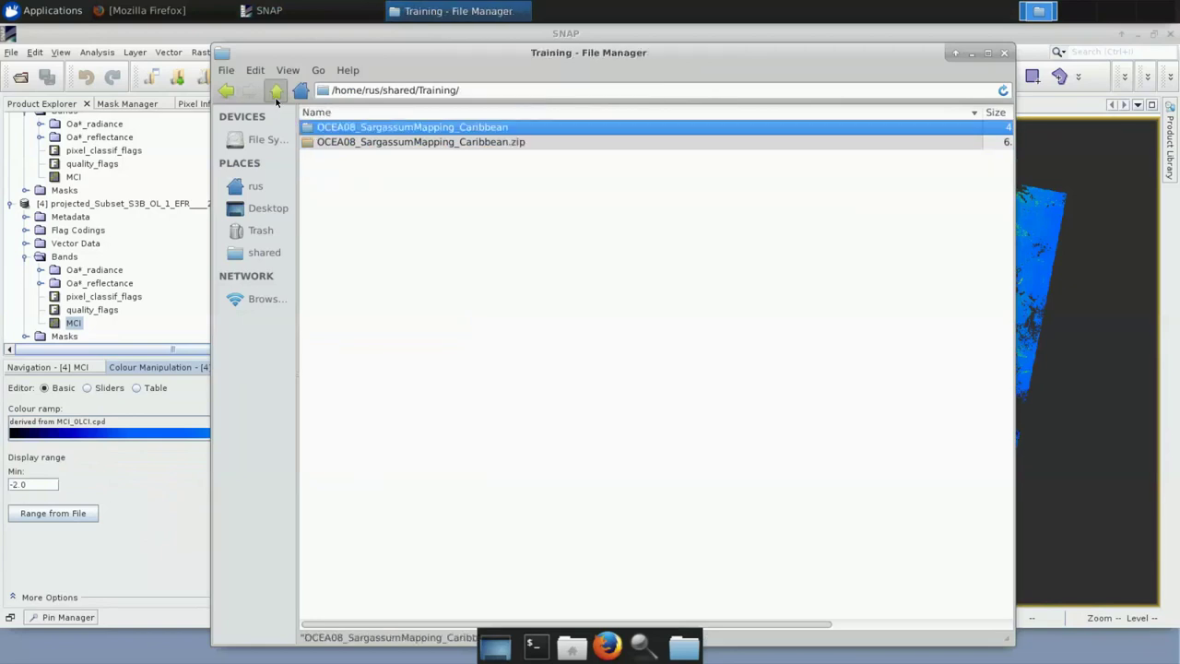
click(275, 93)
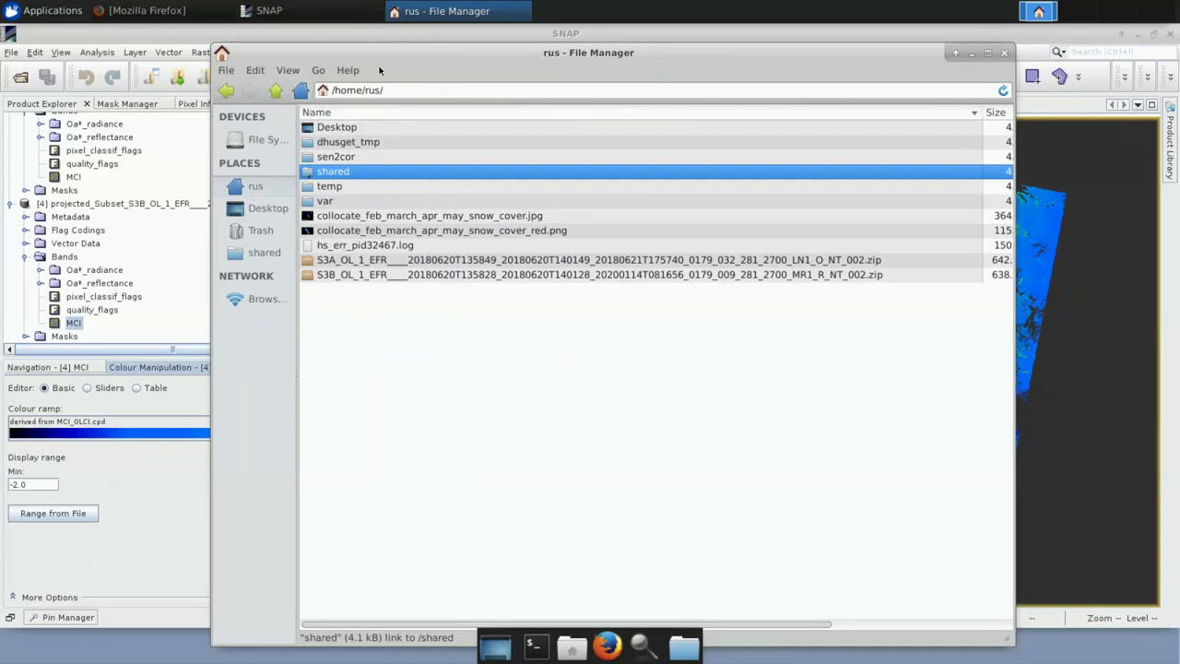
Show hidden files in the home directory and open the .snap folder
click(256, 70)
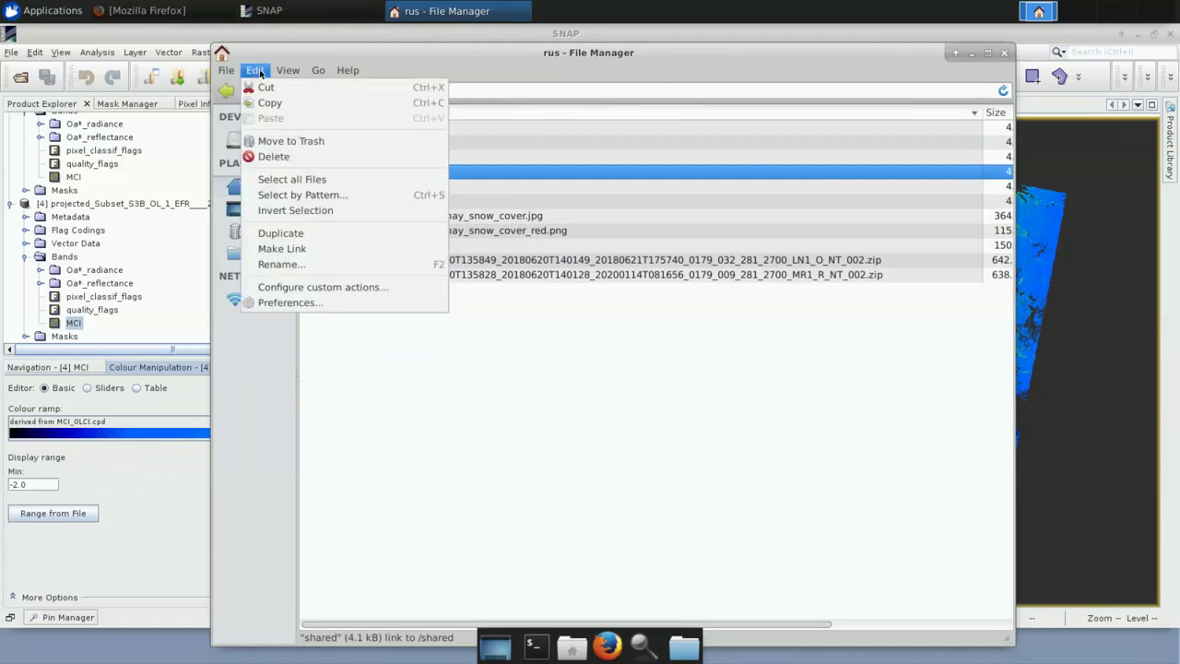
click(288, 70)
click(287, 70)
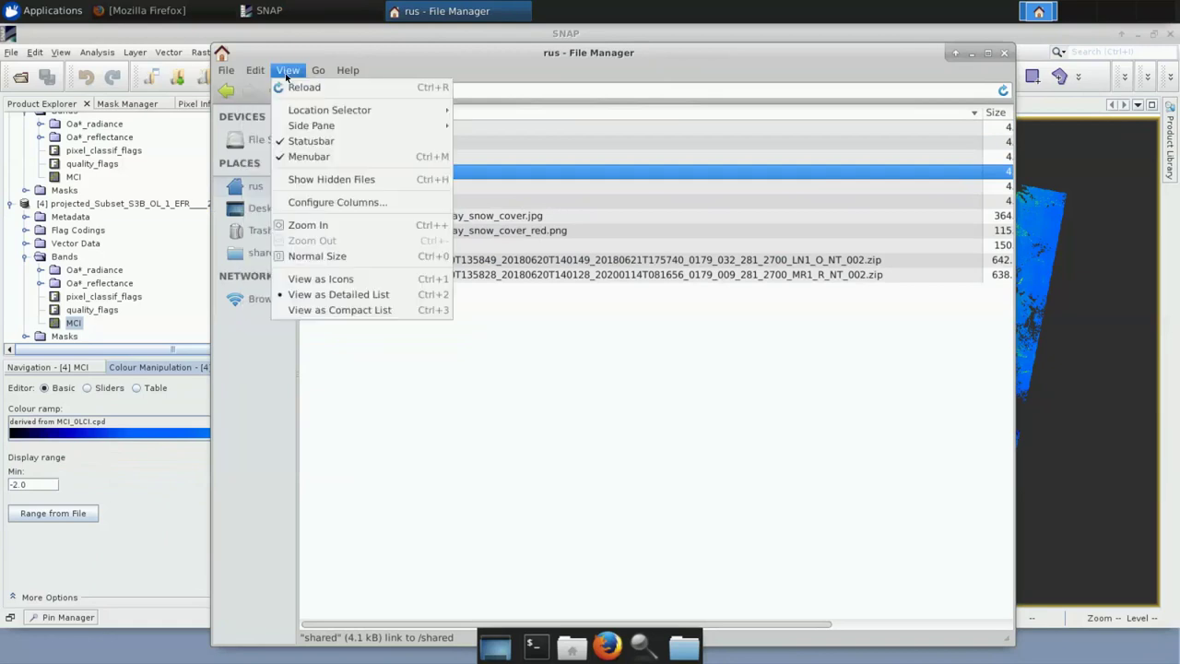
click(328, 182)
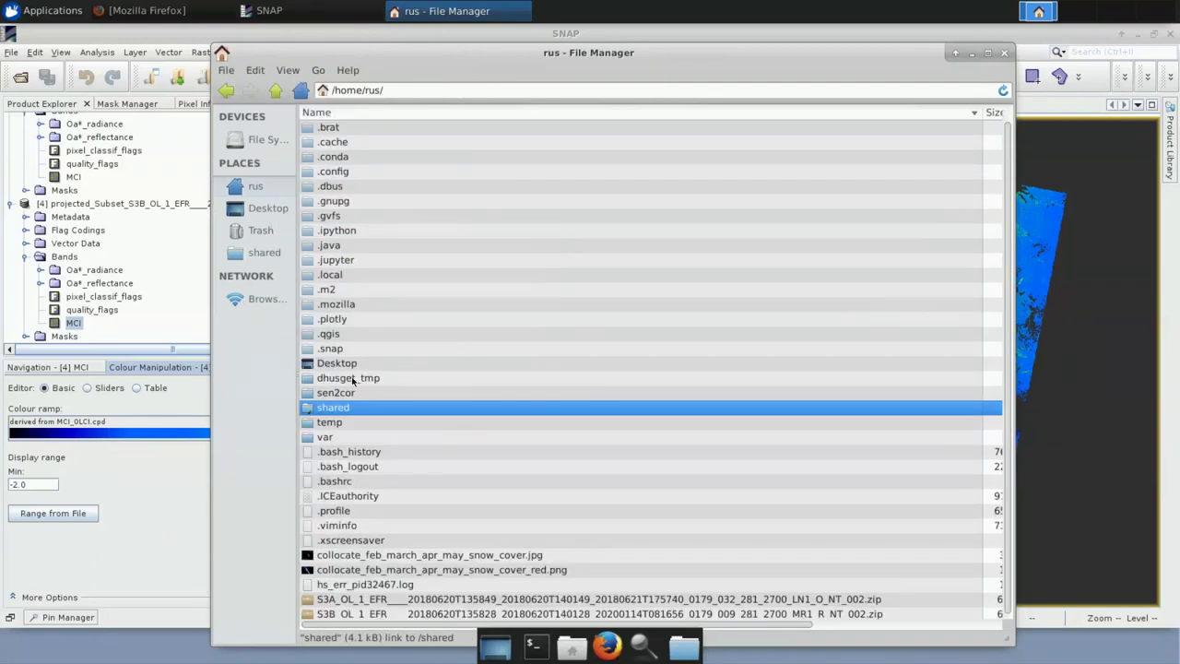
double_click(334, 350)
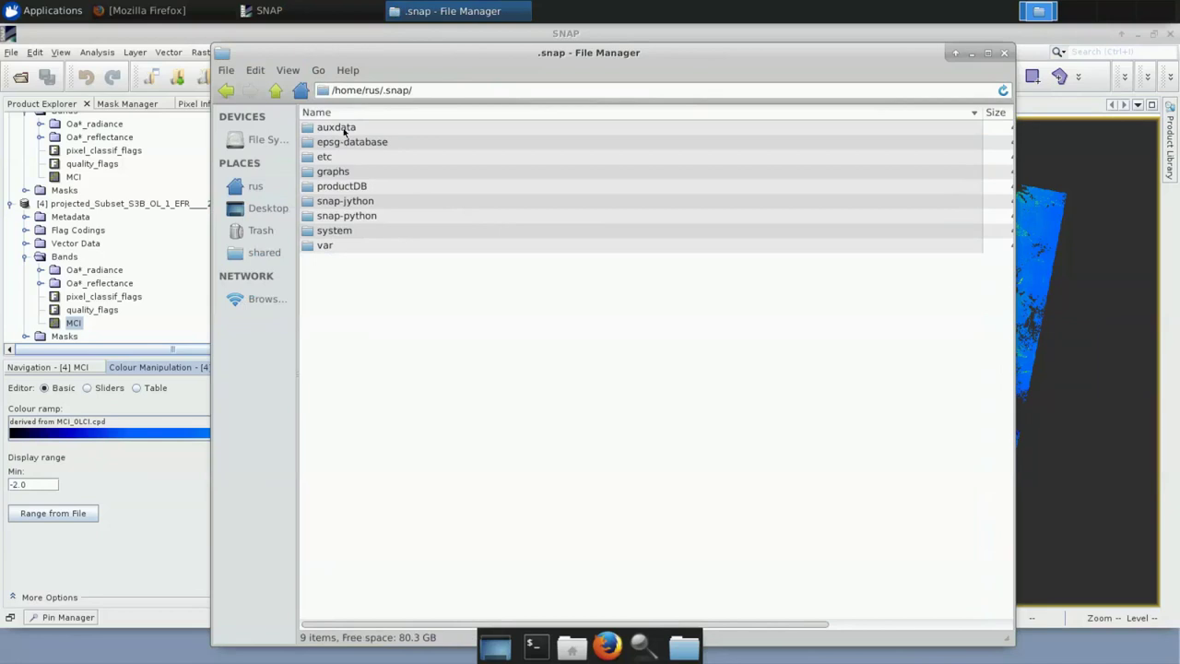
Open auxdata/color_palettes inside .snap, look through the stored palette files for MCI_OLCI.cpd, and close the file manager
double_click(345, 131)
double_click(347, 128)
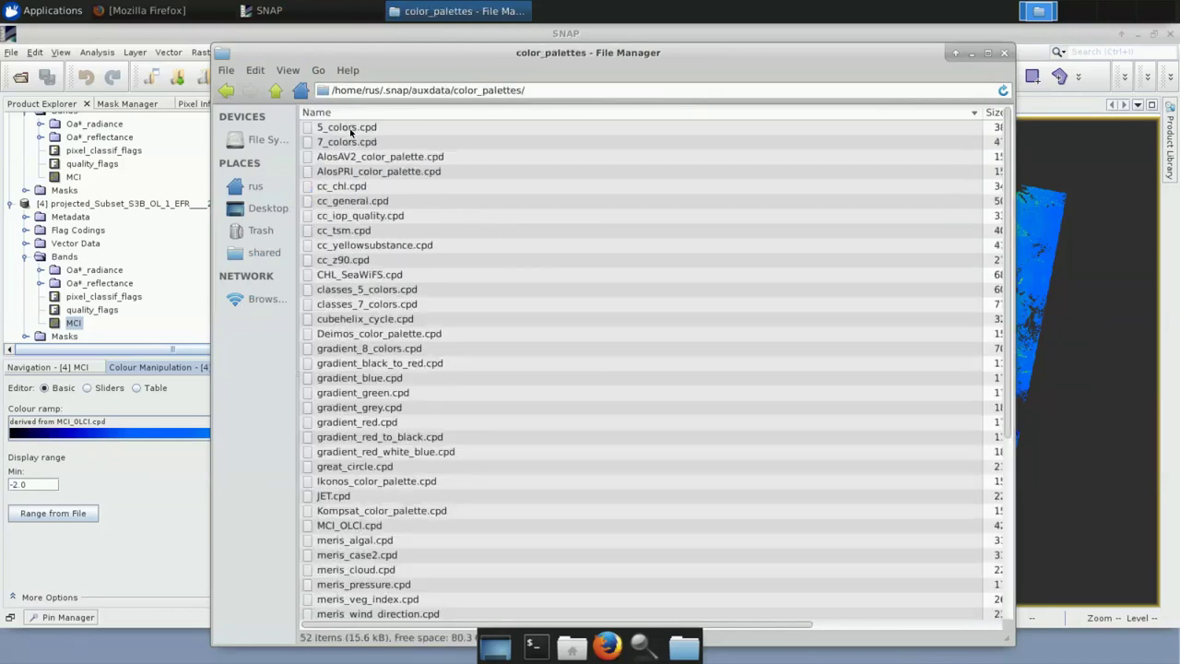
scroll(410, 403, down, 6)
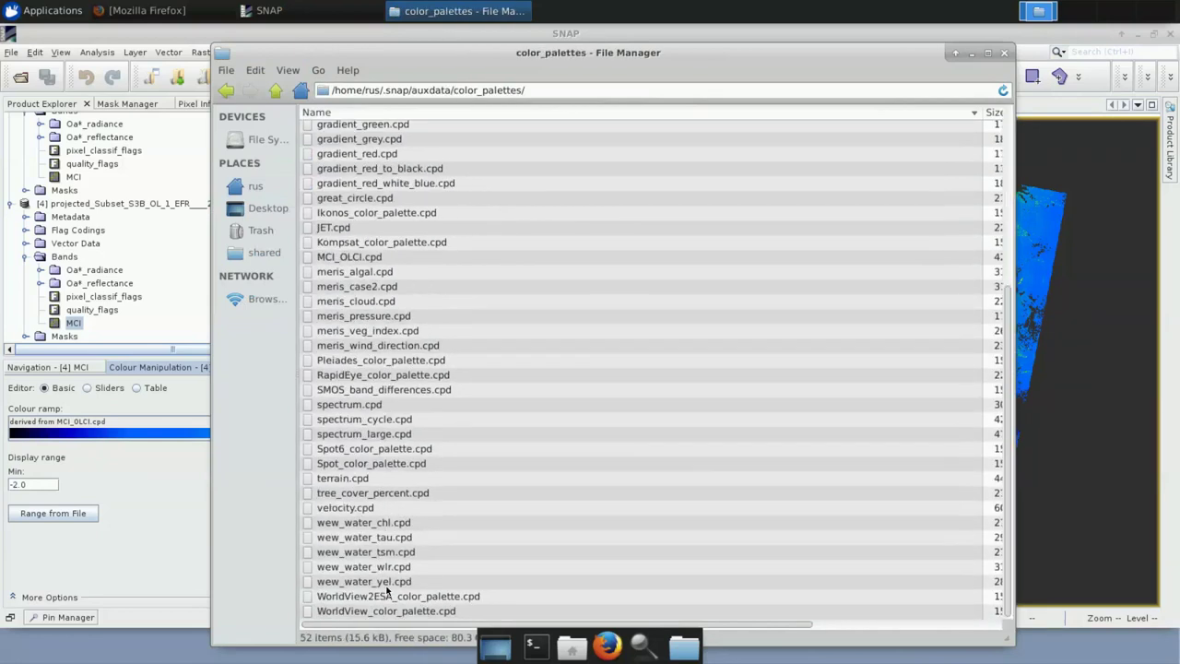
scroll(382, 485, up, 6)
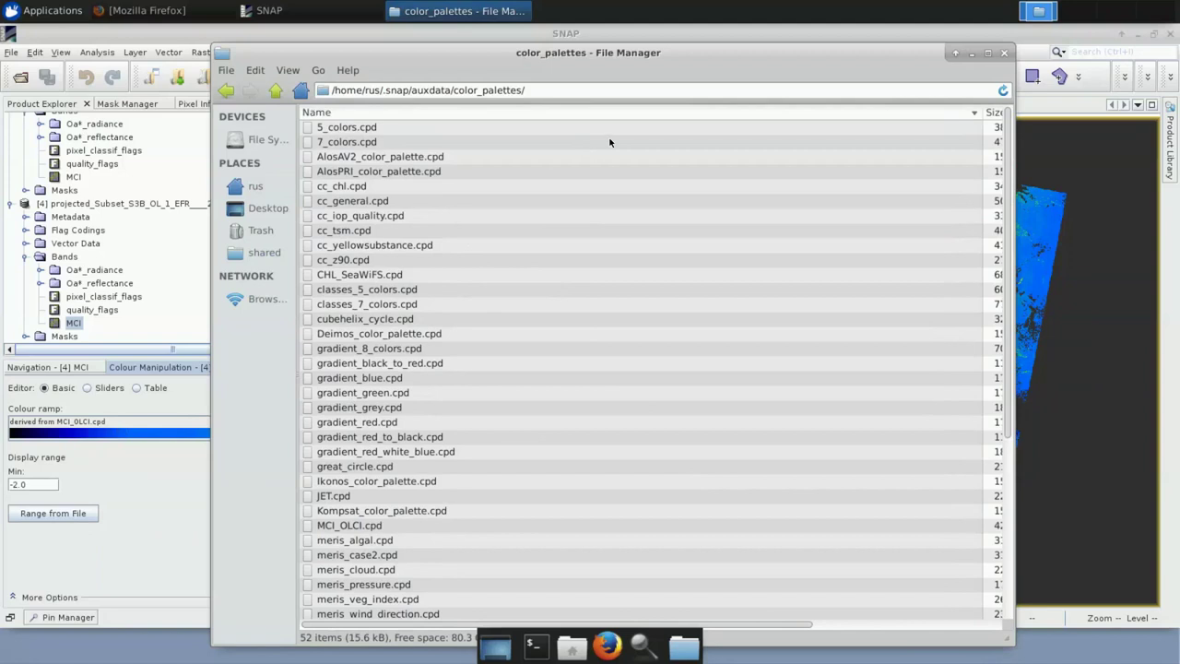
click(1005, 55)
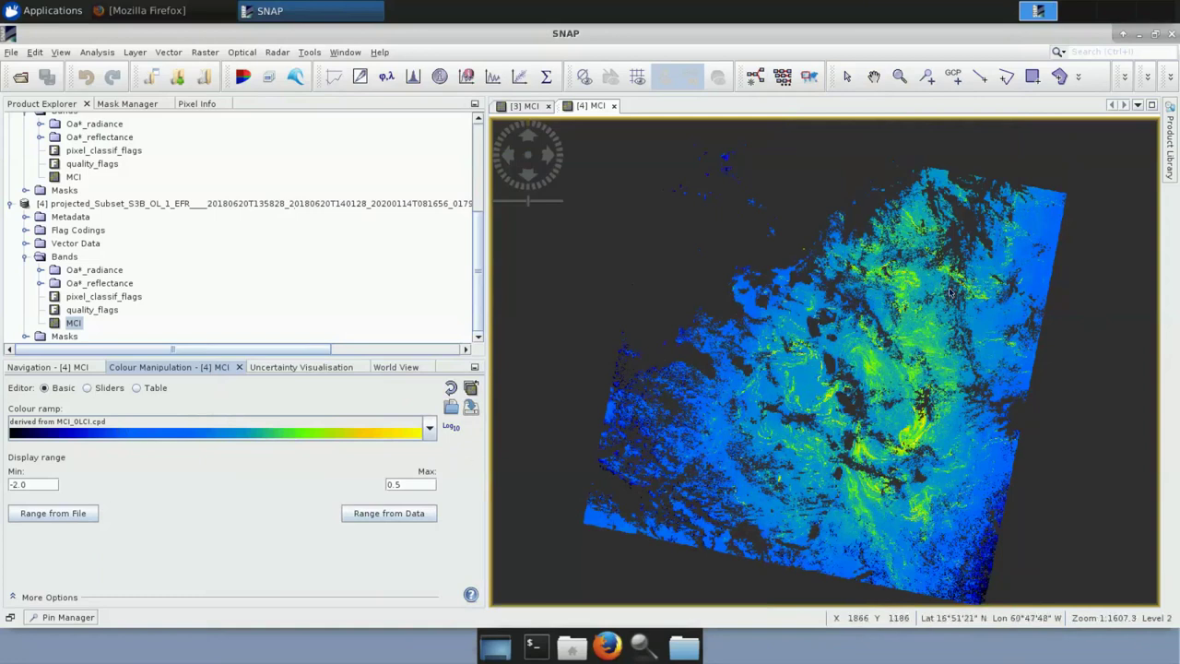
Apply the S3B MCI view's colour palette to the other MCI band without distributing its points between min/max
click(471, 389)
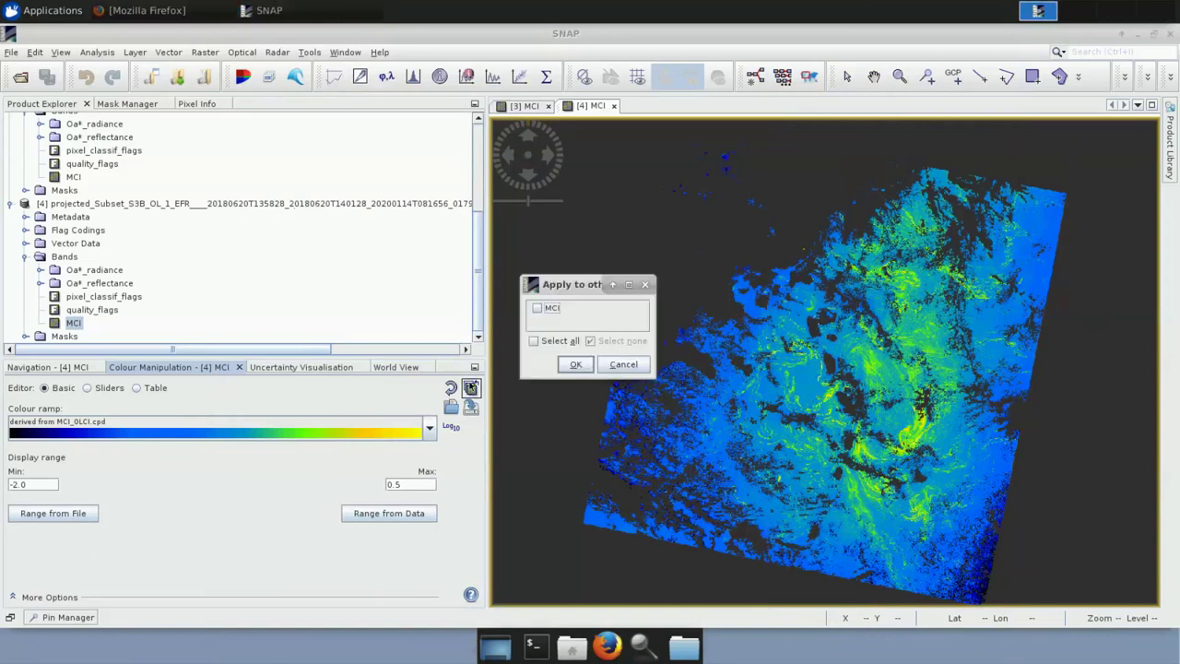
click(537, 310)
click(576, 366)
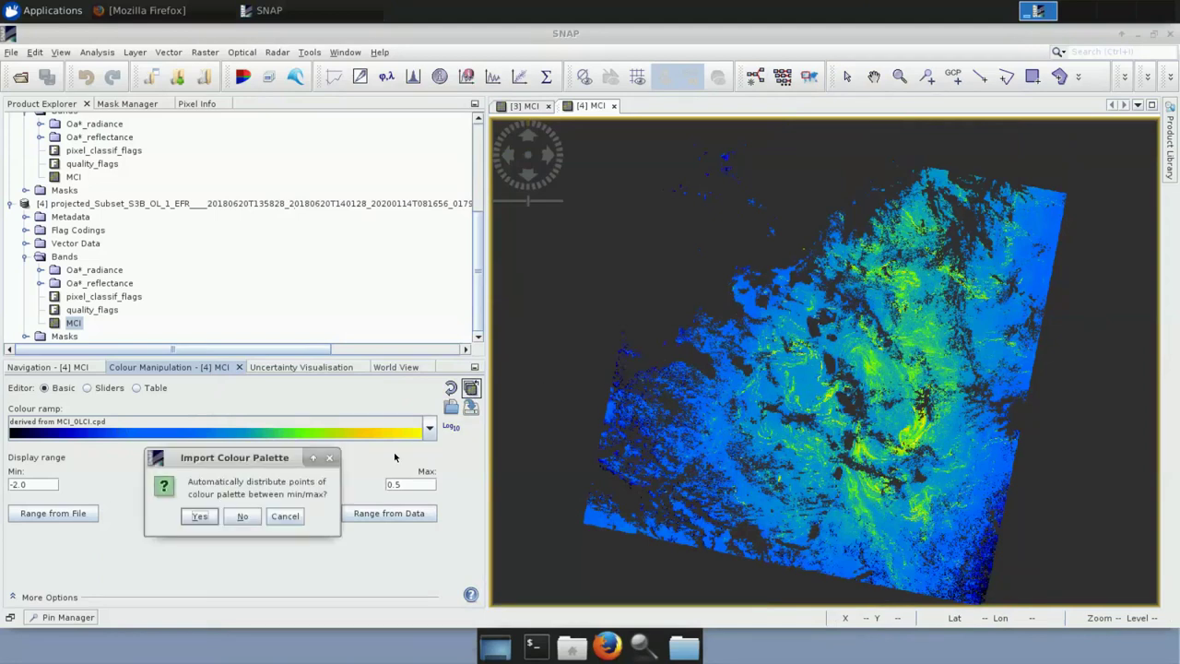
click(242, 516)
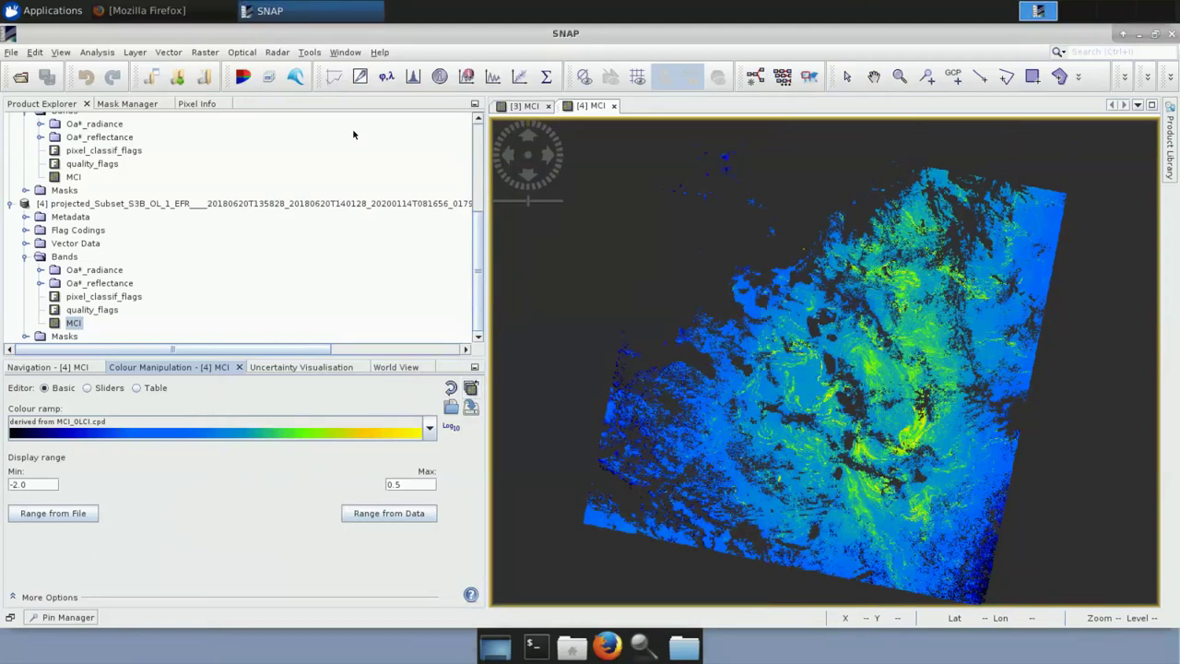
Tile the two MCI image views horizontally to compare the S3A and S3B scenes side by side
click(345, 53)
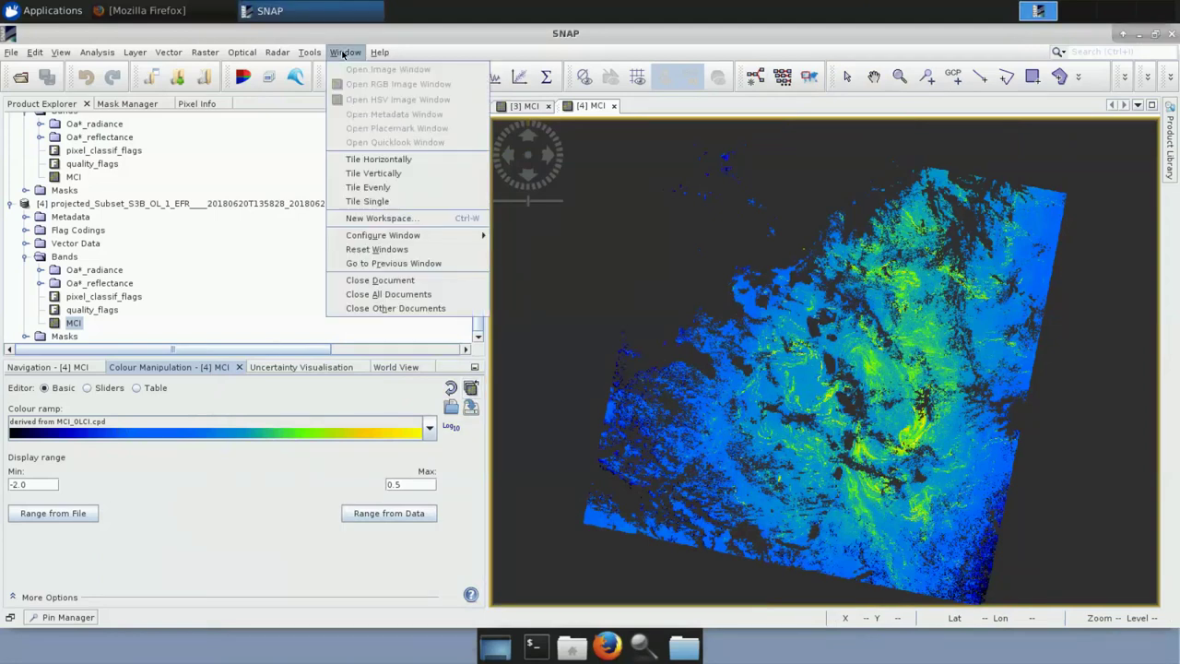
click(379, 160)
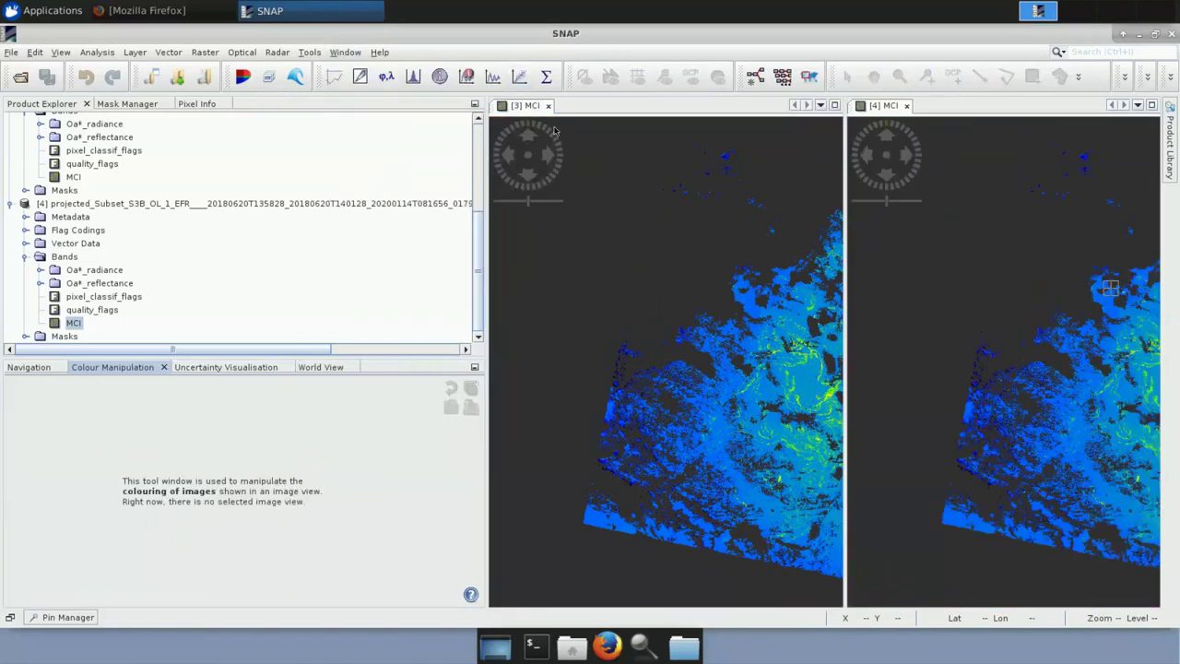
click(784, 342)
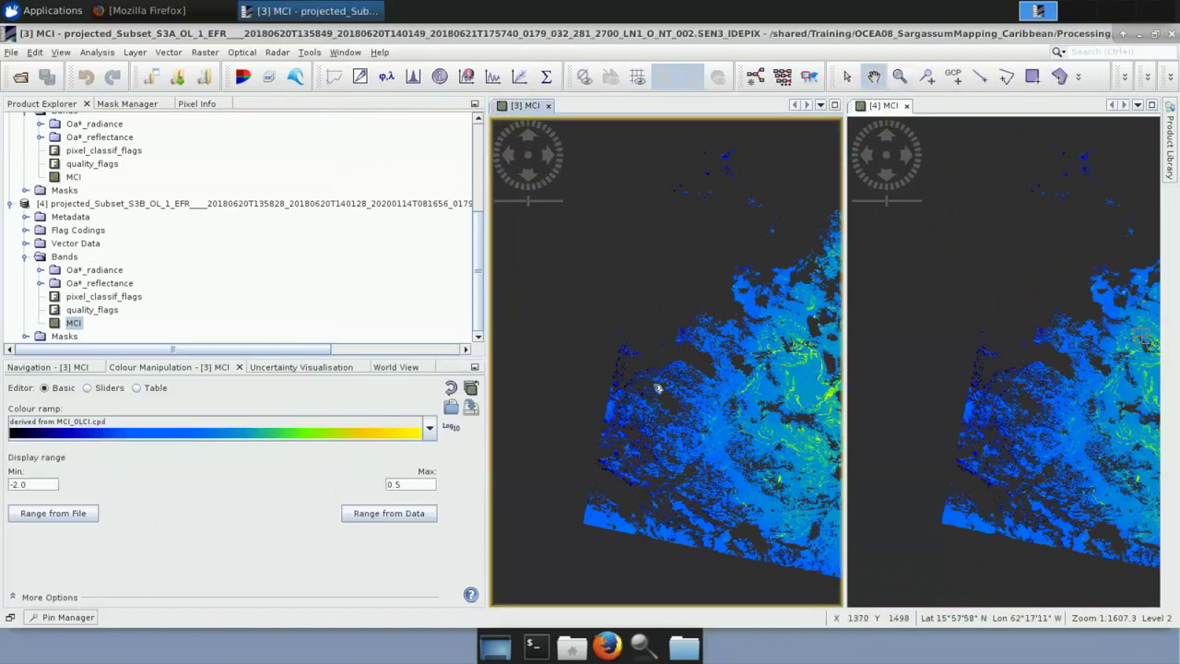
scroll(646, 387, up, 4)
scroll(616, 356, up, 2)
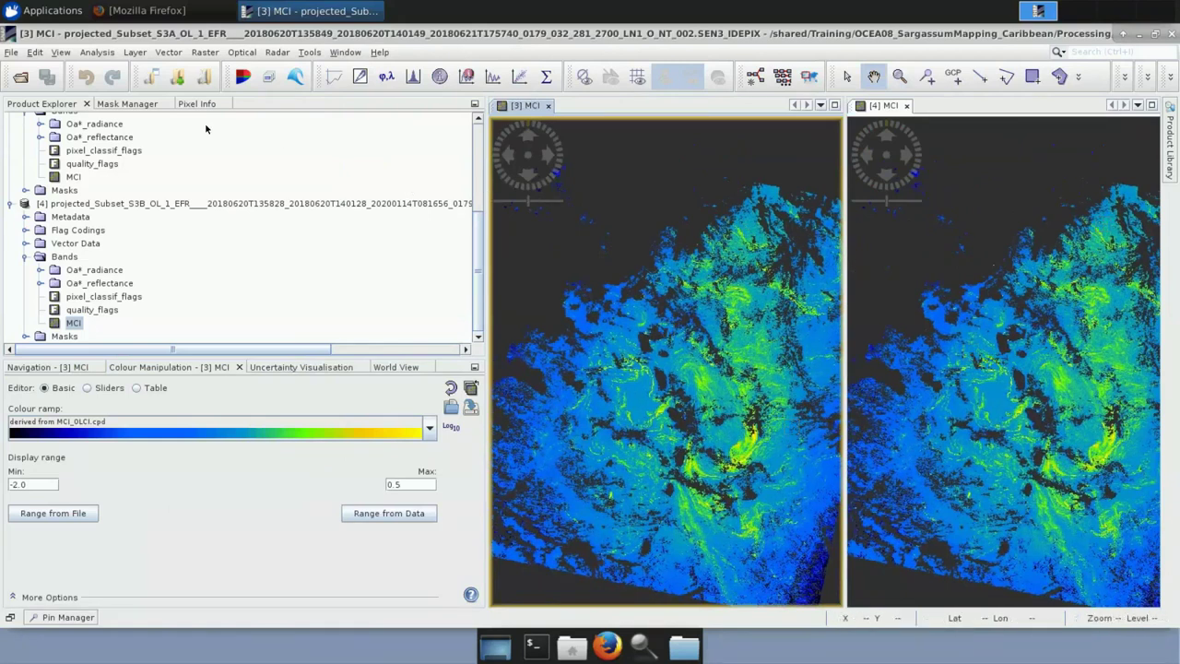
Overlay the quality_flags_land, IDEPIX_CLOUD and IDEPIX cloud buffer masks on the S3A MCI view, colouring both cloud masks light grey
click(121, 105)
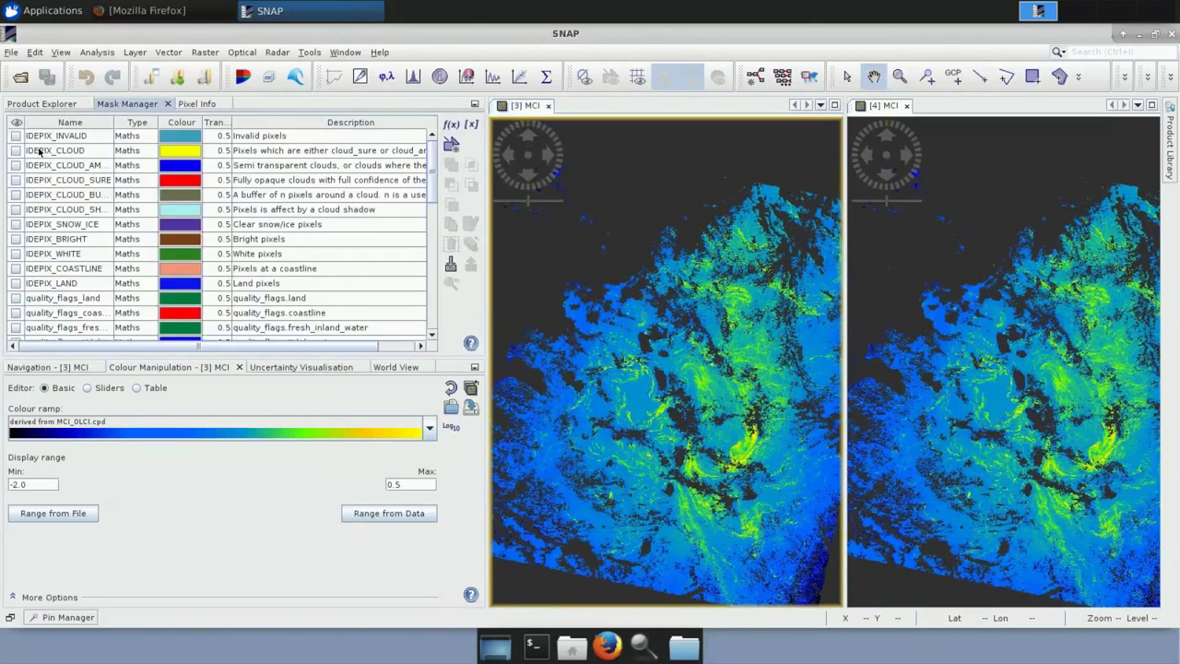
click(15, 299)
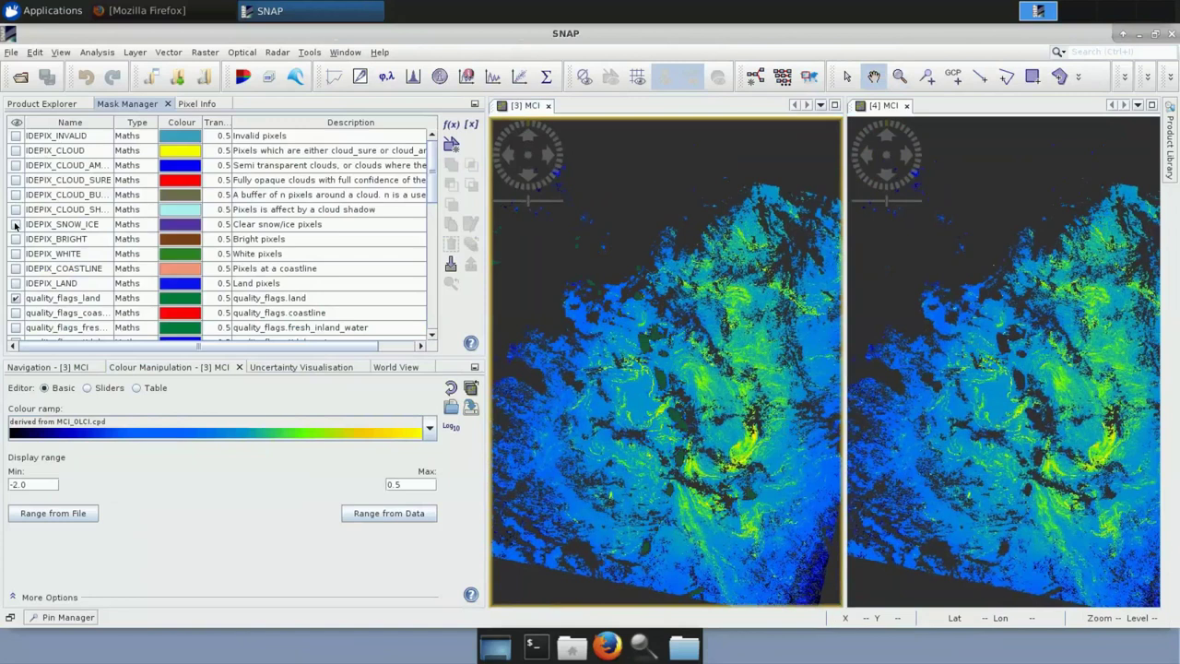
click(15, 150)
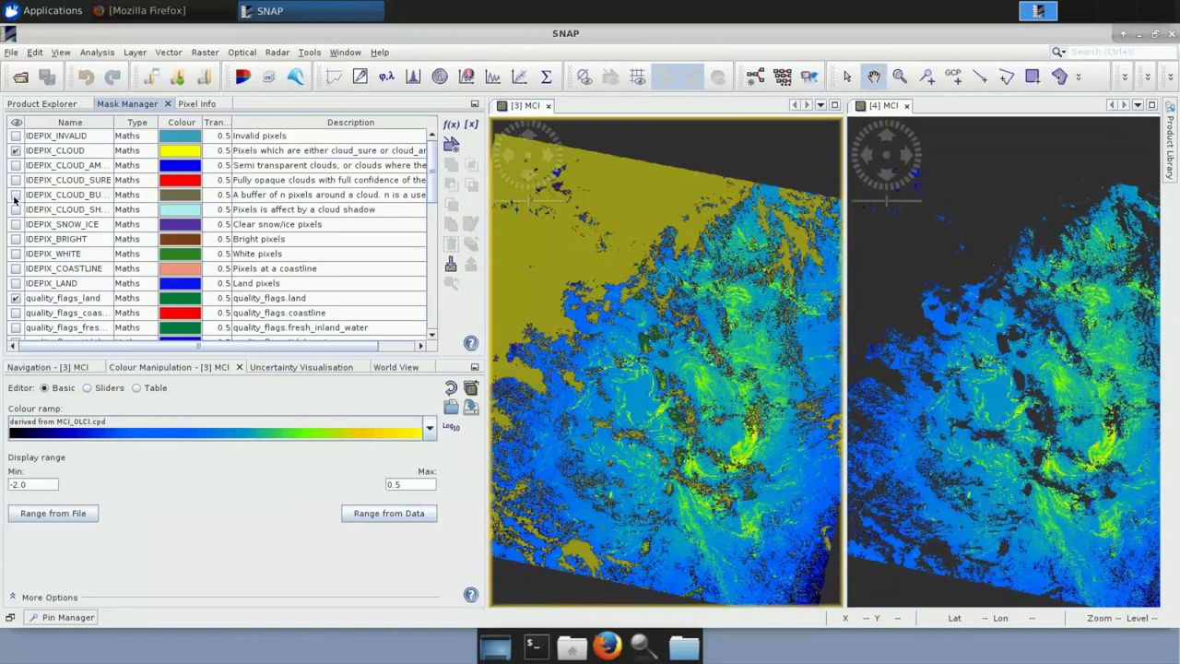
click(15, 195)
click(181, 155)
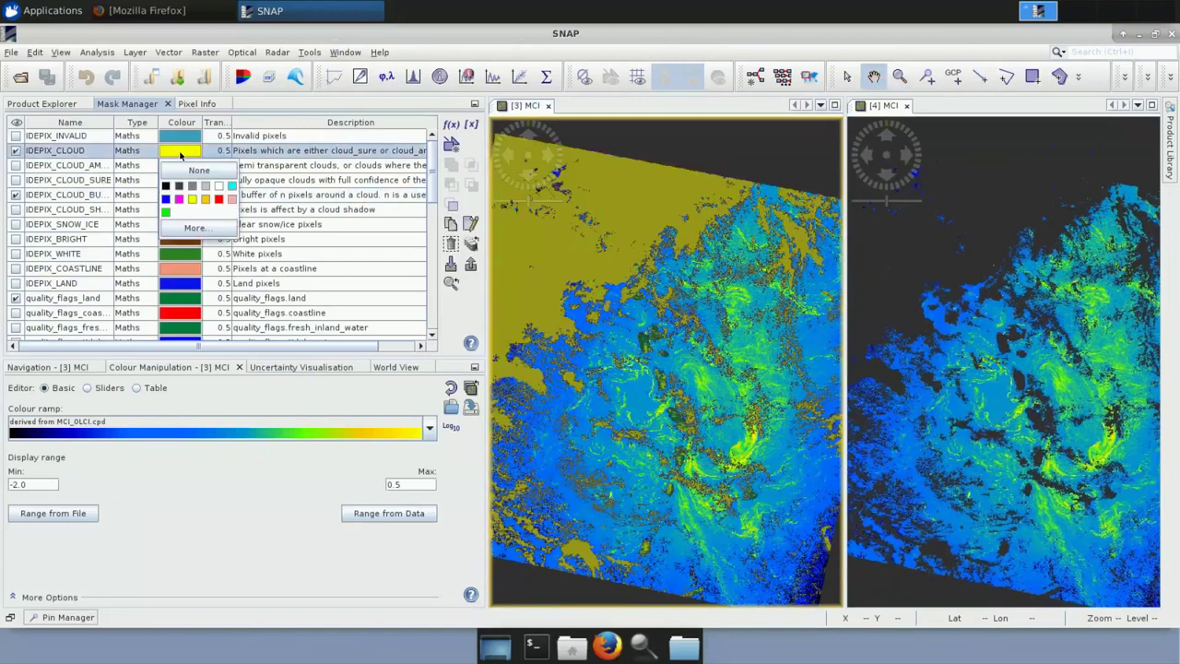
click(205, 186)
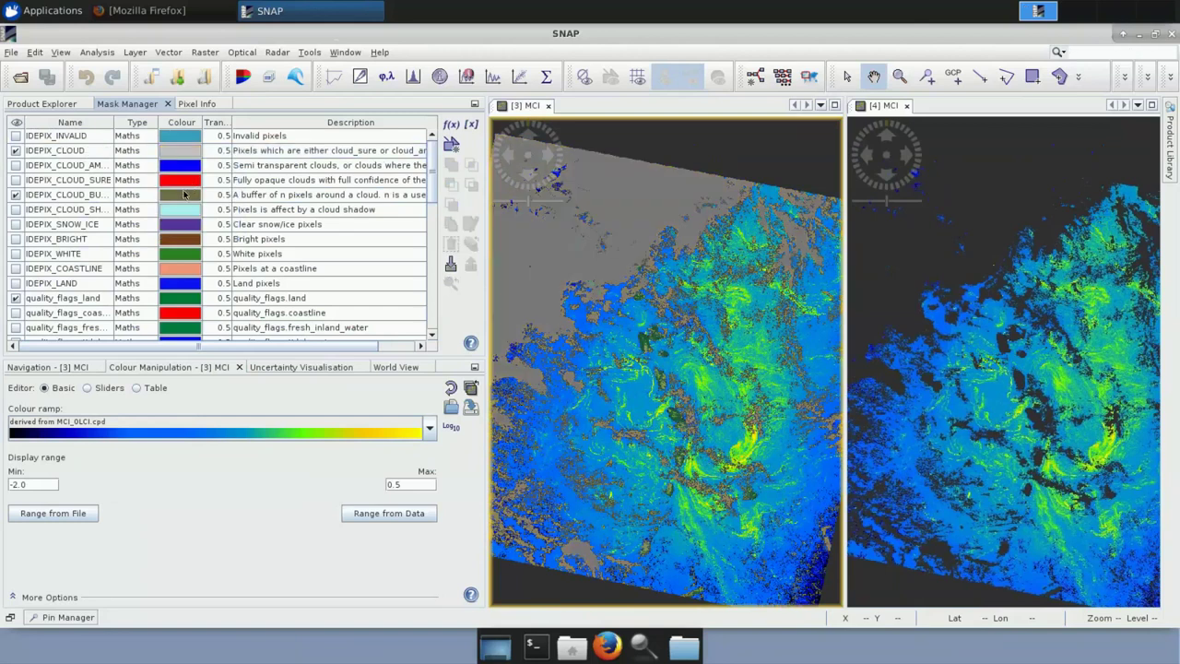
click(186, 197)
click(207, 230)
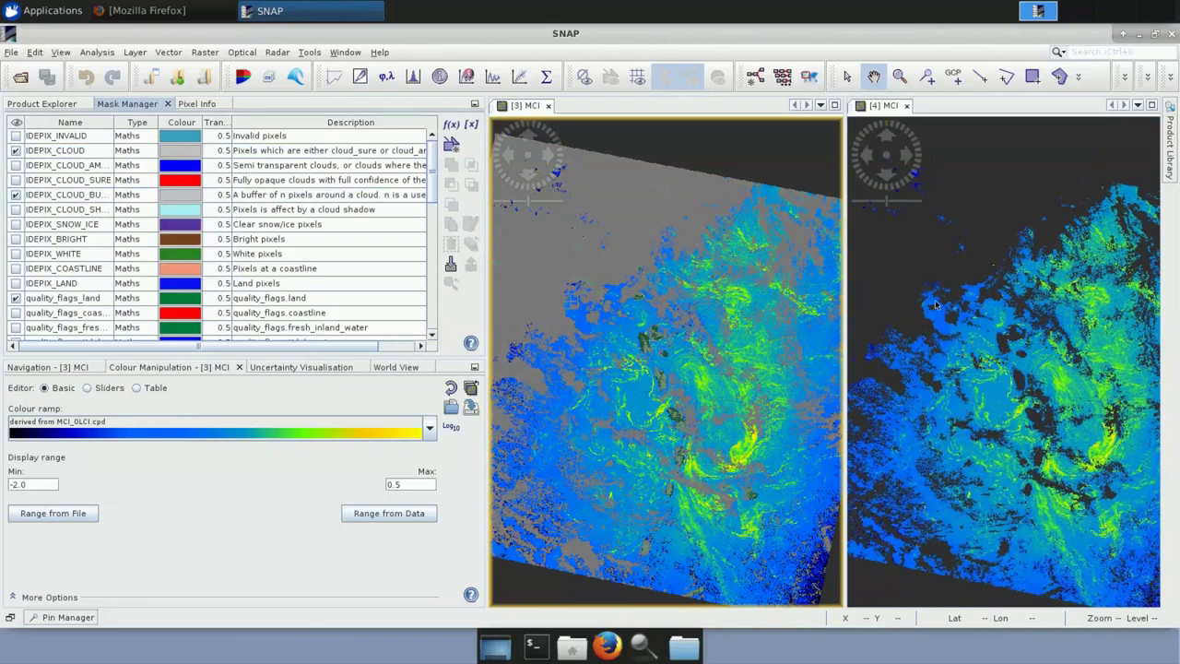
Overlay the IDEPIX_CLOUD and IDEPIX cloud buffer masks in light grey plus quality_flags_land on the S3B MCI view
click(961, 186)
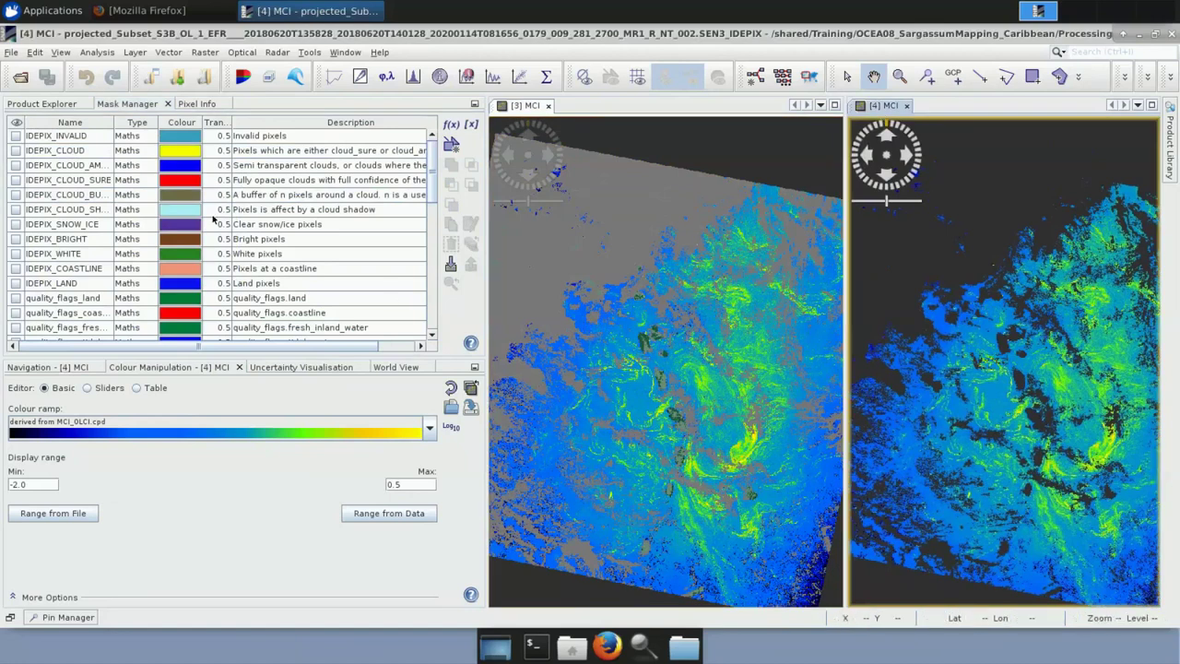
click(15, 149)
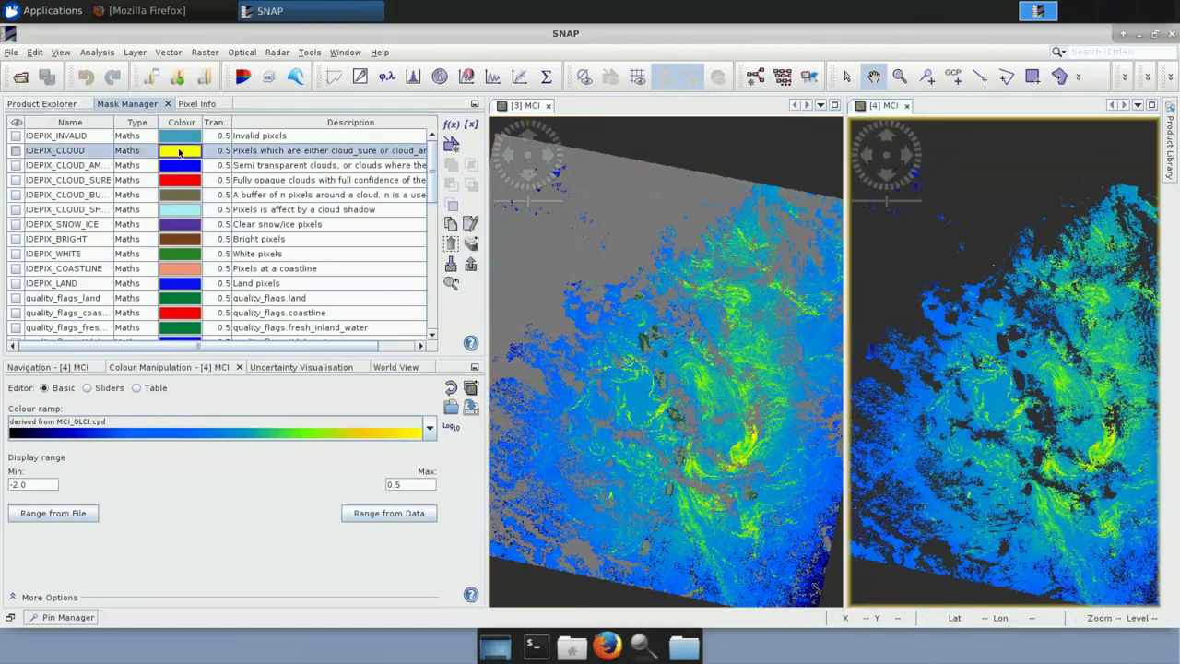
click(181, 150)
click(205, 185)
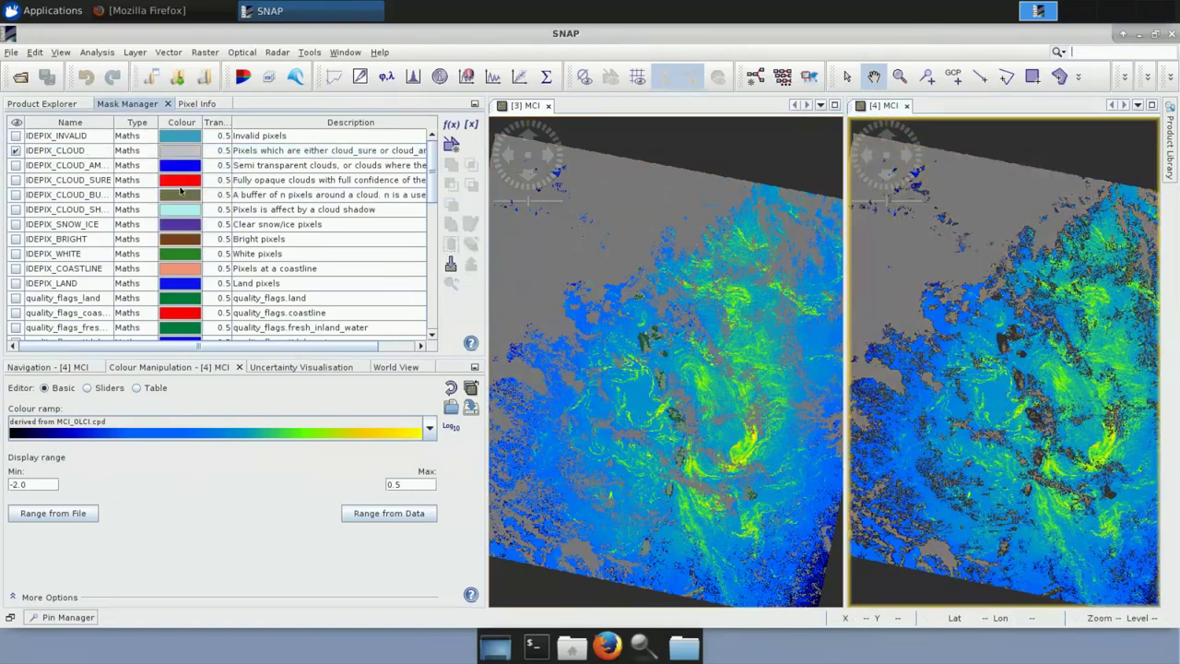
click(16, 194)
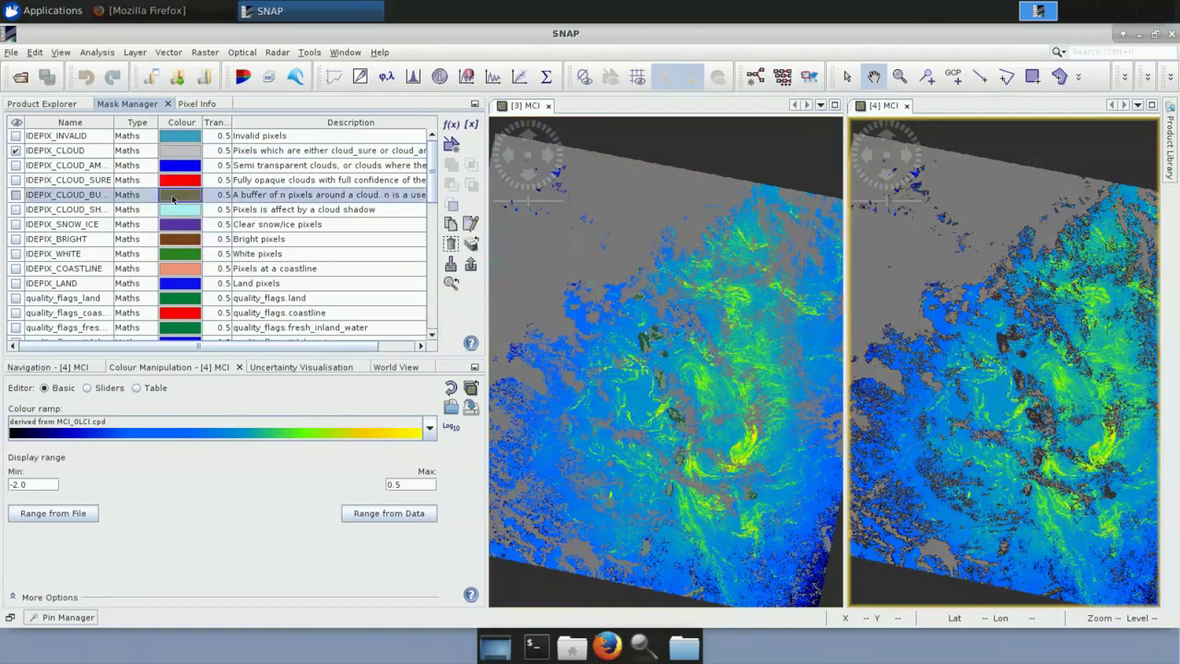
click(181, 195)
click(205, 230)
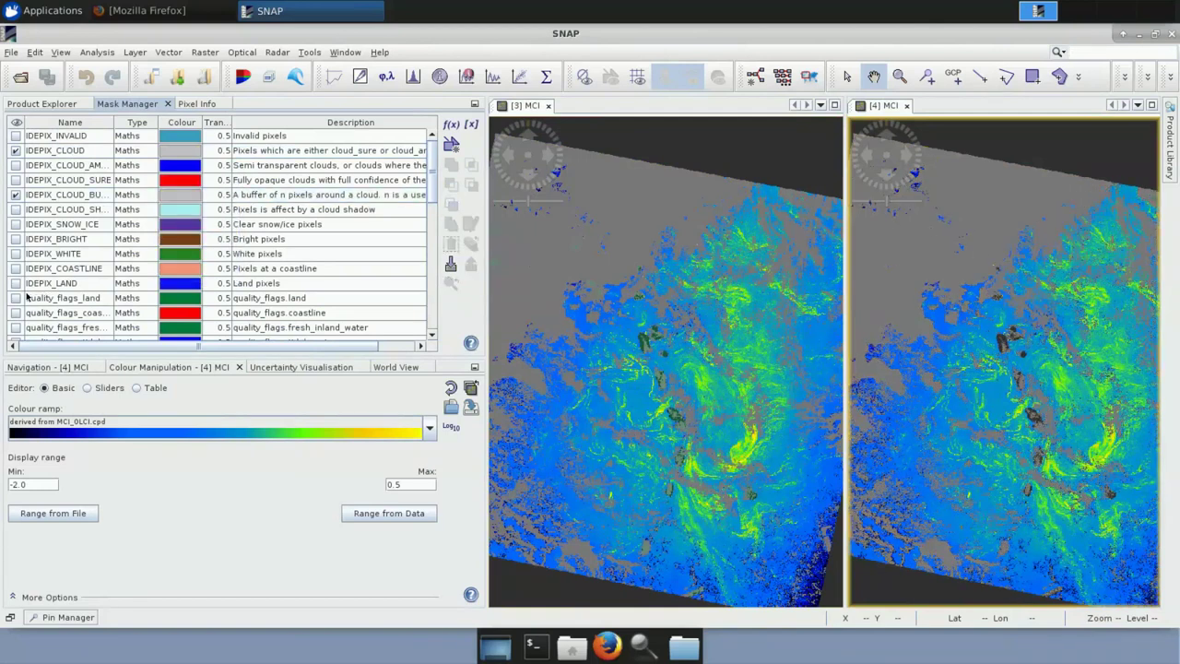
click(15, 298)
Examine the high-MCI filaments around the island chain in the S3A and S3B views
scroll(701, 397, up, 5)
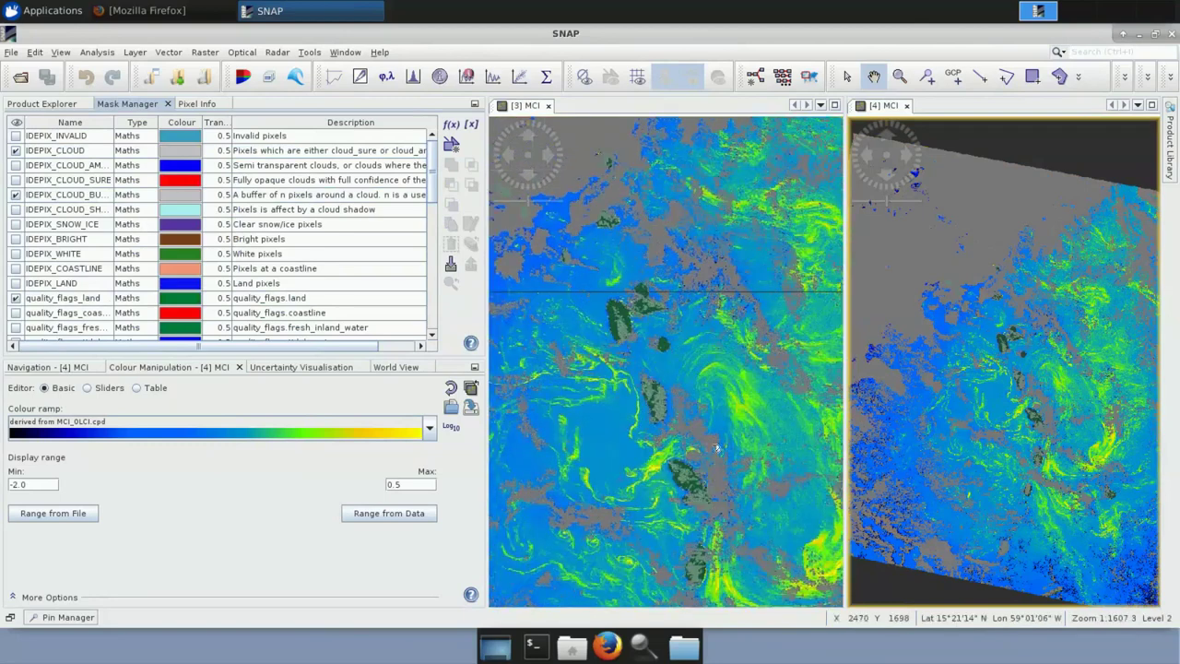
drag(644, 437, 667, 343)
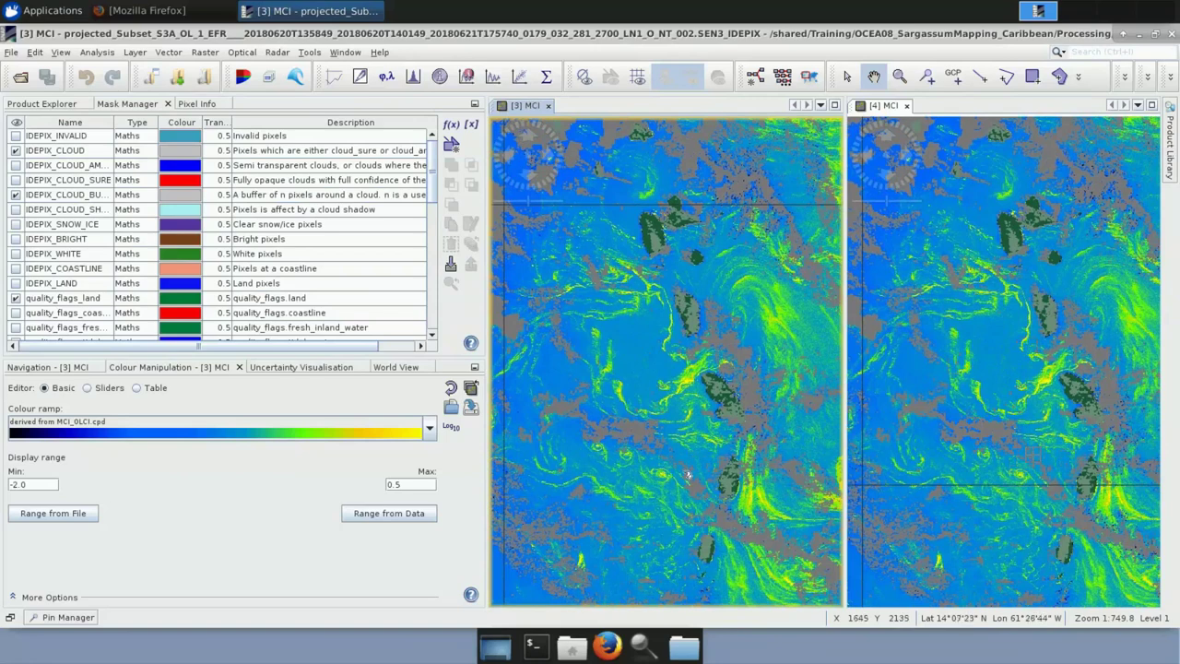
drag(682, 325, 654, 352)
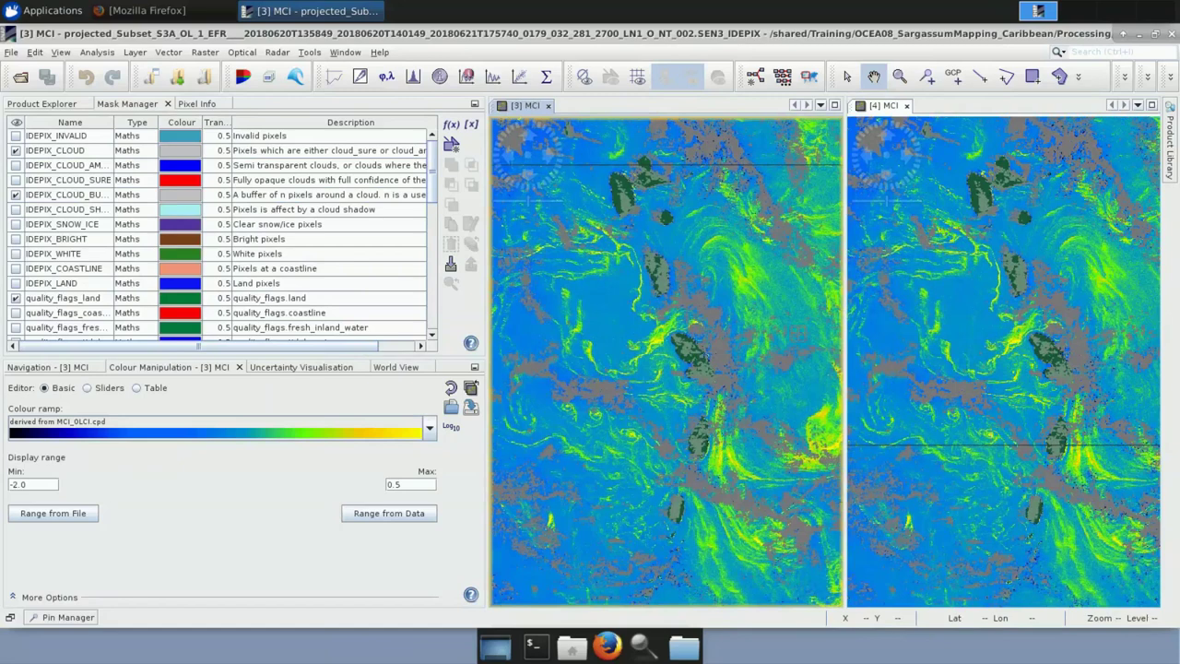
drag(655, 350, 633, 269)
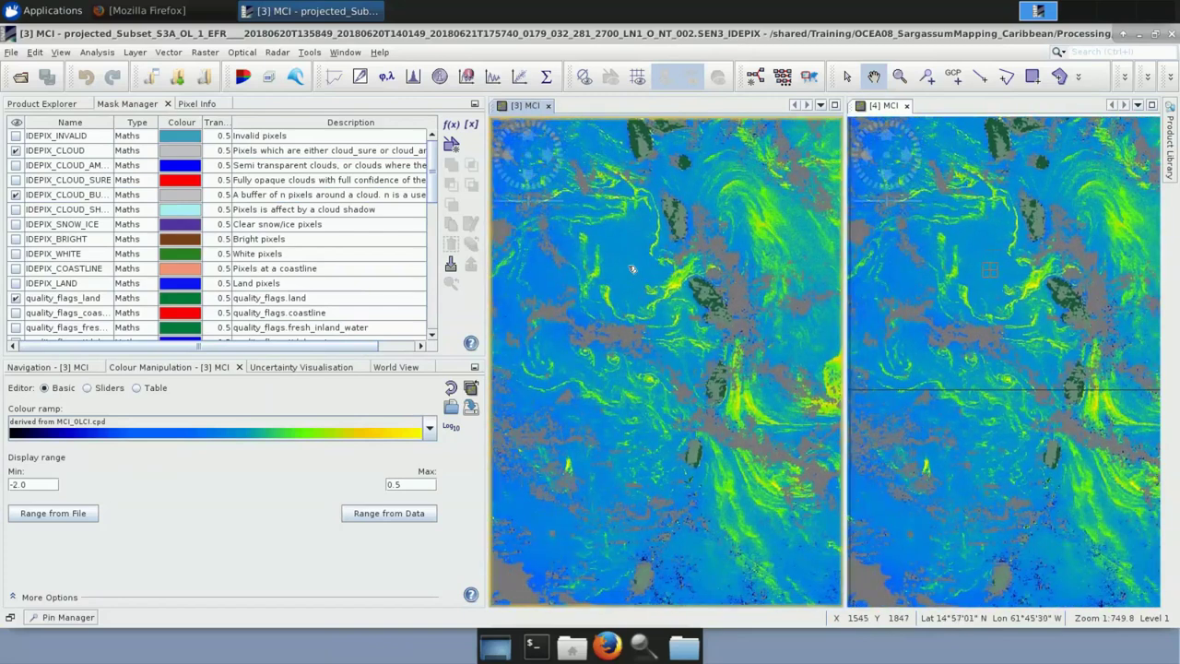
right_click(629, 268)
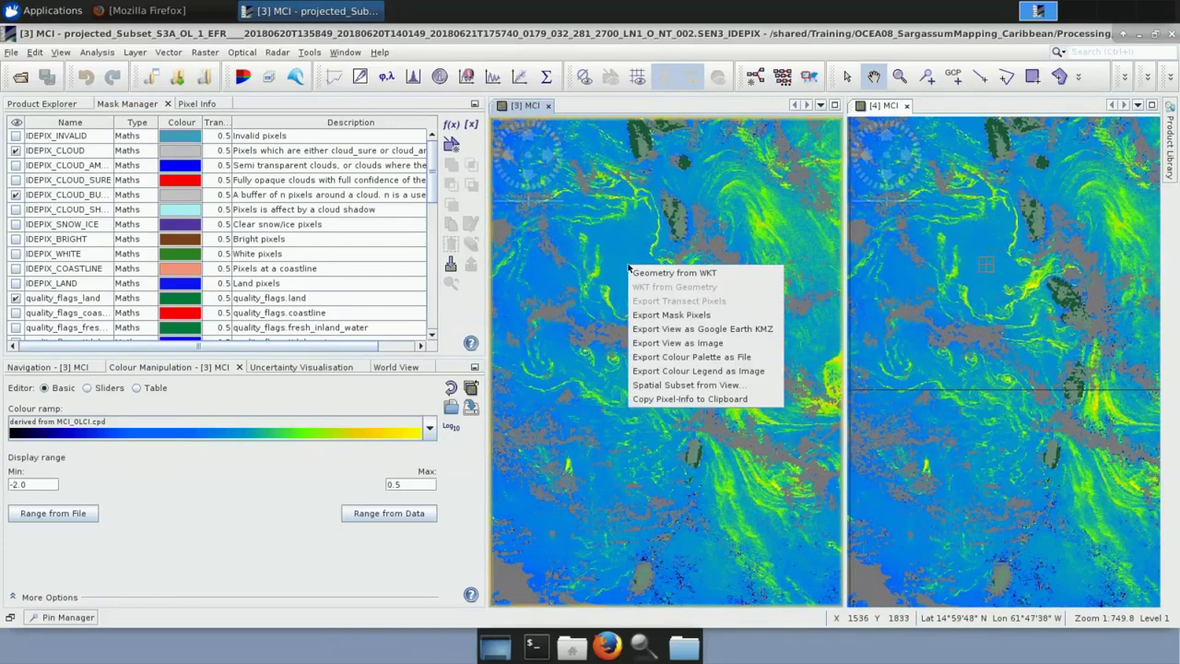
click(687, 344)
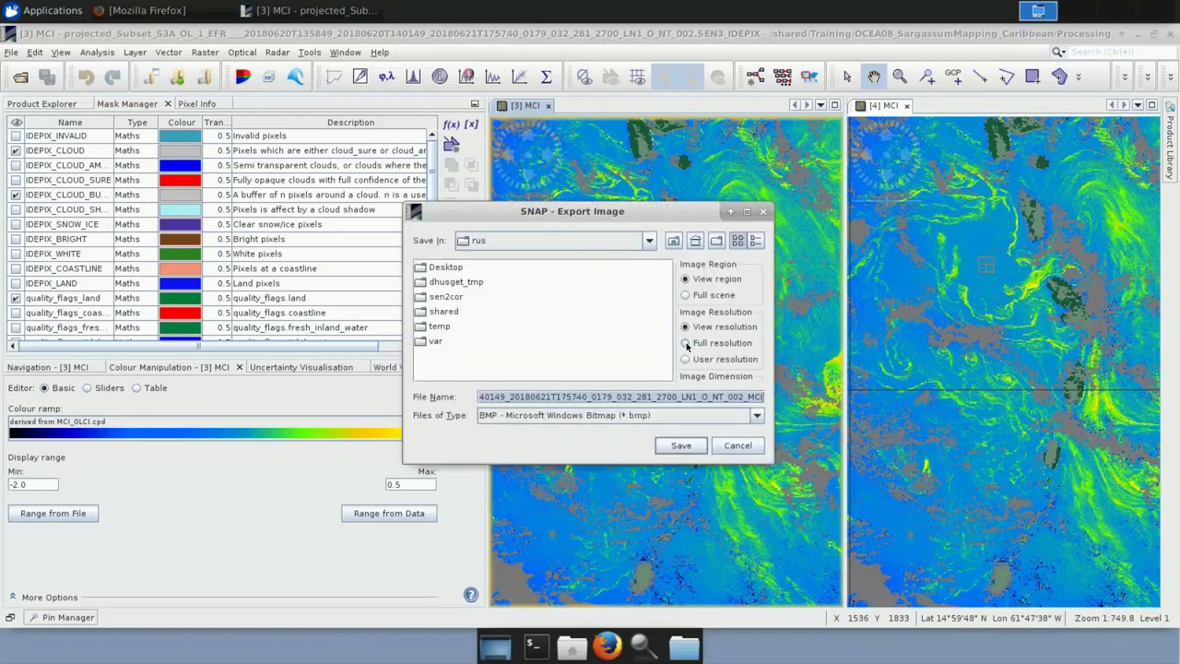
click(689, 346)
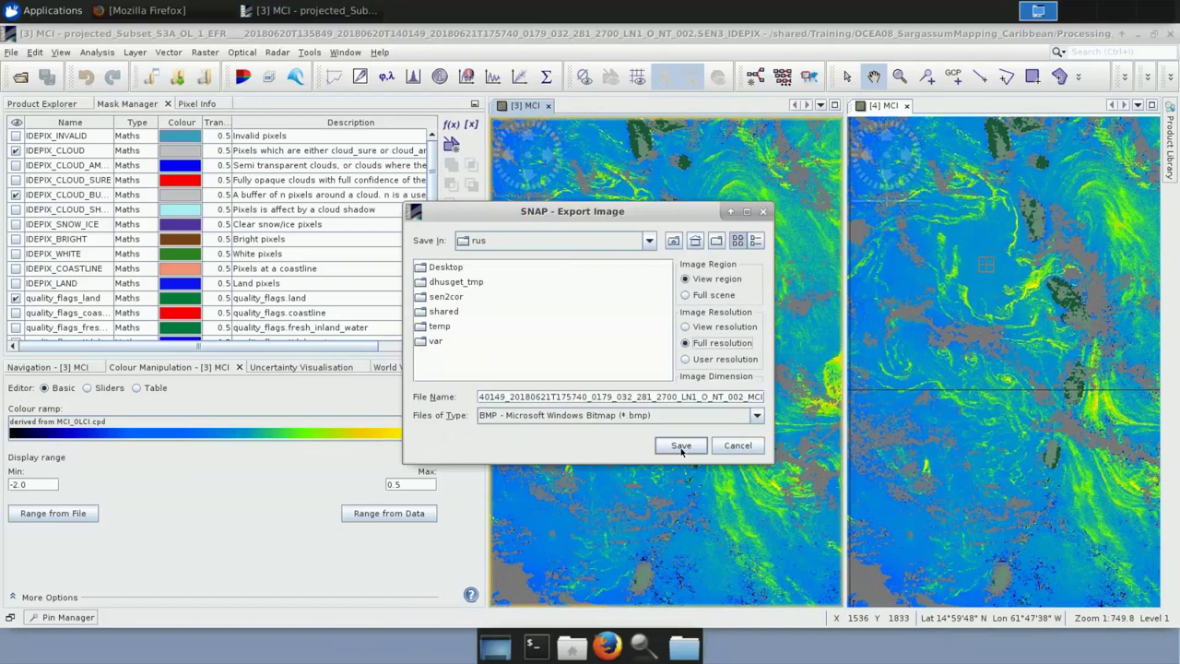
click(757, 416)
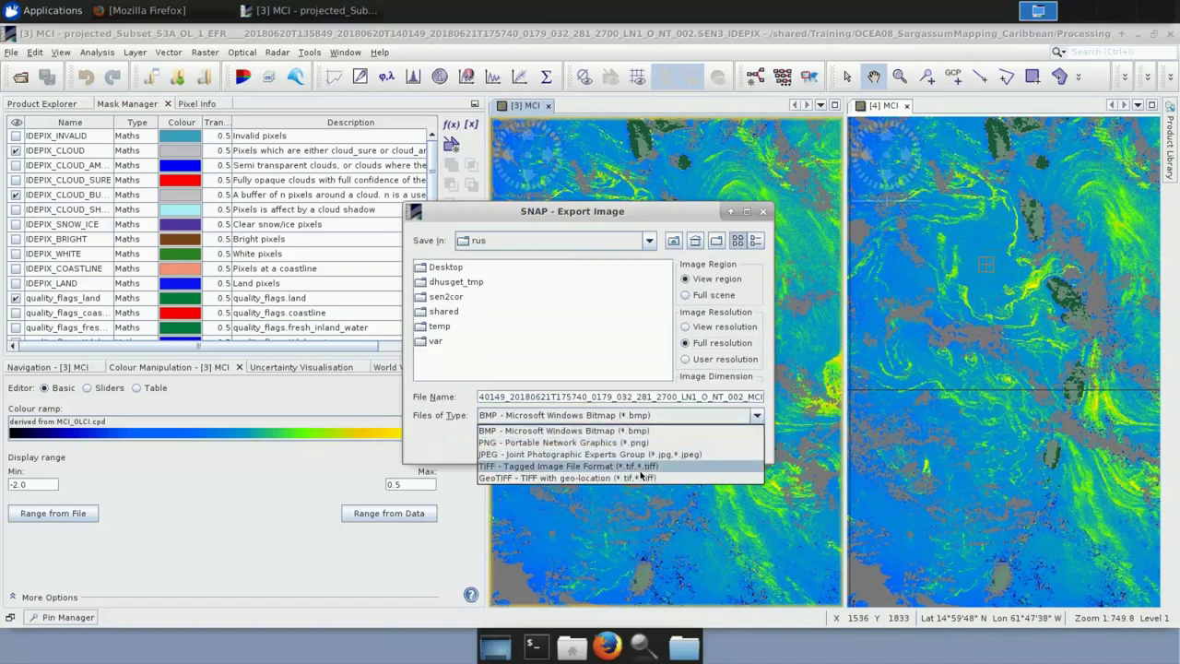
click(531, 432)
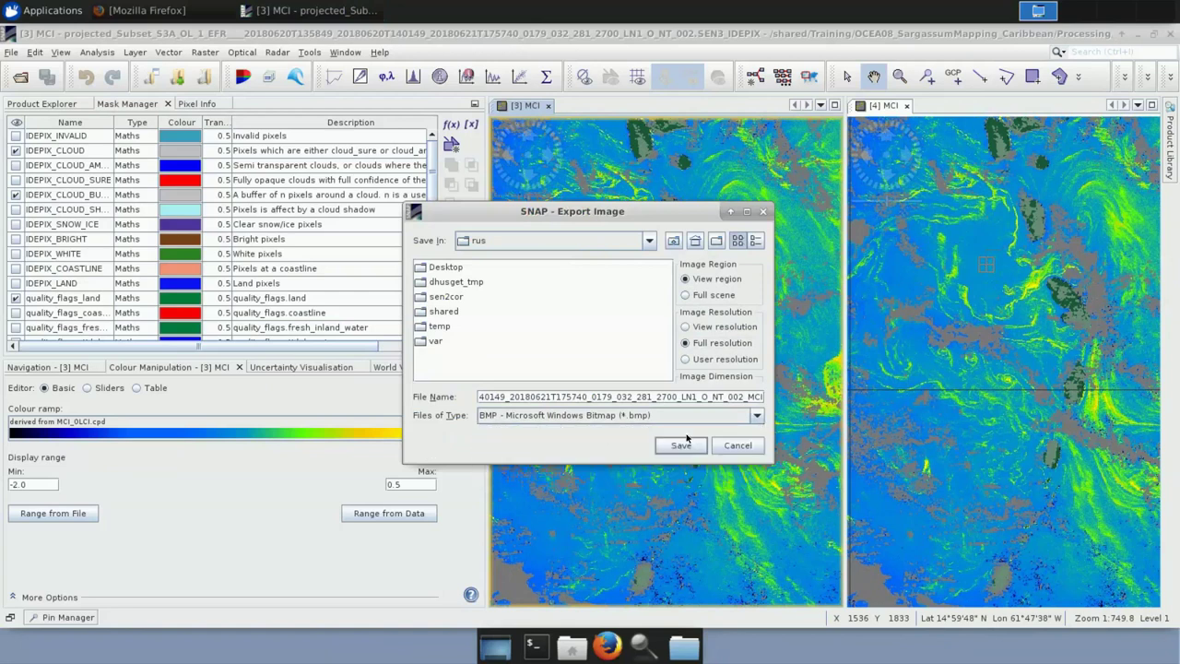
click(737, 446)
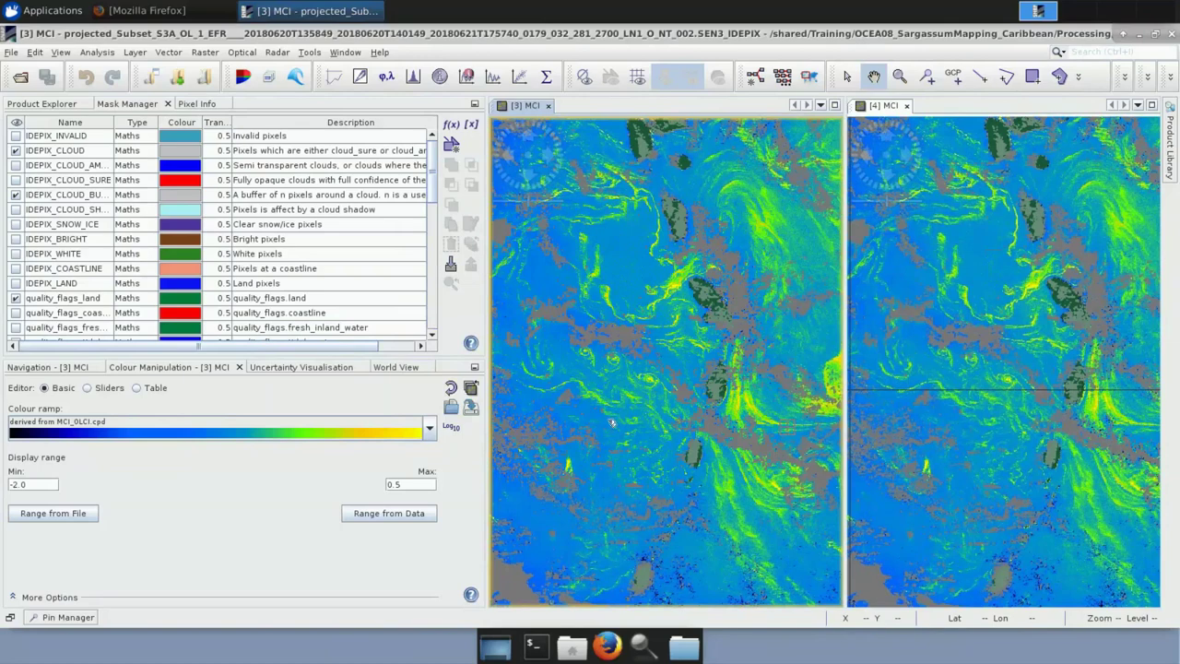
Inspect the small eddies and high-MCI streaks west of the islands at closer scale in both views
drag(637, 437, 679, 468)
drag(618, 373, 682, 415)
scroll(680, 413, up, 5)
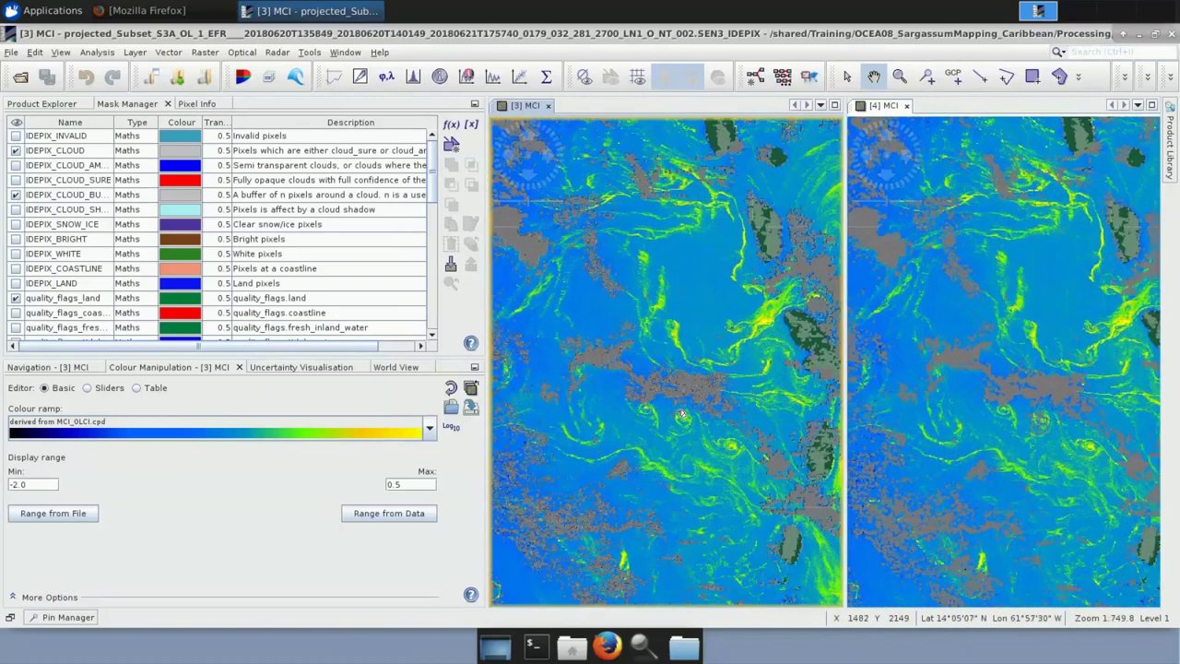
drag(670, 402, 664, 351)
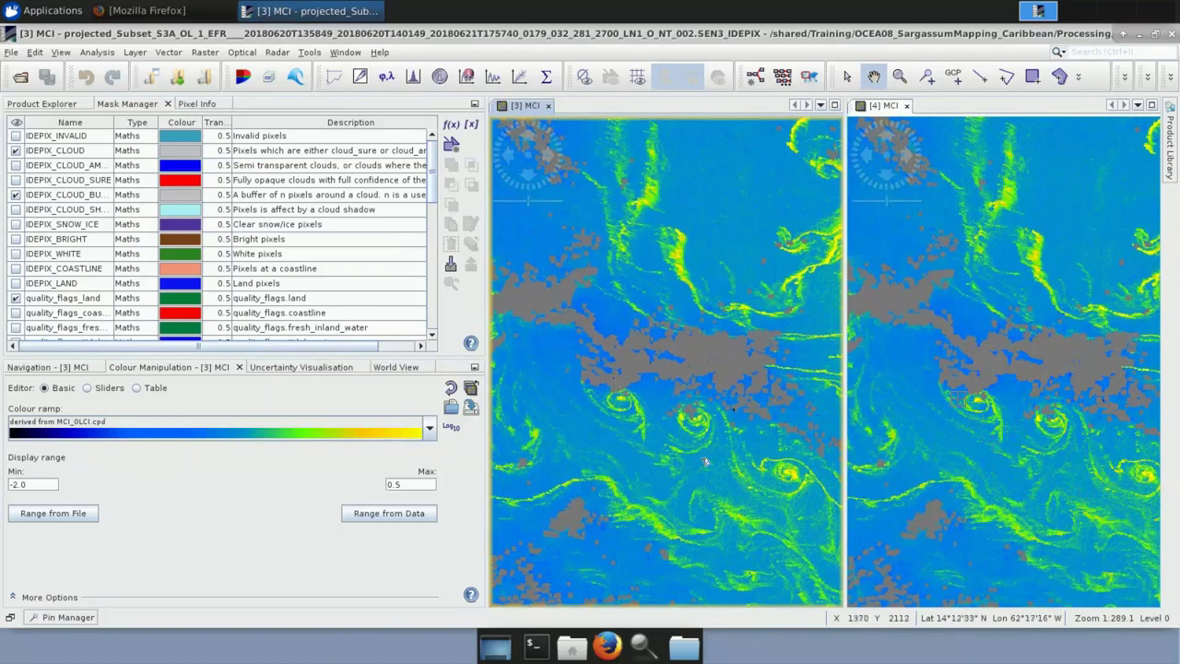
drag(657, 450, 700, 451)
scroll(700, 451, down, 2)
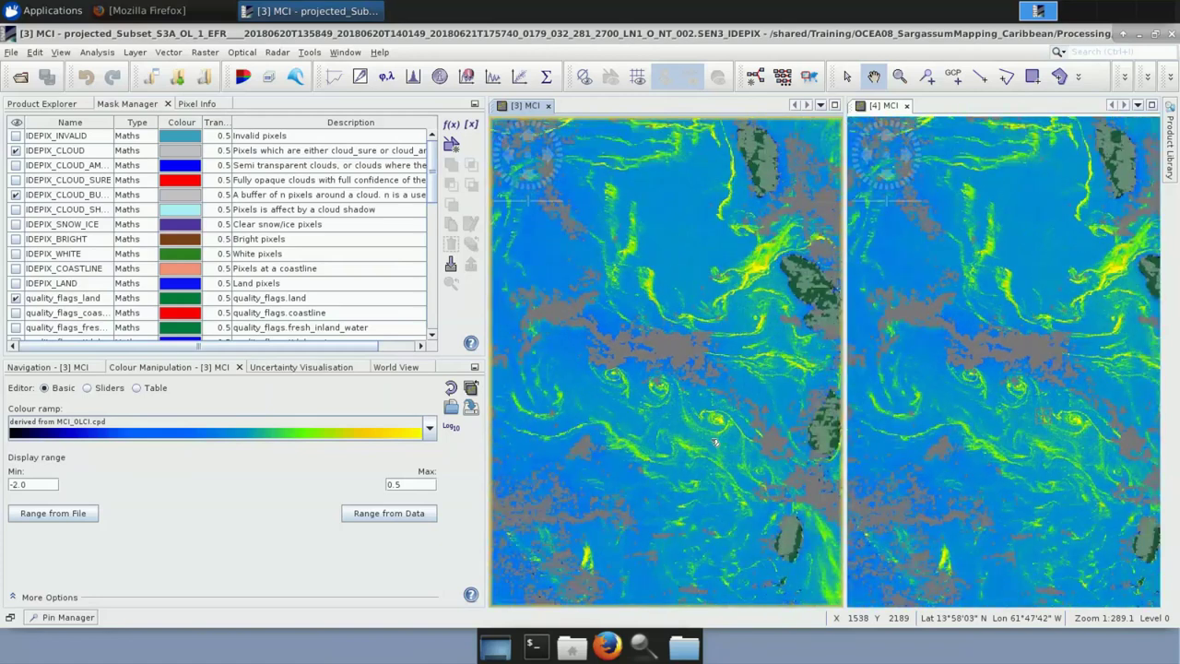
Examine the high-MCI filaments around the island chain at closer scale and across the whole scene in the S3A and S3B views
scroll(715, 444, up, 3)
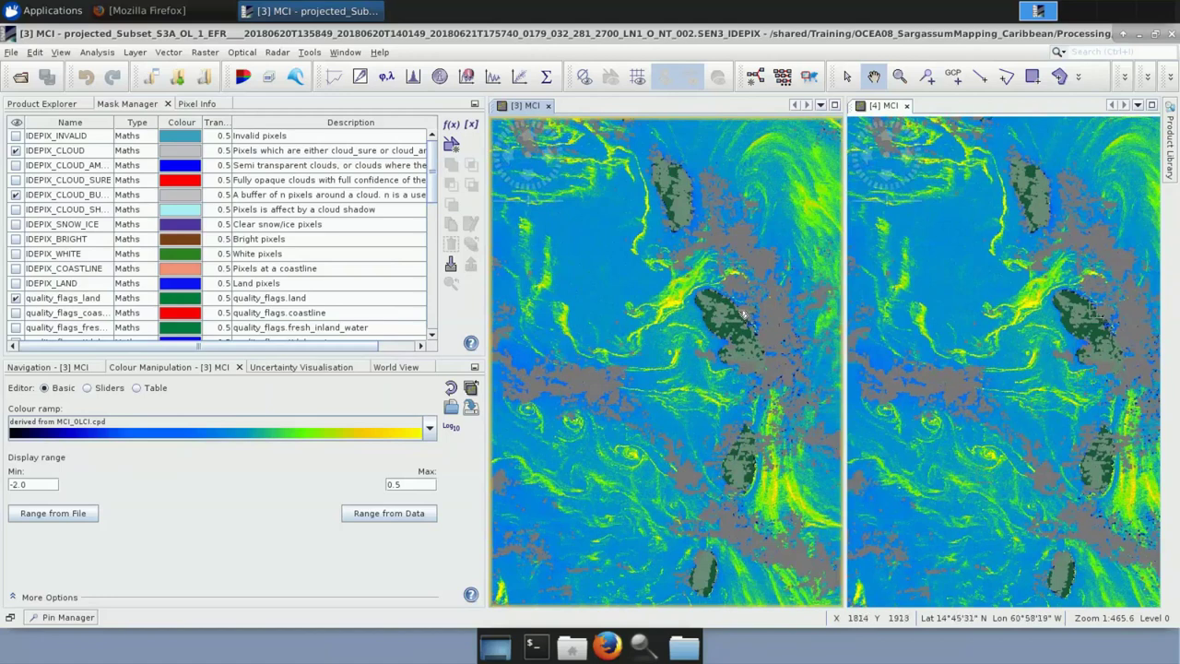
drag(704, 313, 703, 277)
scroll(704, 277, up, 2)
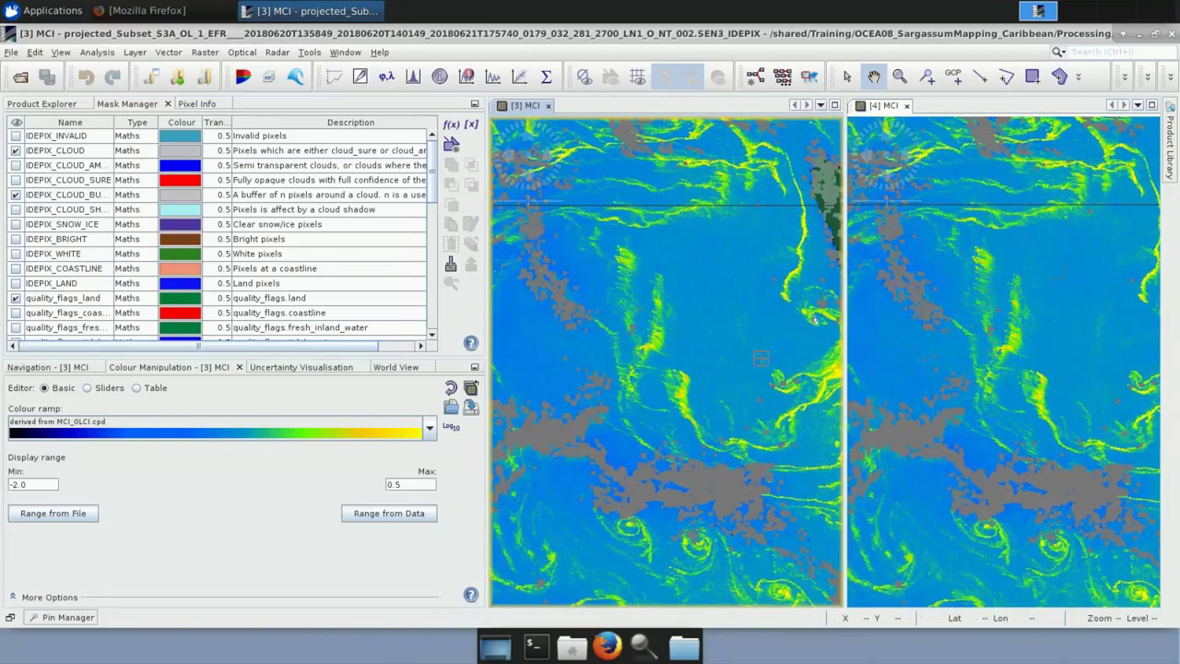
scroll(742, 335, down, 1)
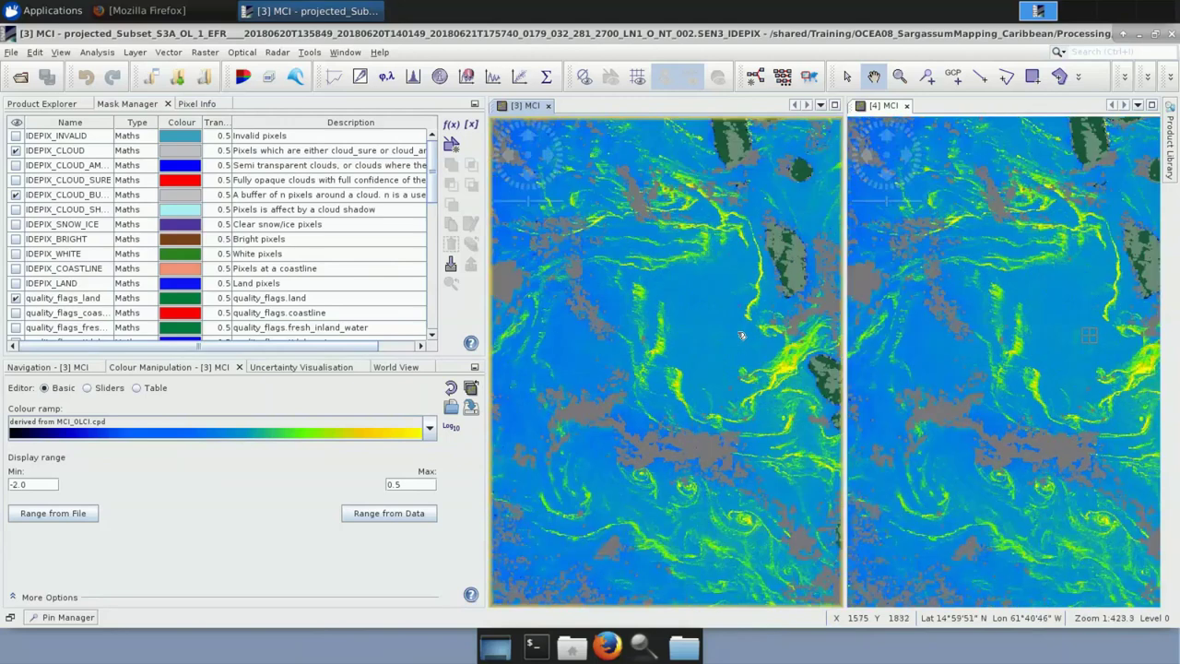
scroll(742, 335, down, 1)
scroll(741, 337, down, 2)
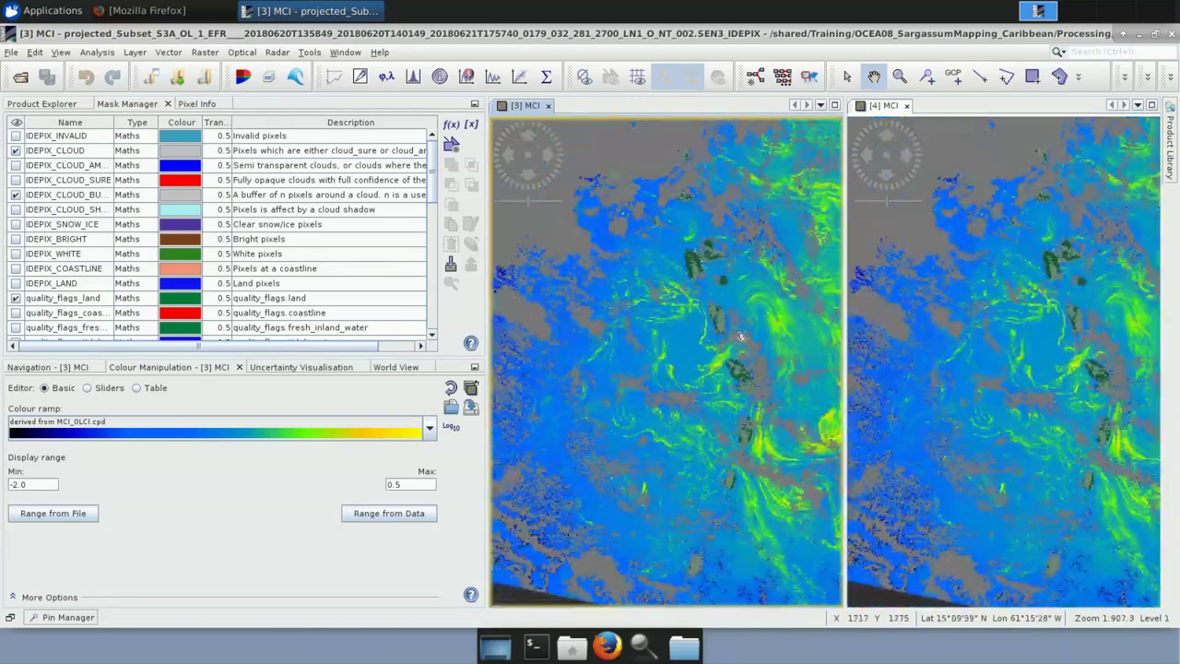
scroll(738, 339, down, 2)
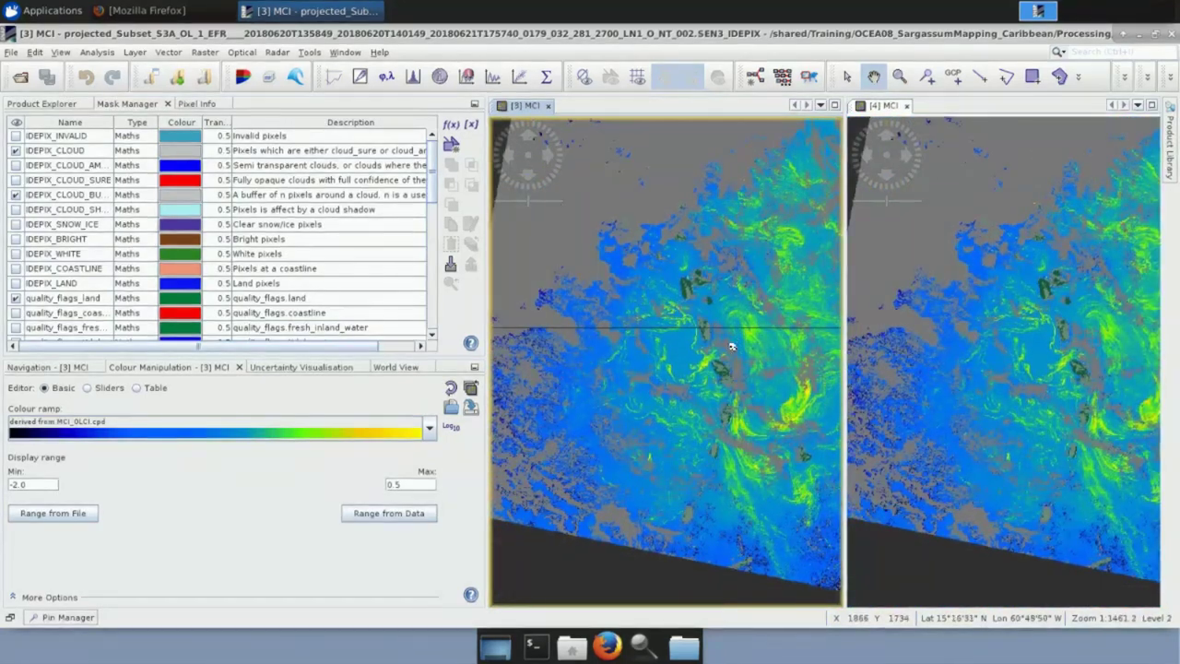
Start a GeoTIFF export of the projected S3B IDEPIX product, with the Processing folder as the destination
click(70, 107)
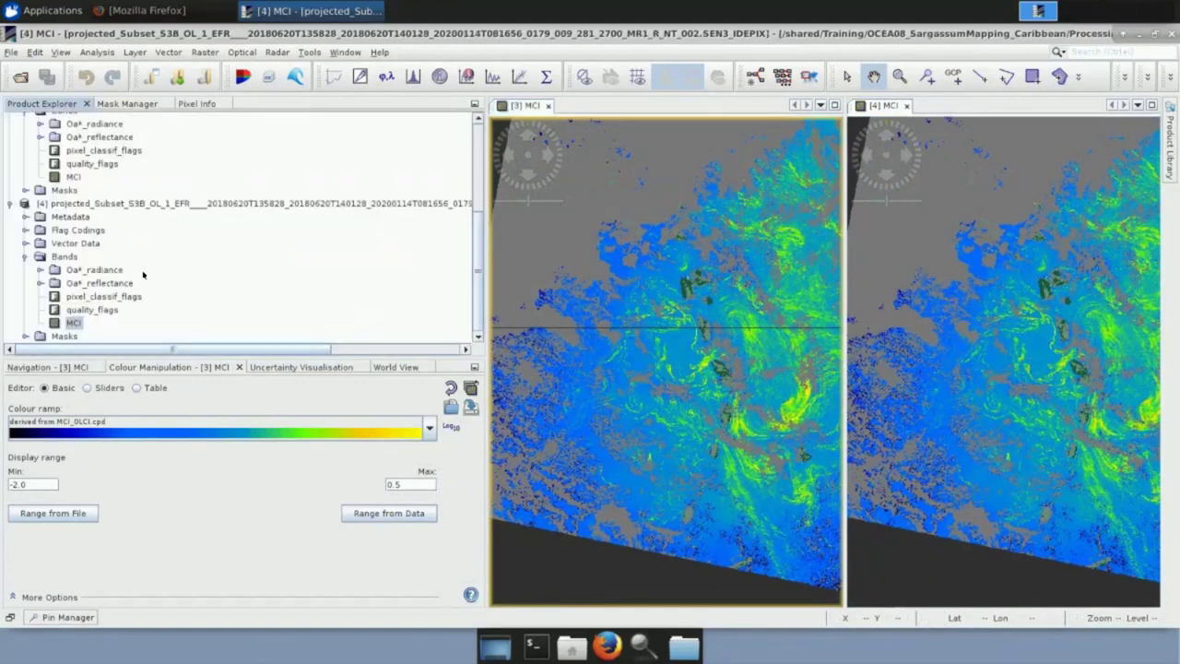
click(103, 205)
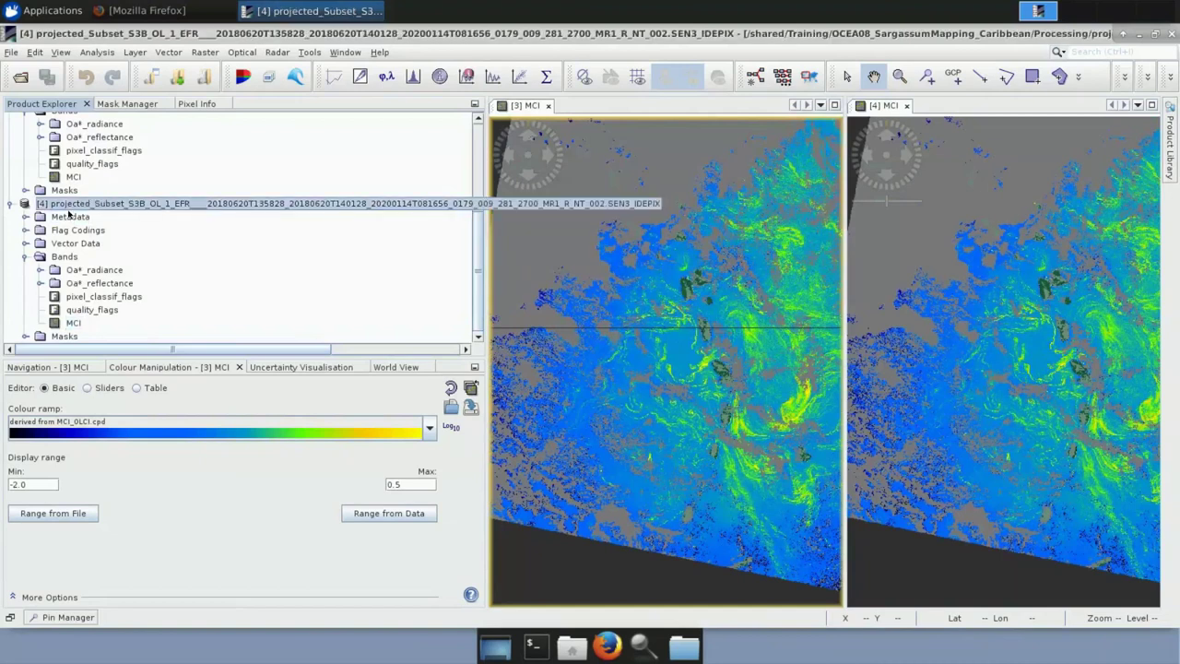
click(11, 53)
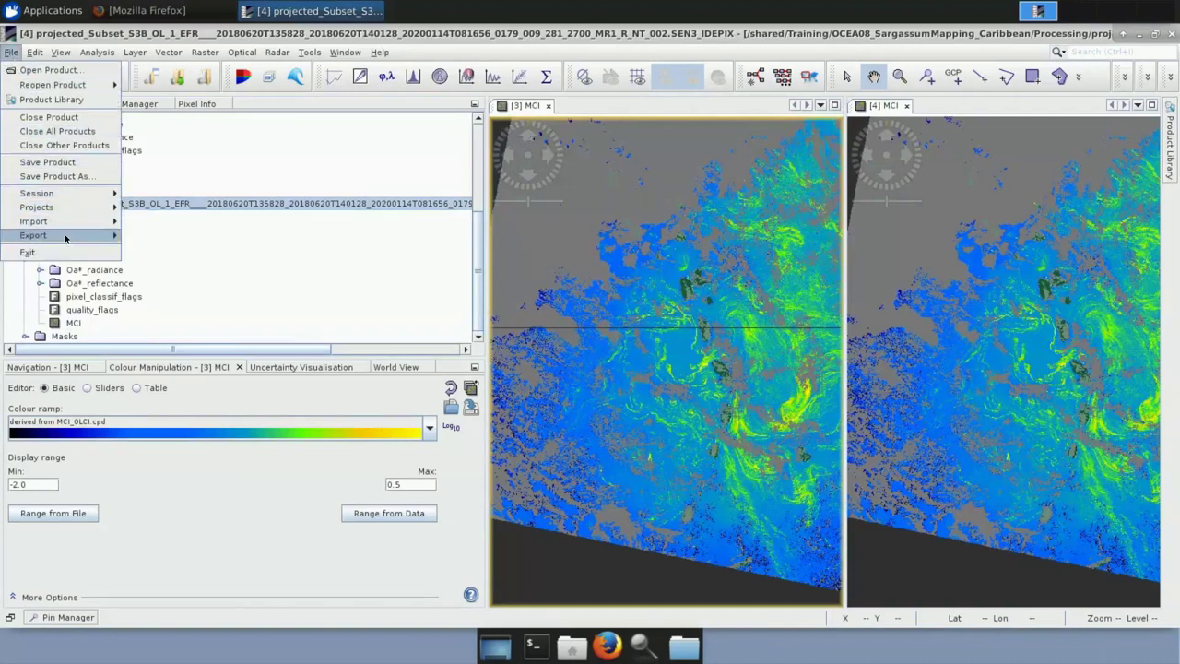
mouse_move(66, 238)
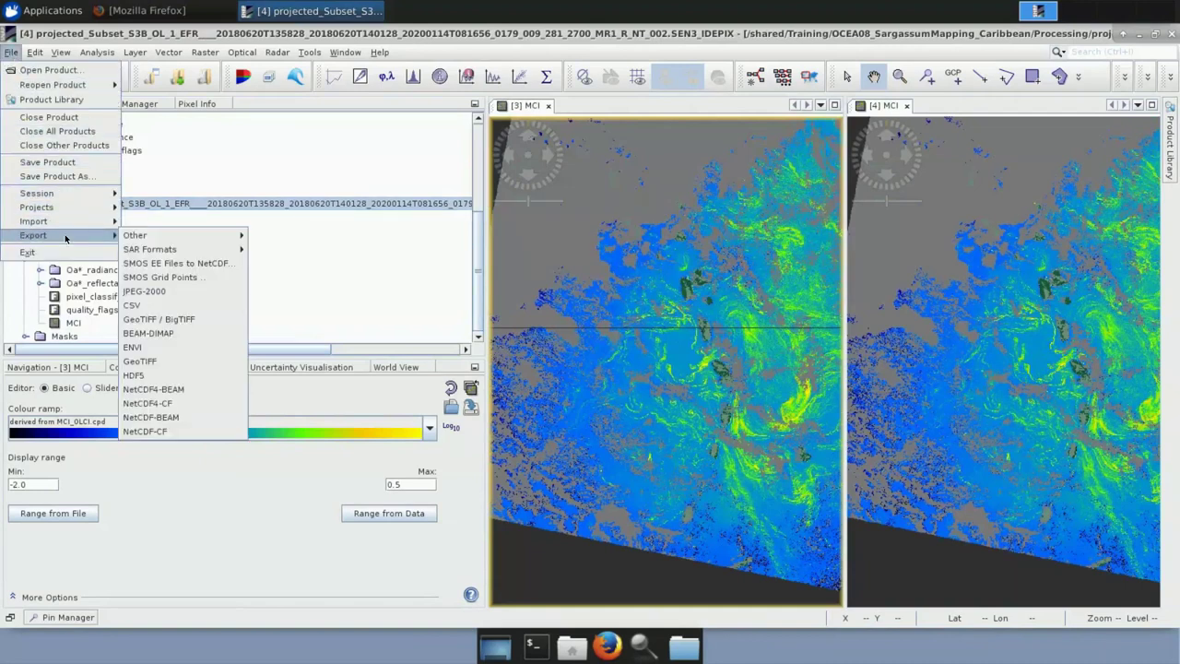
click(160, 363)
click(673, 241)
click(673, 241)
double_click(441, 297)
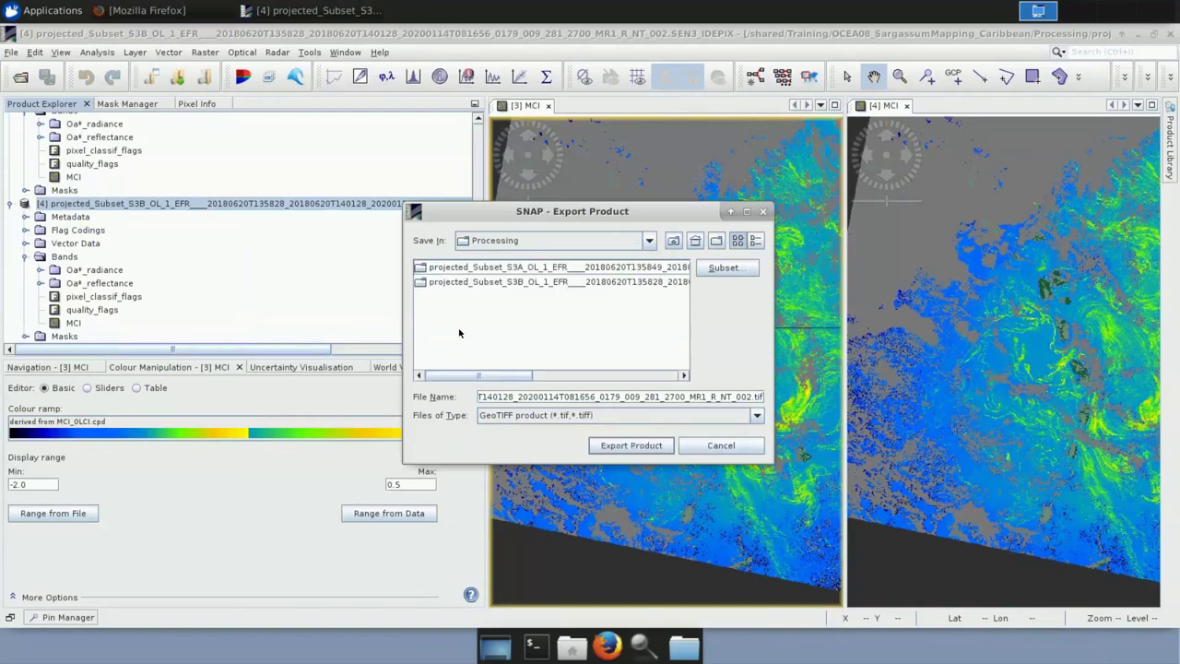
Restrict the export's band subset to MCI only, skipping the thumbnail creation
click(729, 269)
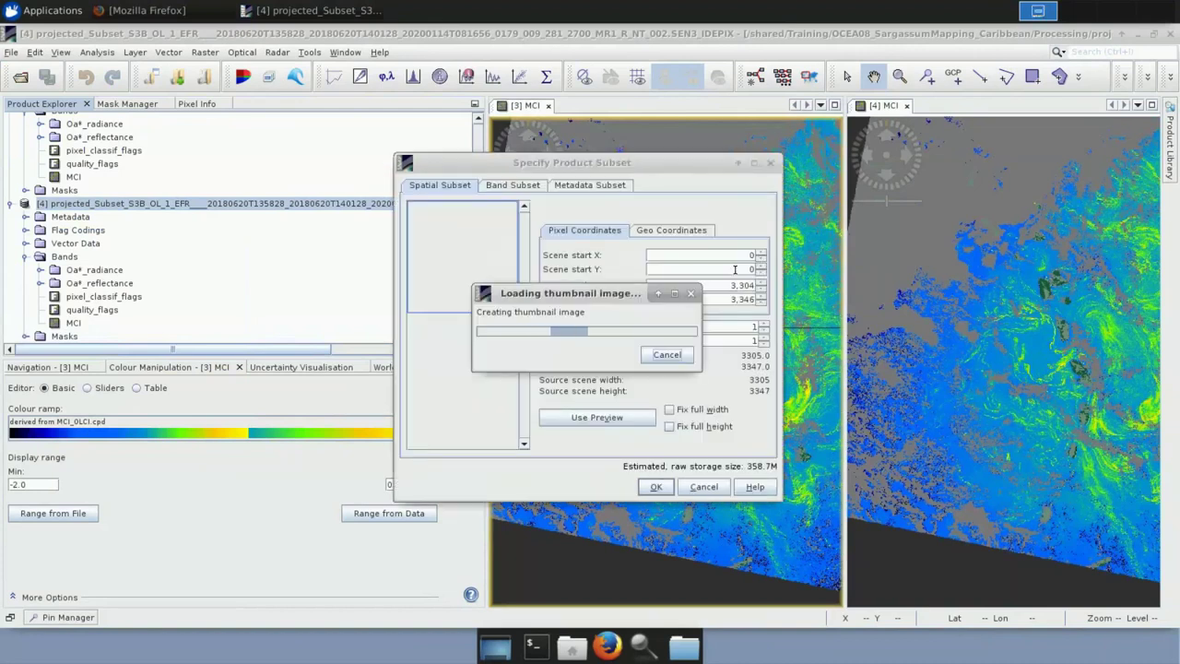
click(667, 355)
click(519, 186)
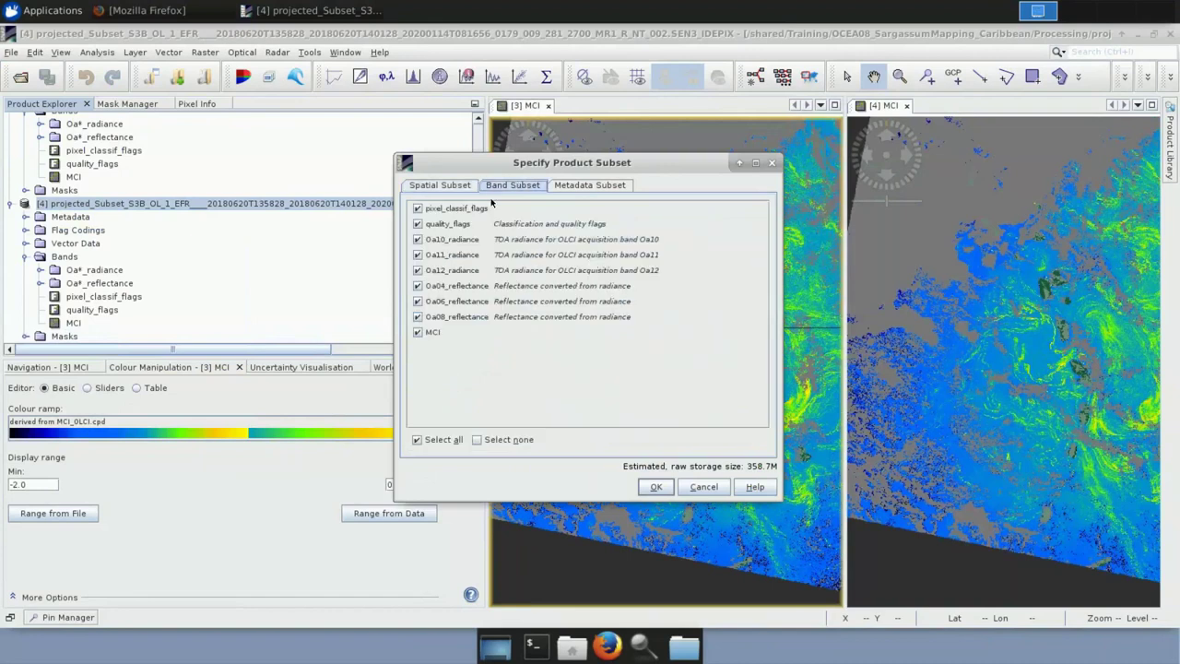
click(478, 439)
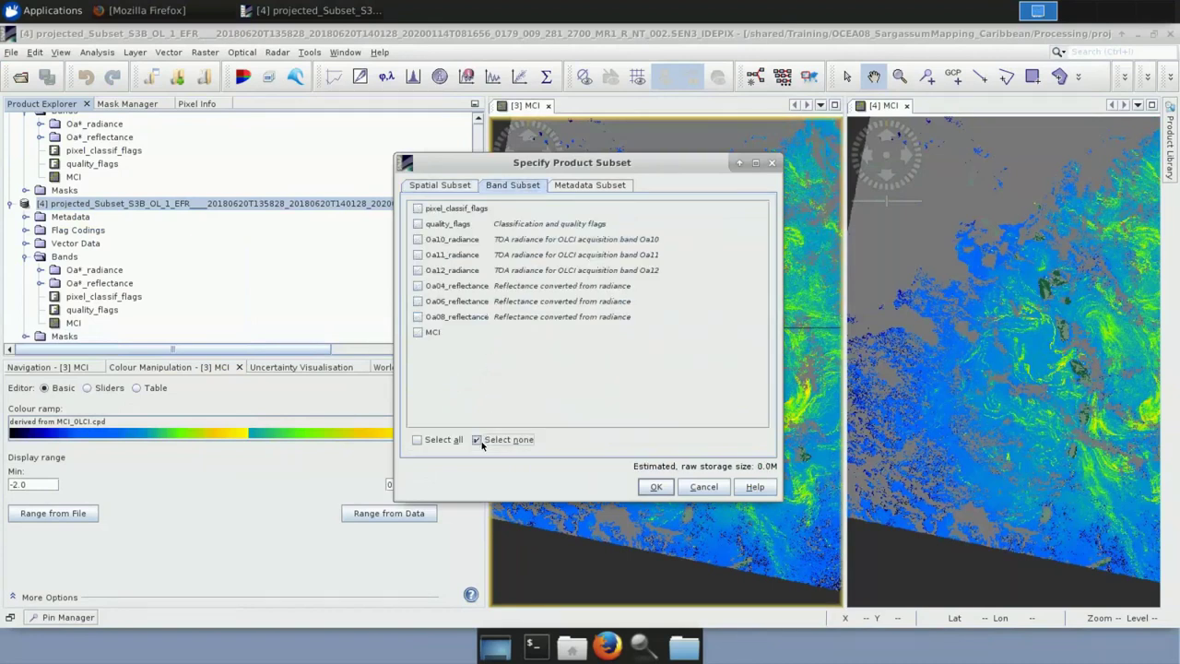
click(418, 332)
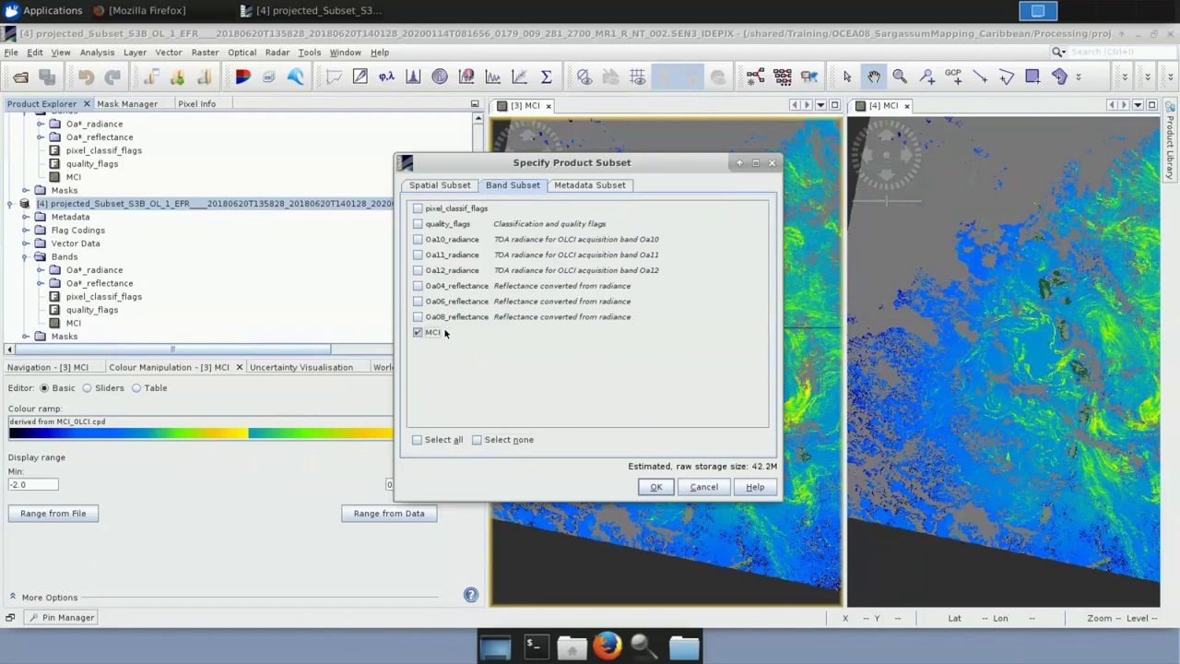
Exclude all optional metadata and the referenced flag datasets from the subset, and export the S3B product
click(569, 188)
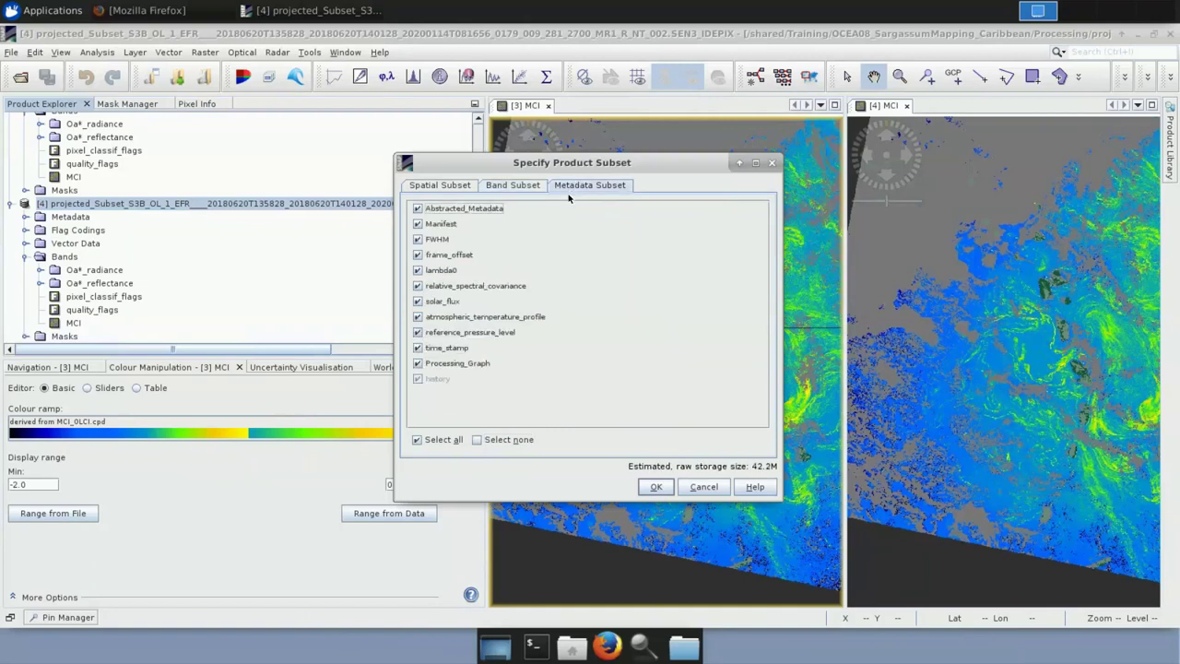
click(477, 440)
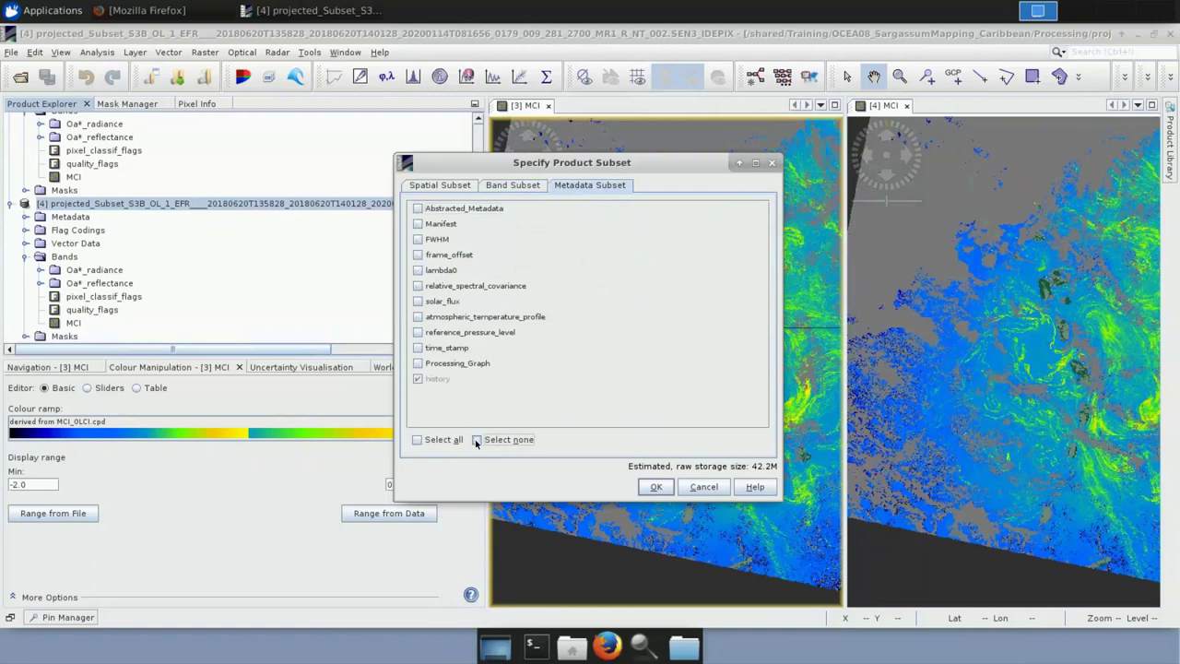
click(665, 490)
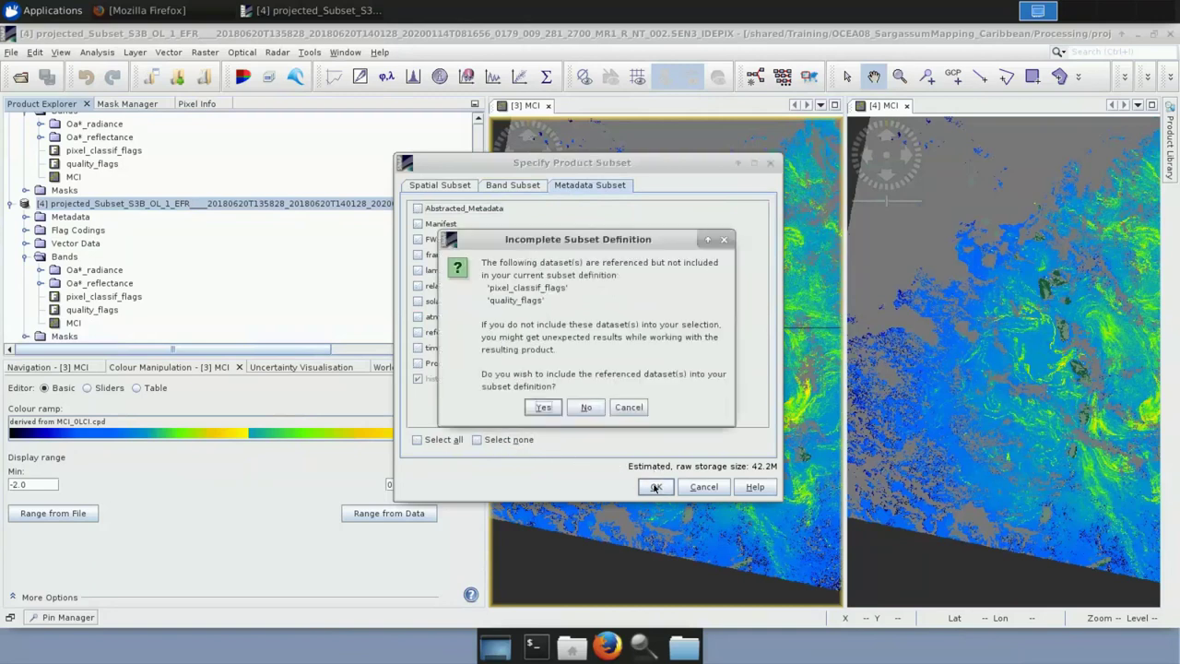
click(587, 408)
click(589, 383)
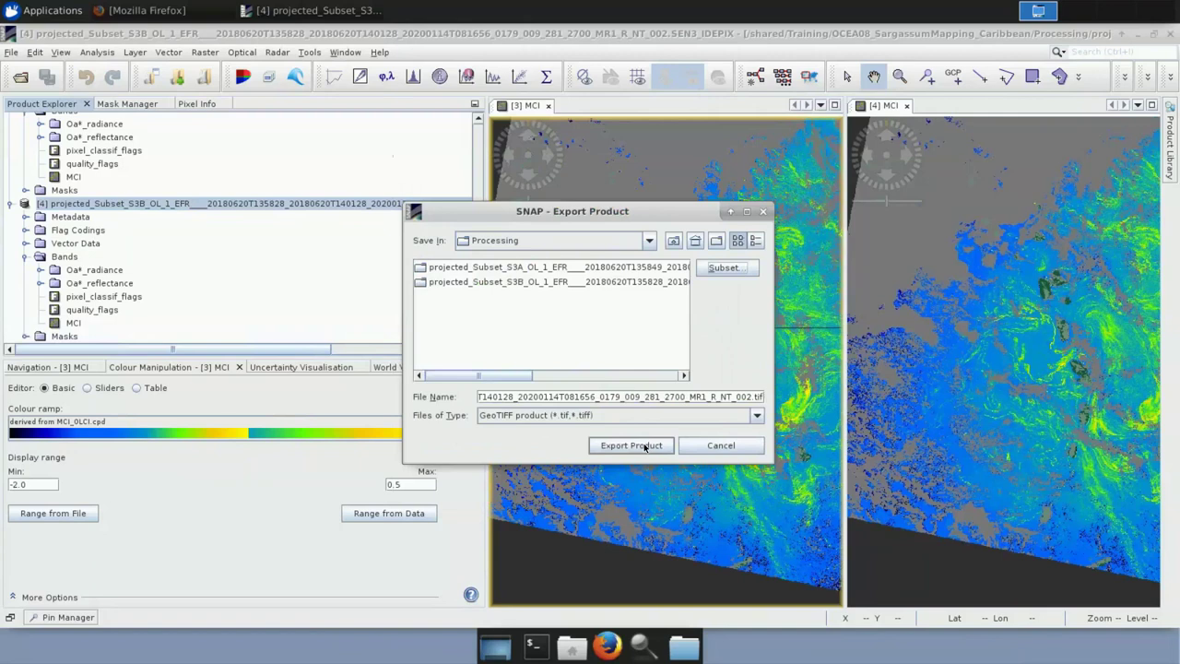
click(631, 446)
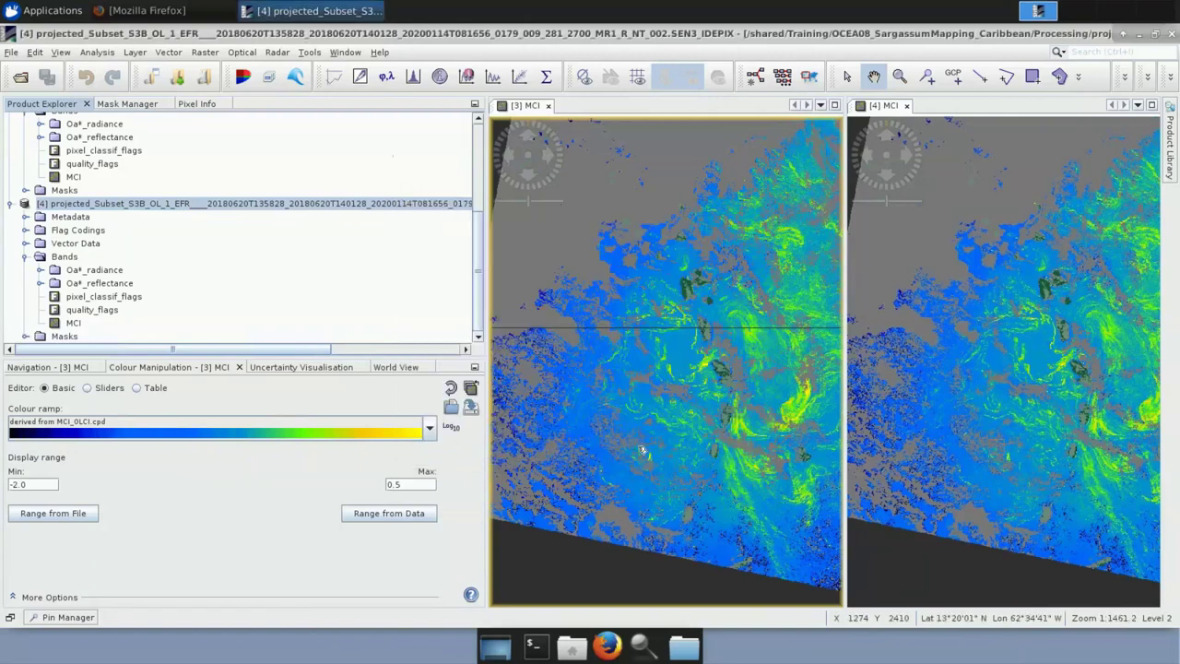
Launch QGIS and add the OpenStreetMap XYZ tiles as a base layer
click(1141, 36)
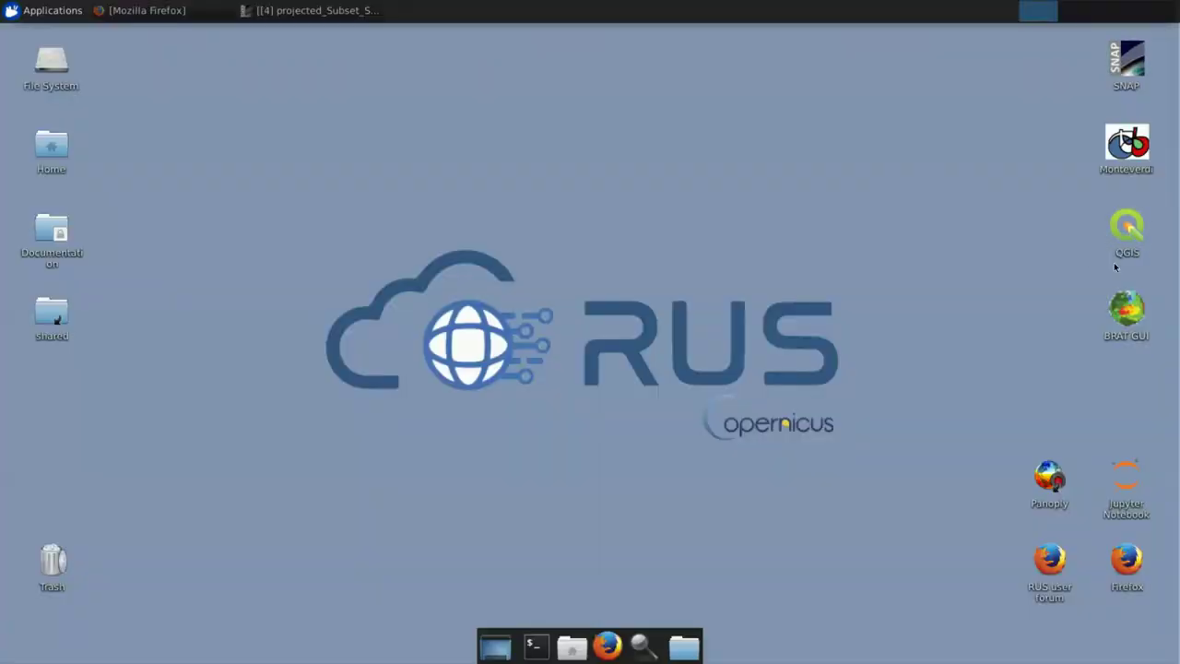
double_click(1132, 236)
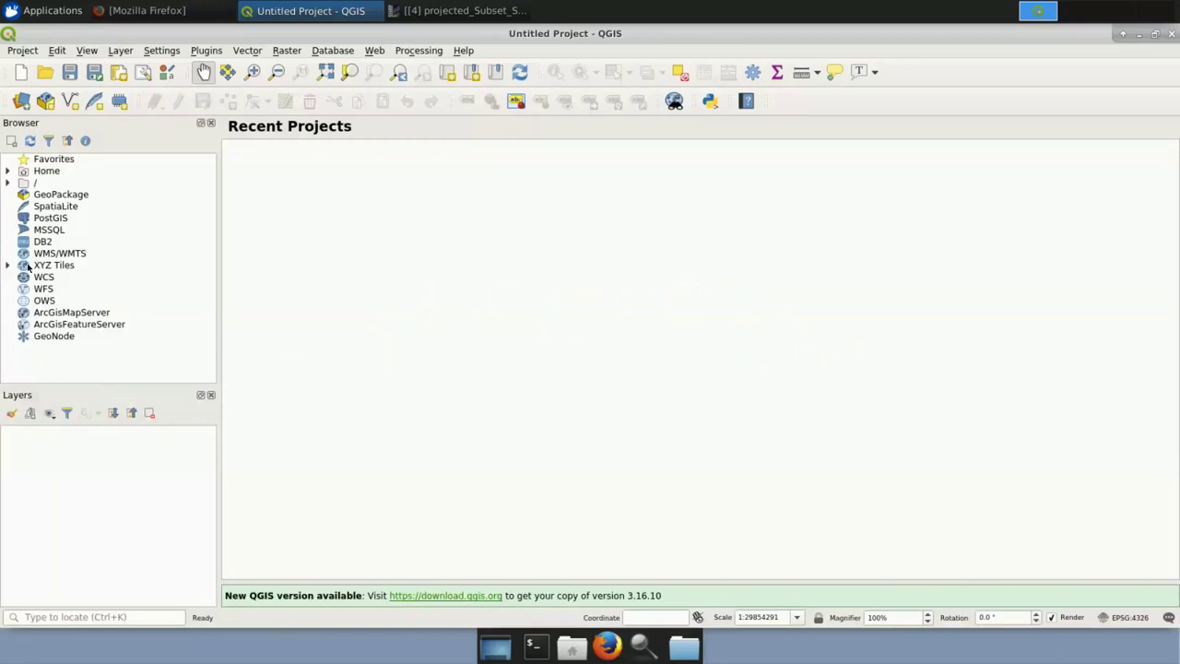
click(8, 266)
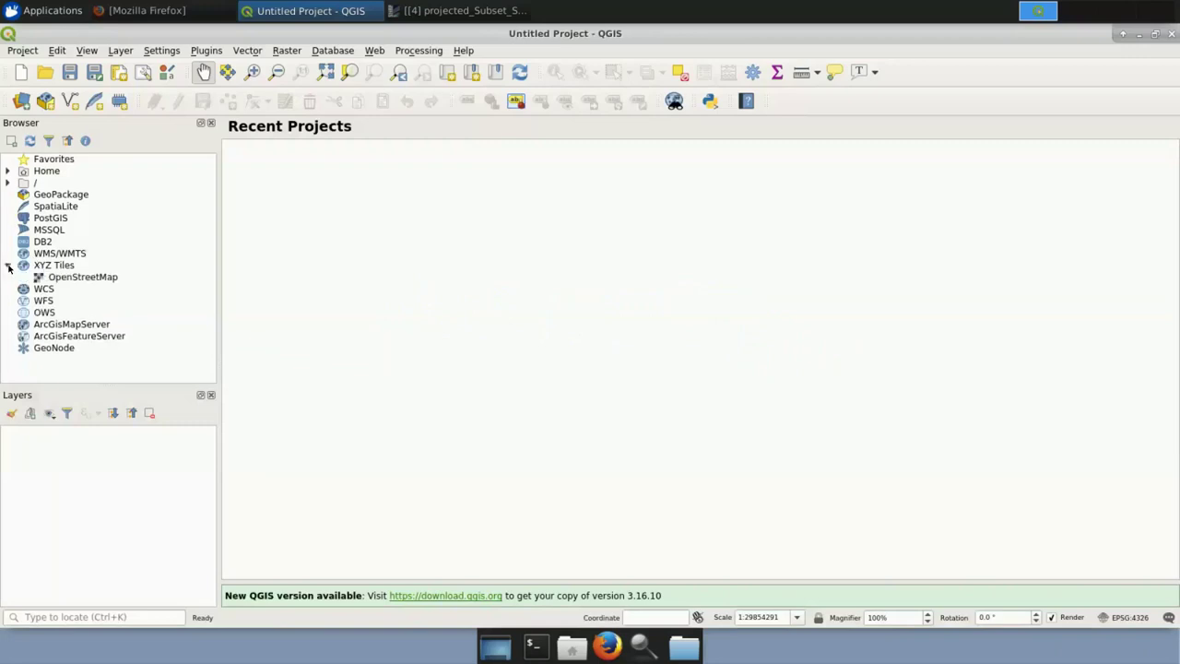
click(53, 278)
drag(53, 278, 37, 451)
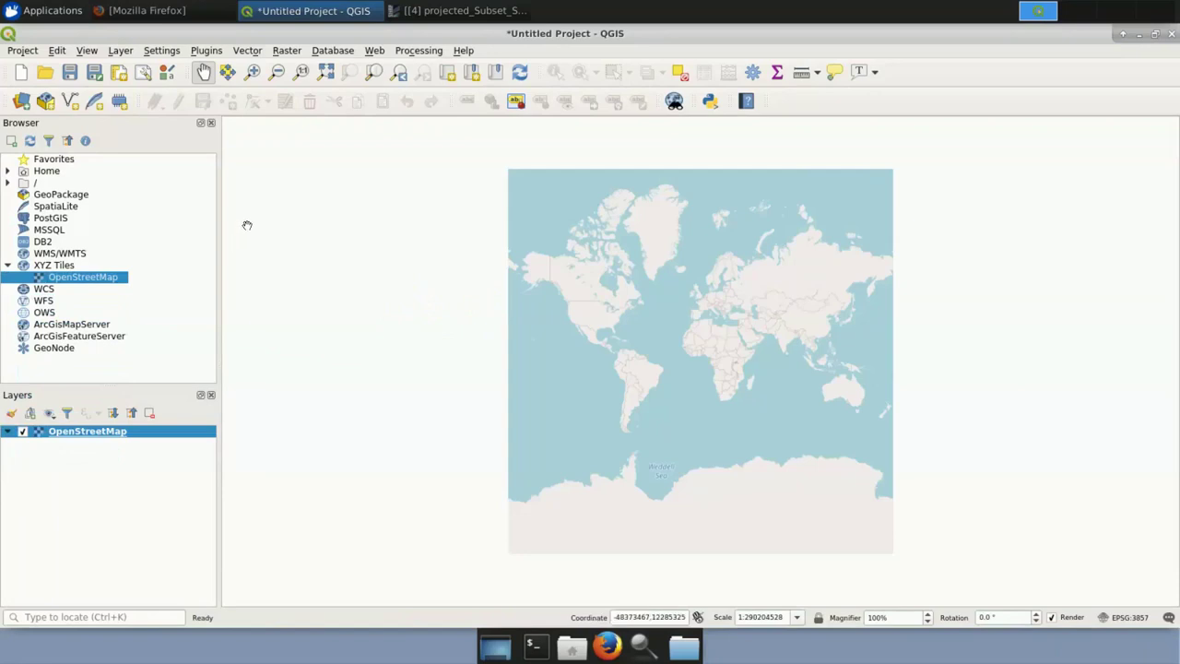
Open the shared/Training/OCEA08_SargassumMapping_Caribbean/Processing folder in the file manager beside the QGIS window
click(691, 656)
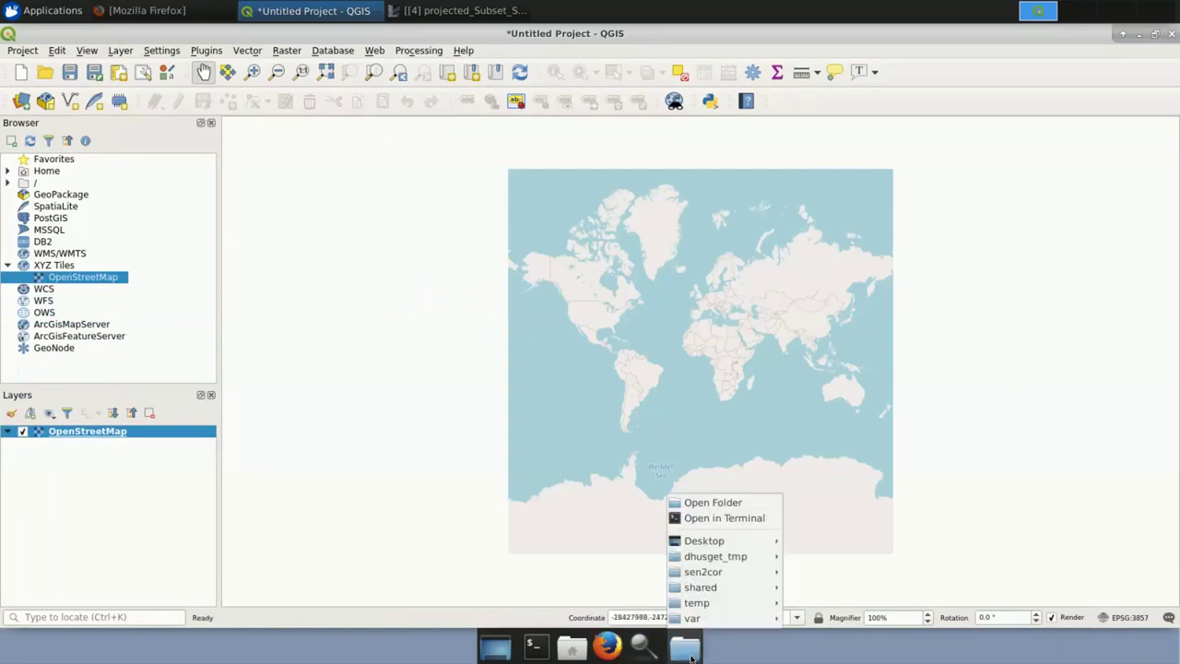
mouse_move(717, 590)
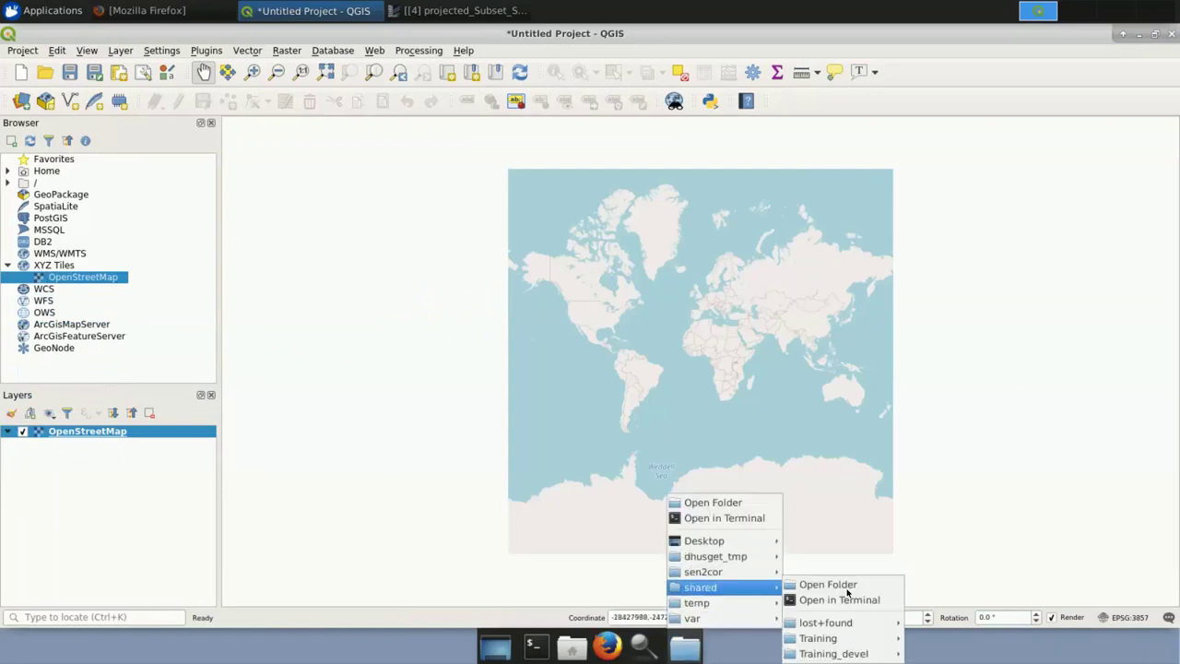
mouse_move(812, 638)
click(928, 616)
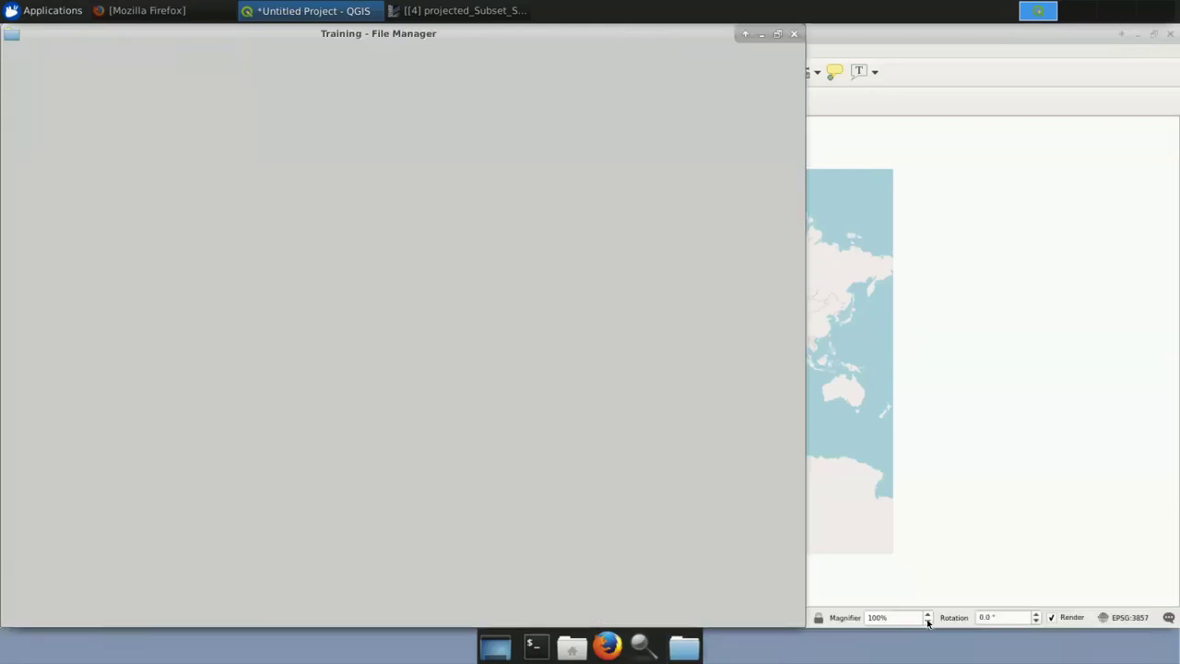
double_click(225, 112)
drag(443, 49, 728, 69)
double_click(420, 156)
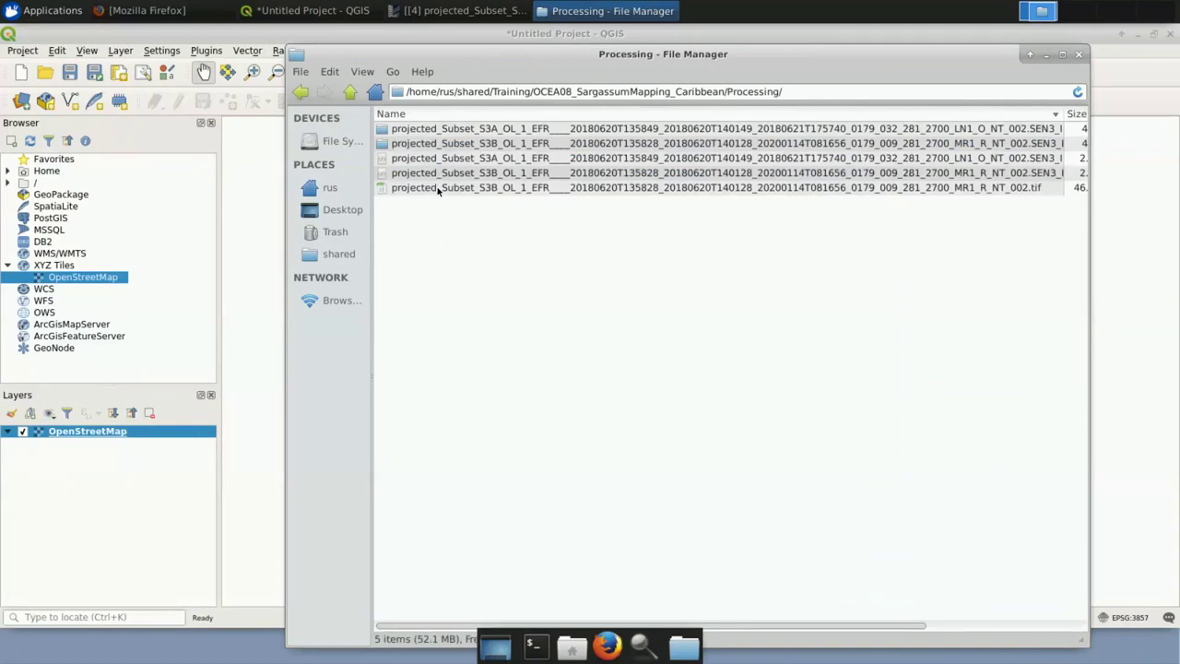
Add the exported S3B .tif from the Processing folder to the QGIS project above OpenStreetMap, and minimize the file manager
click(439, 189)
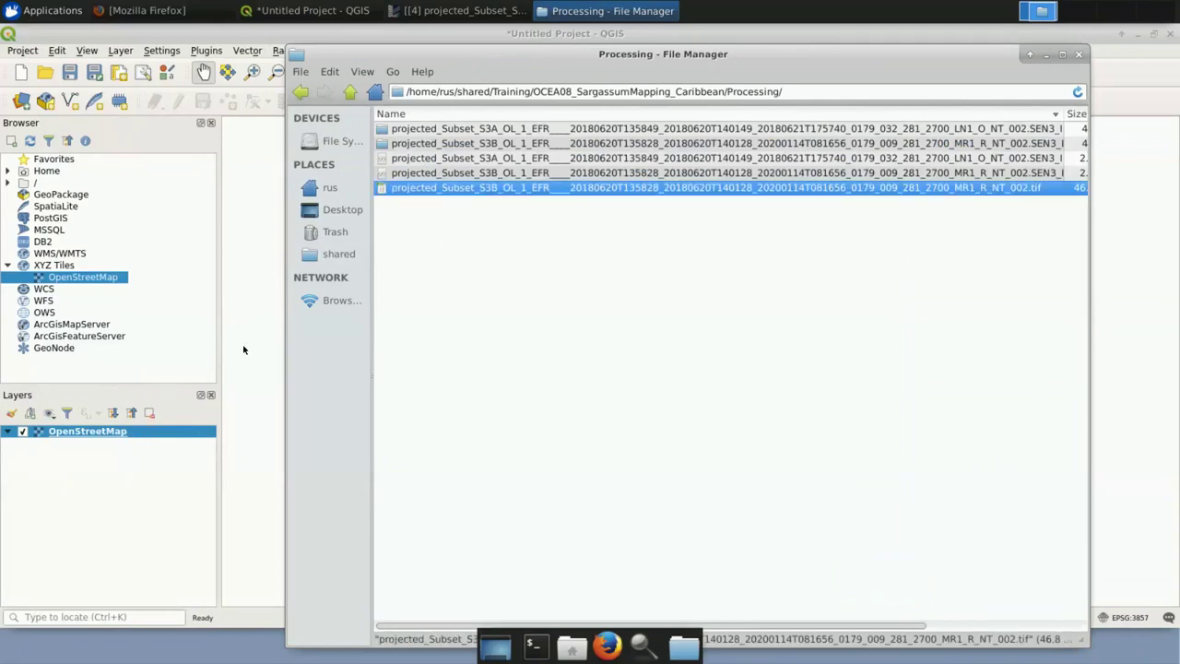
drag(243, 349, 243, 350)
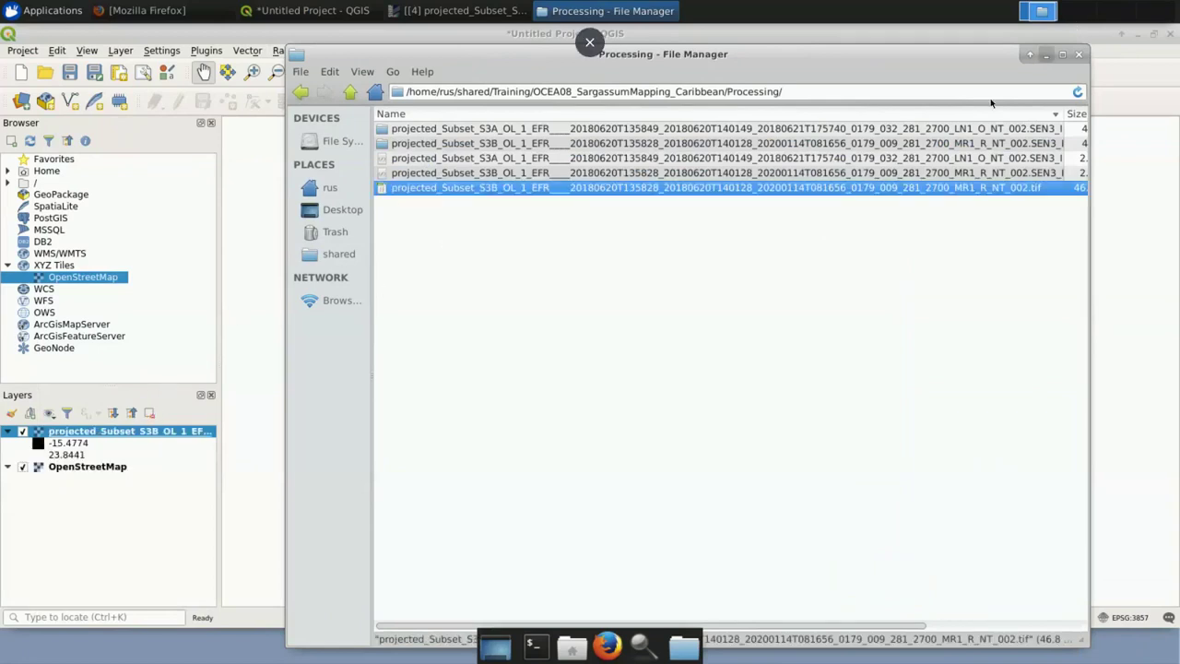
click(1046, 54)
Set the S3B raster layer's symbology render type to Singleband pseudocolor
scroll(621, 342, up, 5)
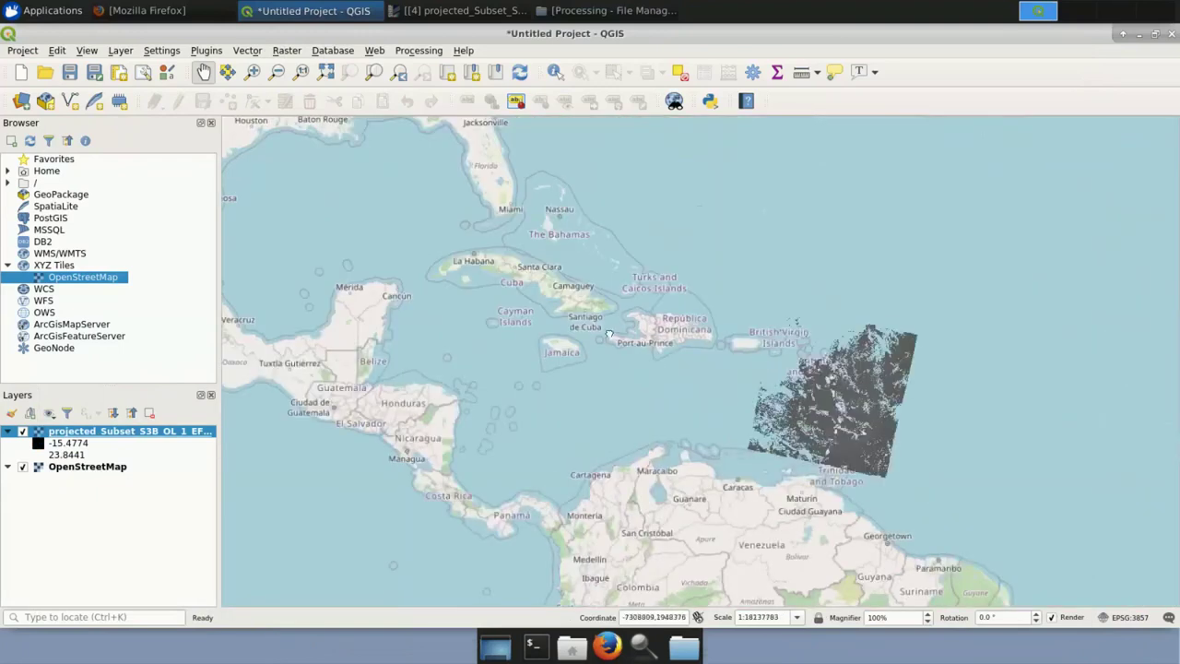
scroll(678, 351, up, 2)
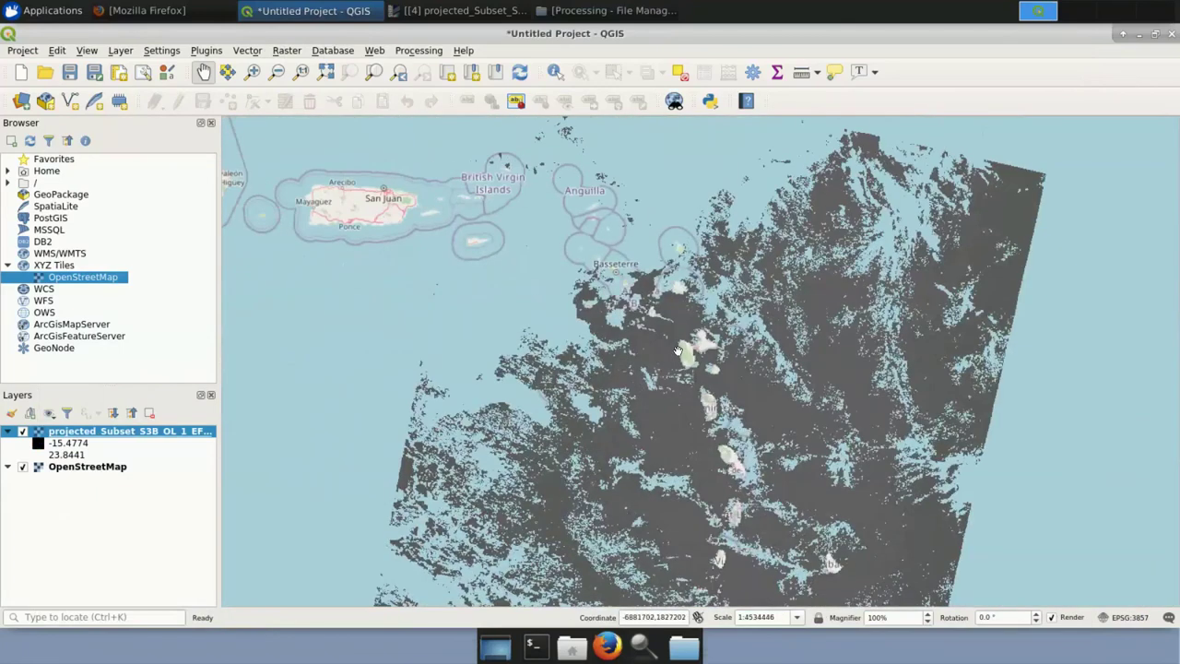
scroll(678, 353, down, 1)
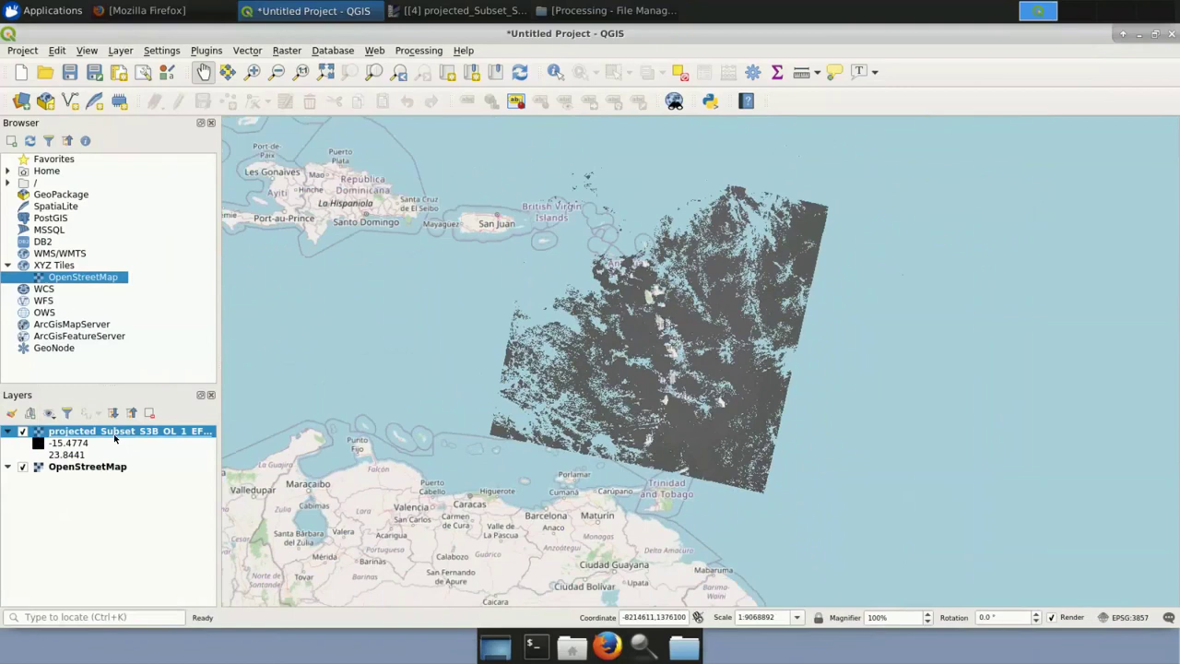
double_click(113, 434)
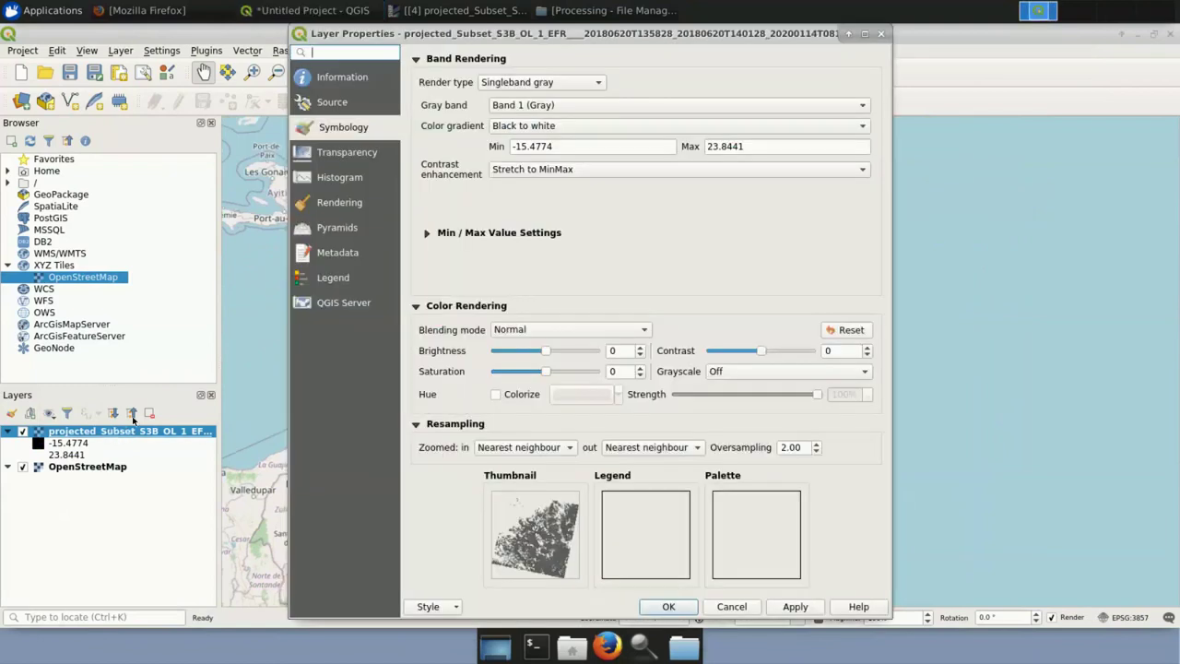
click(513, 85)
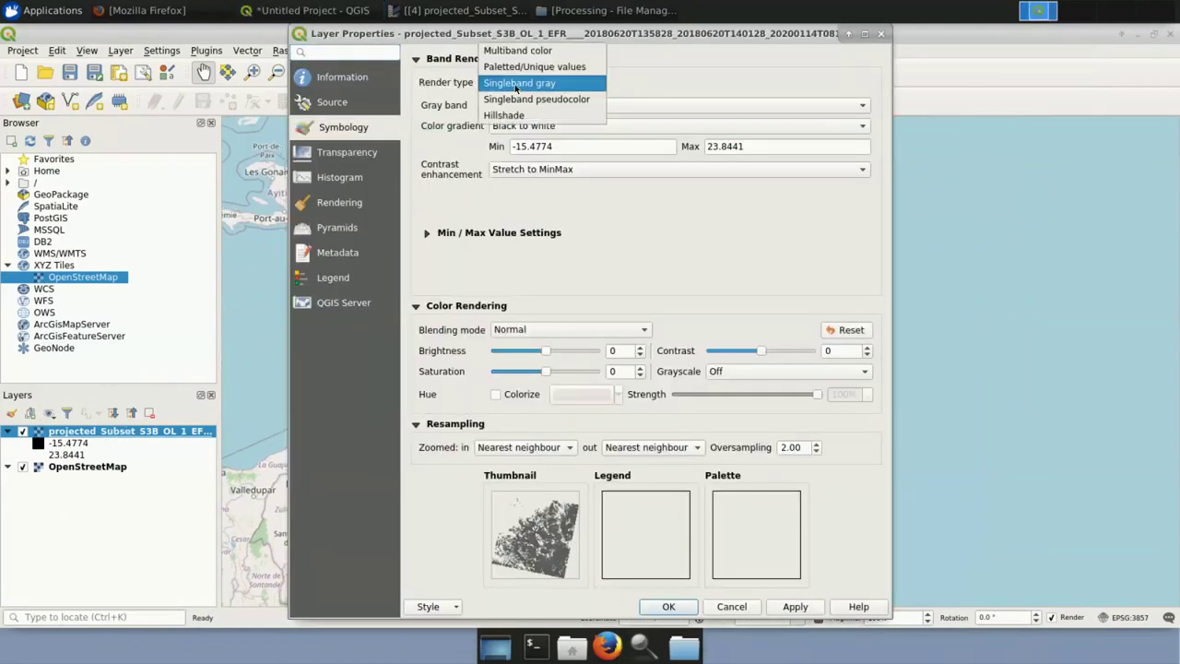
click(517, 100)
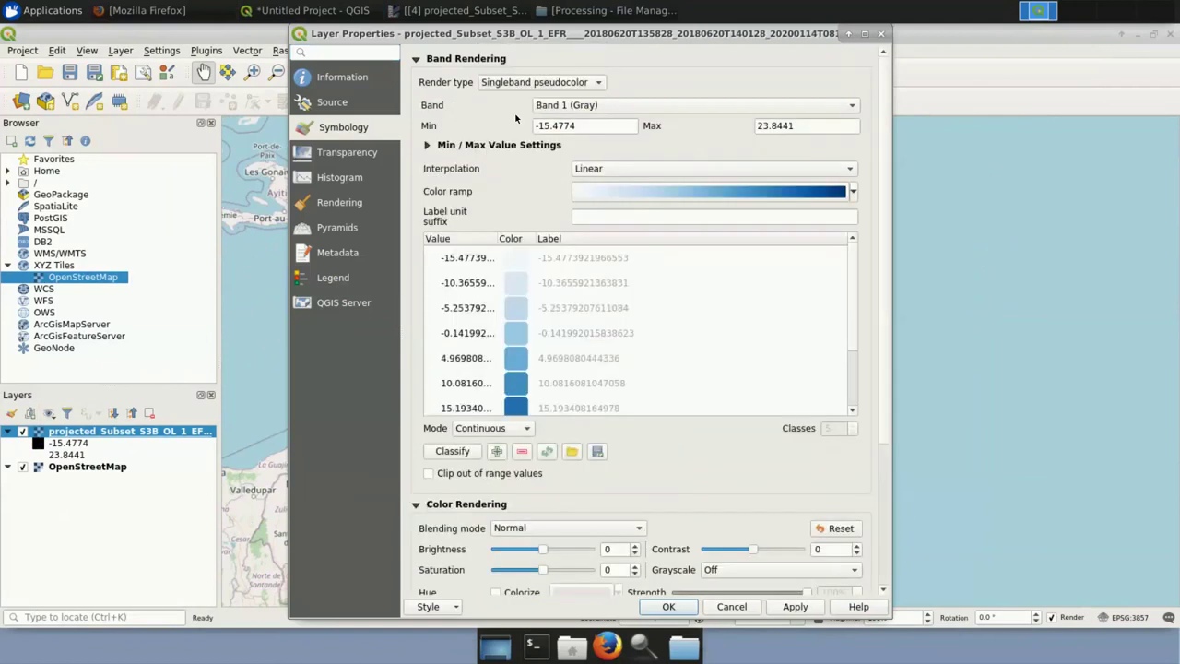
Start loading a color map from file and browse to the AuxData folder of the Caribbean Sargassum mapping training
click(572, 451)
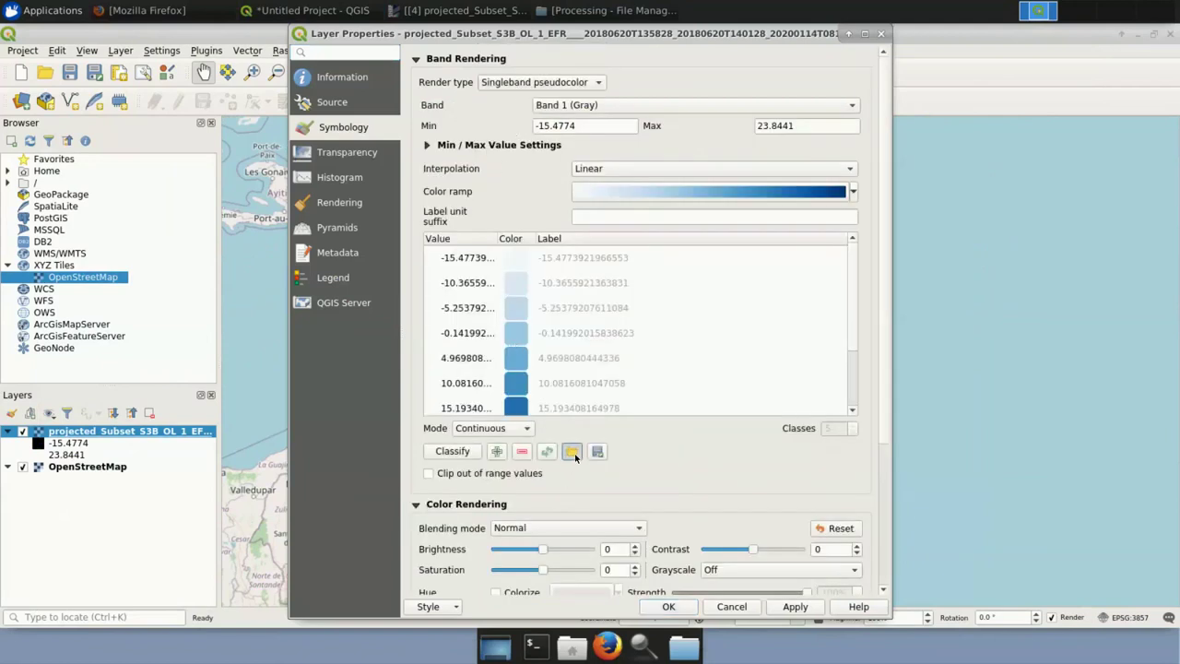
drag(727, 148, 742, 180)
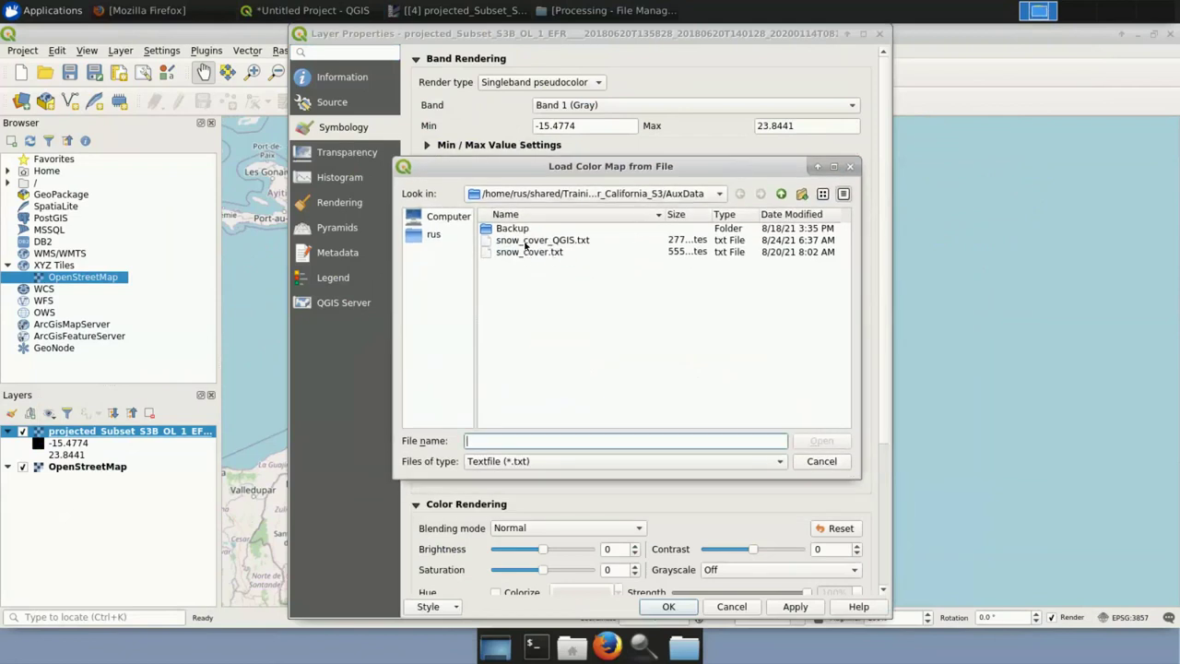
click(780, 194)
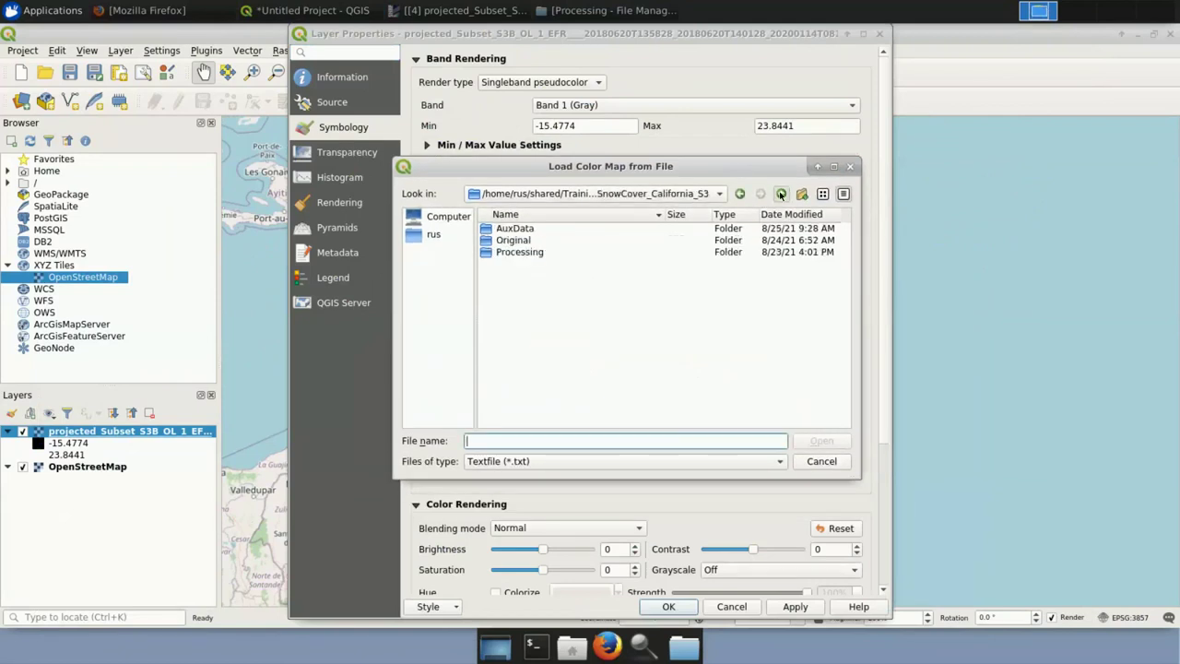
click(780, 194)
click(780, 194)
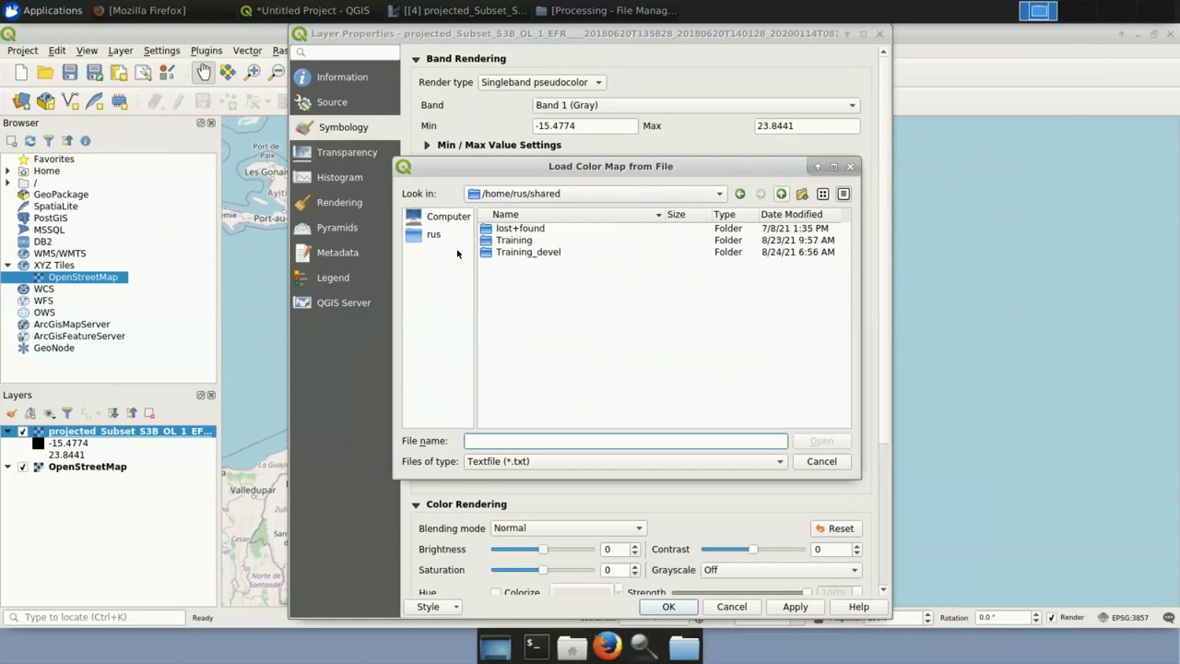
double_click(513, 241)
double_click(519, 231)
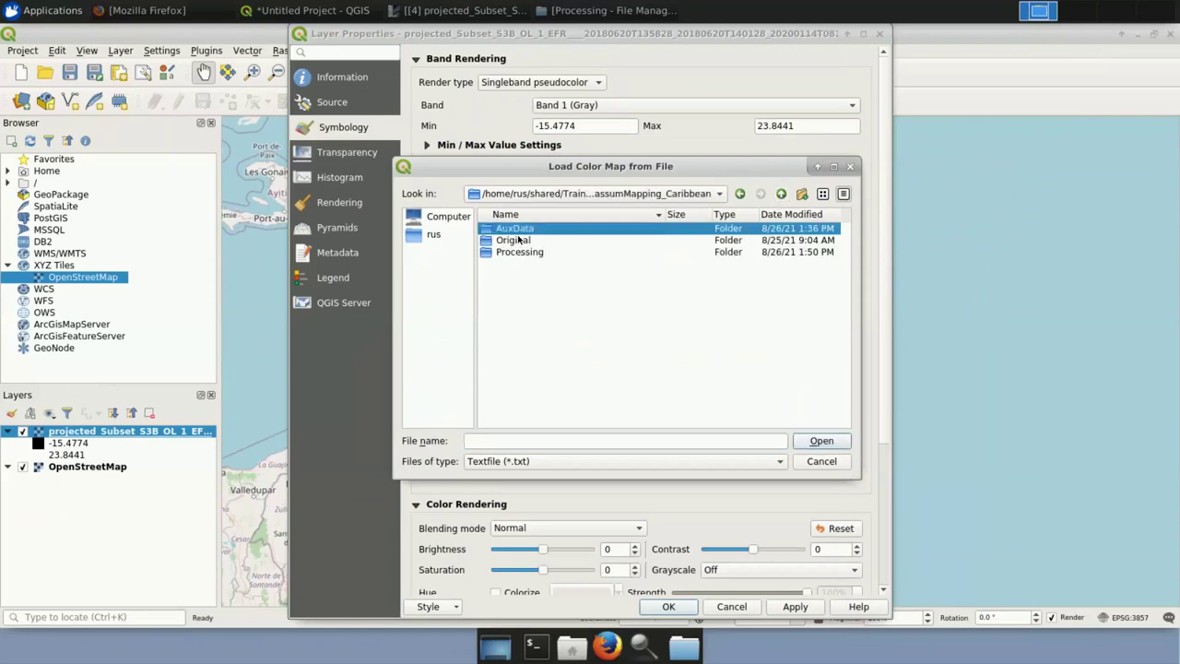
double_click(518, 231)
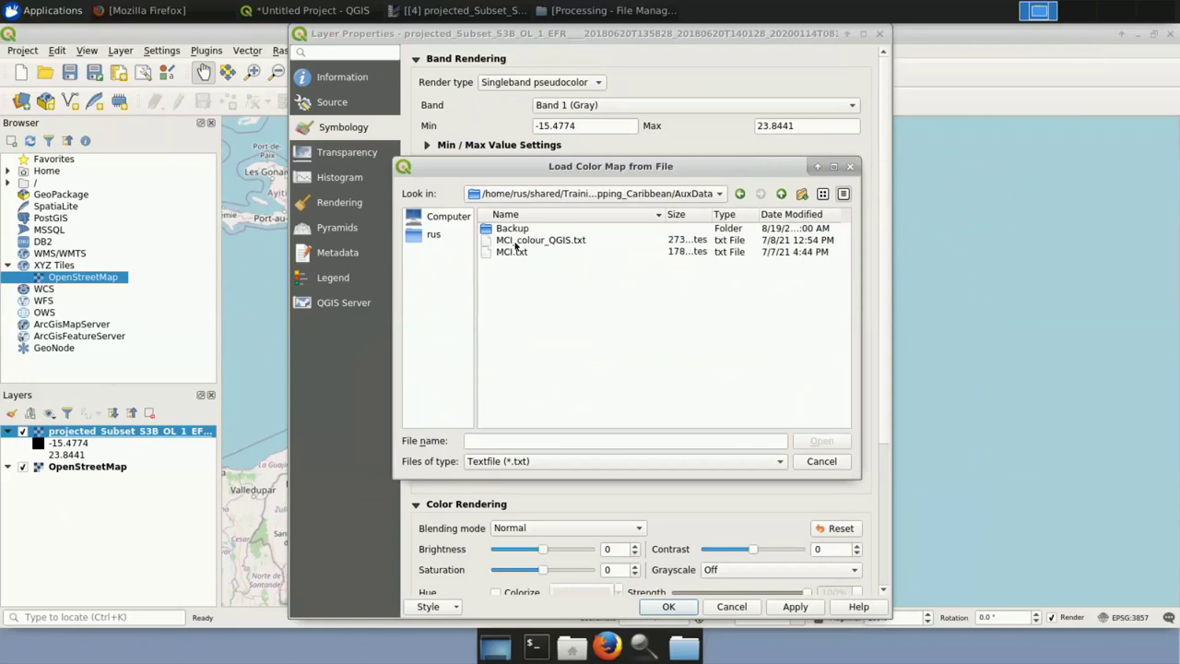
Load the MCI_colour_QGIS.txt color map and apply it to the S3B layer, closing its properties
click(594, 243)
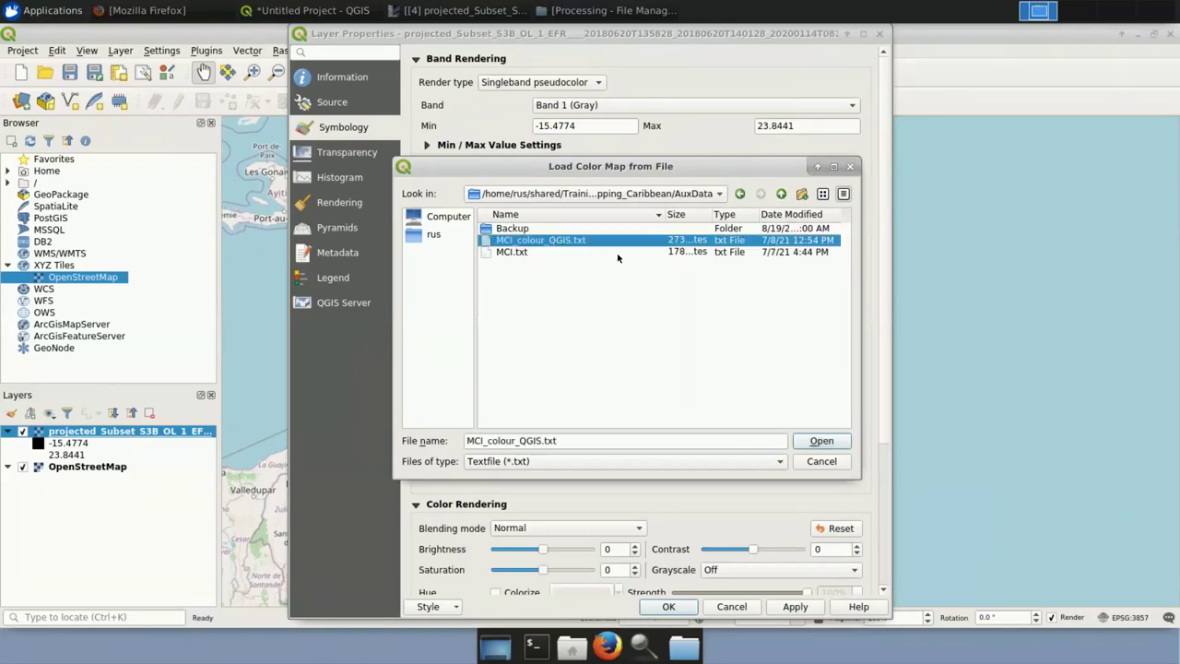
click(822, 441)
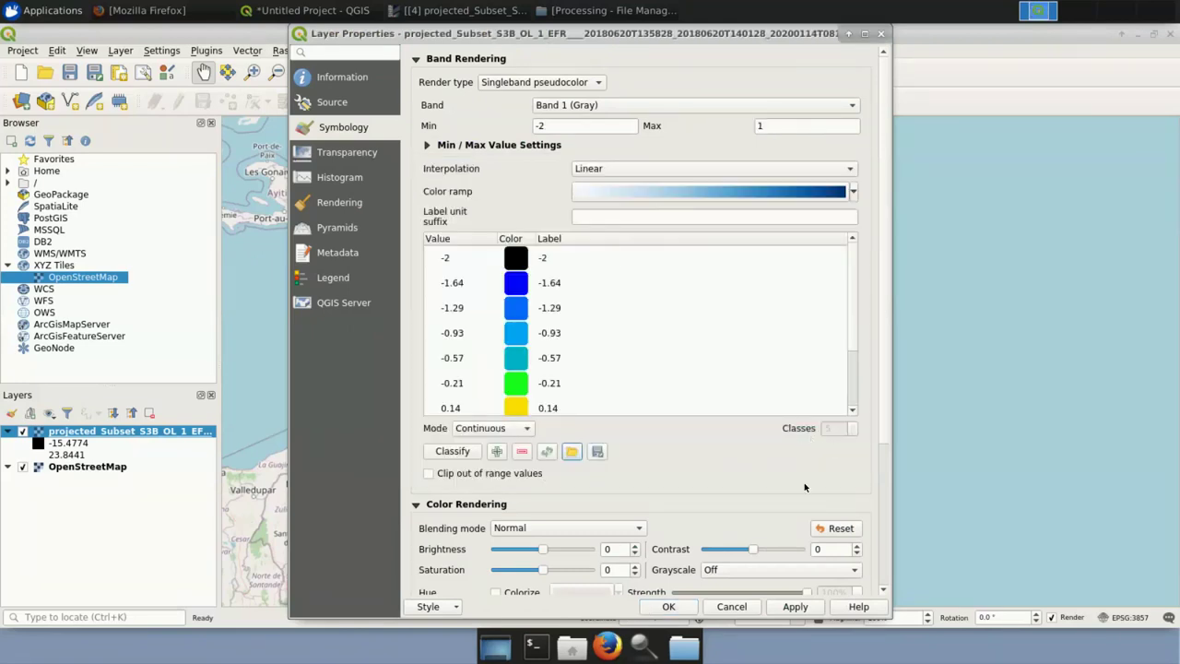
click(802, 609)
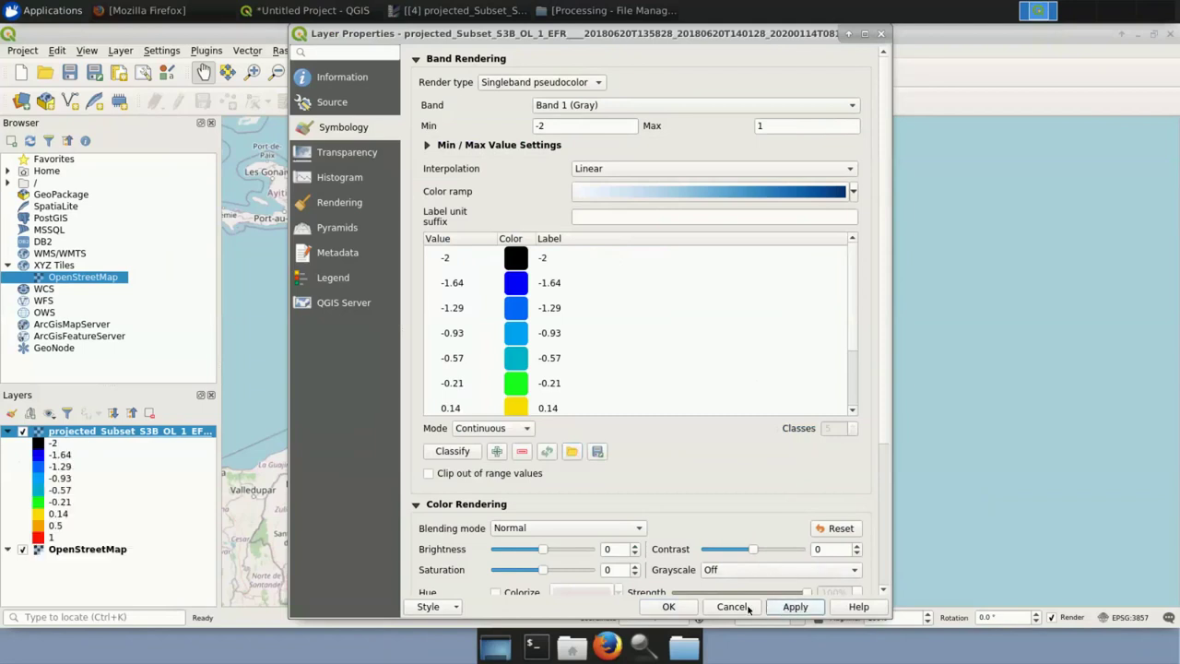
click(671, 607)
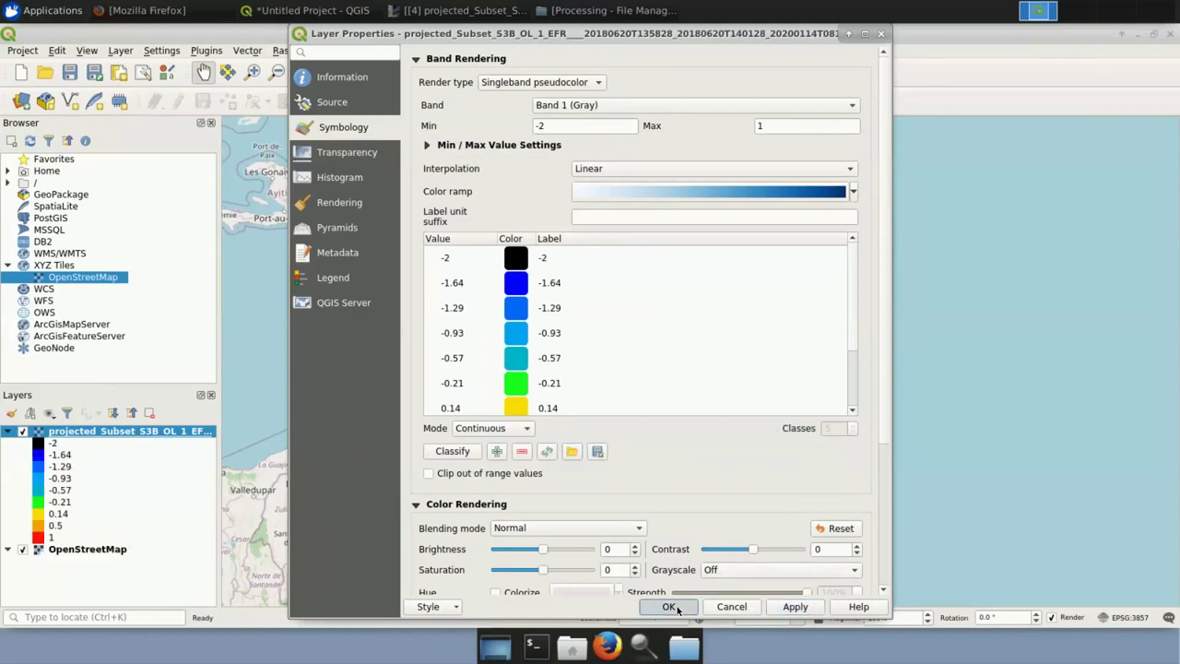
Examine the color-styled S3B MCI raster around the Lesser Antilles, from the full extent down to the individual Sargassum filaments
scroll(708, 358, down, 3)
scroll(707, 358, up, 2)
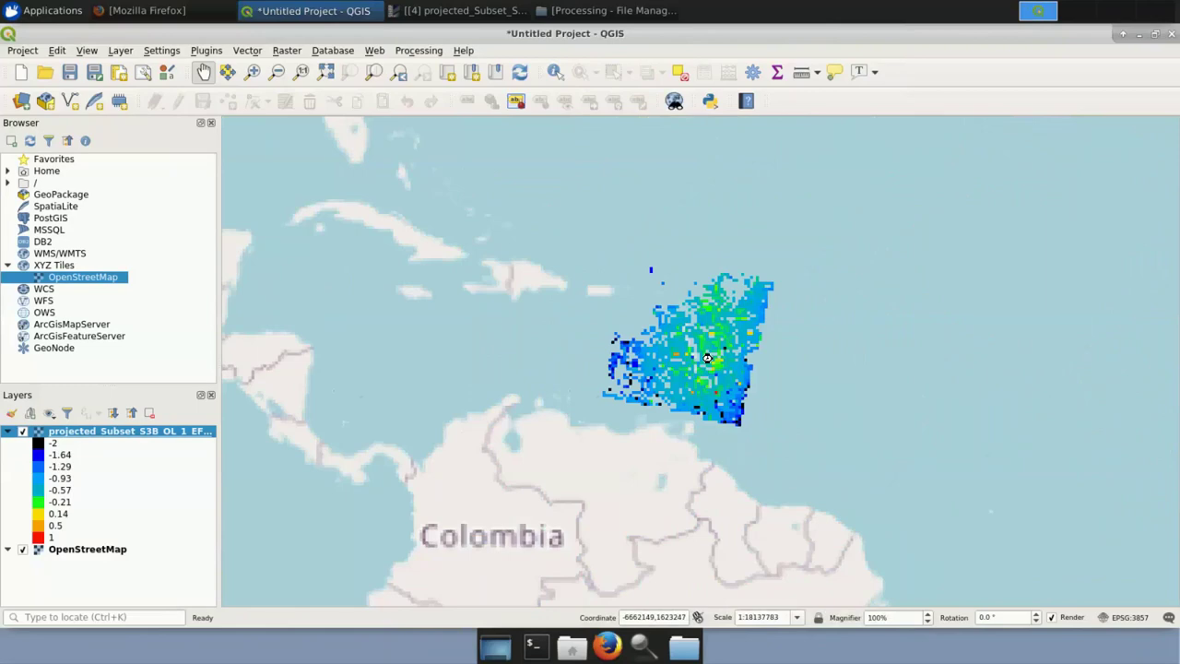
scroll(708, 358, up, 3)
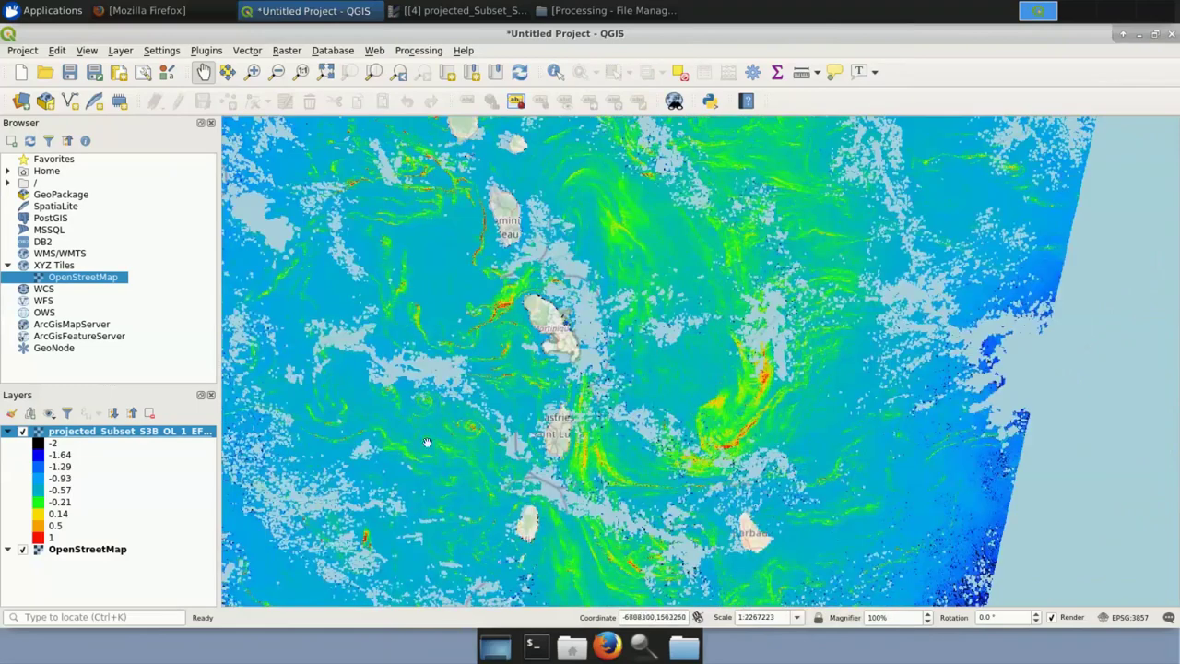
scroll(402, 408, up, 1)
scroll(773, 449, up, 1)
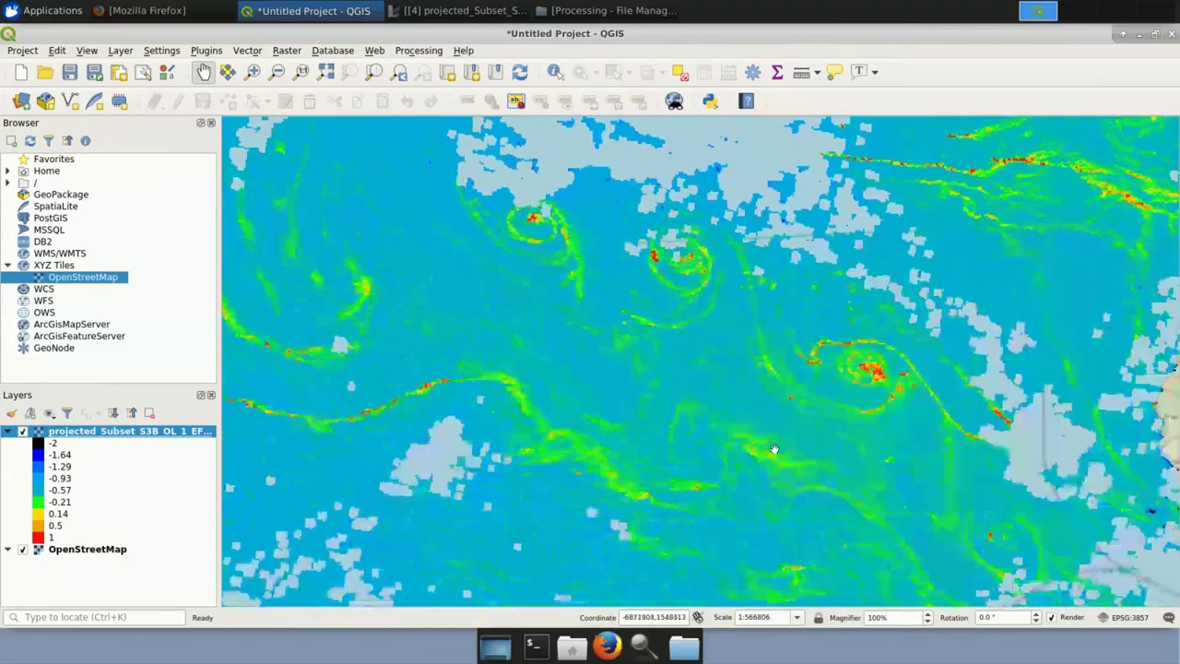
scroll(774, 449, down, 4)
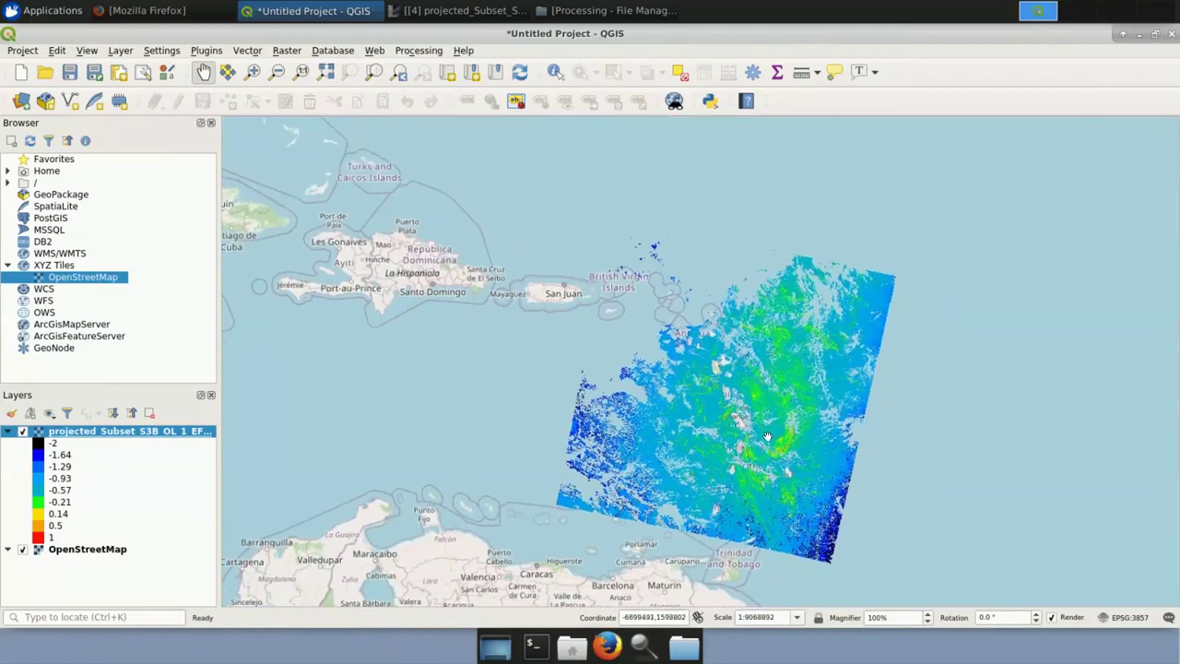
scroll(767, 435, up, 1)
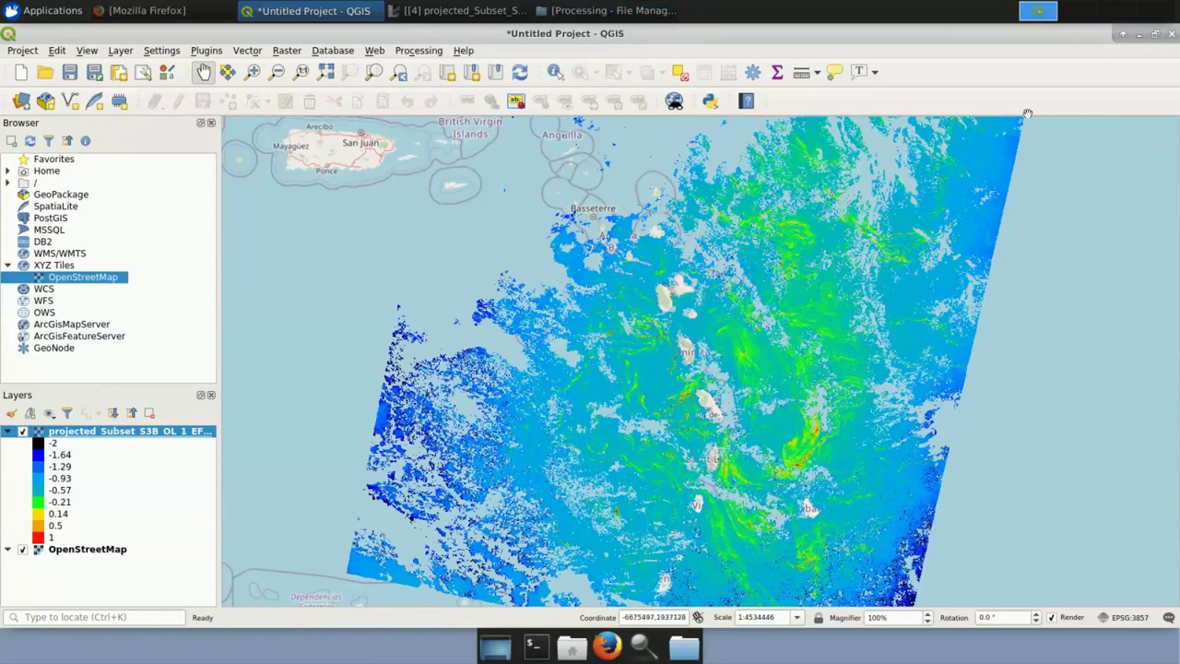
click(932, 221)
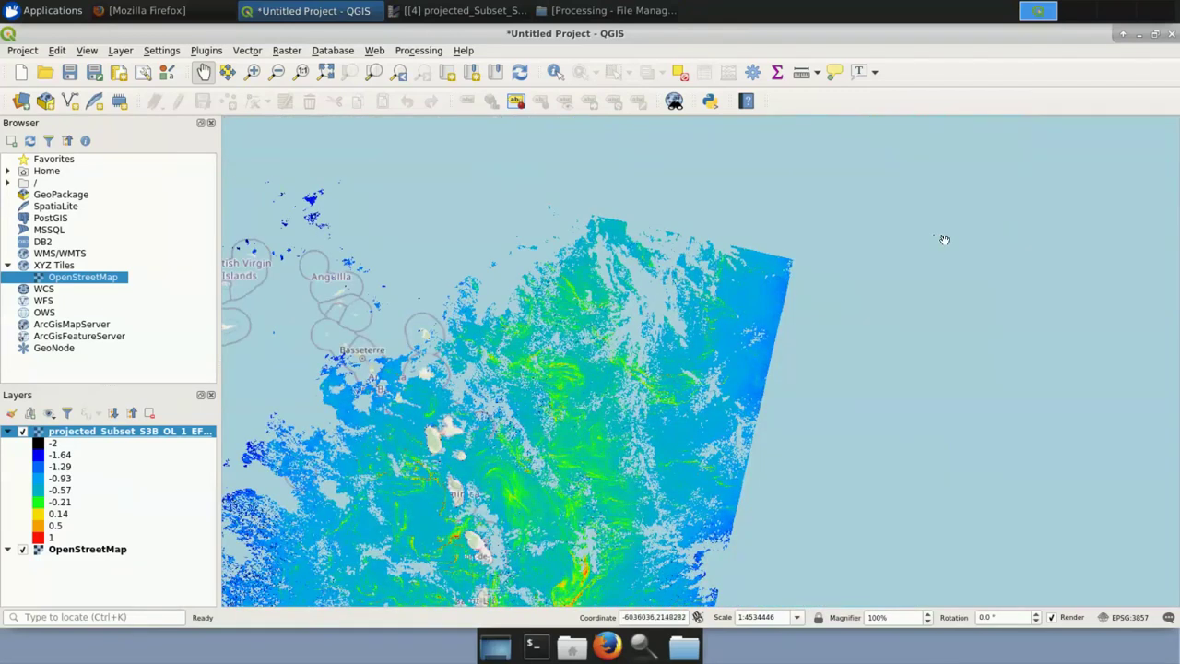
Leave the full-screen remote desktop, switch to the RUS Copernicus portal in the browser and log in with the saved credentials
key(F11)
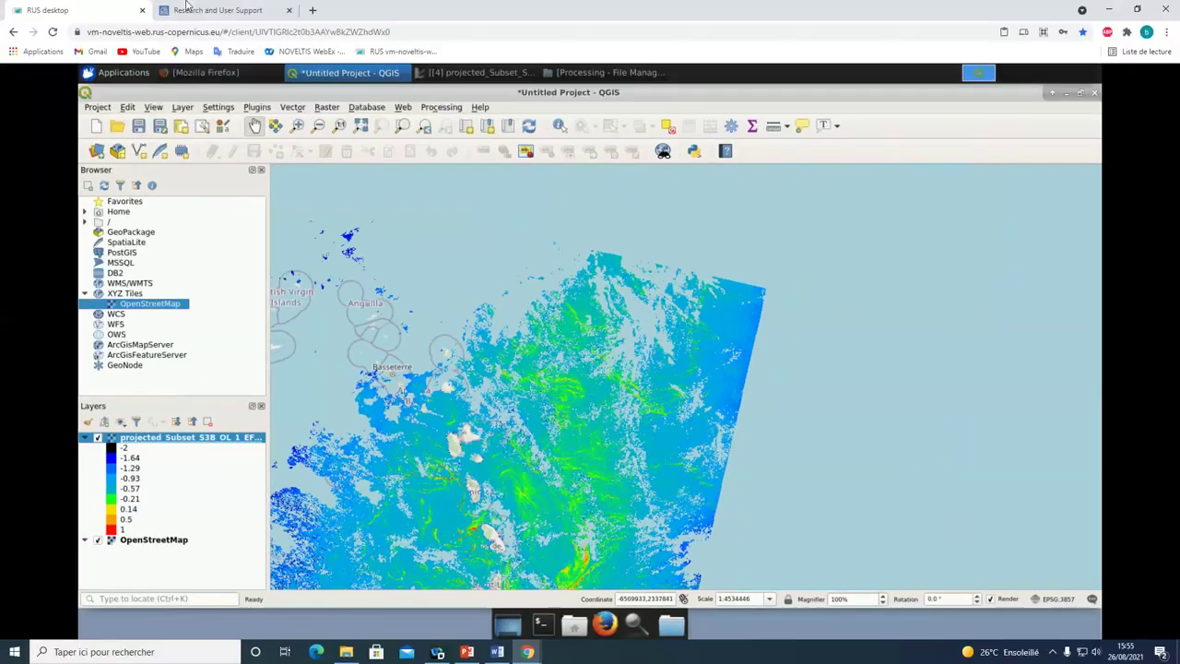
click(184, 8)
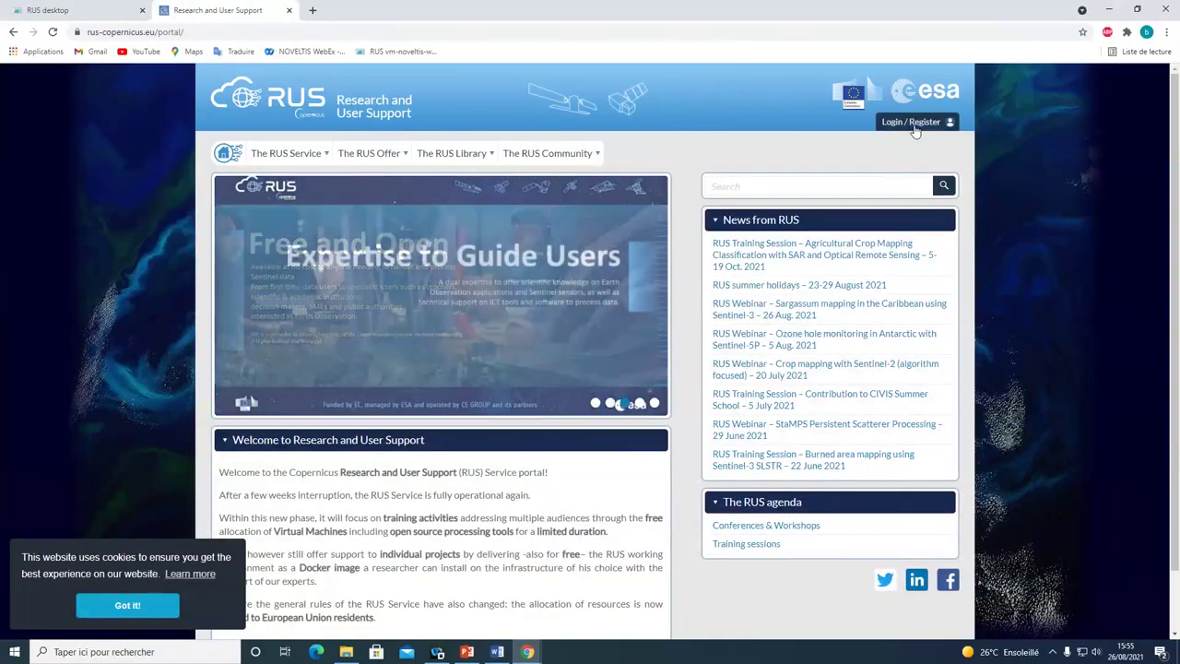
click(915, 124)
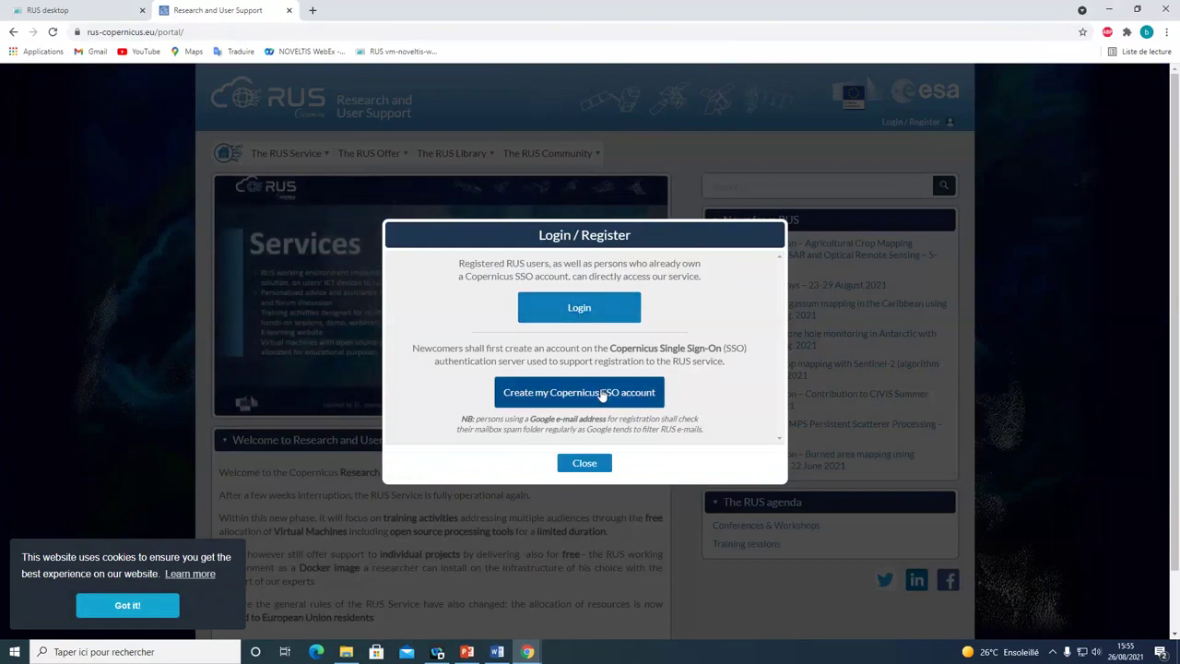
click(590, 316)
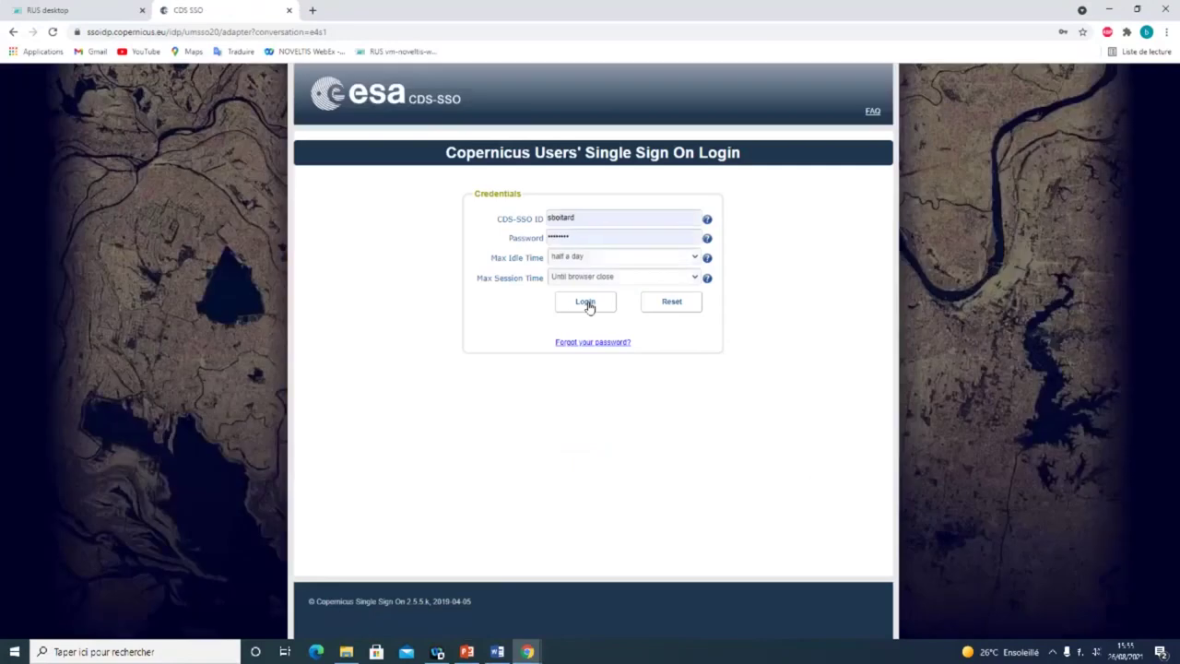
click(588, 303)
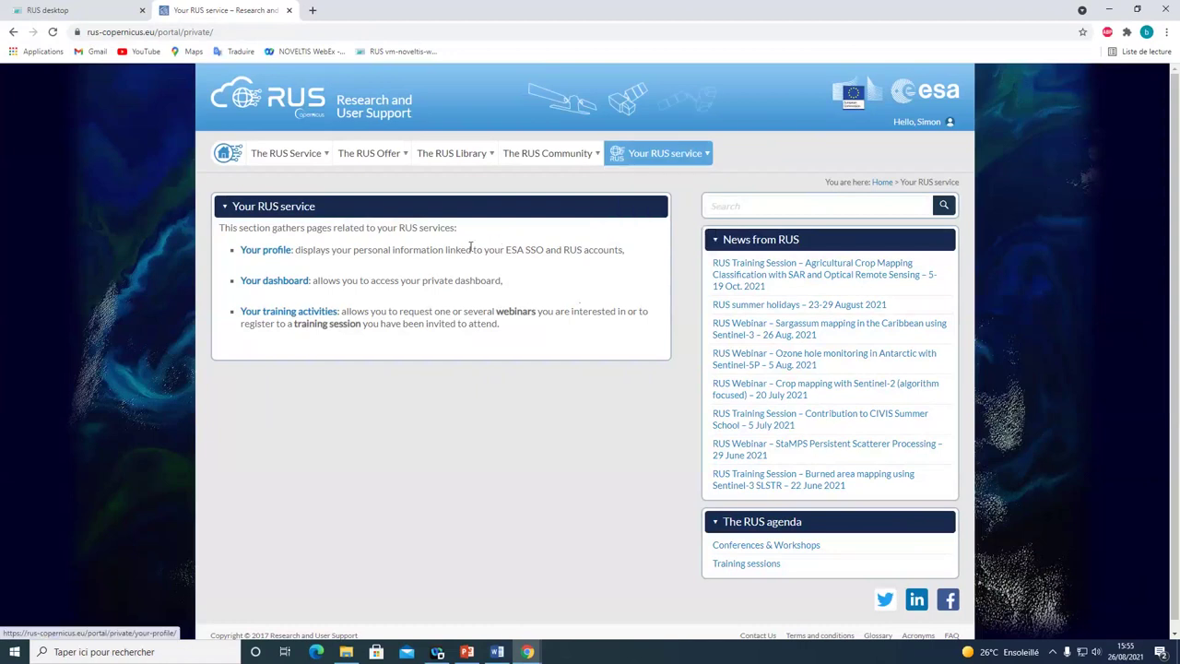
In Your training activities, select the webinar OCEA08 - Sargassum Mapping in the Caribbean Sea with Sentinel-3 and agree to the terms and conditions
click(321, 314)
scroll(493, 332, down, 5)
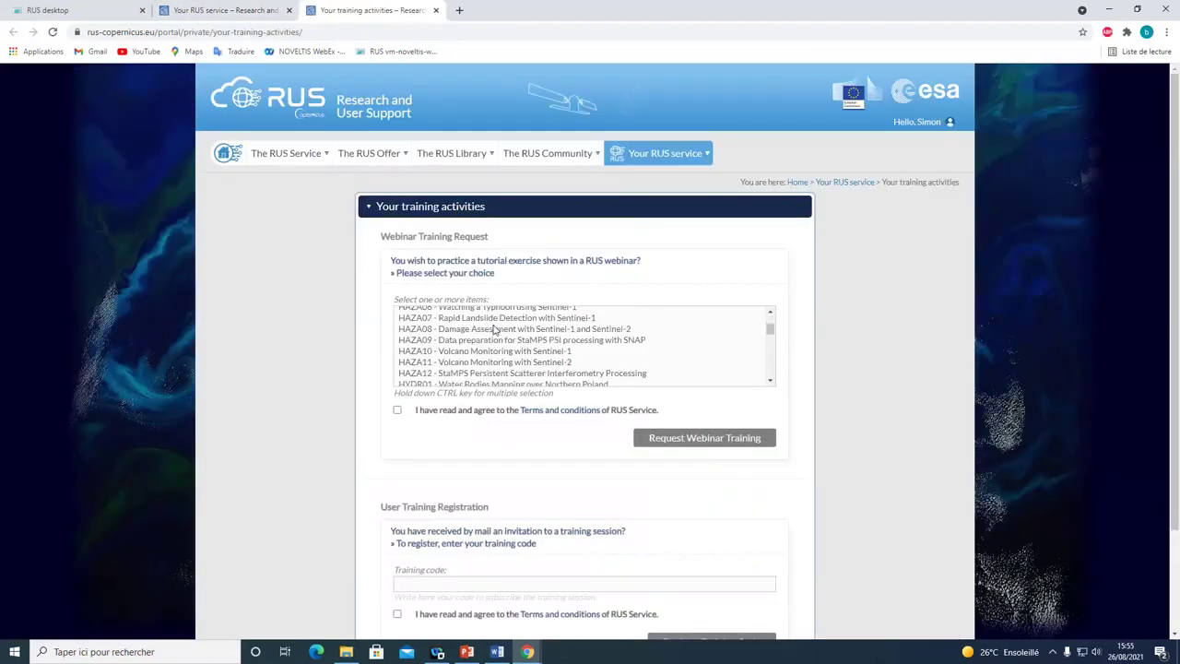
scroll(493, 333, down, 6)
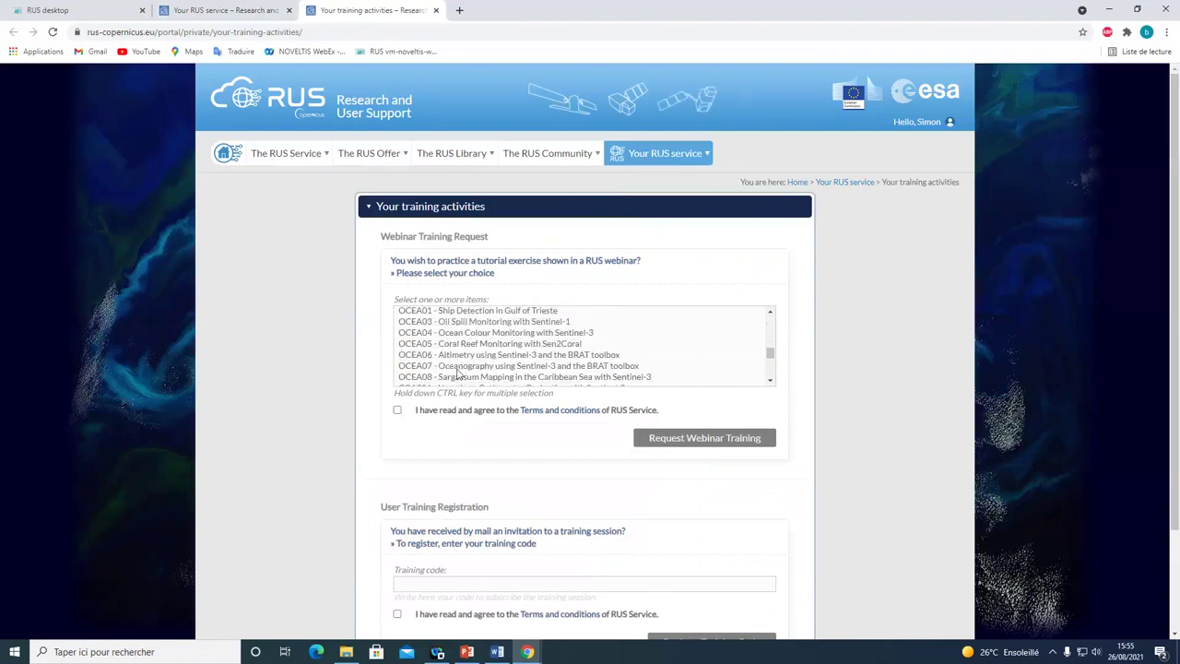
click(601, 378)
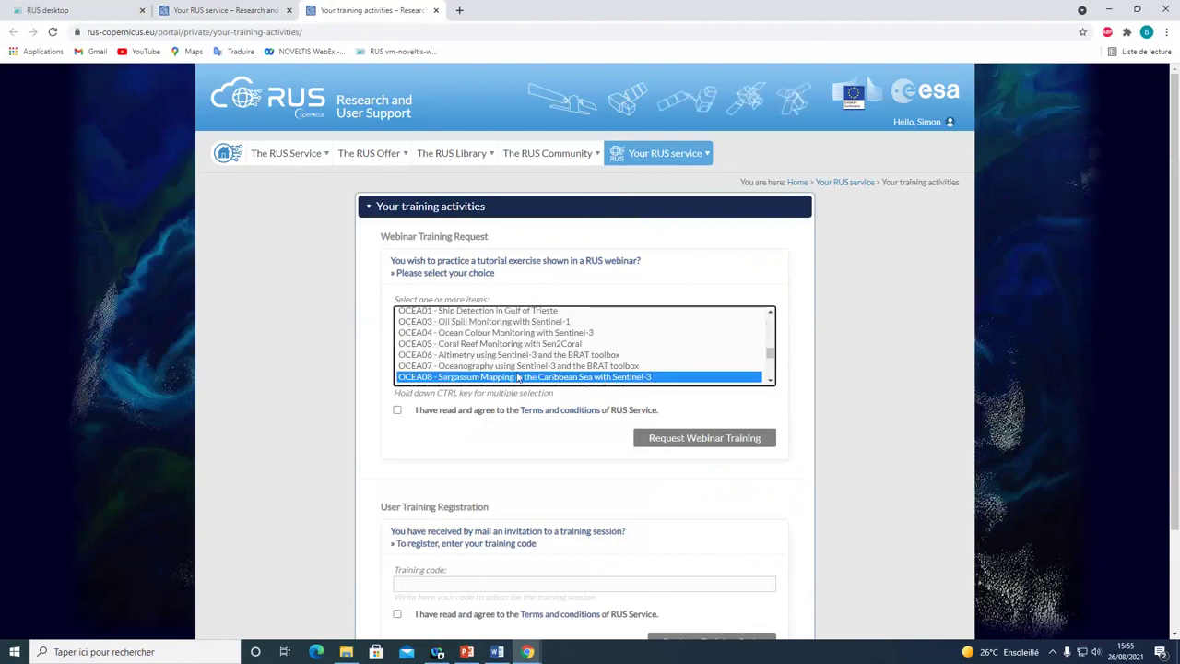
click(397, 410)
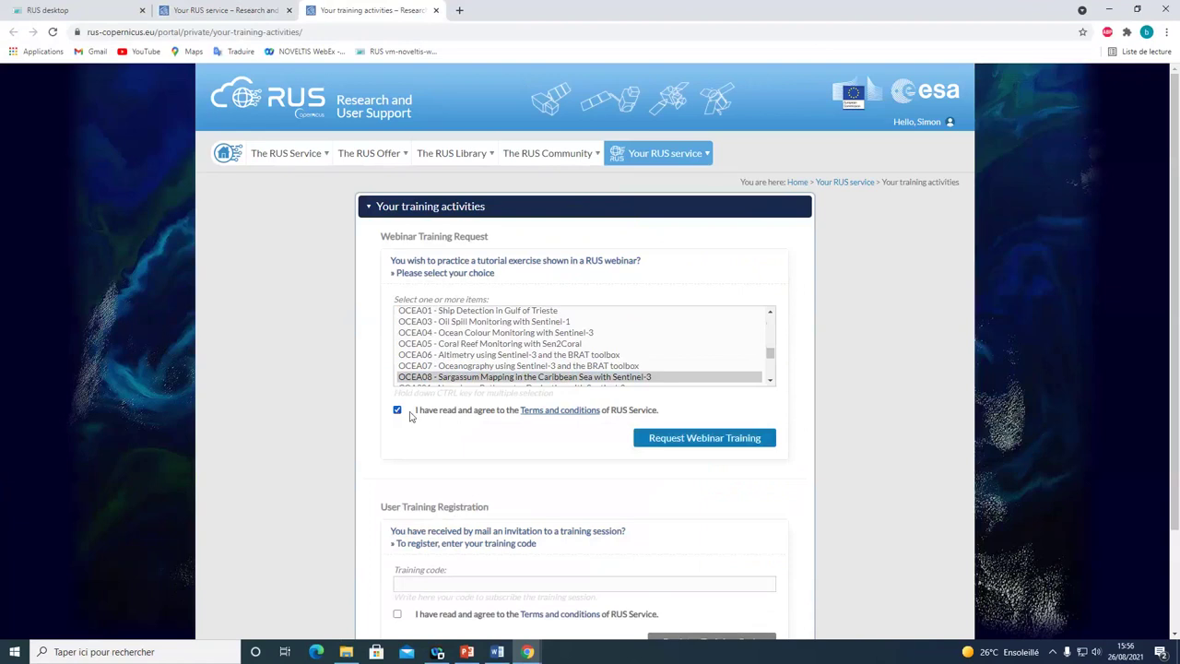